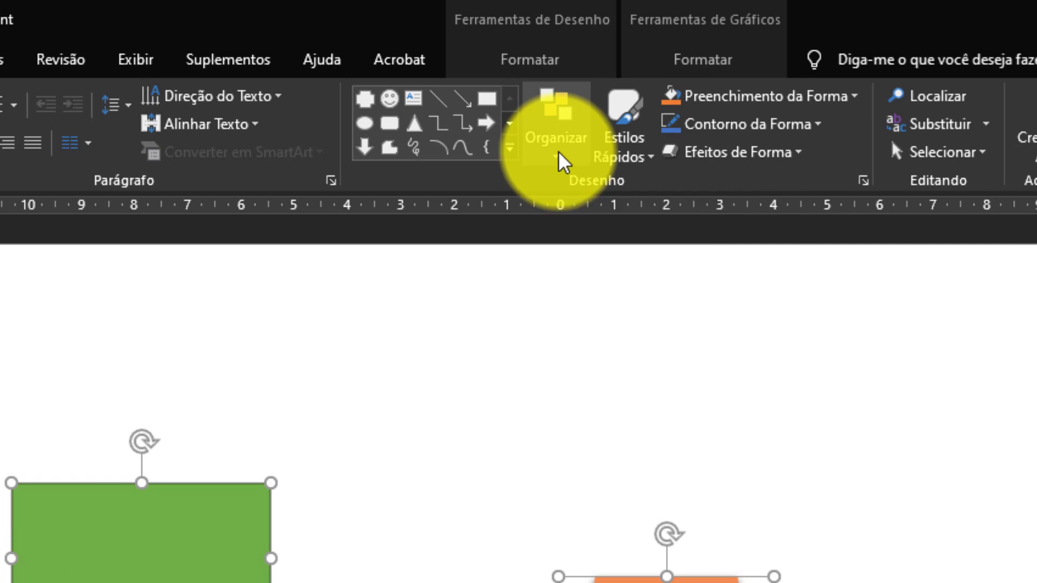
# Set alignment to Align Selected Objects and right-align the green rectangle, orange shape and cat icon with each other.
pyautogui.click(560, 153)
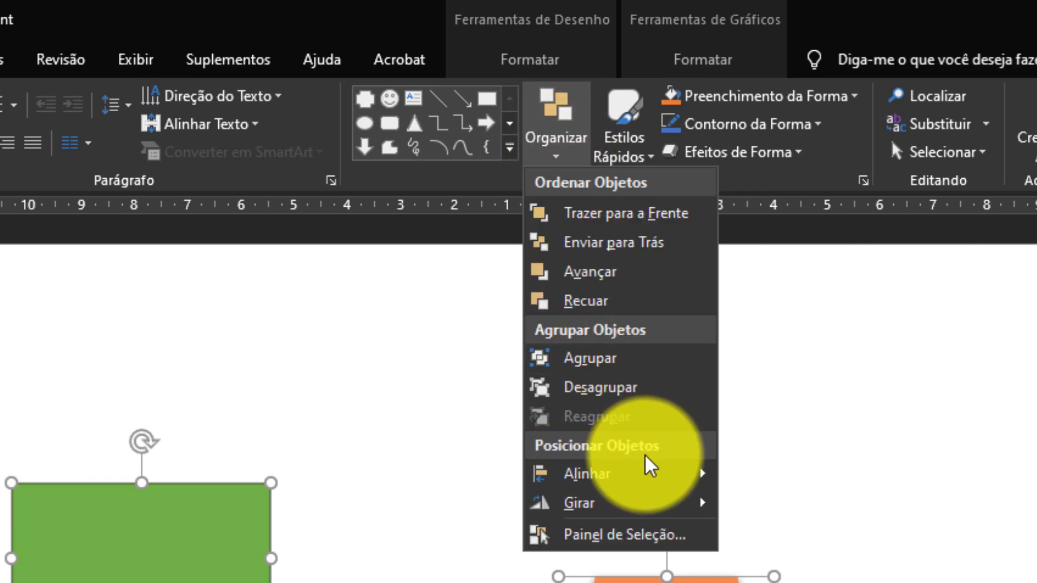
pyautogui.moveTo(650, 483)
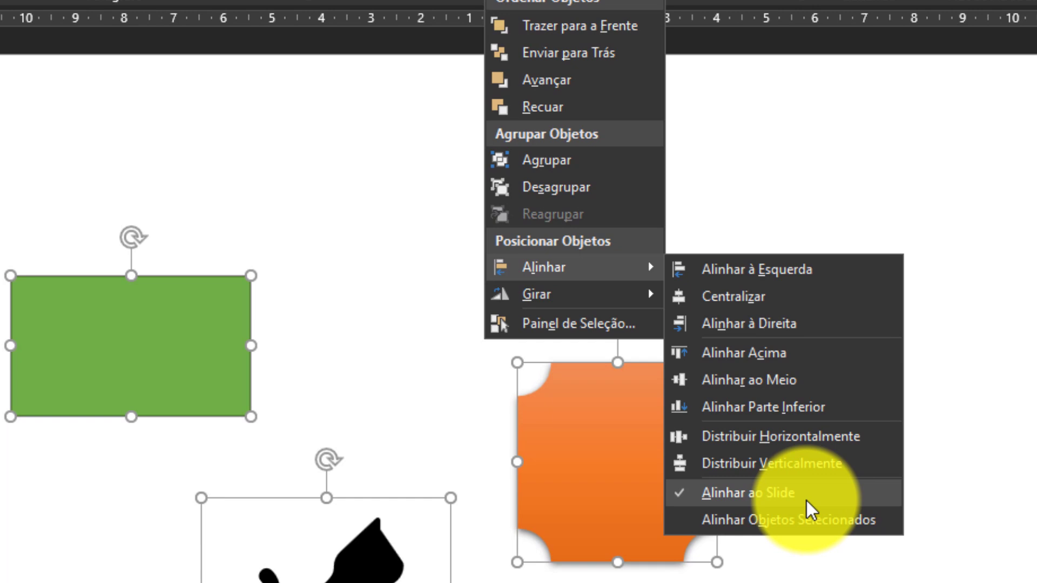
pyautogui.click(846, 520)
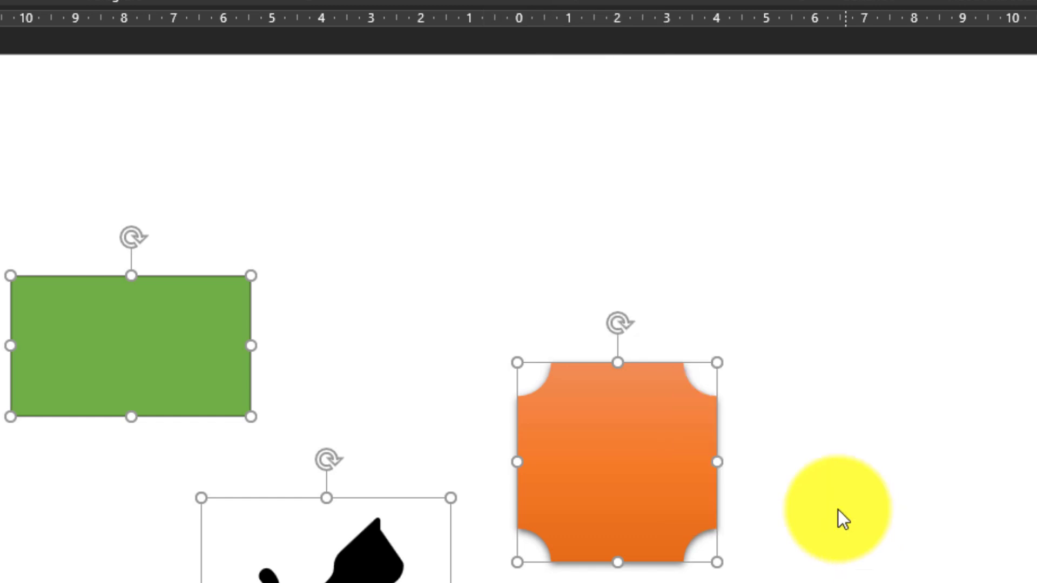
pyautogui.click(508, 5)
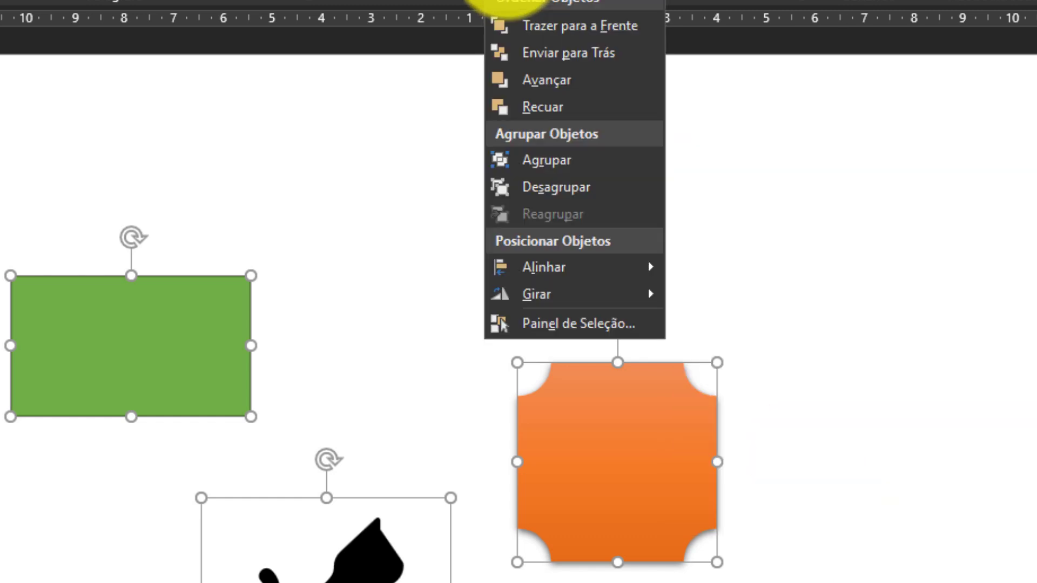
pyautogui.moveTo(597, 257)
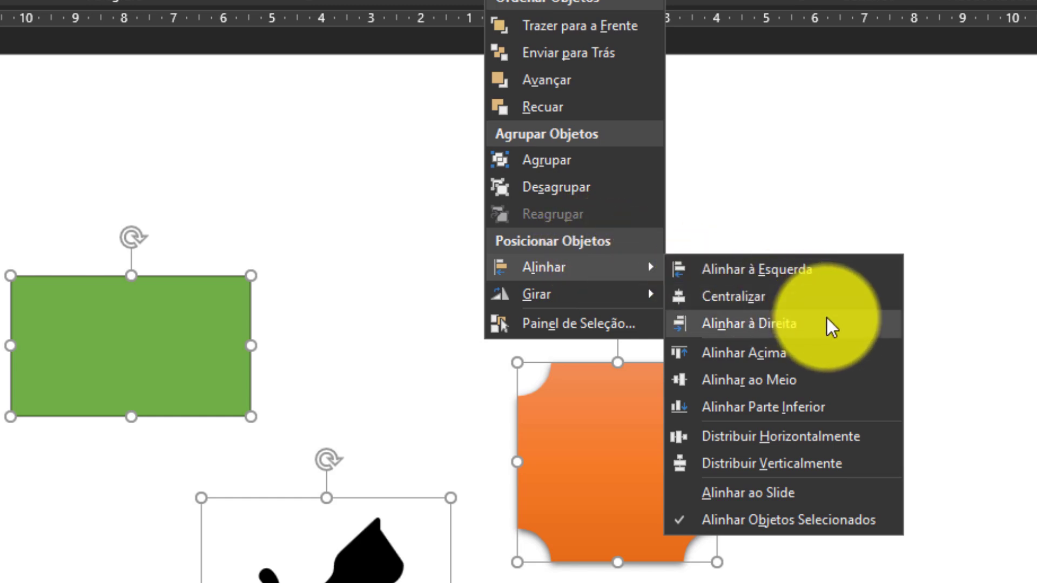
pyautogui.click(831, 324)
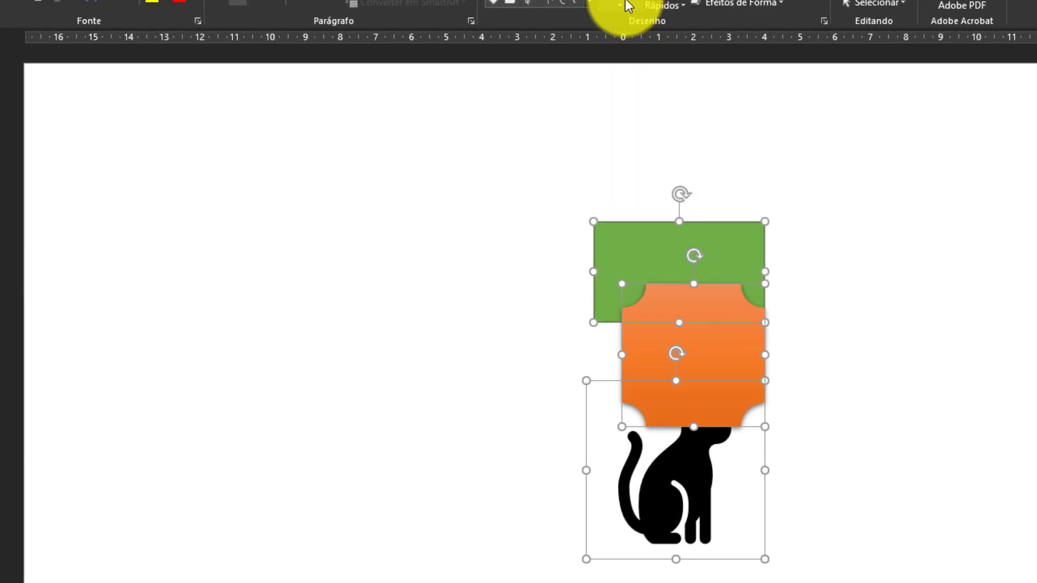
# Switch the alignment reference to Align to Slide and align the three selected objects to the slide's right edge.
pyautogui.click(626, 6)
pyautogui.moveTo(677, 219)
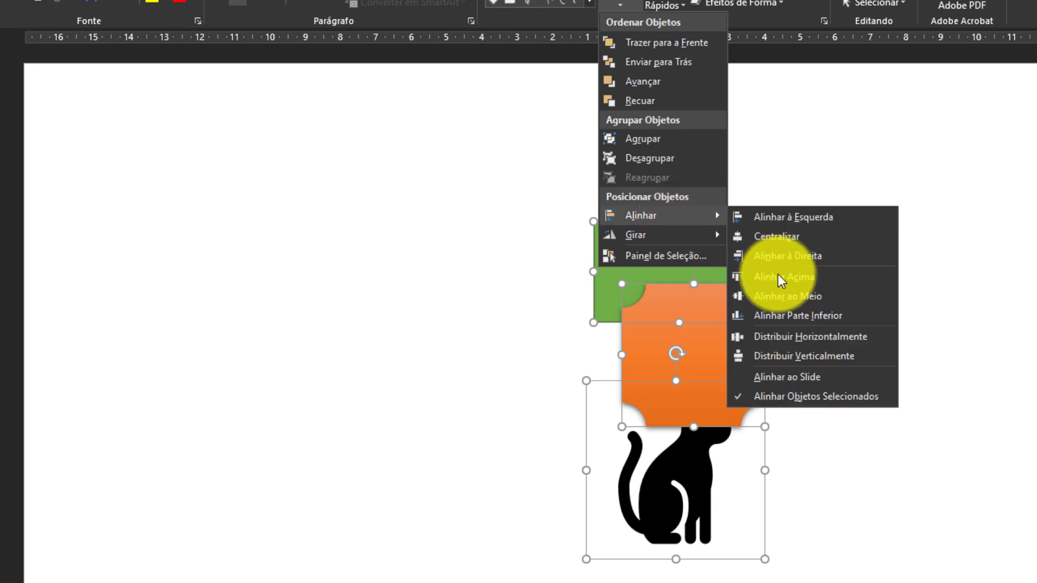
pyautogui.click(841, 374)
pyautogui.click(621, 7)
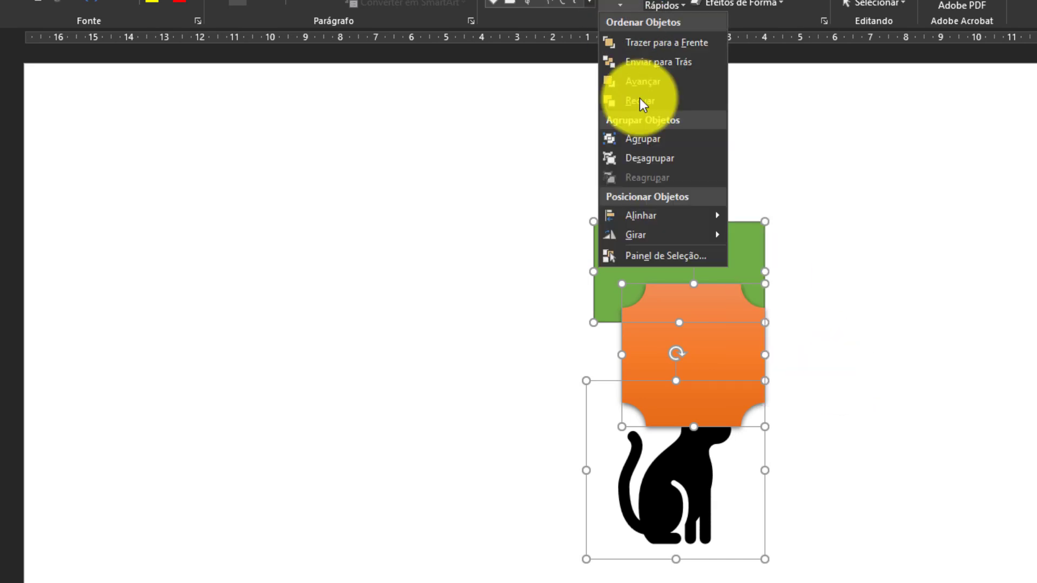
pyautogui.click(803, 255)
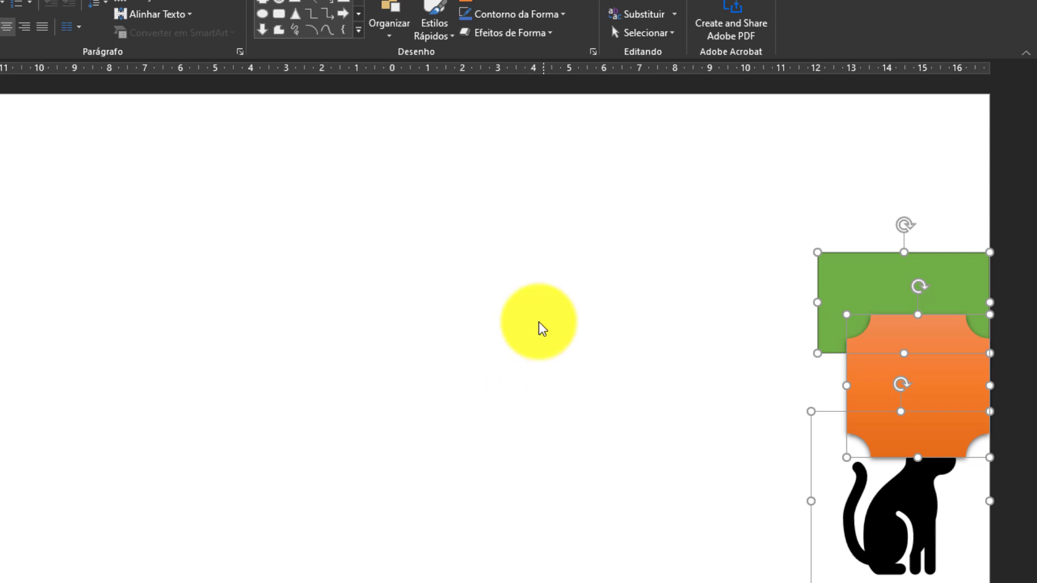
# Center the three objects horizontally on the slide and distribute them vertically along its height.
pyautogui.click(390, 39)
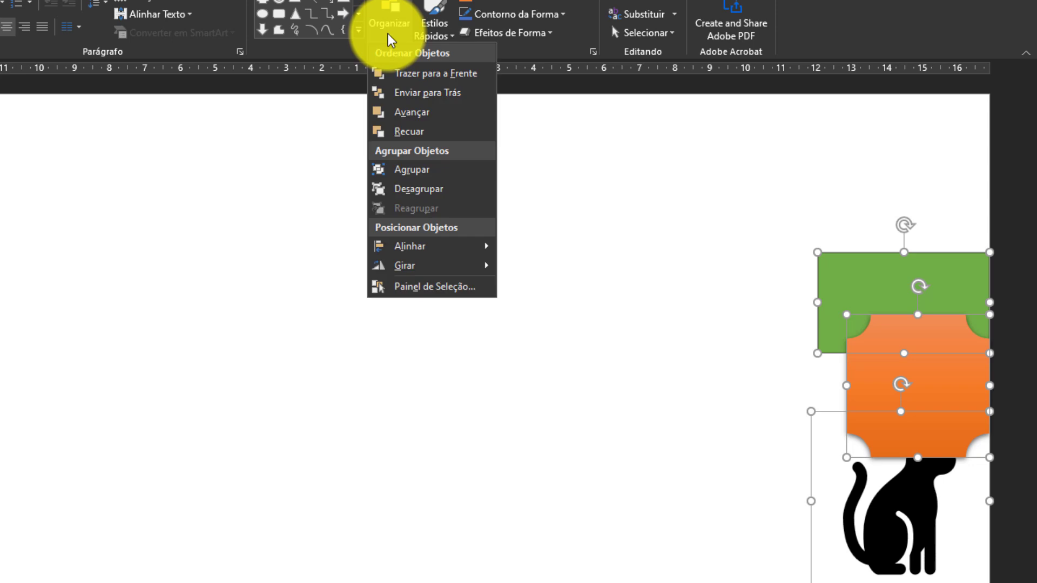
pyautogui.moveTo(440, 253)
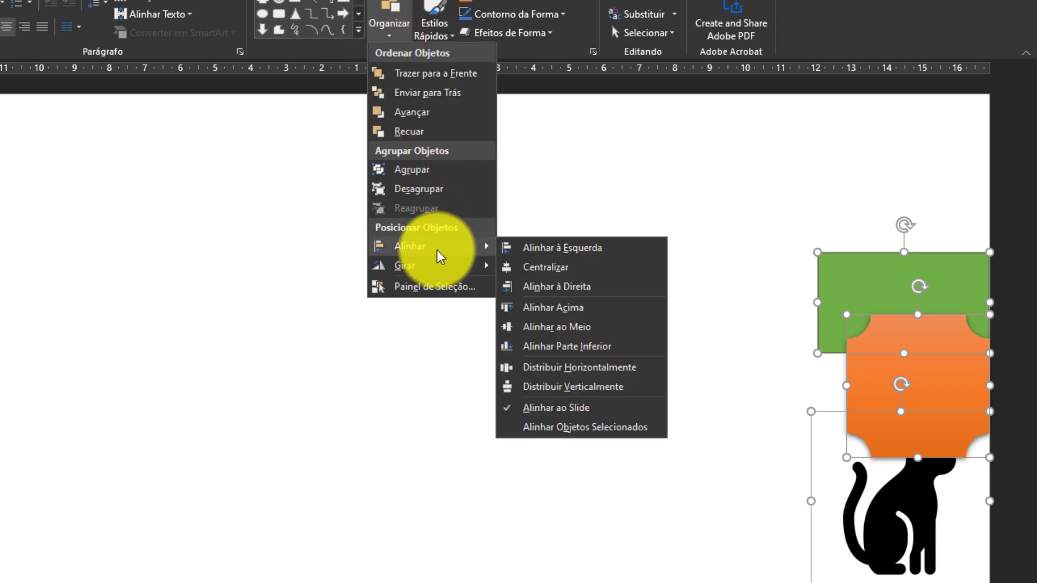
pyautogui.click(545, 270)
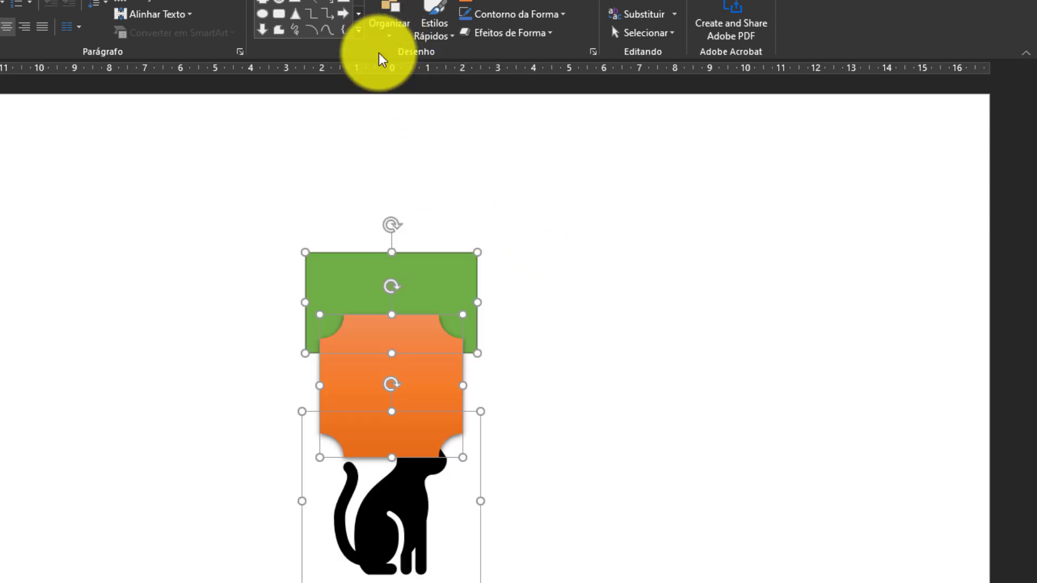
pyautogui.click(388, 39)
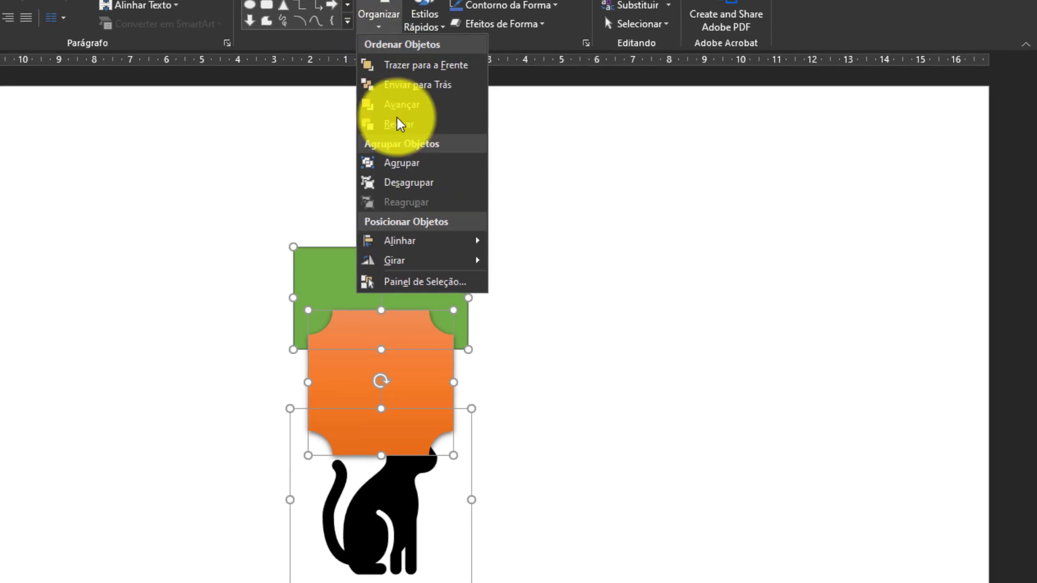
pyautogui.moveTo(455, 251)
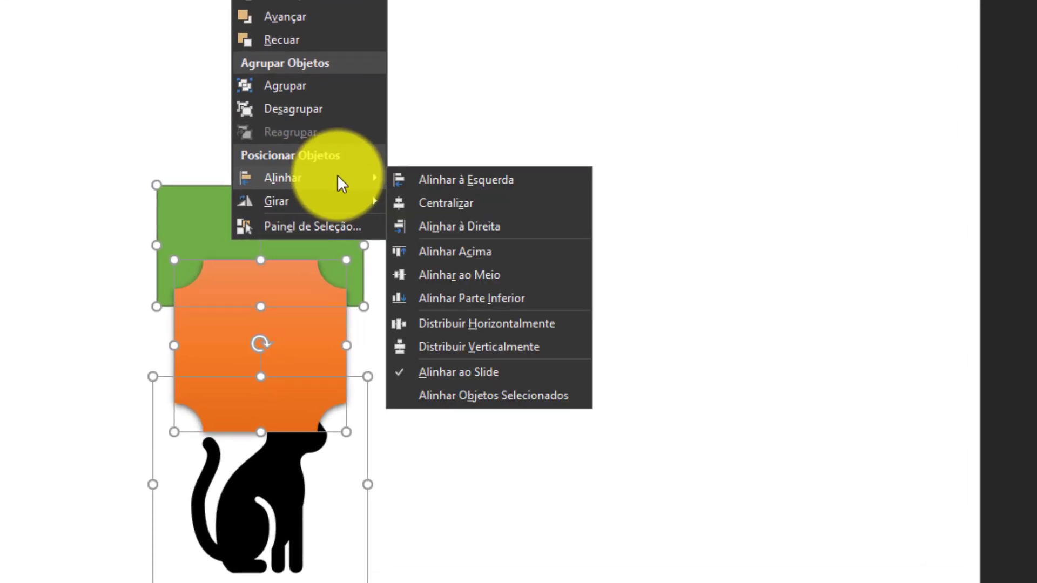
pyautogui.click(485, 351)
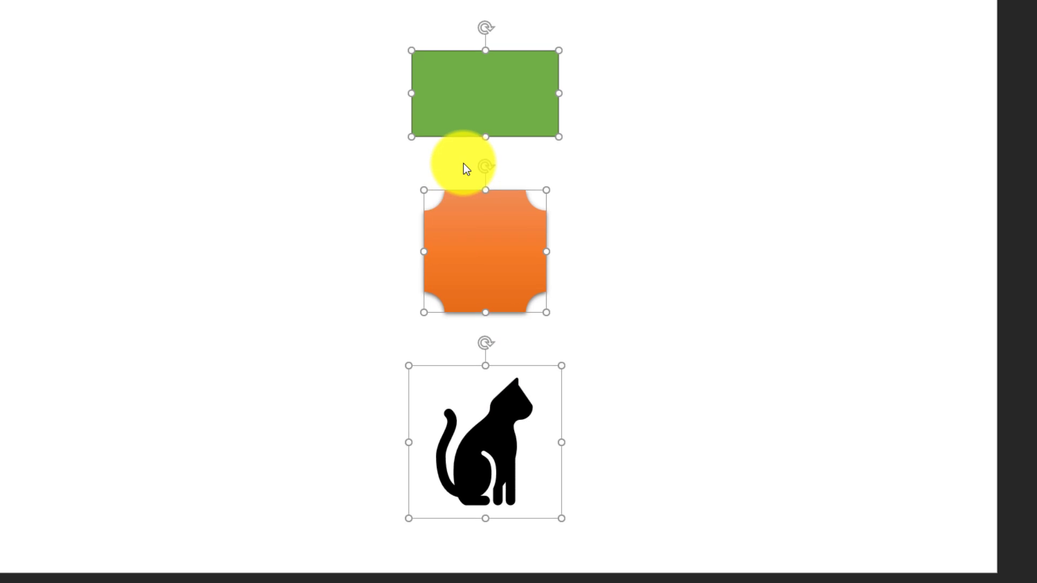
pyautogui.click(608, 253)
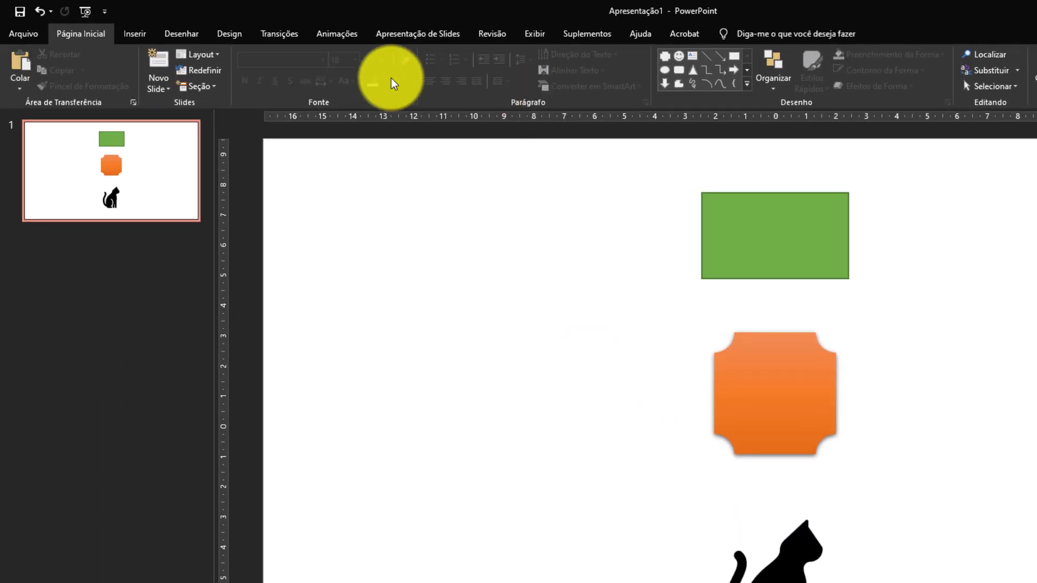
# Insert a rounded rectangle beside the orange shape, on its left and about the same size.
pyautogui.click(137, 34)
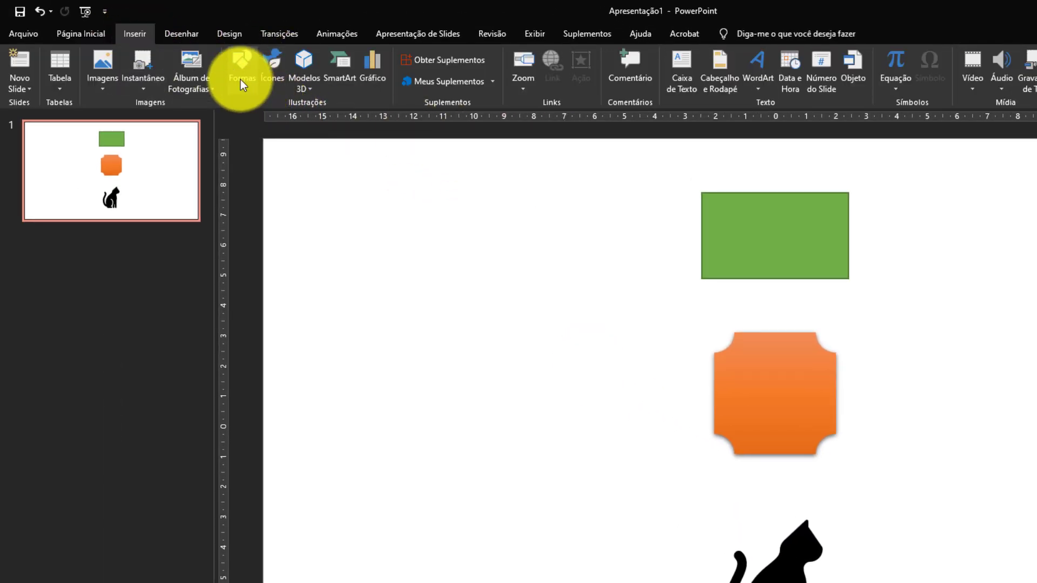
pyautogui.click(241, 79)
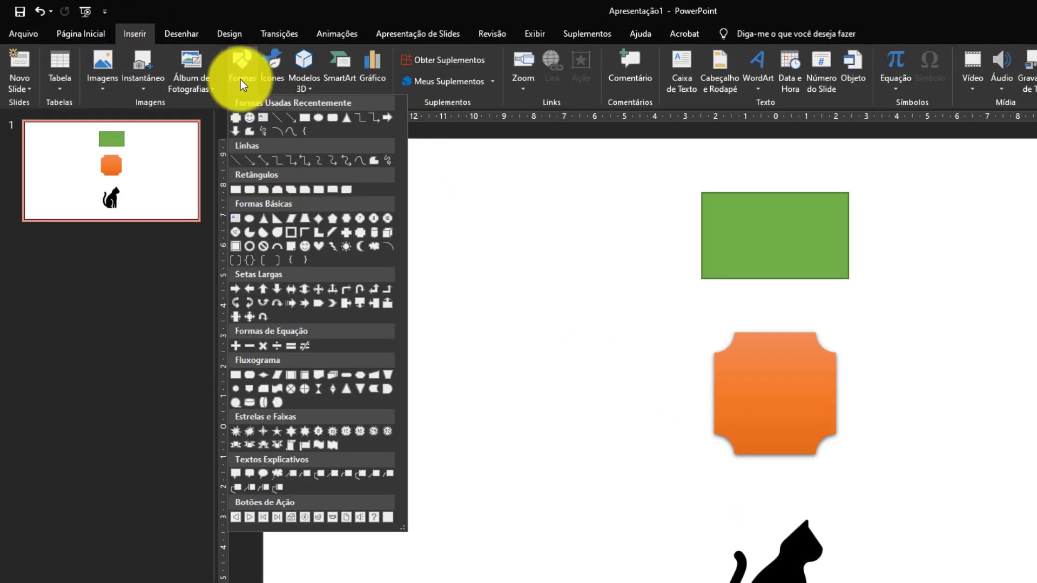
pyautogui.click(251, 191)
pyautogui.moveTo(546, 326); pyautogui.dragTo(663, 448)
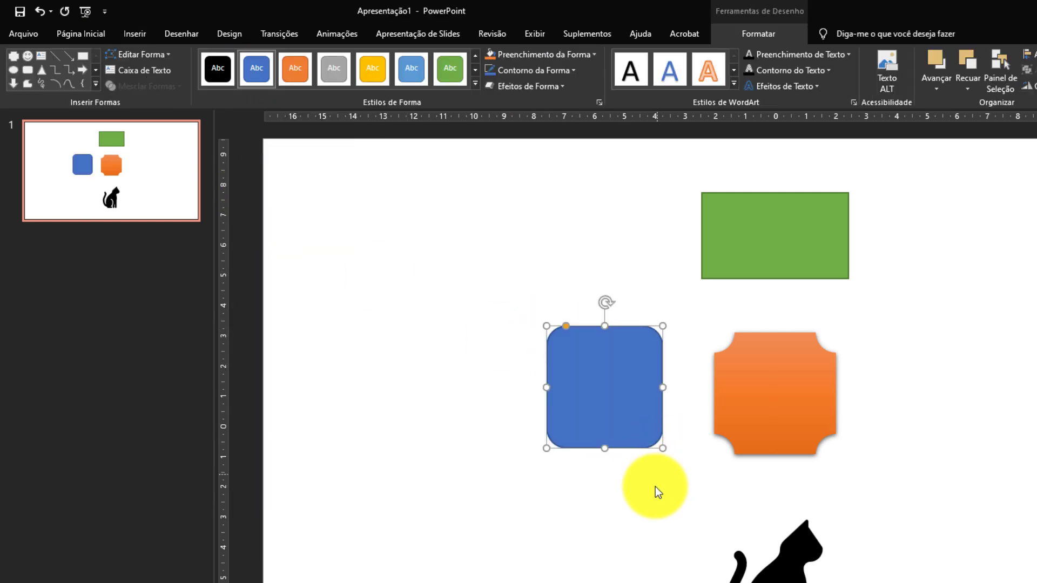
# Select all four objects on the slide and distribute them vertically relative to the slide.
pyautogui.click(621, 526)
pyautogui.moveTo(486, 163); pyautogui.dragTo(903, 578)
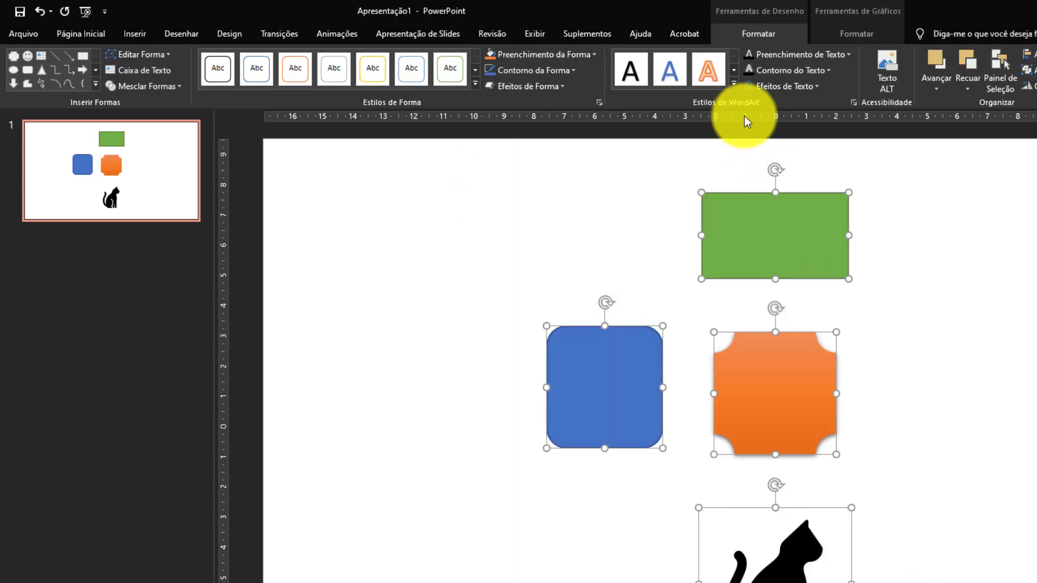
pyautogui.click(100, 34)
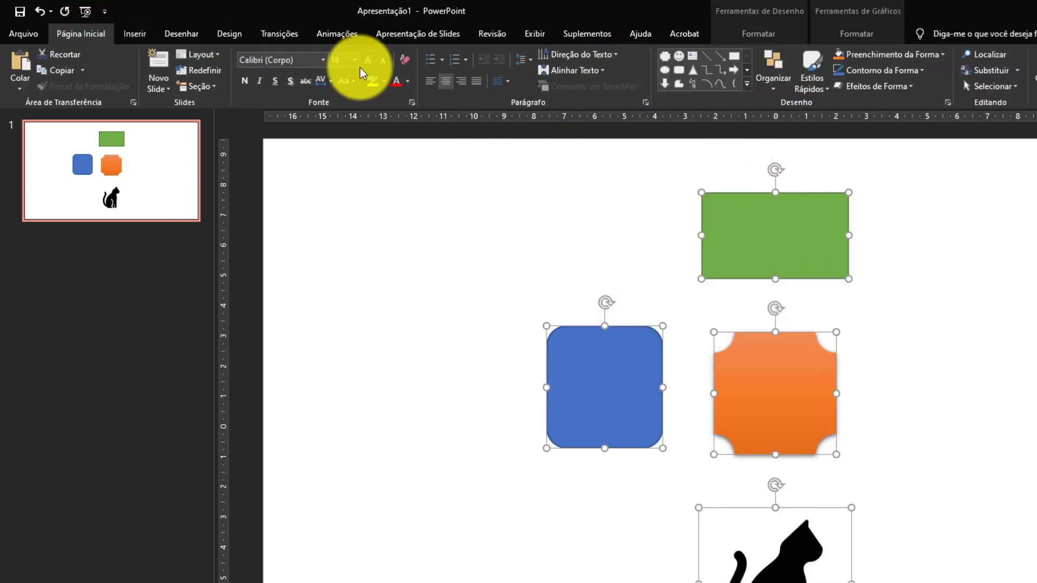
pyautogui.click(766, 90)
pyautogui.moveTo(820, 274)
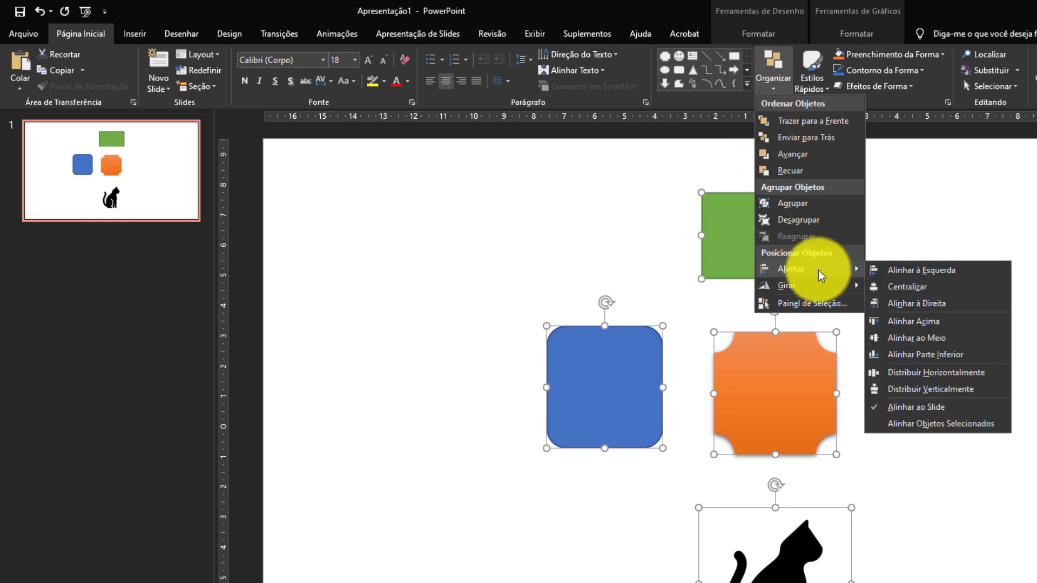
pyautogui.click(967, 390)
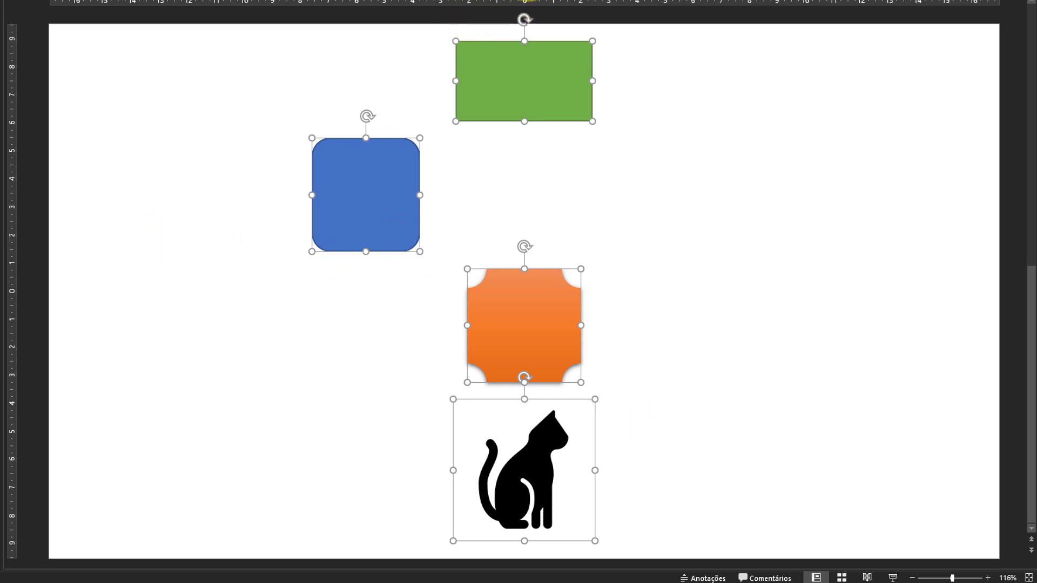
# Center the four selected objects horizontally on the slide so they form one column.
pyautogui.click(530, 0)
pyautogui.moveTo(578, 147)
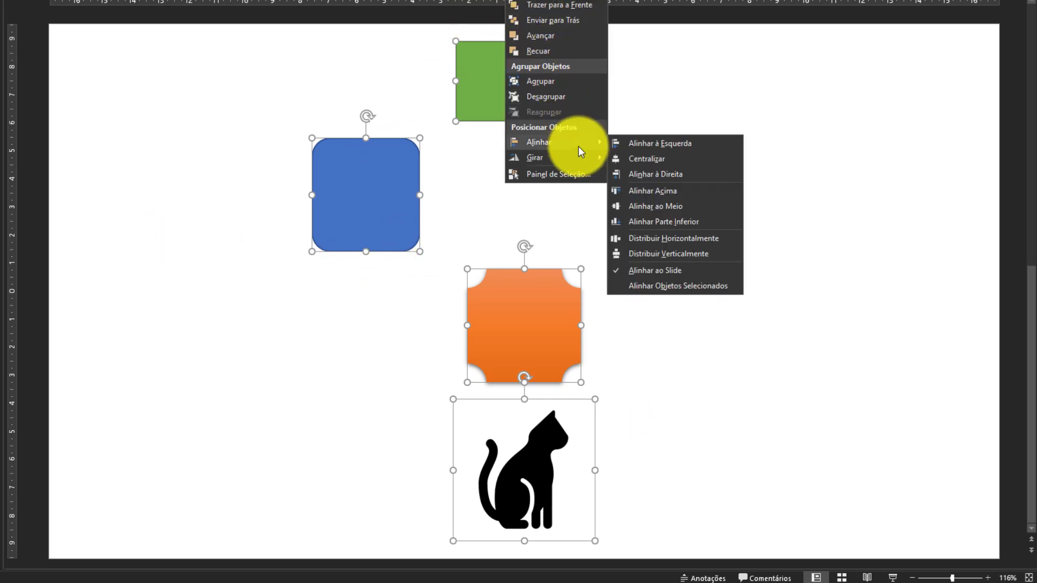
pyautogui.click(654, 158)
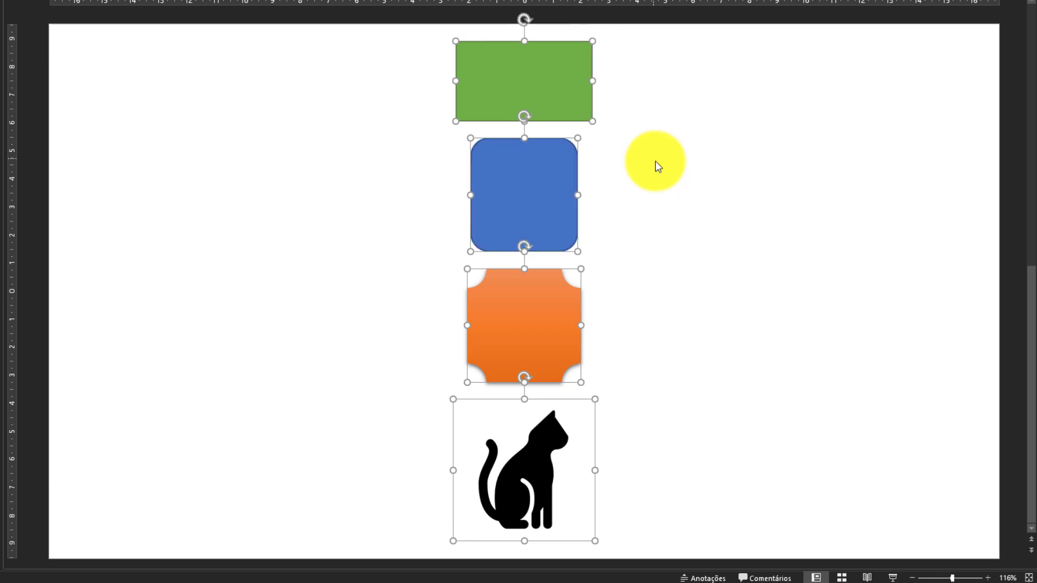
pyautogui.click(723, 287)
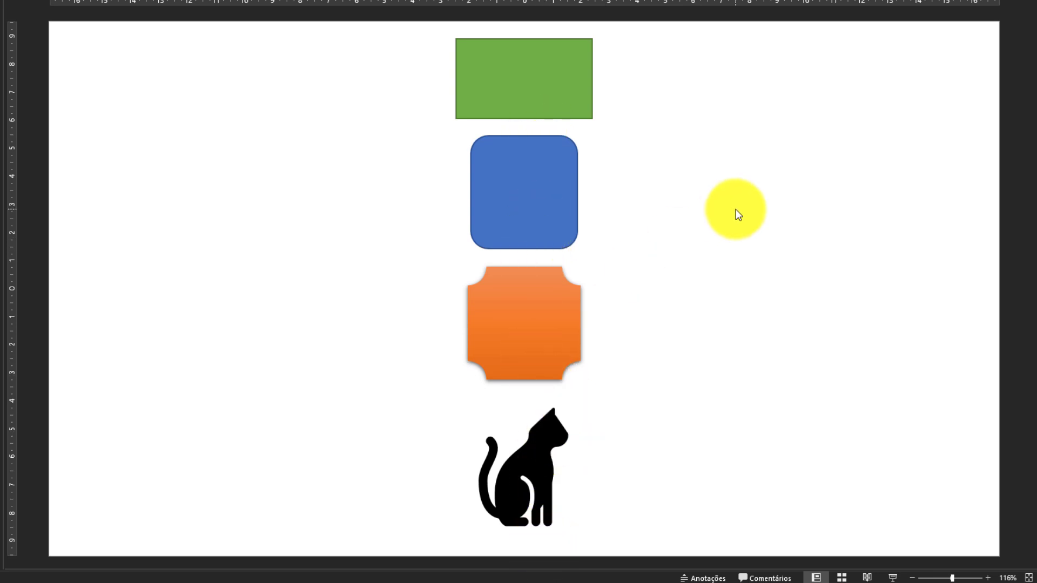
# Select all four objects and distribute them horizontally across the slide.
pyautogui.hotkey('ctrl', 'a')
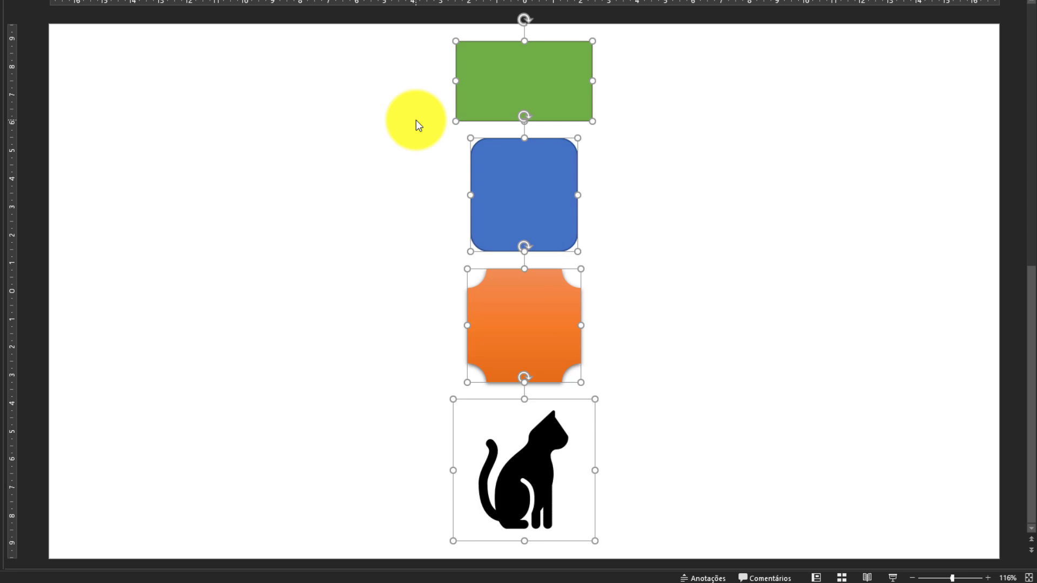
pyautogui.click(521, 0)
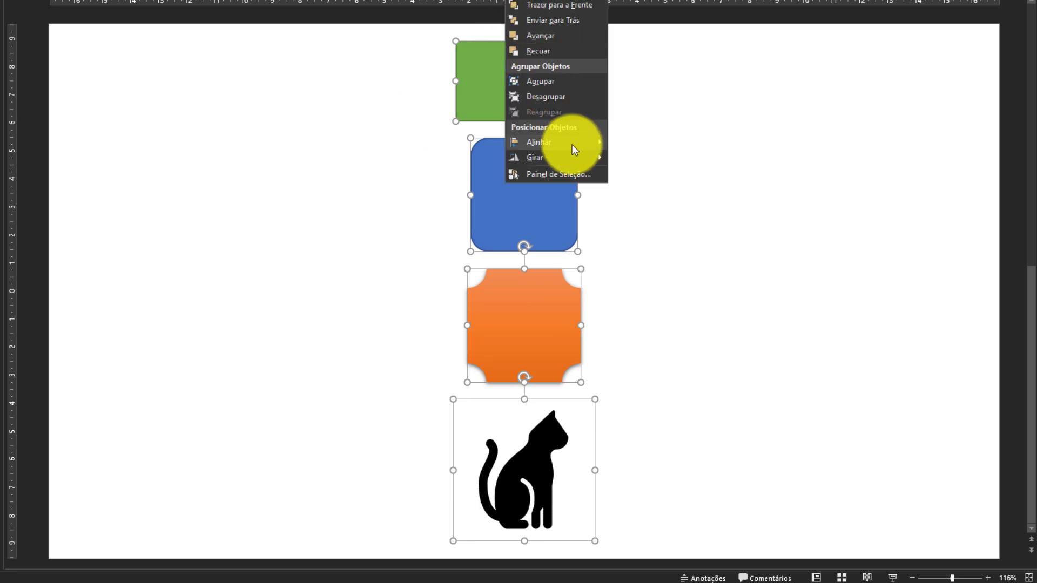
pyautogui.moveTo(572, 145)
pyautogui.click(686, 233)
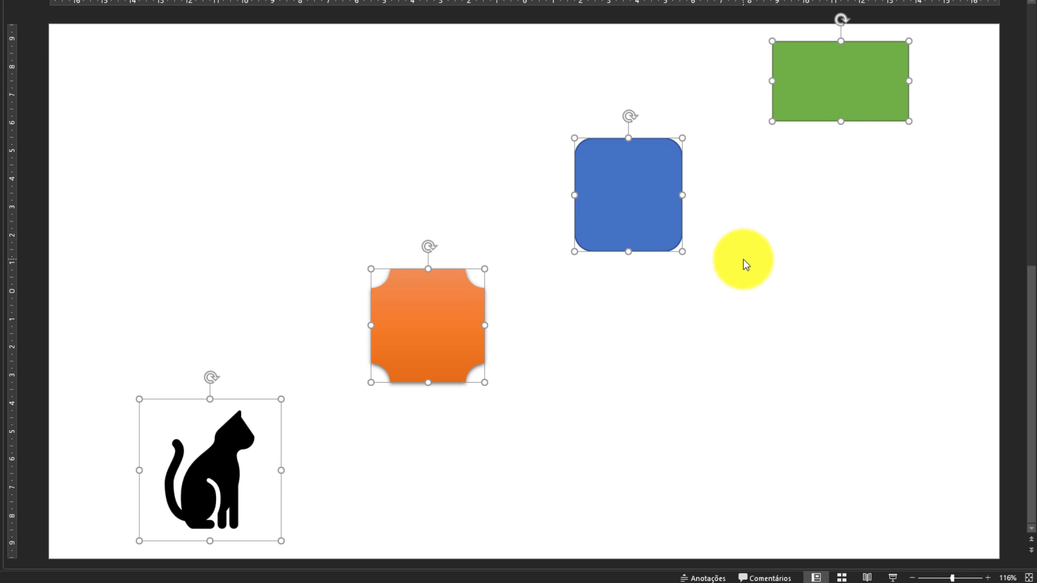
pyautogui.click(588, 423)
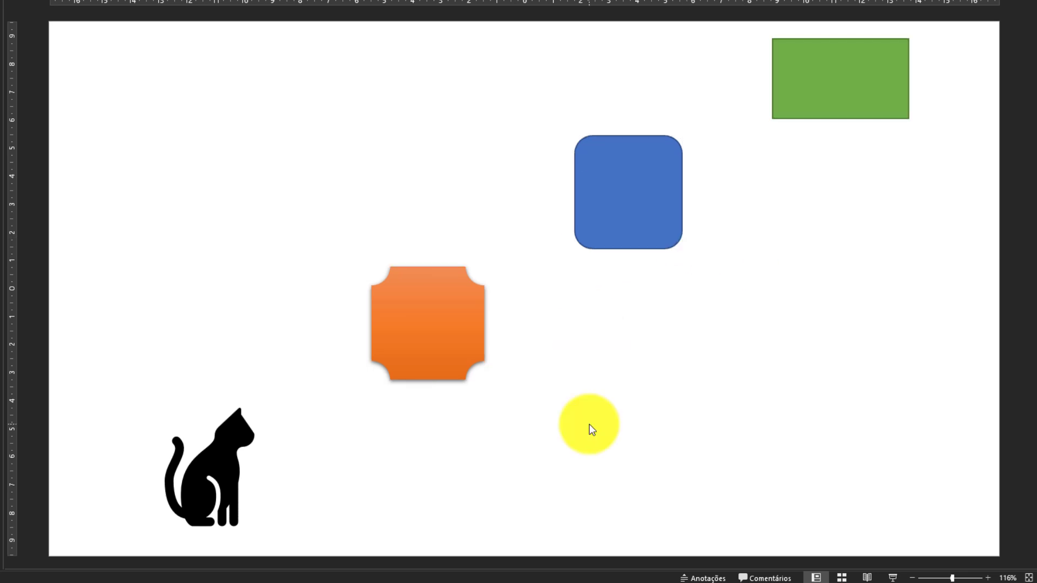
# Move the orange shape and the blue rounded rectangle near the slide's center so that the blue one partly overlaps the orange one.
pyautogui.click(470, 326)
pyautogui.click(639, 200)
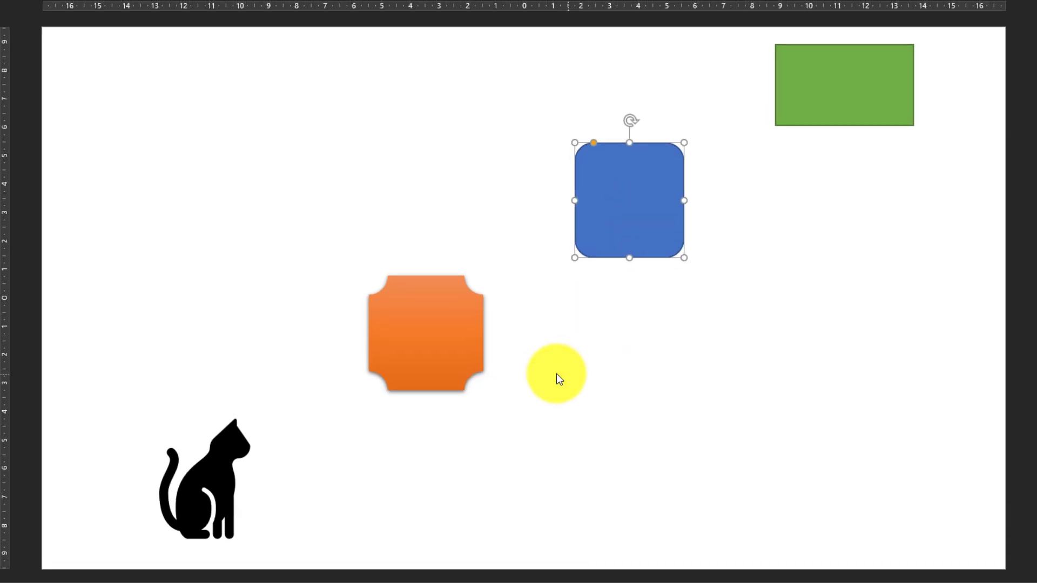
pyautogui.moveTo(457, 361); pyautogui.dragTo(584, 266)
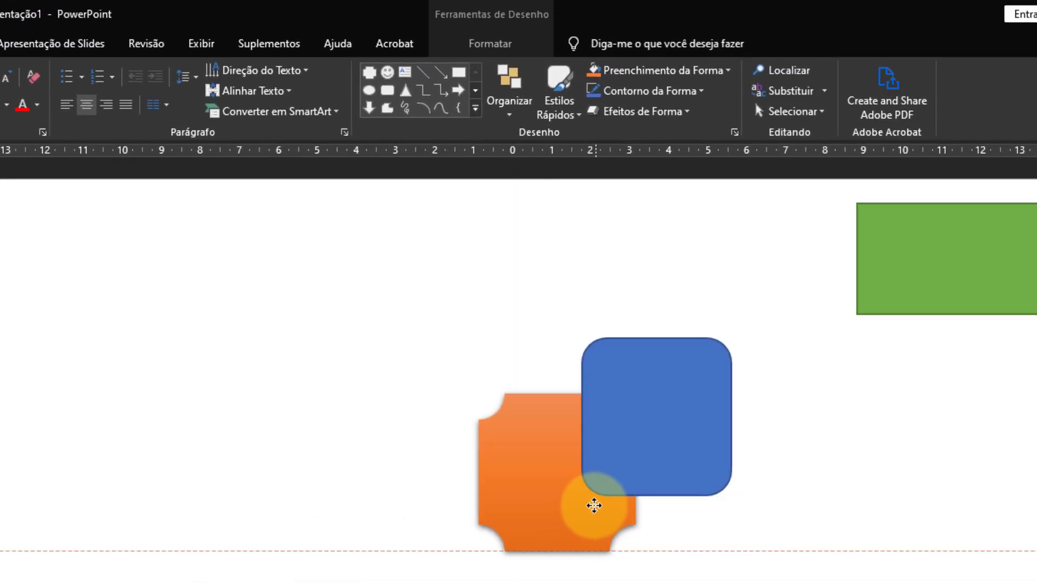
pyautogui.moveTo(595, 505); pyautogui.dragTo(592, 499)
pyautogui.moveTo(706, 422); pyautogui.dragTo(676, 430)
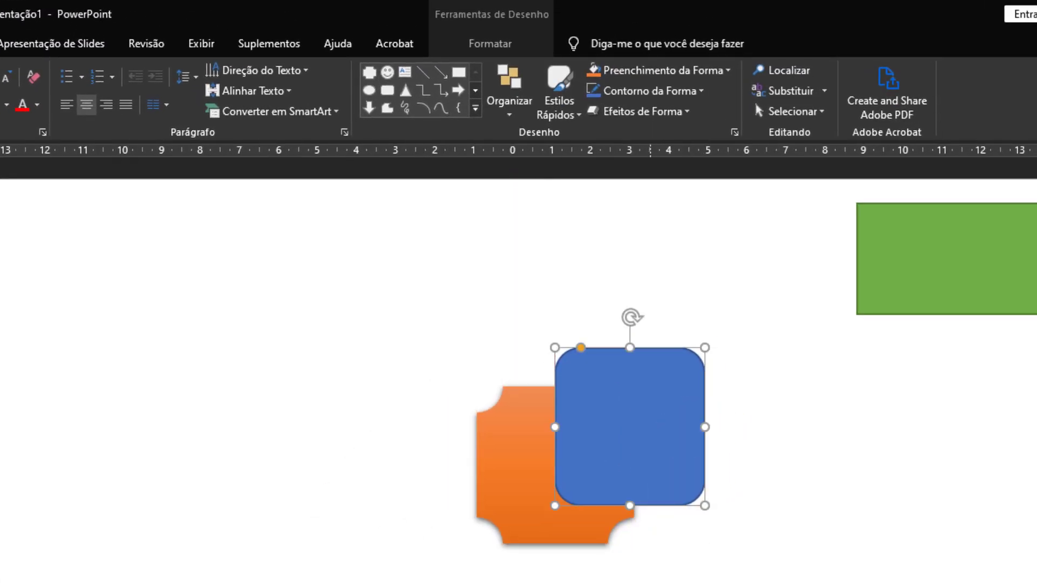
# Group the overlapping orange shape and blue rounded rectangle into a single object.
pyautogui.keyDown('shift'); pyautogui.click(515, 494); pyautogui.keyUp('shift')
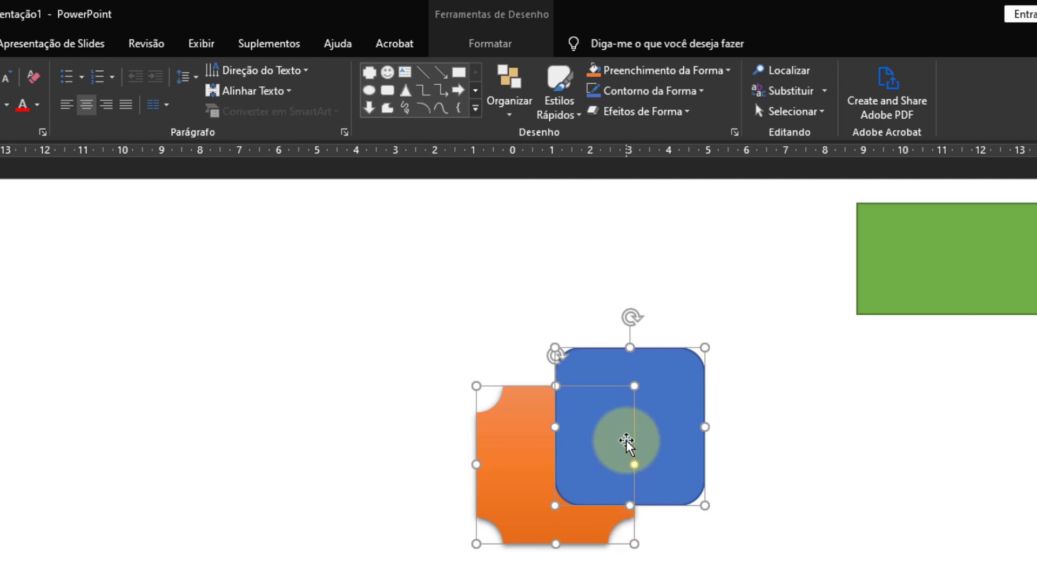
pyautogui.click(509, 108)
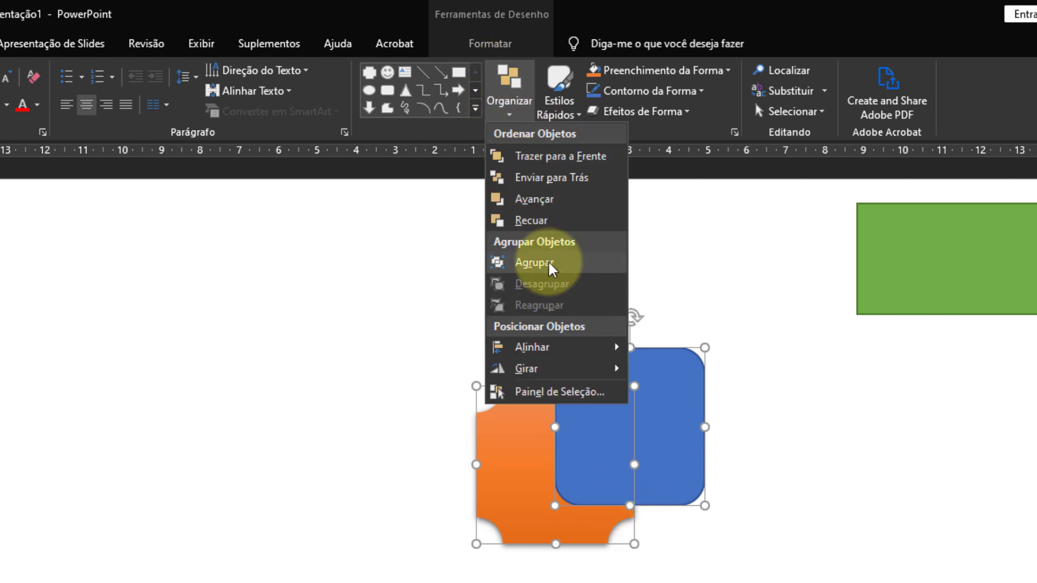
pyautogui.click(859, 3)
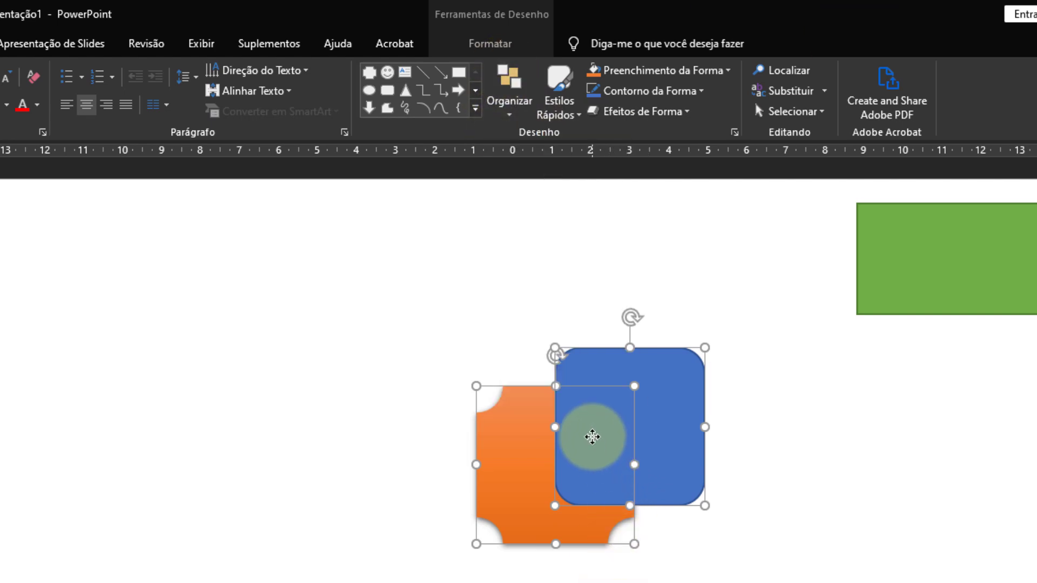
pyautogui.rightClick(594, 436)
pyautogui.moveTo(711, 541)
pyautogui.click(801, 541)
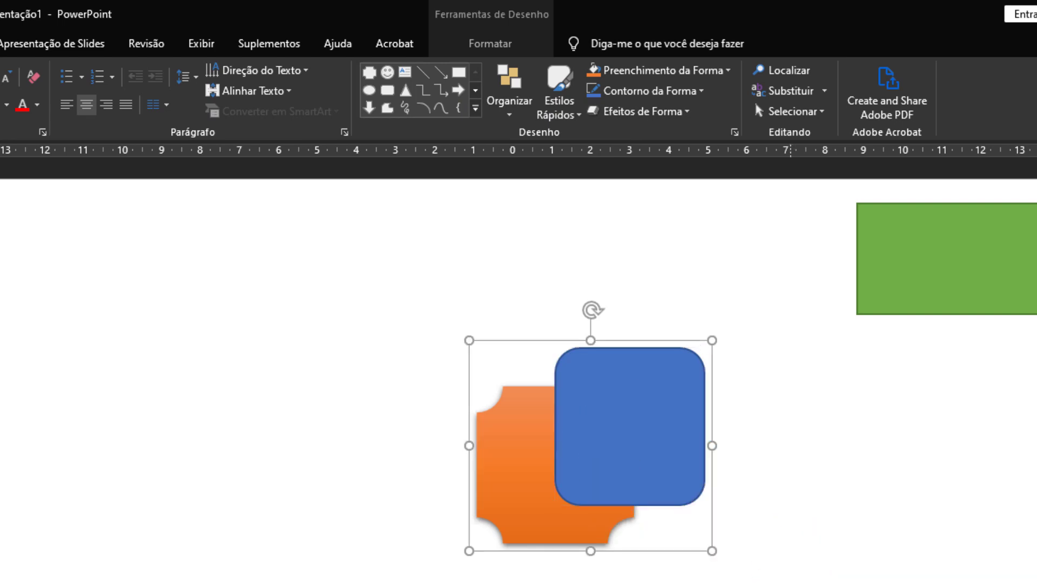
pyautogui.press('Escape')
# Move the grouped orange and blue shapes together around the slide, leaving the group near the upper middle.
pyautogui.moveTo(695, 379); pyautogui.dragTo(322, 400)
pyautogui.press('Escape')
pyautogui.click(323, 400)
pyautogui.moveTo(343, 359); pyautogui.dragTo(624, 282)
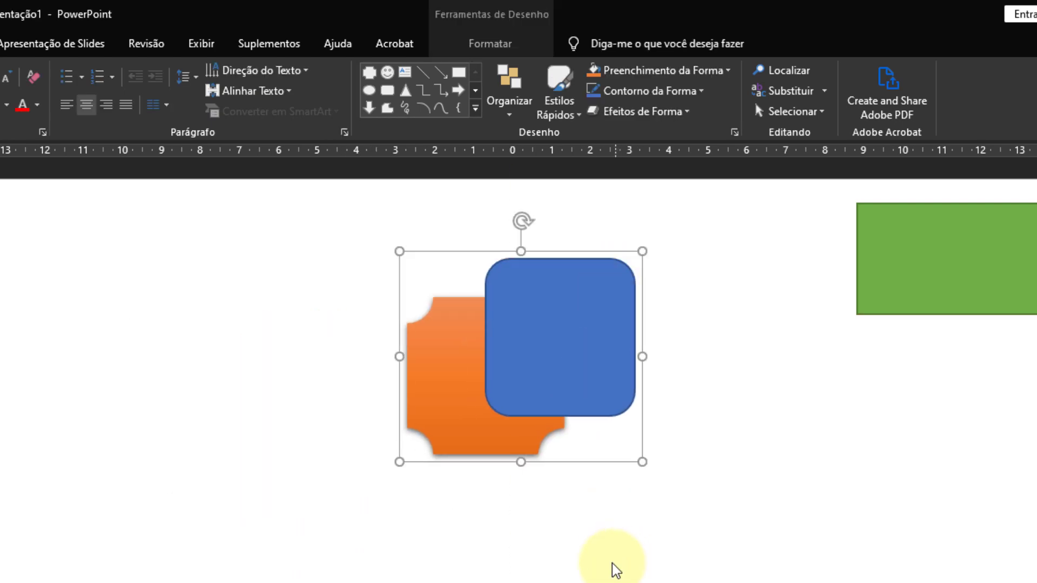
pyautogui.click(597, 569)
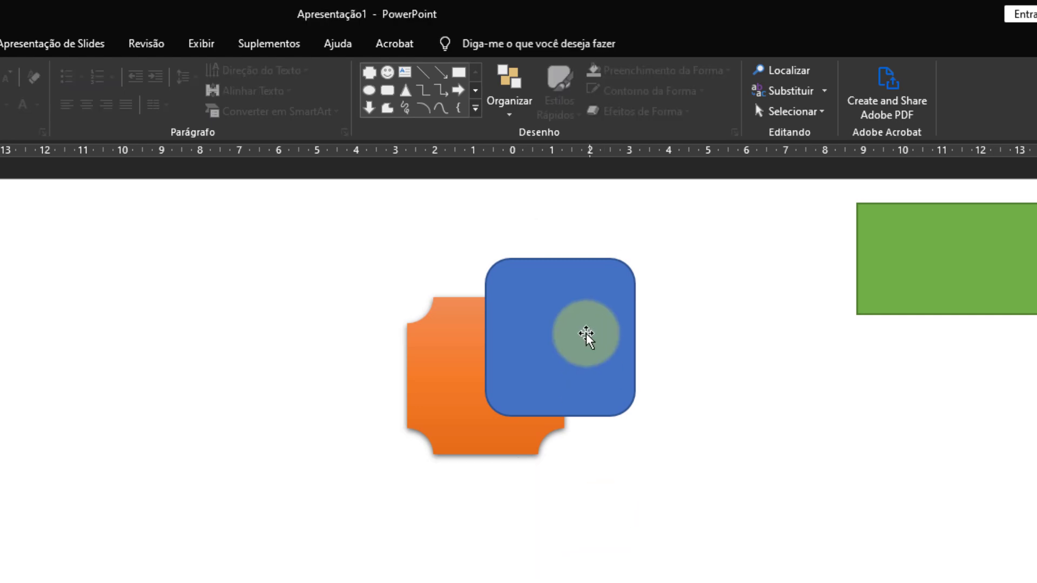
pyautogui.click(508, 361)
pyautogui.moveTo(524, 351); pyautogui.dragTo(471, 459)
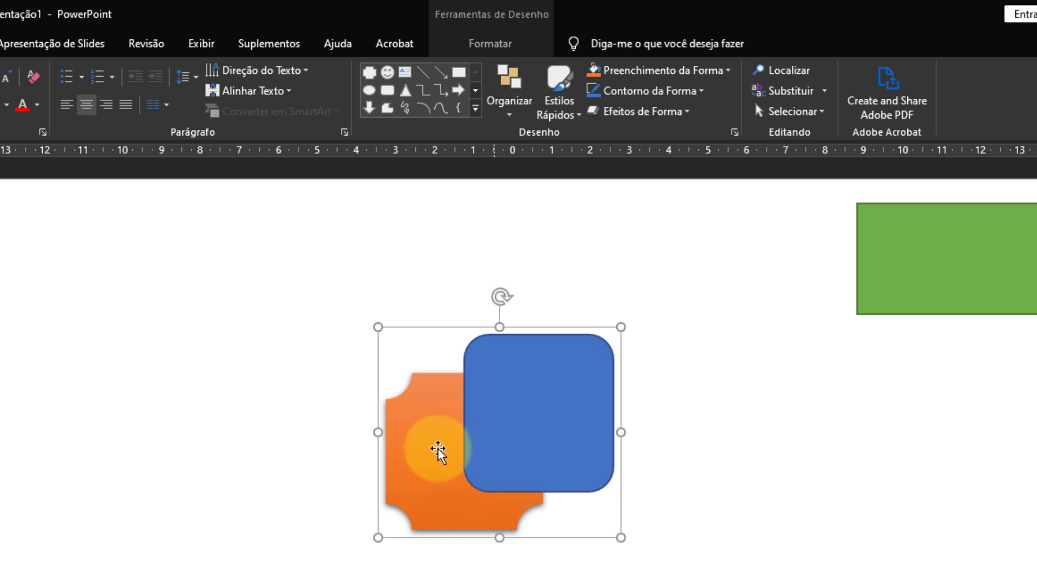
pyautogui.moveTo(582, 453); pyautogui.dragTo(588, 309)
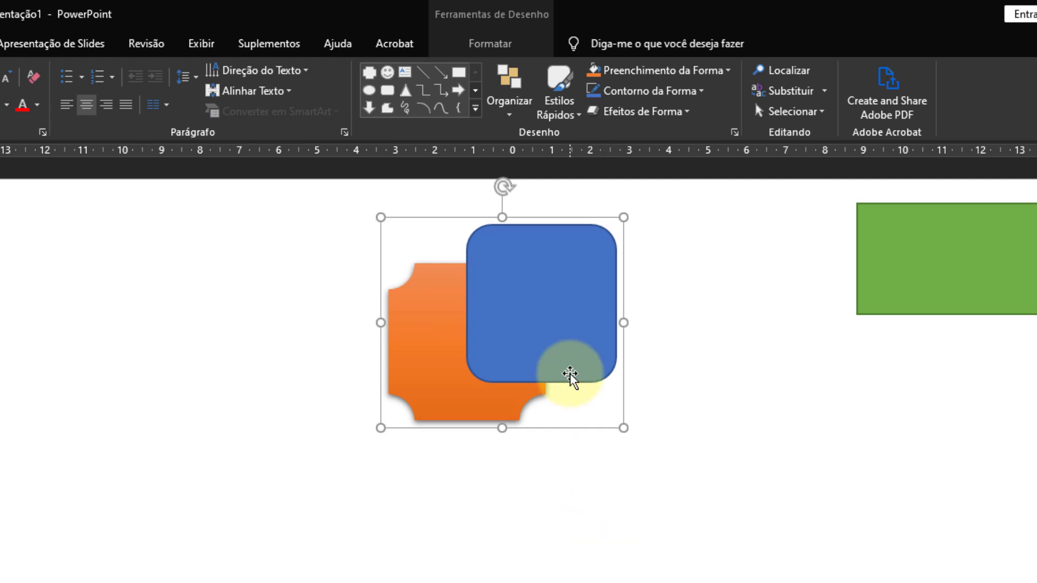
# Ungroup the orange and blue shapes and deselect them.
pyautogui.rightClick(575, 330)
pyautogui.moveTo(695, 431)
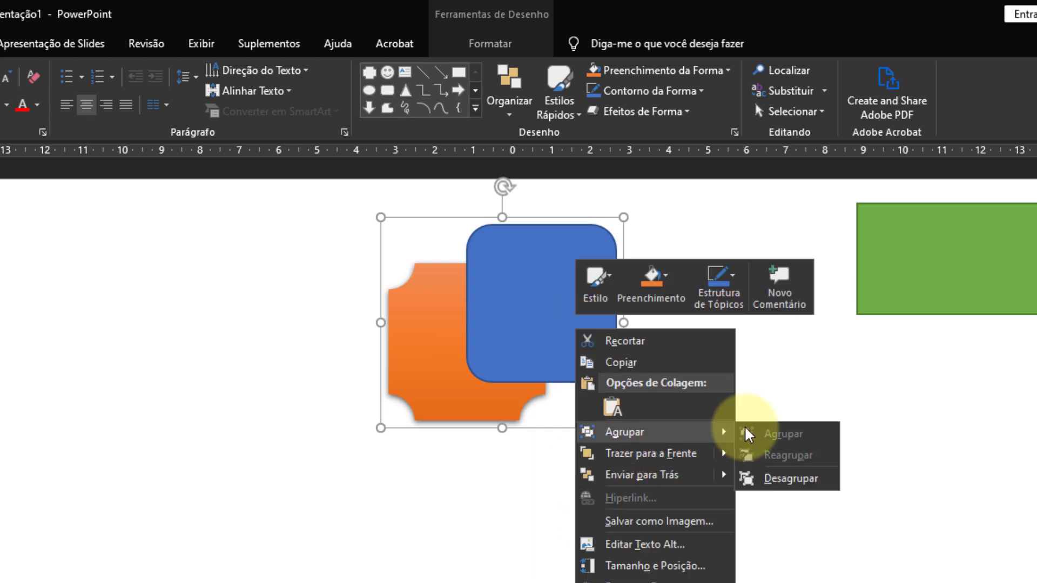
pyautogui.click(811, 479)
pyautogui.click(618, 572)
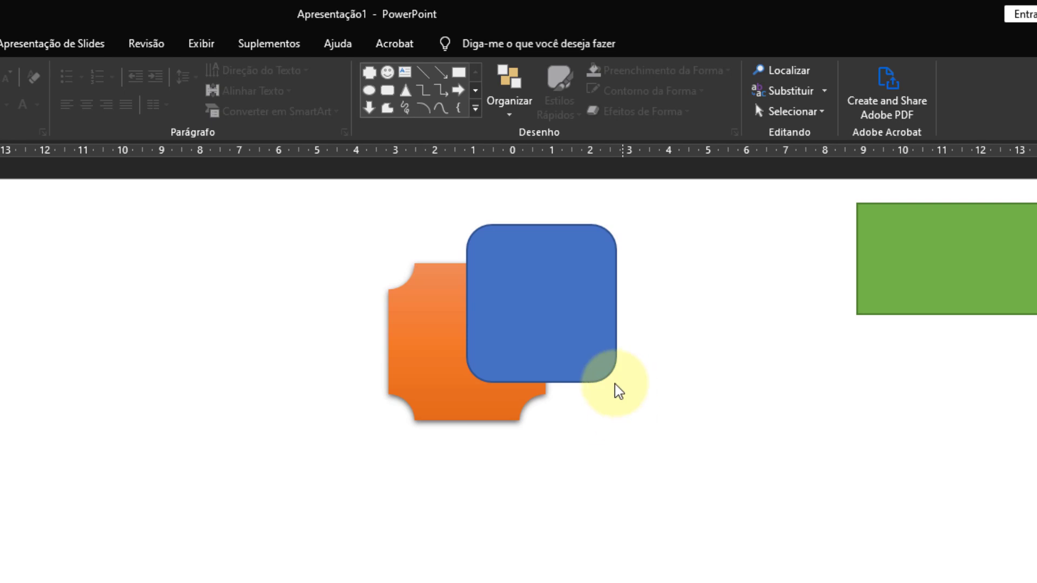
pyautogui.click(593, 357)
pyautogui.keyDown('shift'); pyautogui.click(439, 367); pyautogui.keyUp('shift')
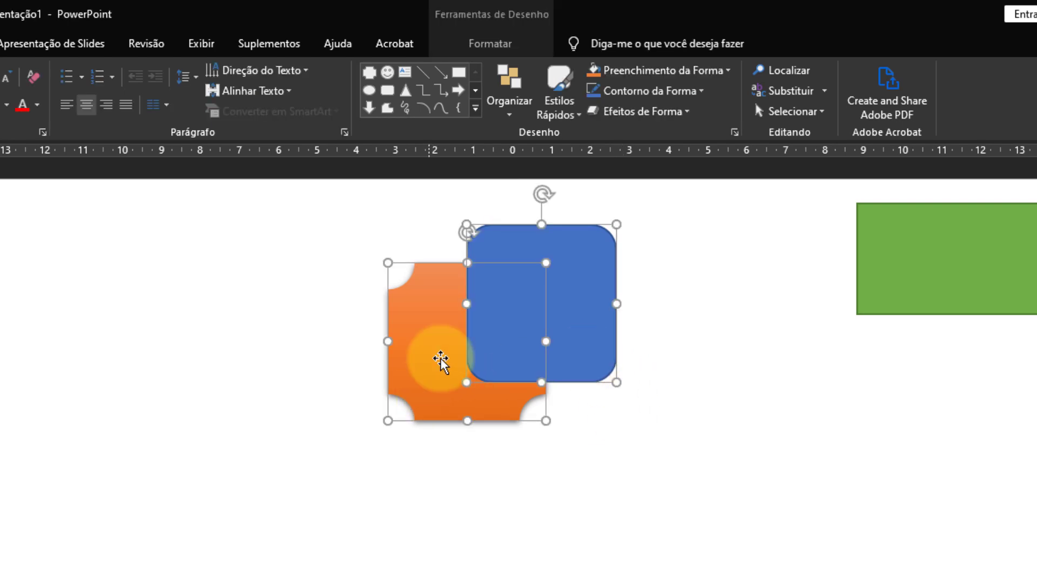
pyautogui.click(510, 108)
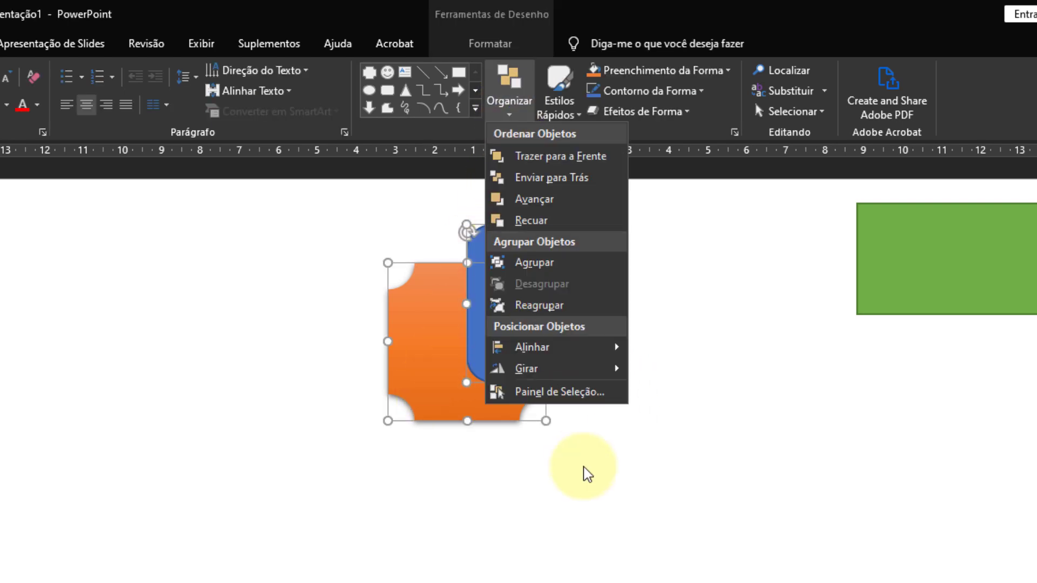
pyautogui.click(587, 511)
pyautogui.click(520, 457)
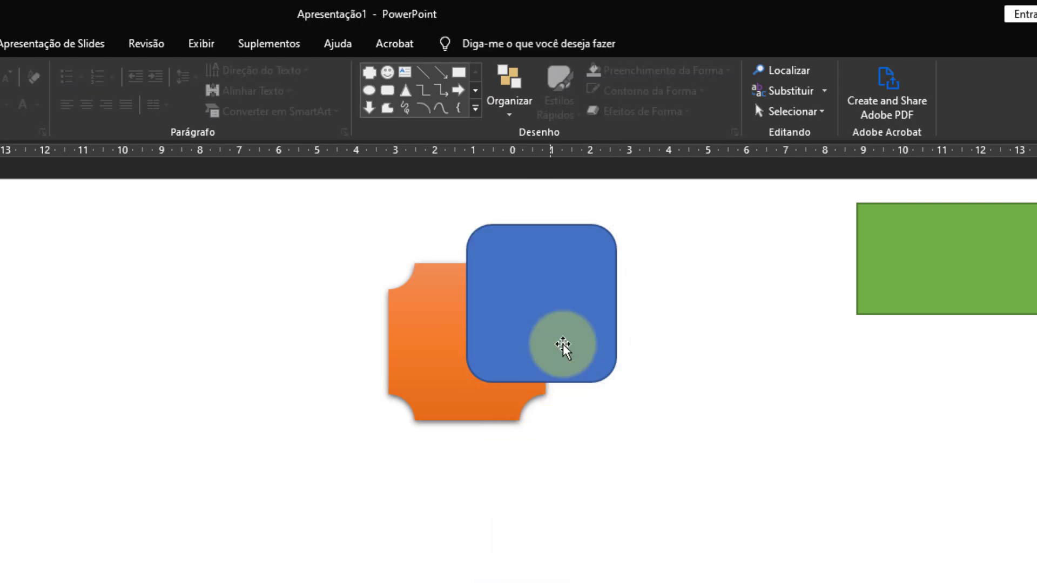
# Send the blue rounded rectangle behind all other objects on the slide.
pyautogui.click(591, 289)
pyautogui.click(511, 120)
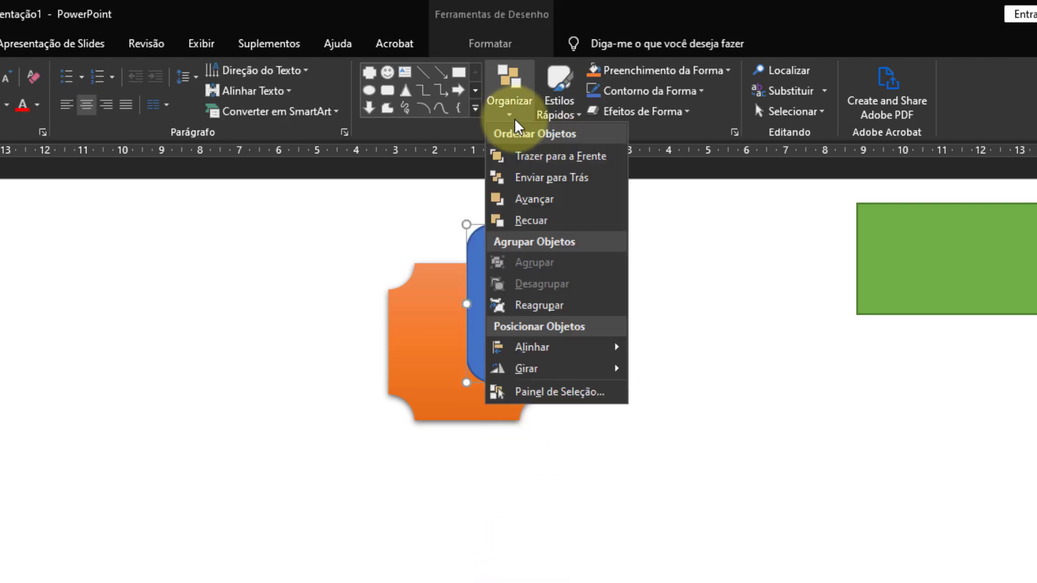
pyautogui.click(574, 183)
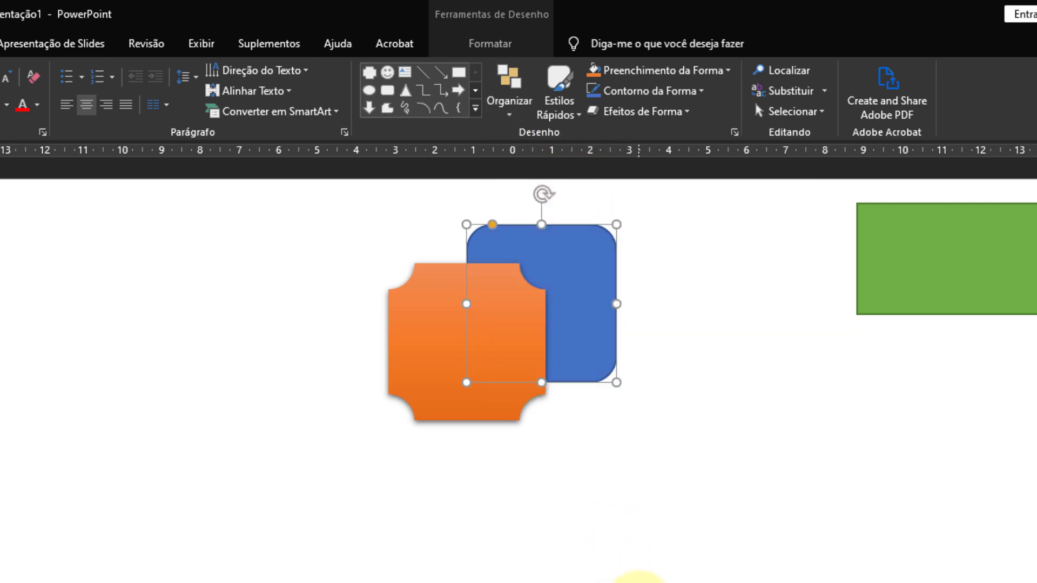
# Bring the blue rounded rectangle forward one level at a time until it is in front of the orange shape, and deselect it.
pyautogui.click(513, 116)
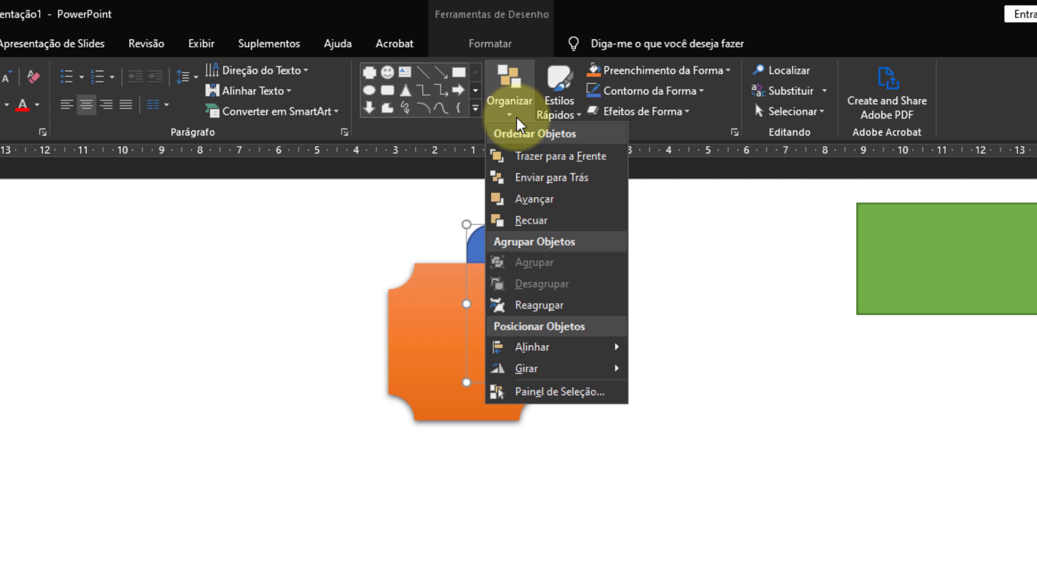
pyautogui.click(573, 200)
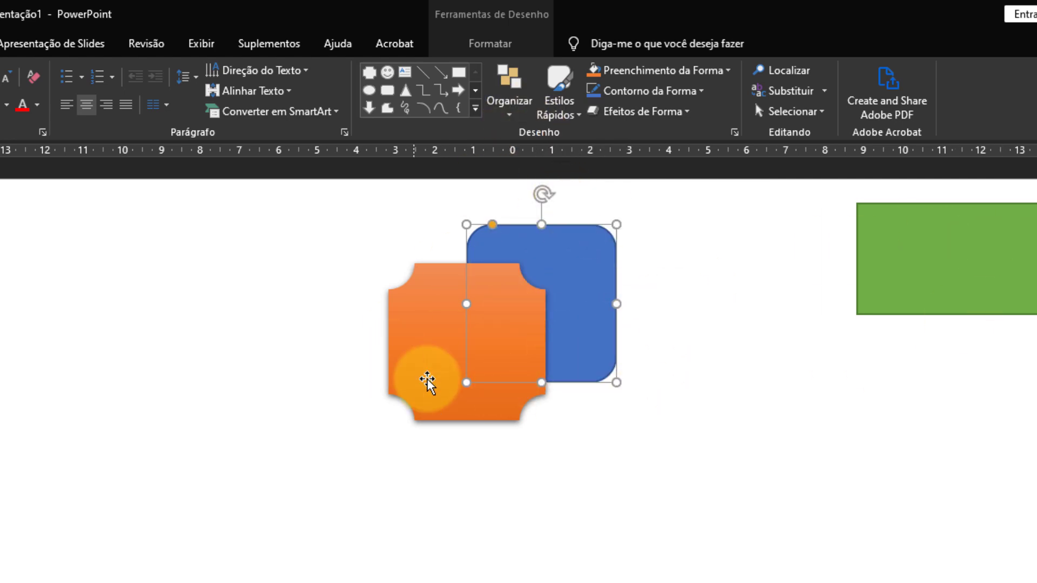
pyautogui.click(510, 102)
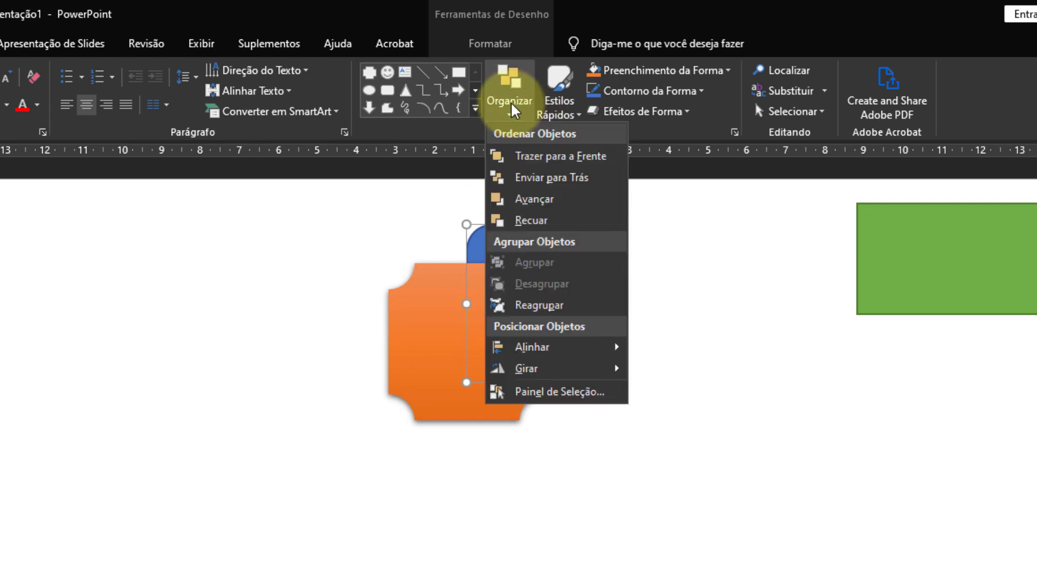
pyautogui.click(552, 200)
pyautogui.click(508, 106)
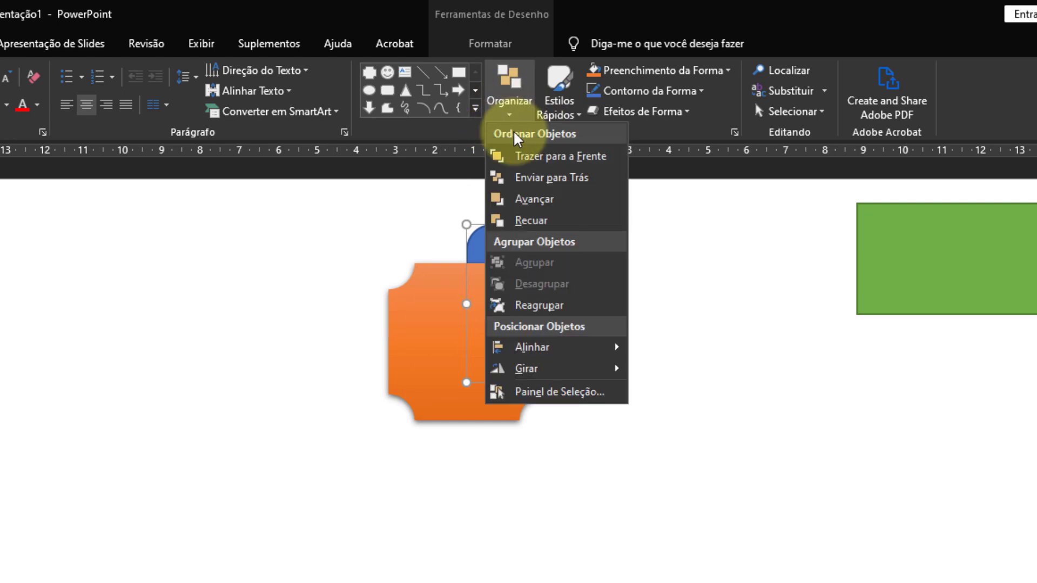
pyautogui.click(545, 201)
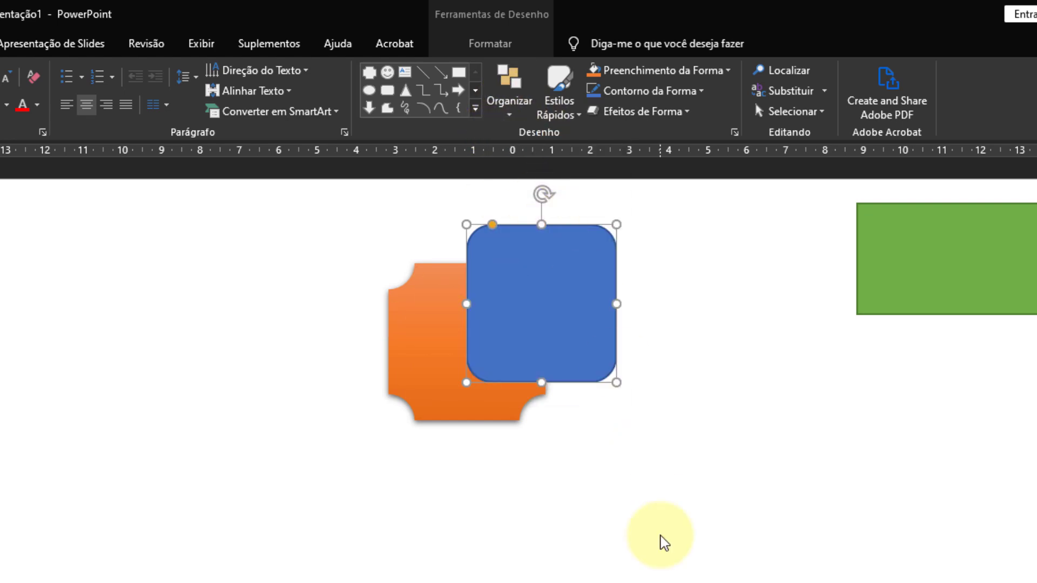
pyautogui.click(621, 532)
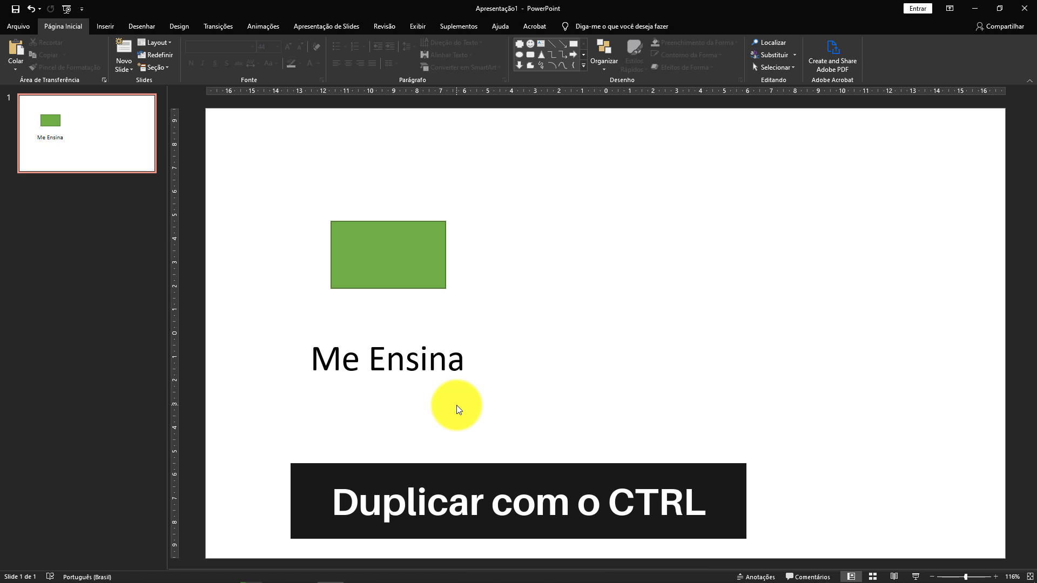
# Copy and paste the green rectangle and move the pasted copy to the right of the original.
pyautogui.click(431, 250)
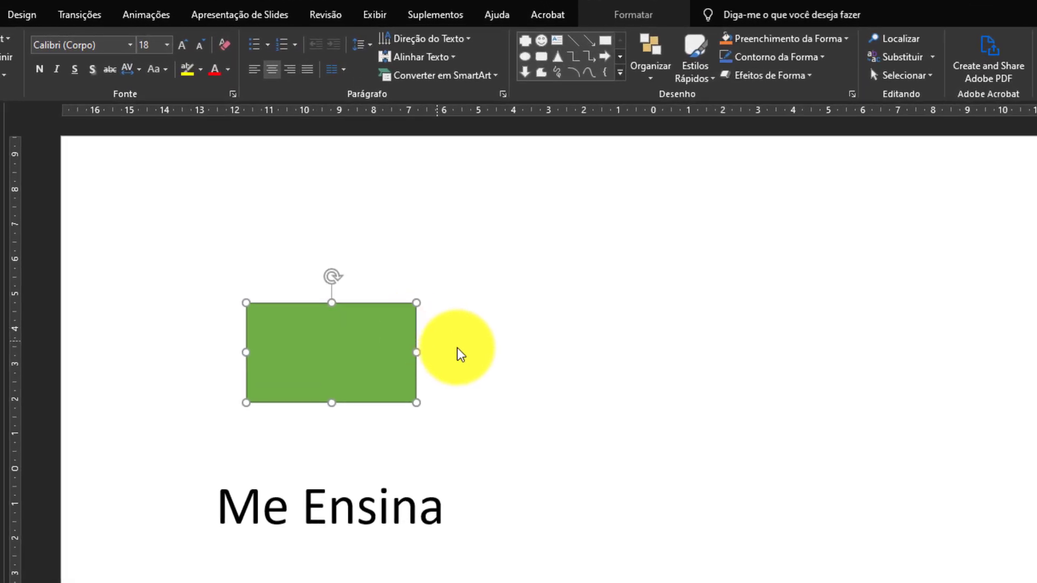
pyautogui.hotkey('ctrl', 'c')
pyautogui.hotkey('ctrl', 'v')
pyautogui.moveTo(398, 366); pyautogui.dragTo(789, 324)
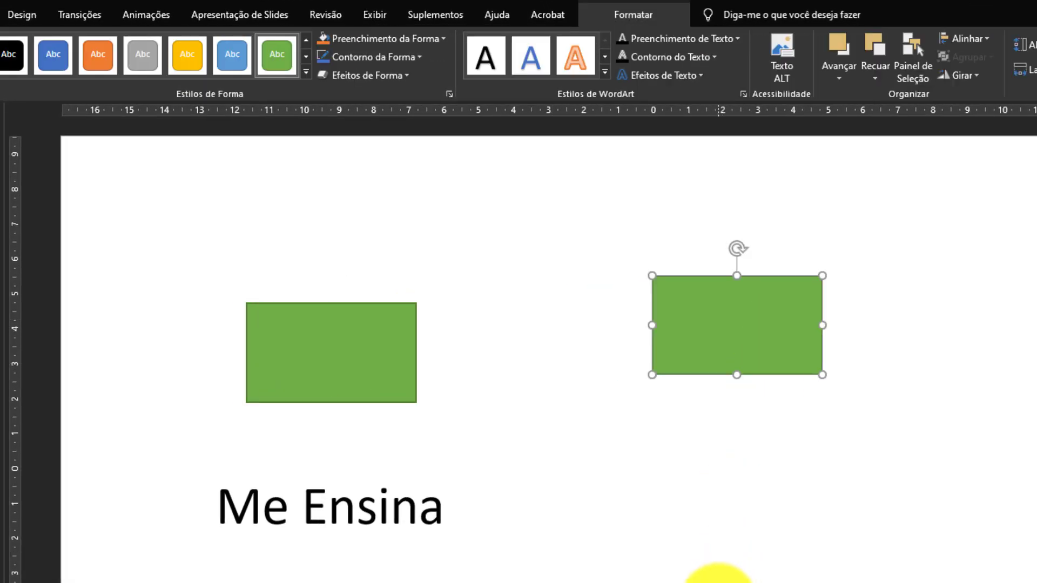
# Undo the move and the pasting of the second green rectangle.
pyautogui.hotkey('ctrl', 'z')
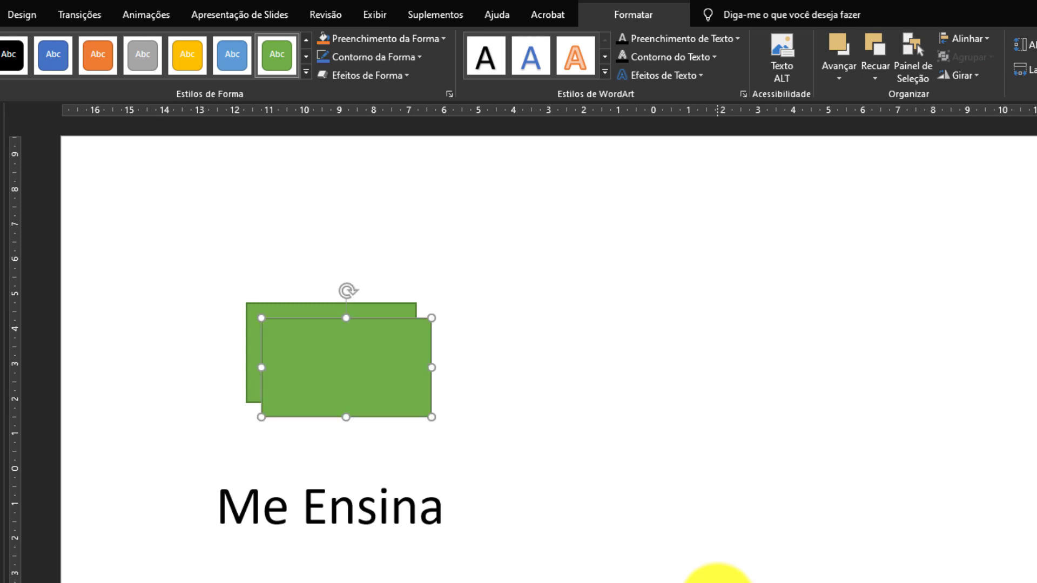
pyautogui.hotkey('ctrl', 'z')
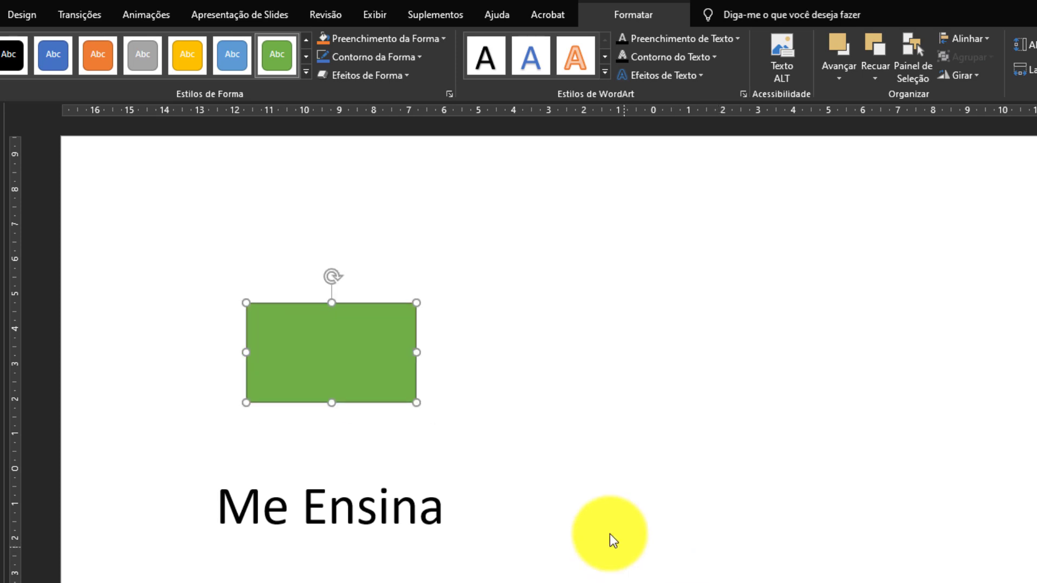
pyautogui.click(431, 403)
# Duplicate the green rectangle directly on the slide, placing the copy to its right at the same height.
pyautogui.click(404, 362)
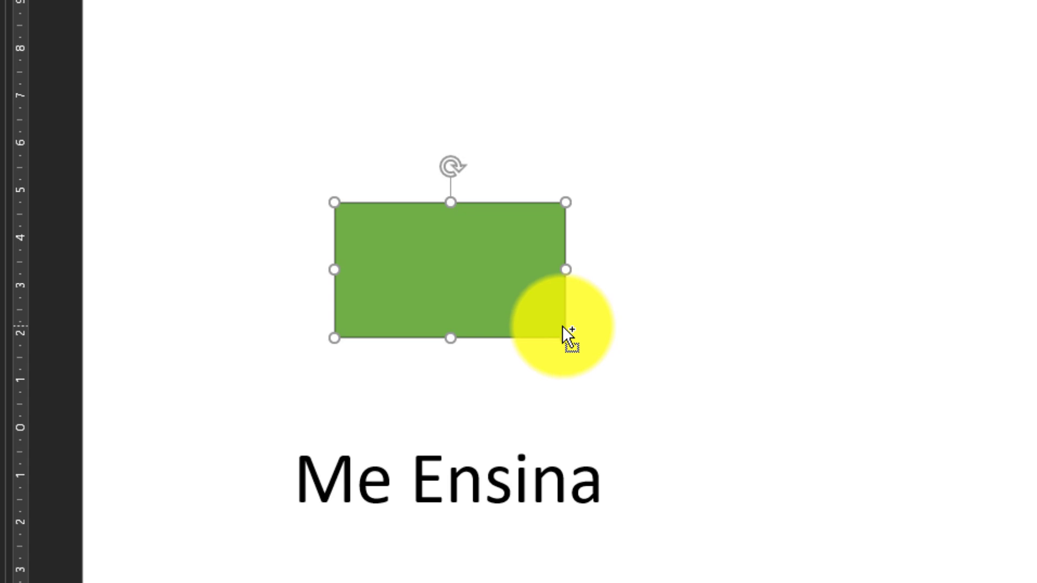
pyautogui.moveTo(562, 325); pyautogui.dragTo(336, 278)
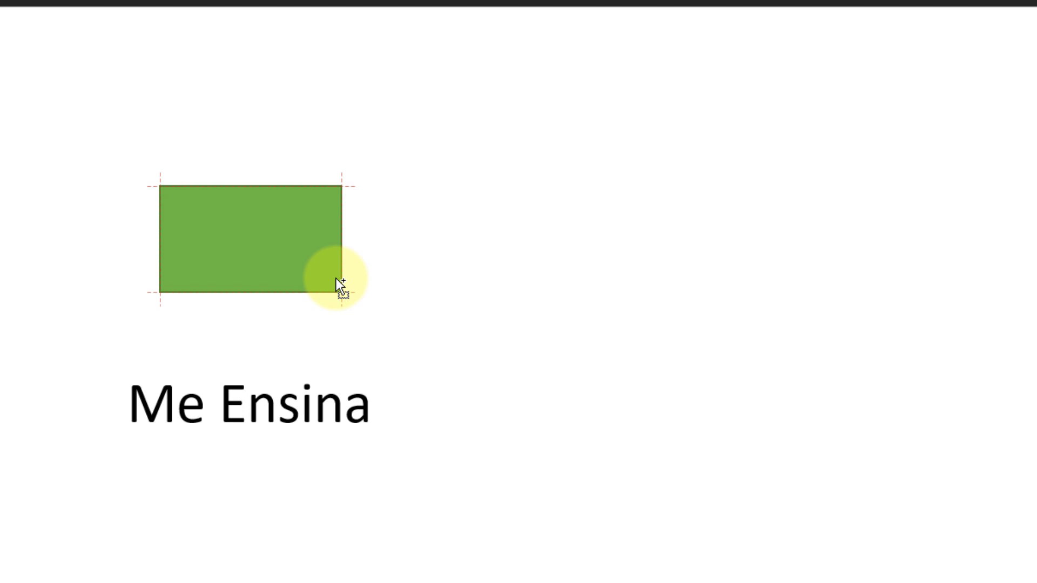
pyautogui.moveTo(336, 277); pyautogui.dragTo(673, 276)
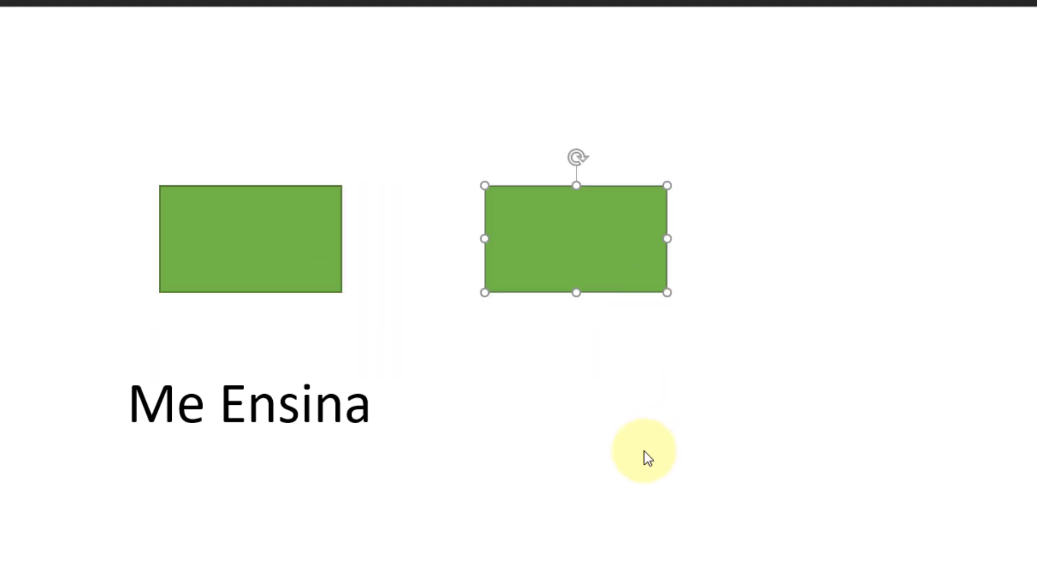
pyautogui.click(644, 452)
# Duplicate the "Me Ensina" text box and place the copy below the second green rectangle.
pyautogui.click(367, 409)
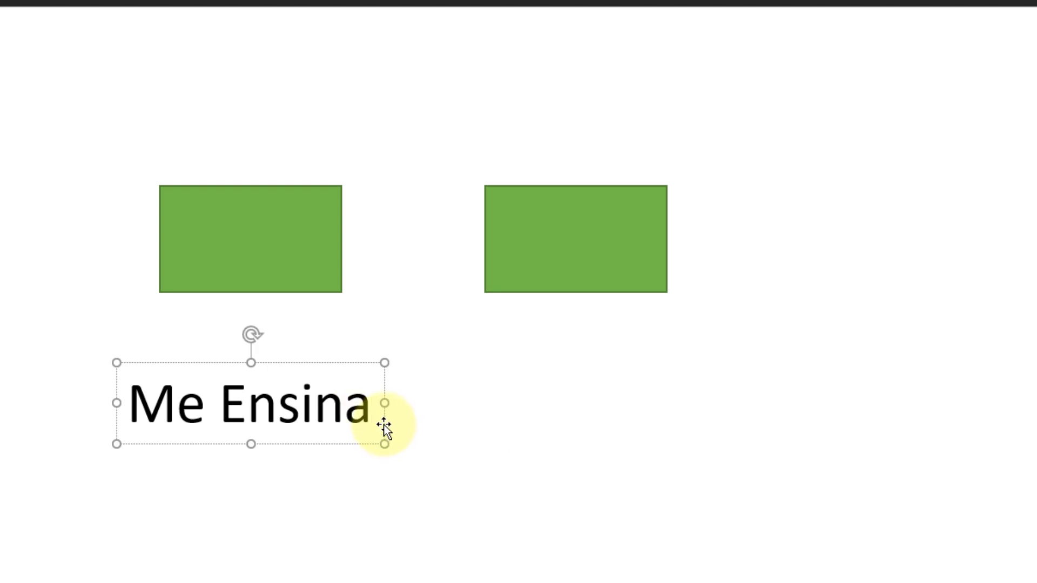
pyautogui.moveTo(384, 426); pyautogui.dragTo(718, 581)
pyautogui.click(834, 527)
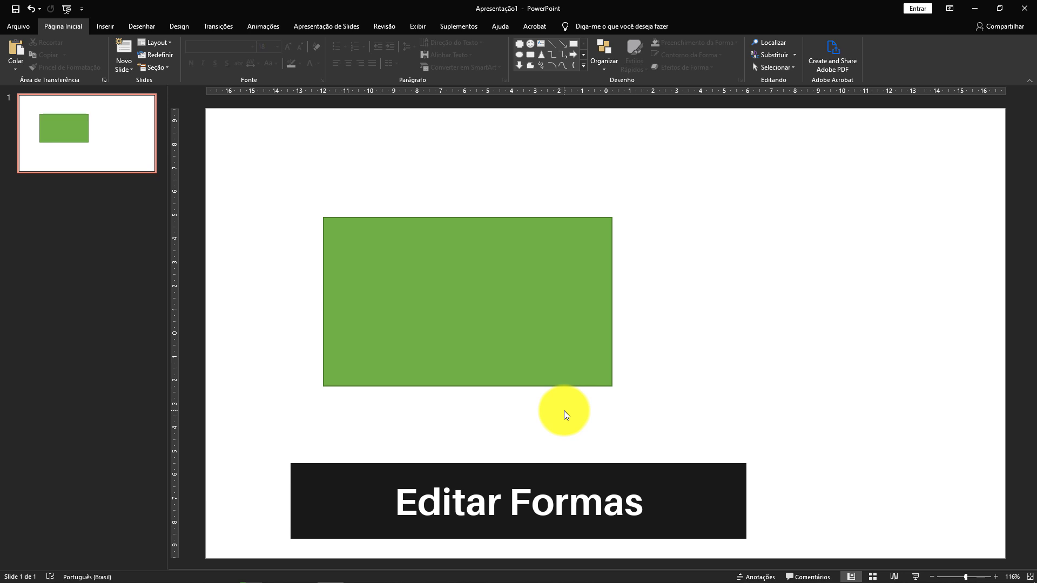
# Start editing the points of the large green rectangle.
pyautogui.click(436, 264)
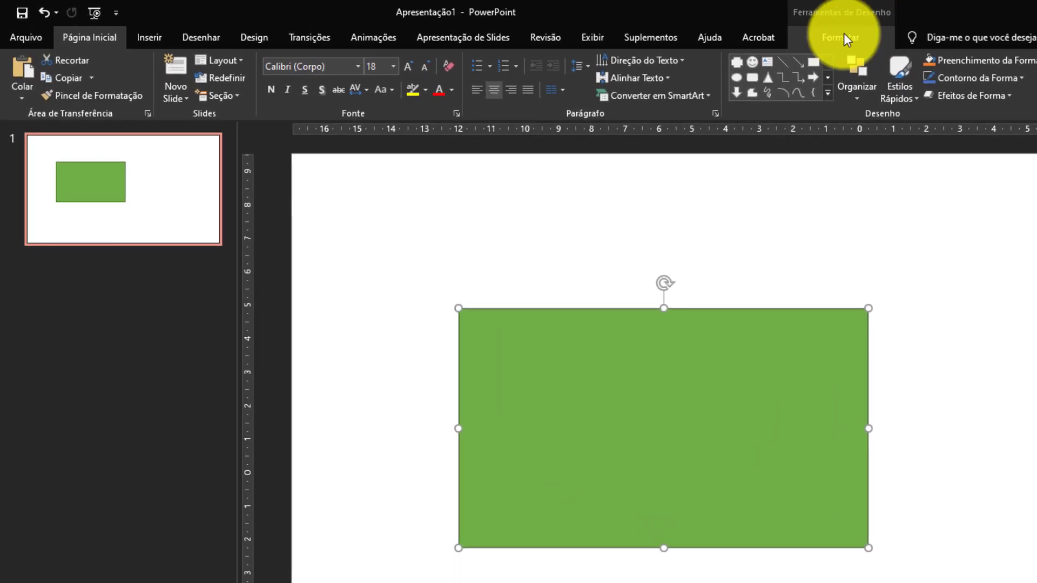
pyautogui.click(844, 37)
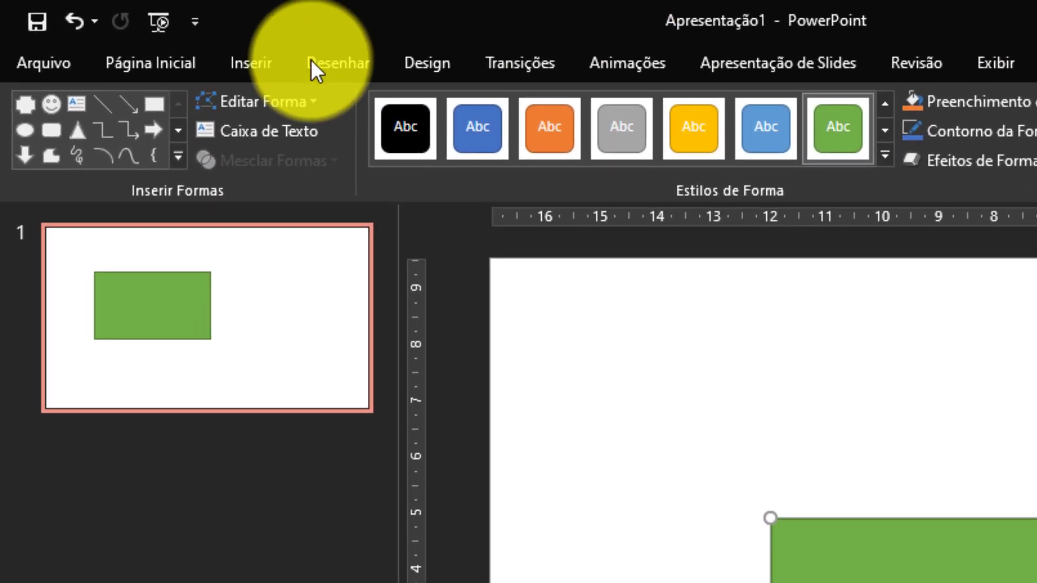
pyautogui.click(314, 104)
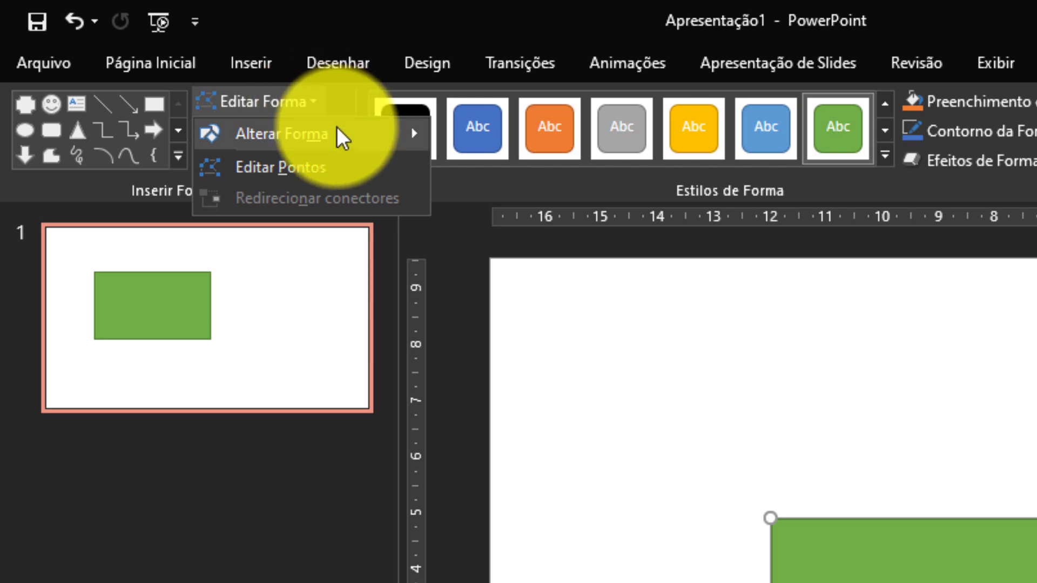
pyautogui.moveTo(341, 132)
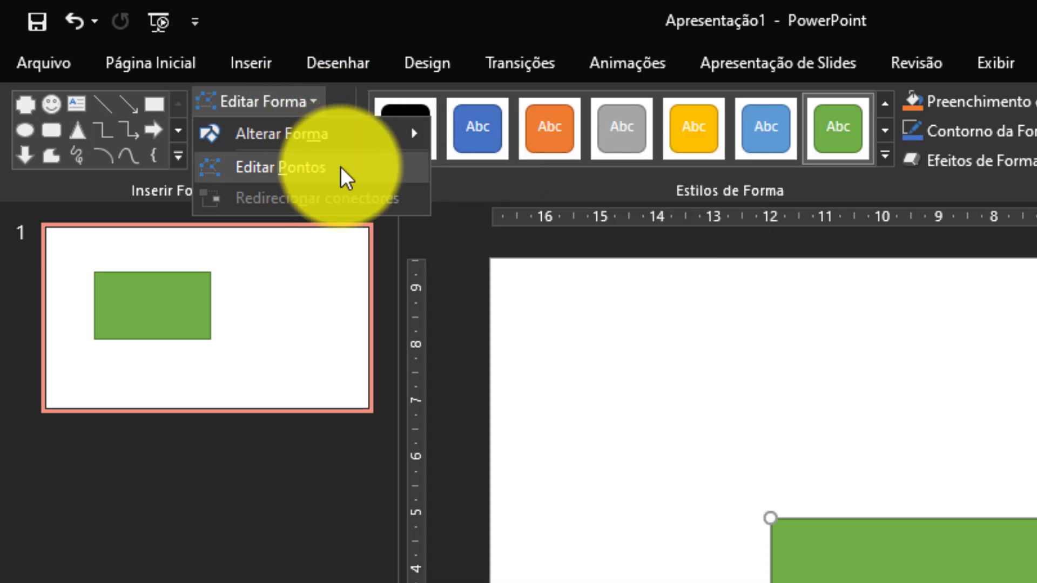
pyautogui.click(340, 166)
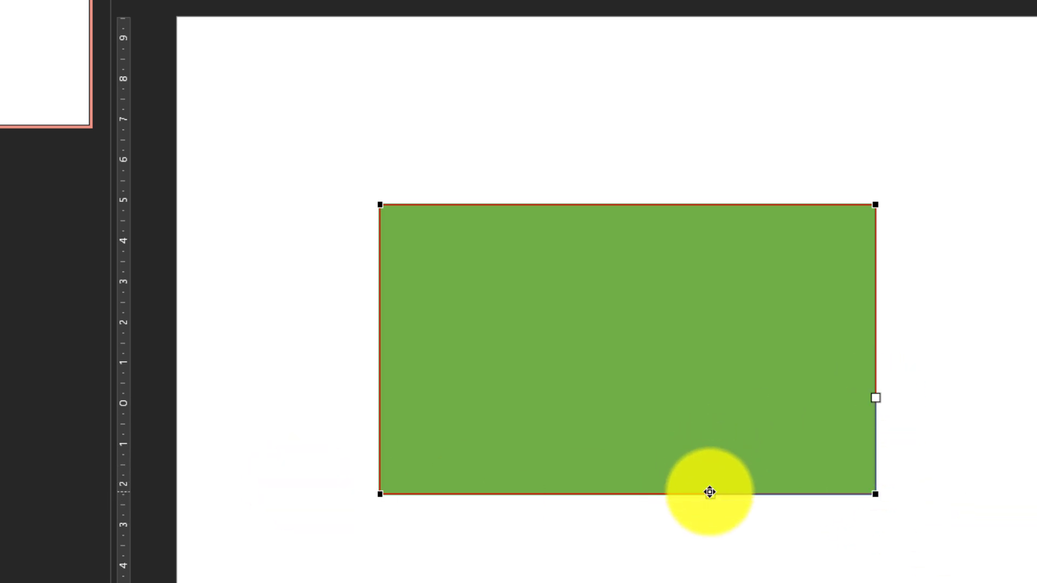
# Bend the lower, right and upper edges of the green rectangle into curves by reshaping its corner points, then finish point editing.
pyautogui.moveTo(710, 493); pyautogui.dragTo(591, 582)
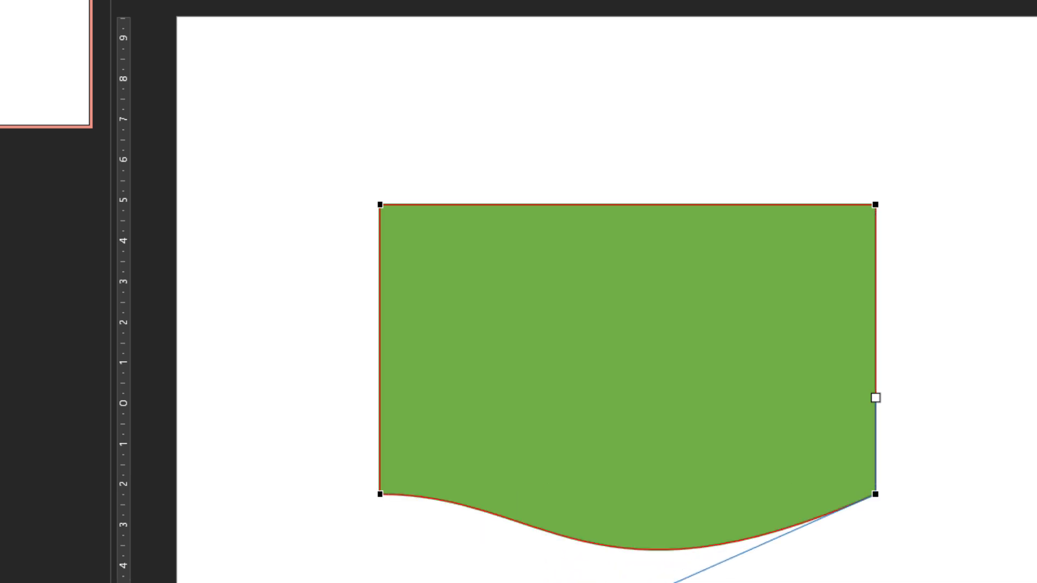
pyautogui.moveTo(875, 399); pyautogui.dragTo(930, 396)
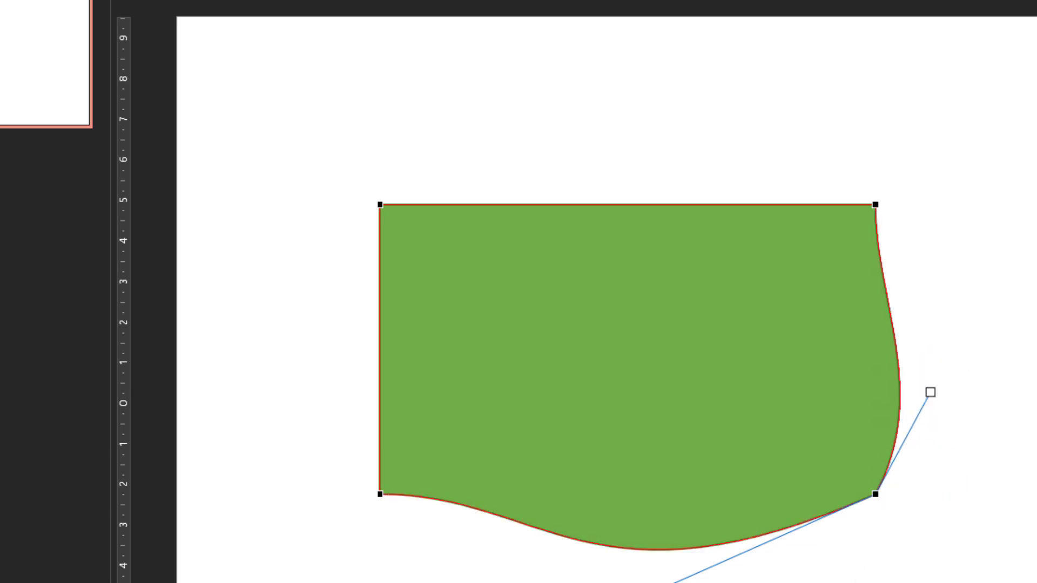
pyautogui.click(877, 204)
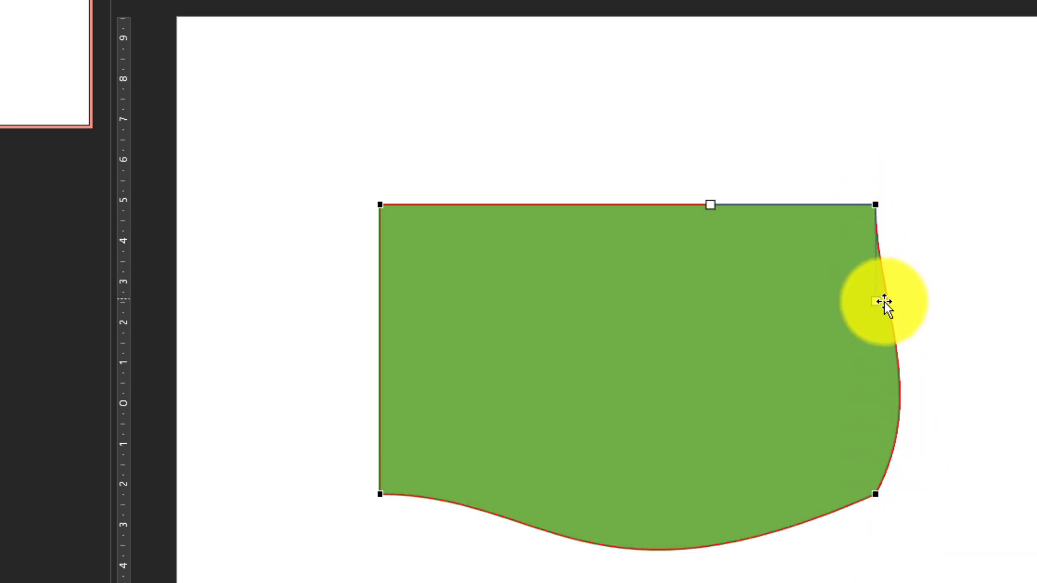
pyautogui.moveTo(876, 301); pyautogui.dragTo(869, 401)
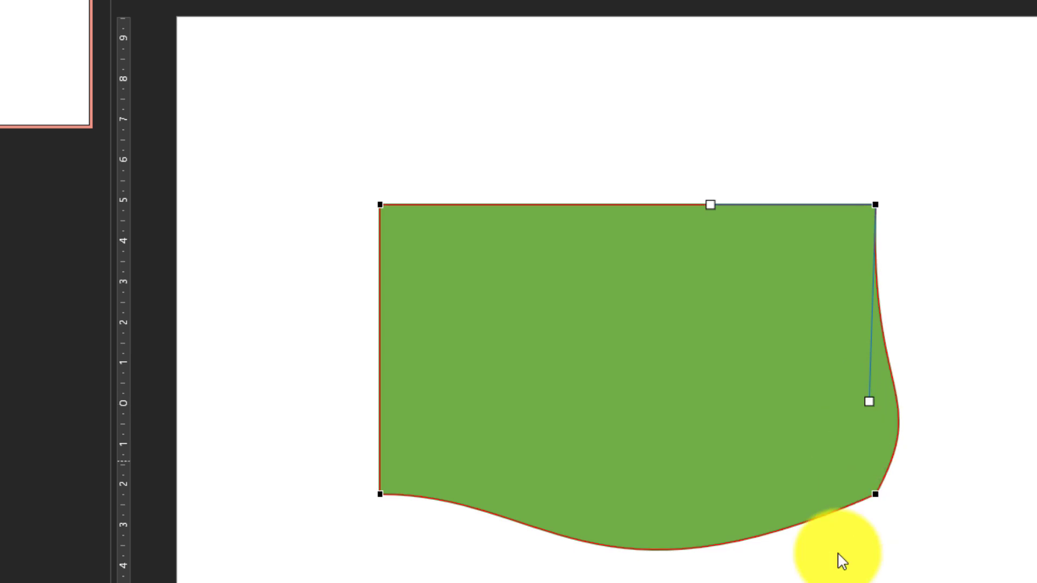
pyautogui.click(381, 204)
pyautogui.moveTo(546, 206); pyautogui.dragTo(499, 276)
pyautogui.click(1026, 483)
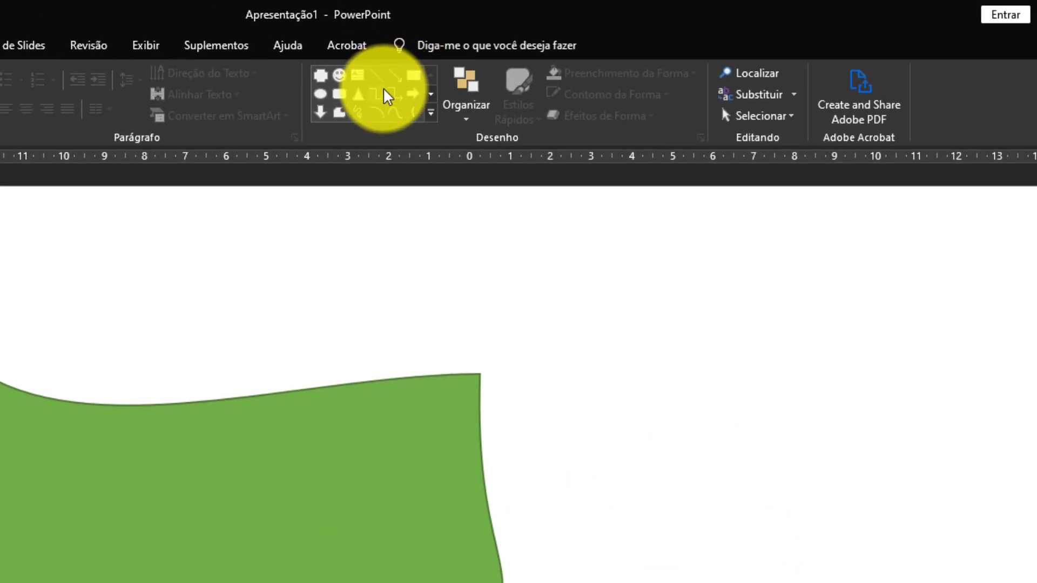
# Draw a blue isosceles triangle beside the green shape and bend its left edge outward by editing its points.
pyautogui.click(358, 94)
pyautogui.moveTo(697, 358); pyautogui.dragTo(827, 537)
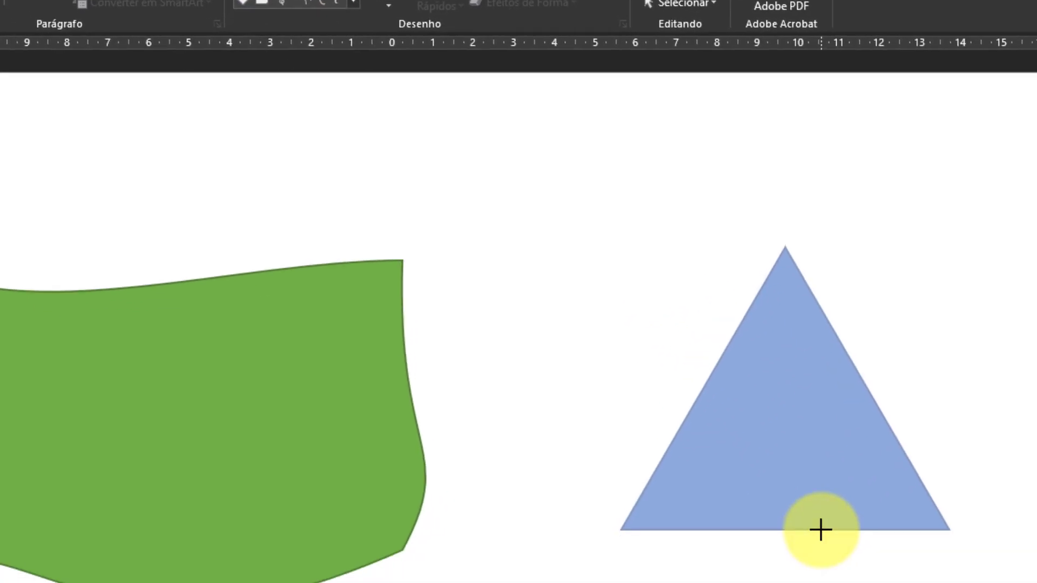
pyautogui.moveTo(771, 403); pyautogui.dragTo(641, 355)
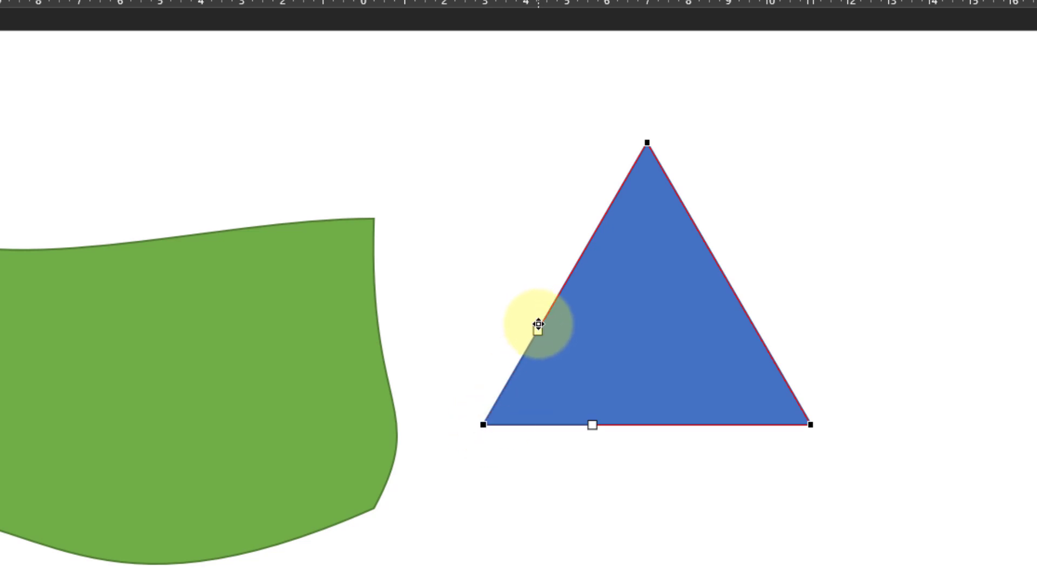
pyautogui.moveTo(538, 328); pyautogui.dragTo(419, 263)
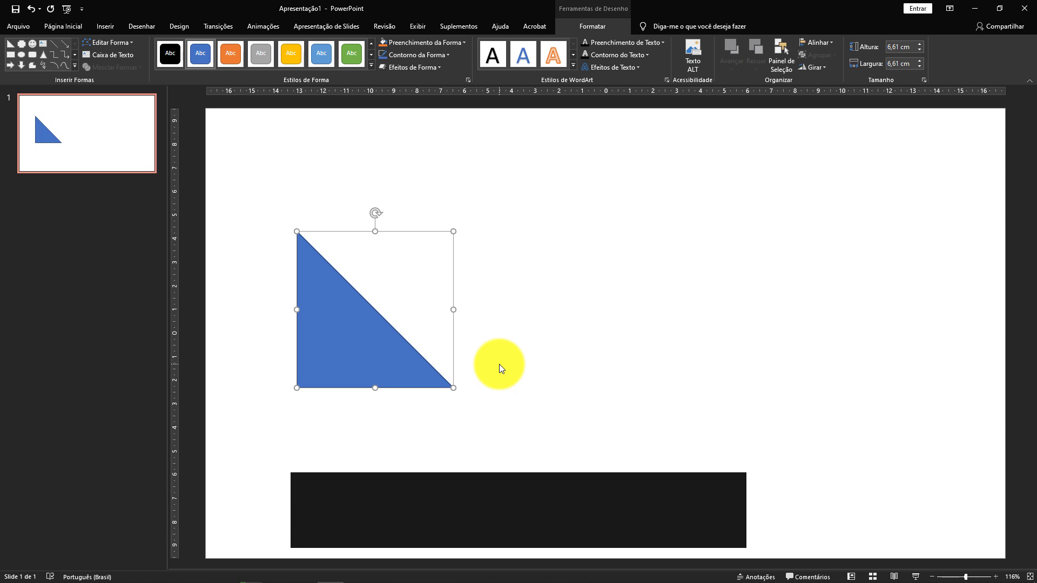
# Add a "Me Ensina" text box and align it below the blue right triangle.
pyautogui.click(410, 404)
pyautogui.click(384, 353)
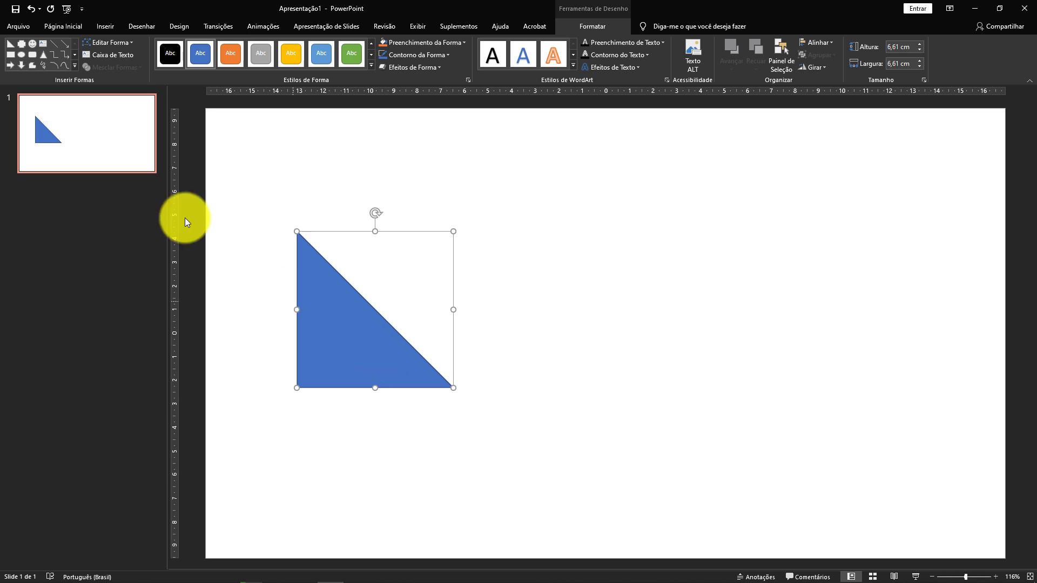
pyautogui.click(88, 297)
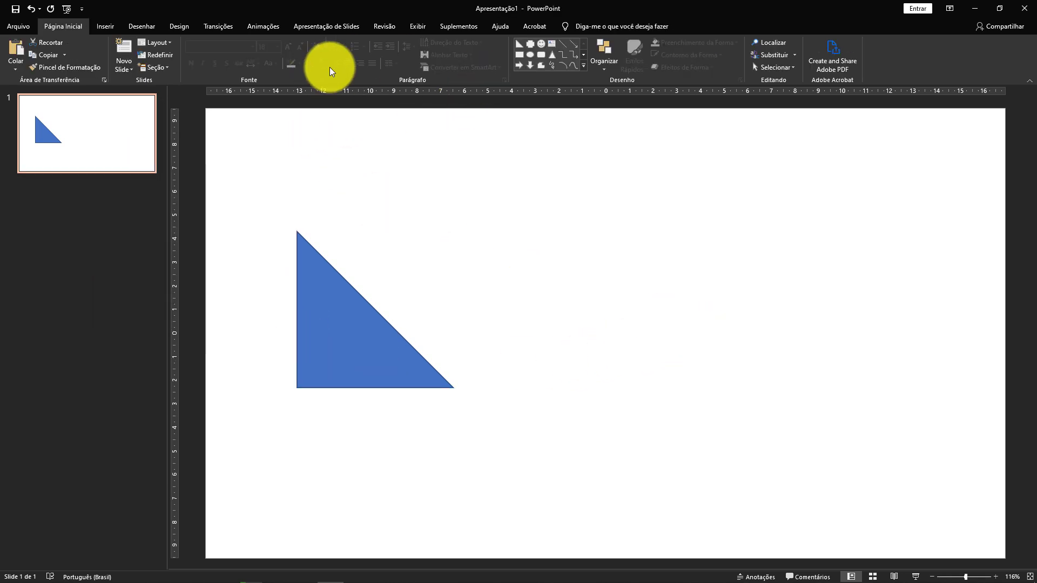
pyautogui.click(552, 43)
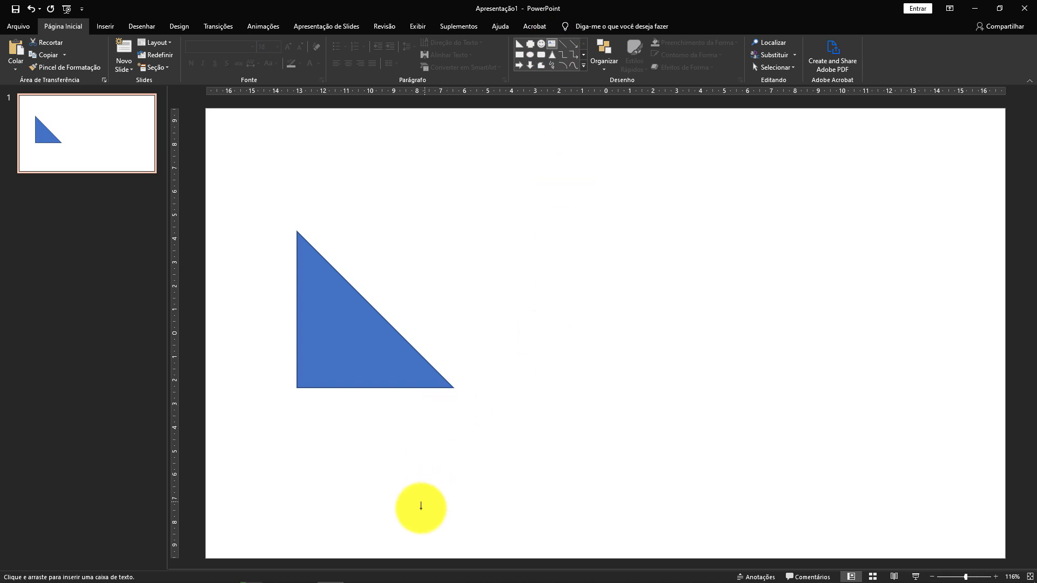
pyautogui.click(357, 453)
pyautogui.write('Me Ensina')
pyautogui.moveTo(375, 456); pyautogui.dragTo(357, 424)
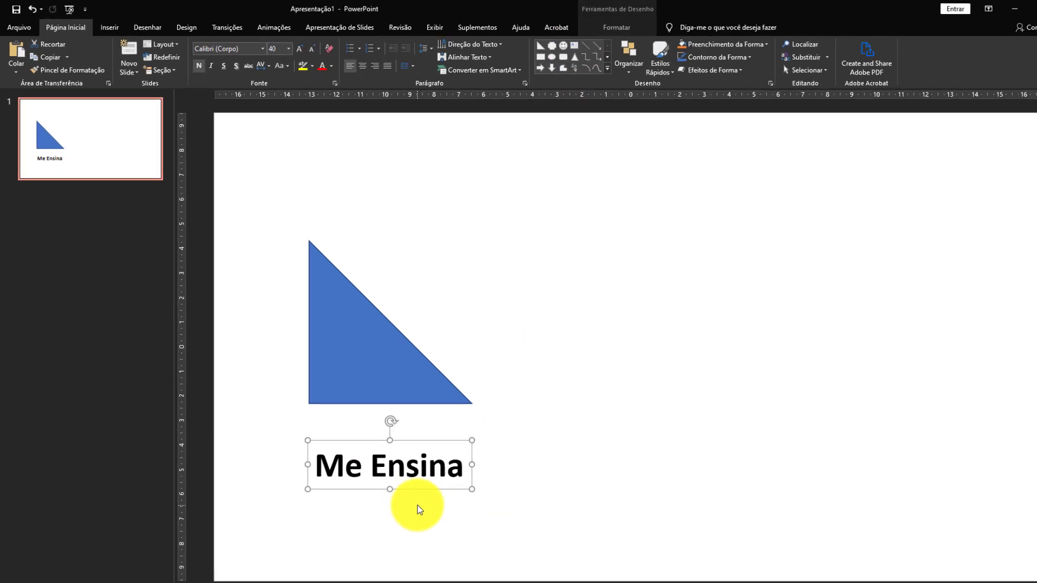
# Duplicate slide 1 and move the triangle and its "Me Ensina" text to the right side of the copy.
pyautogui.rightClick(112, 147)
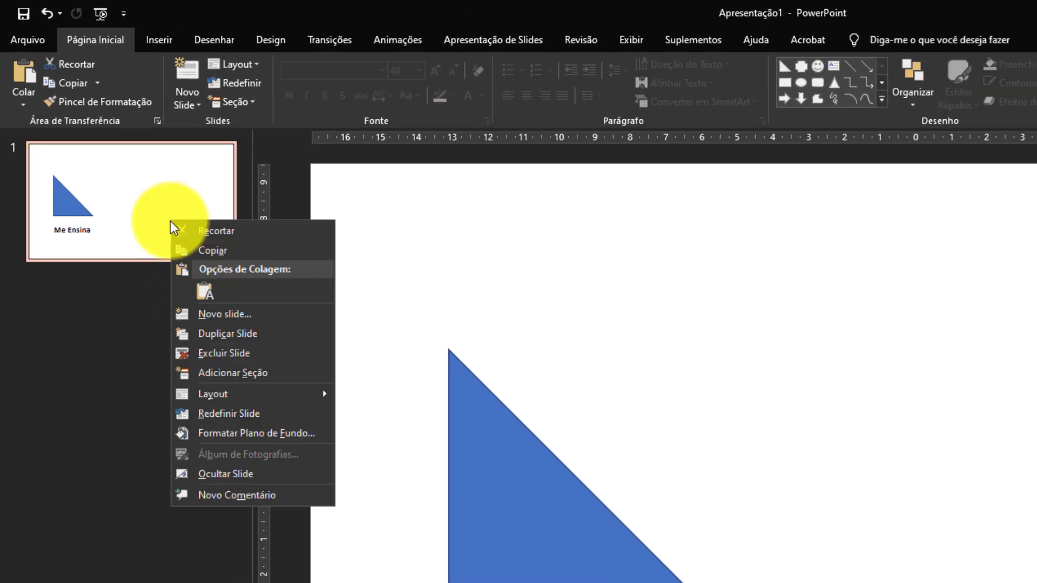
pyautogui.click(270, 334)
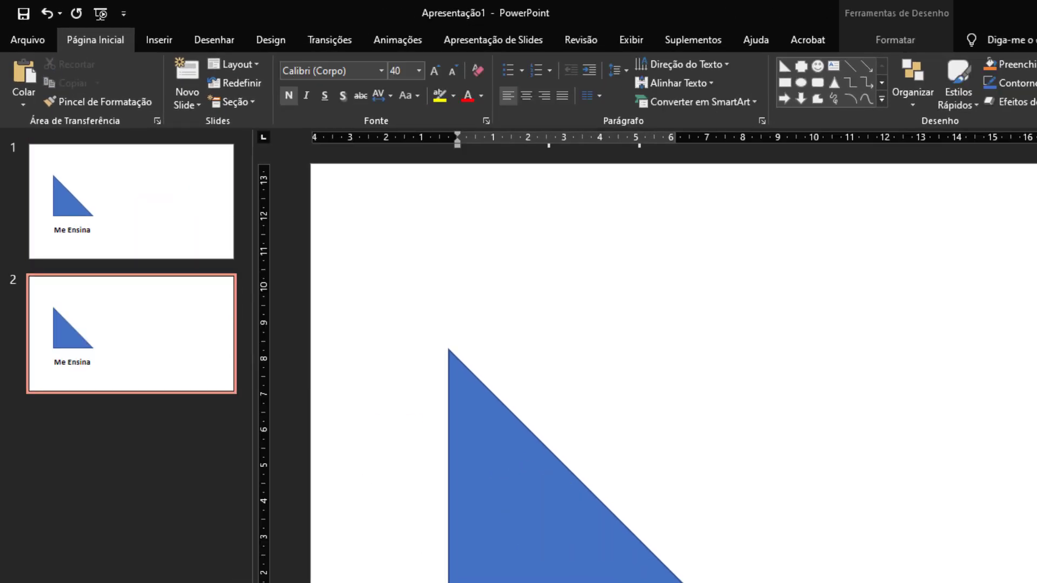
pyautogui.click(609, 582)
pyautogui.click(557, 495)
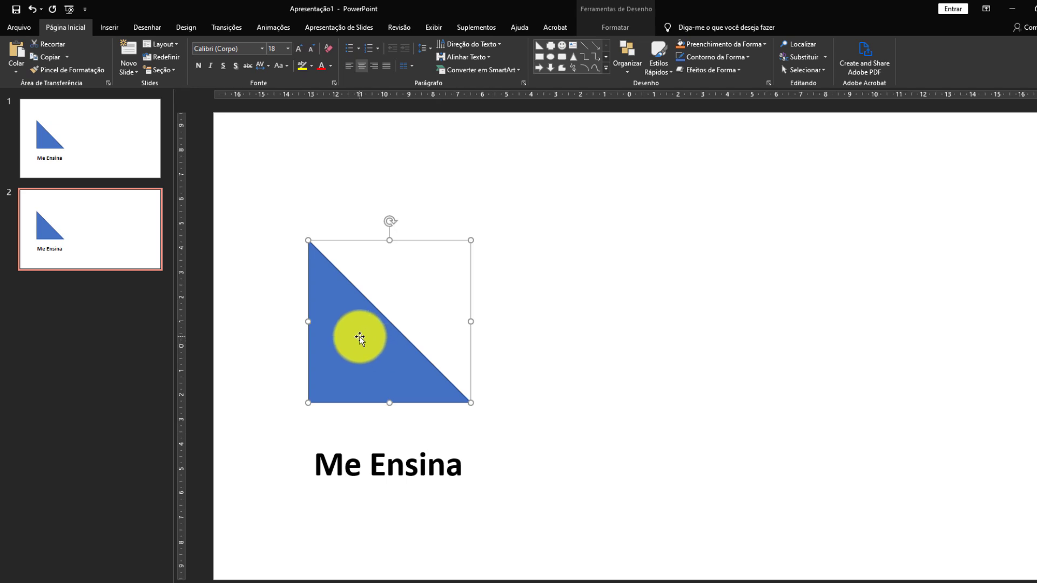
pyautogui.moveTo(361, 336); pyautogui.dragTo(866, 340)
pyautogui.click(408, 439)
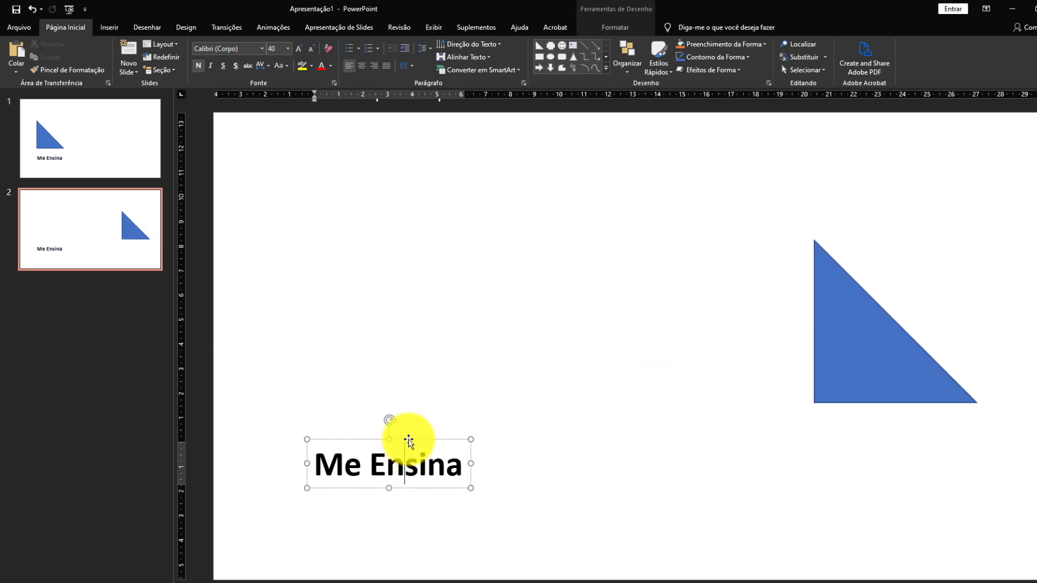
pyautogui.moveTo(408, 440); pyautogui.dragTo(914, 417)
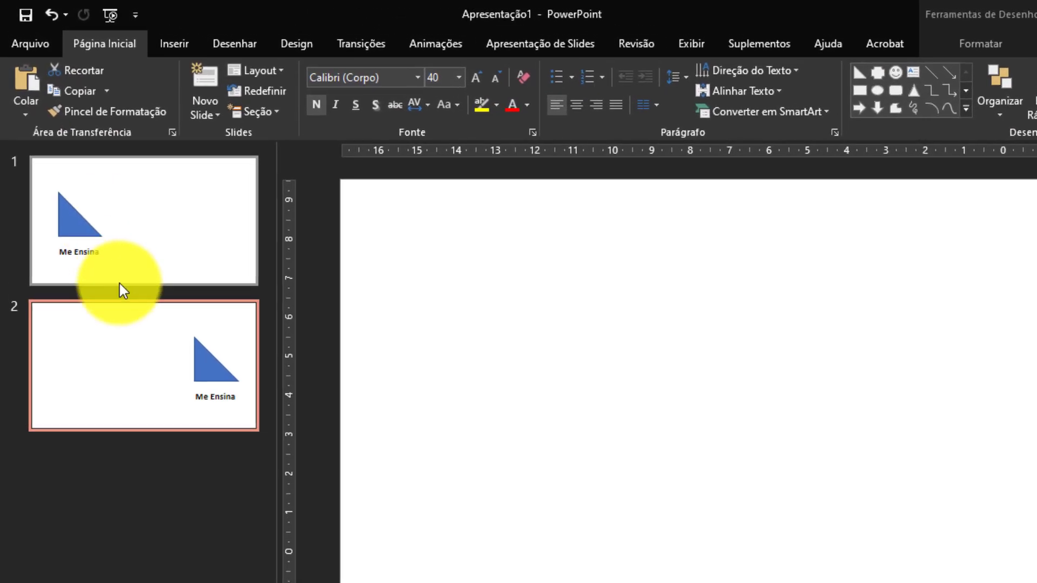
# Apply the Transformar transition to slide 2 and preview it.
pyautogui.click(360, 43)
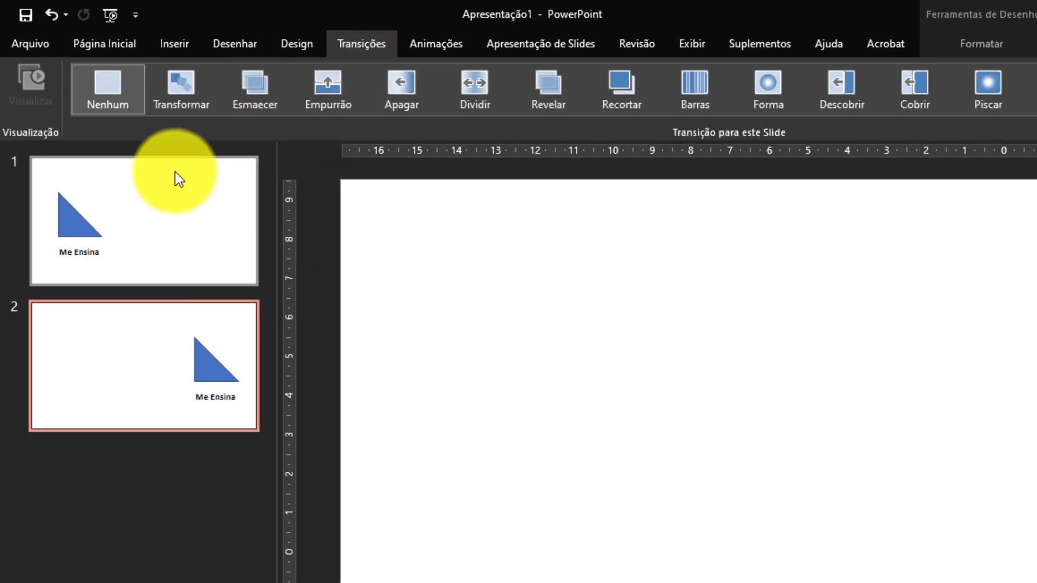
pyautogui.click(183, 99)
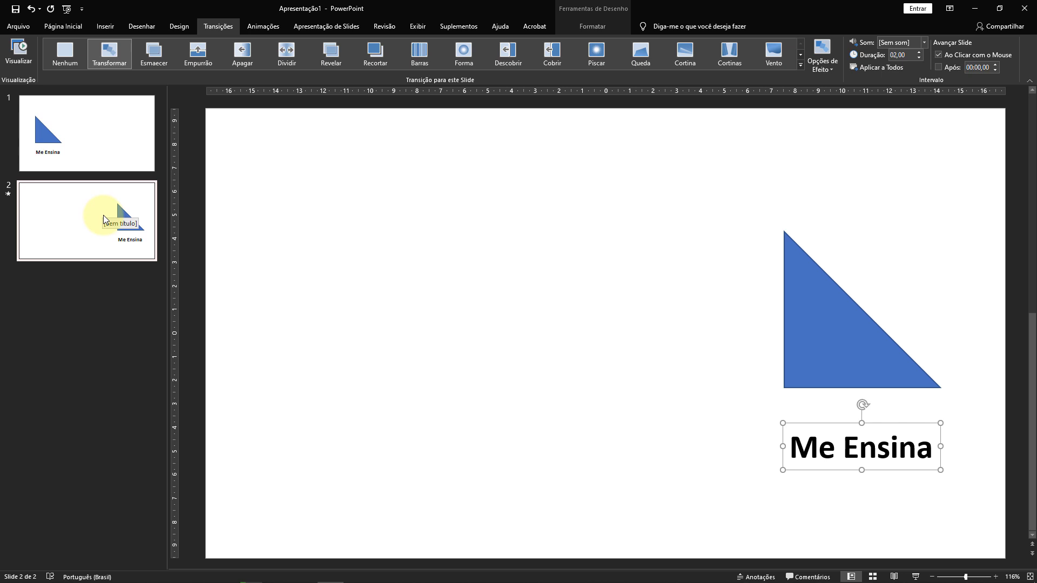
pyautogui.click(21, 51)
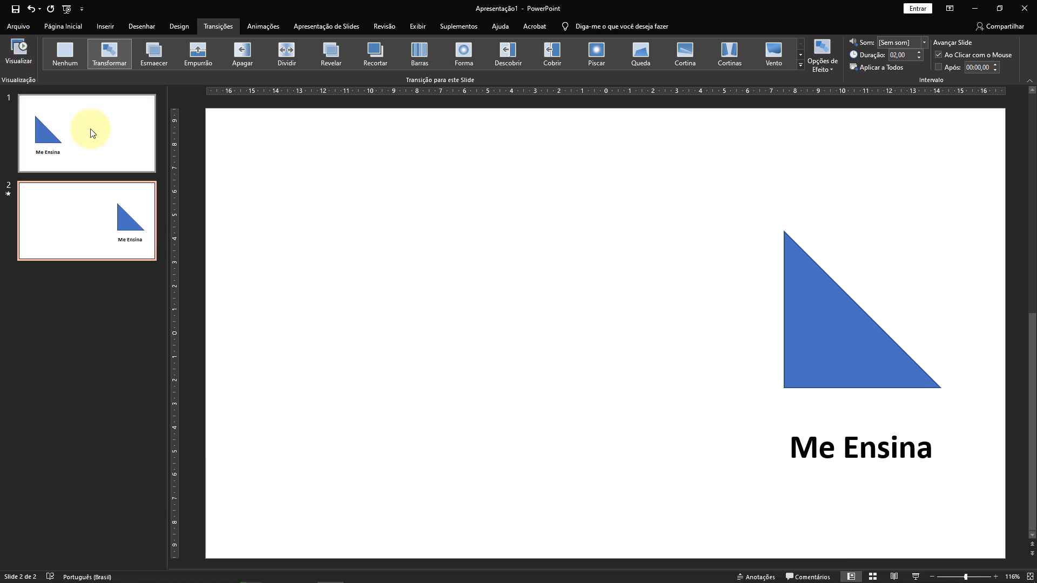
# Place a duplicate of slide 1 after slide 2 and give it the Transformar transition.
pyautogui.click(90, 130)
pyautogui.rightClick(89, 128)
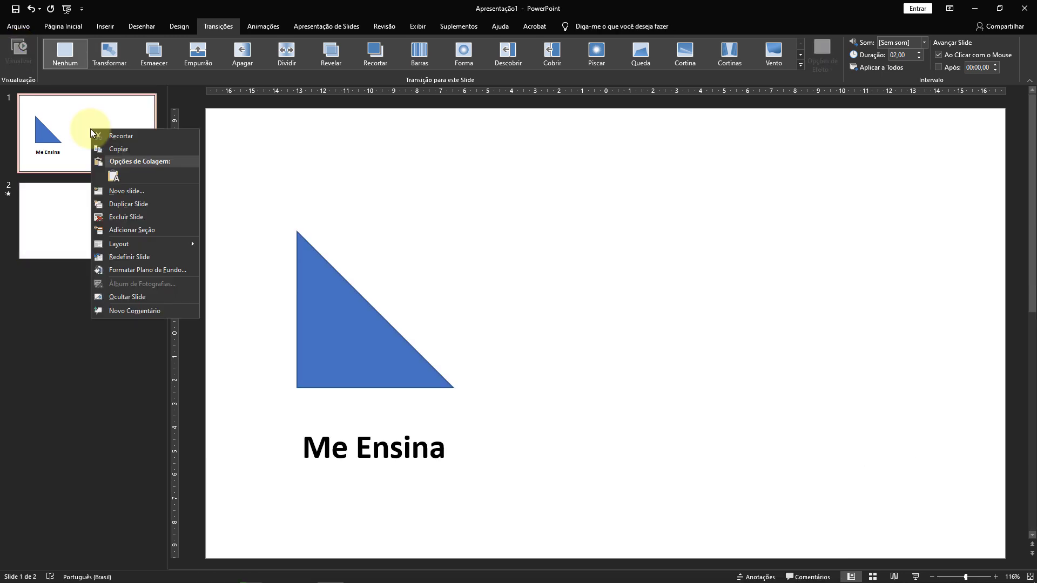
pyautogui.click(142, 204)
pyautogui.moveTo(108, 227); pyautogui.dragTo(88, 346)
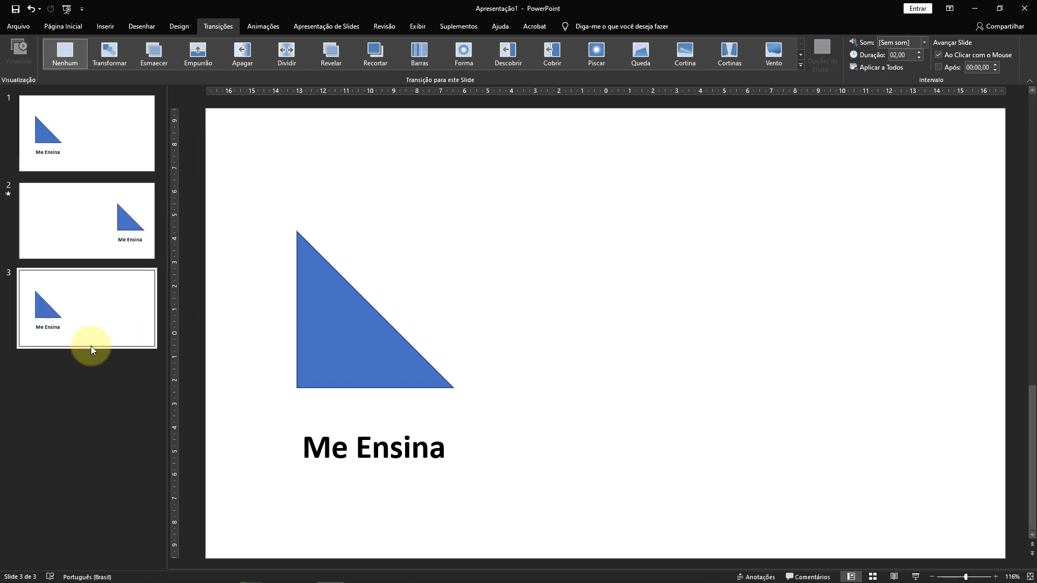
pyautogui.click(110, 58)
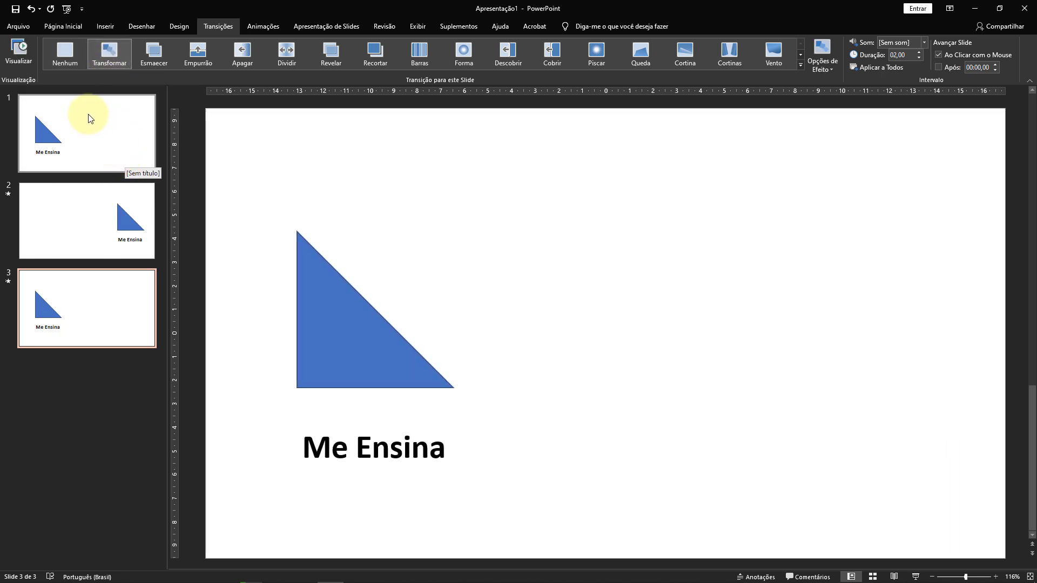
# Play the slide show from the beginning through all three slides, then exit it.
pyautogui.press('F5')
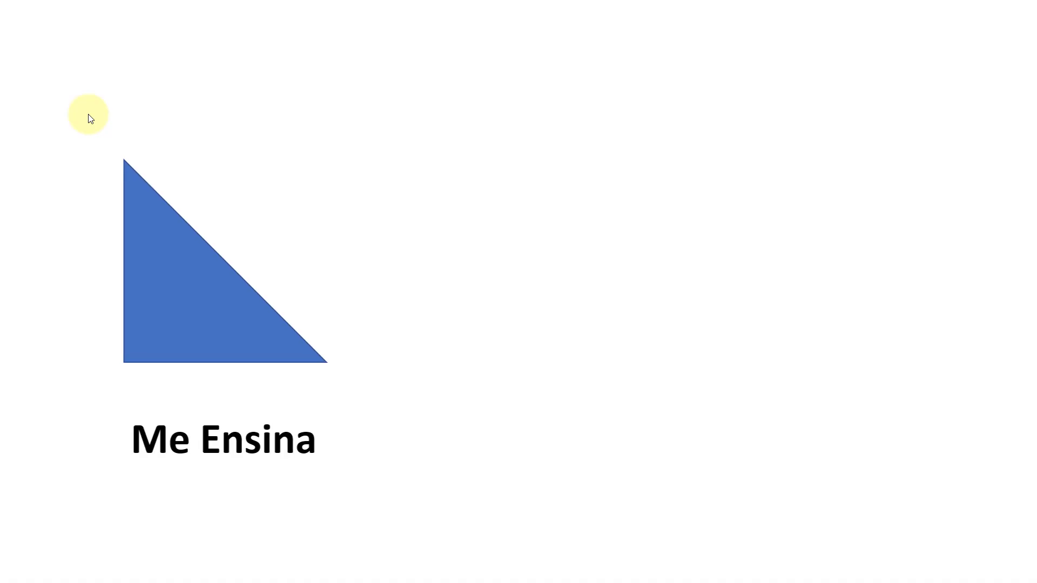
pyautogui.click(90, 119)
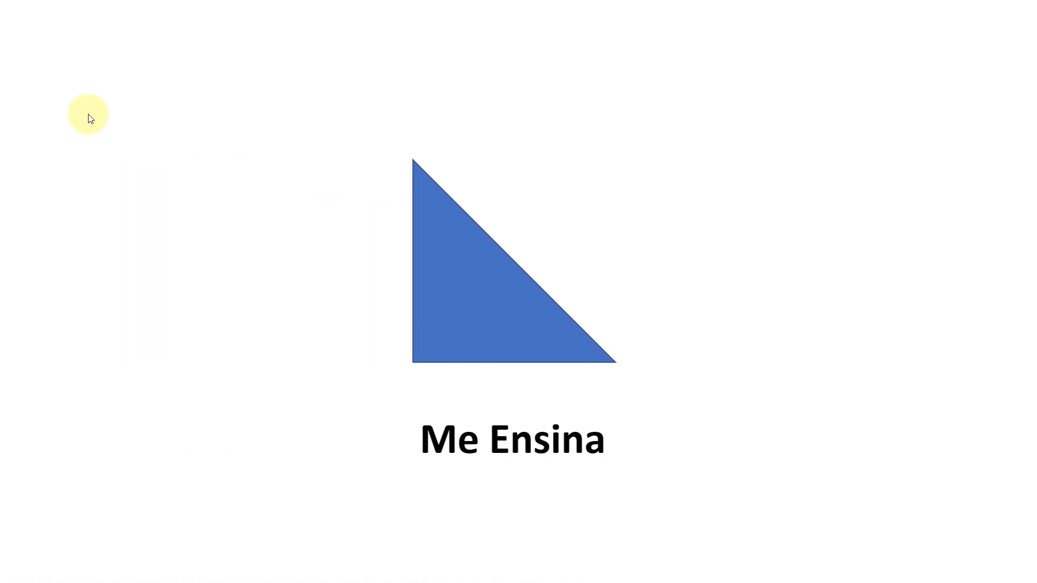
pyautogui.click(90, 119)
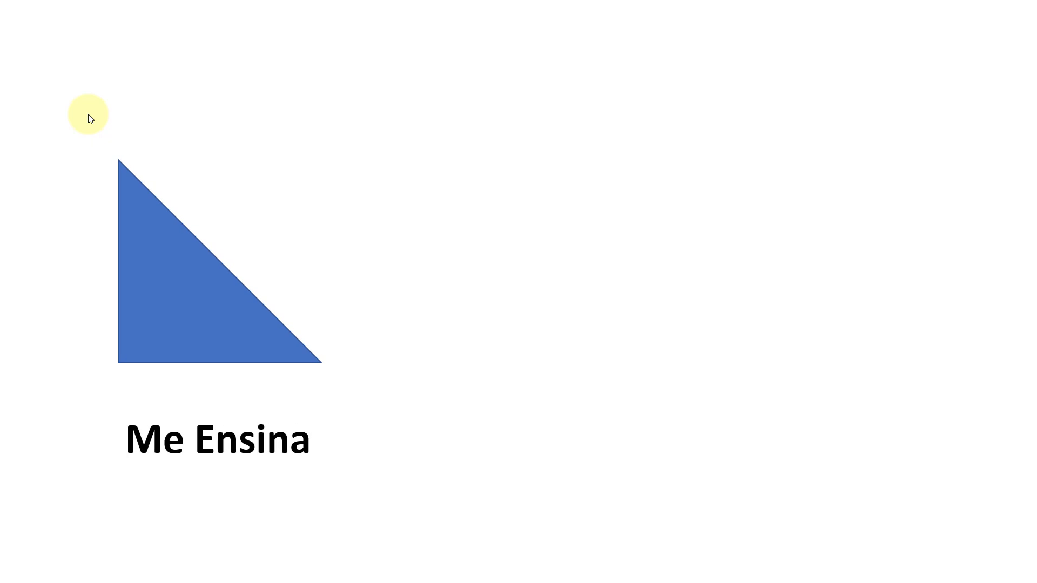
pyautogui.press('Escape')
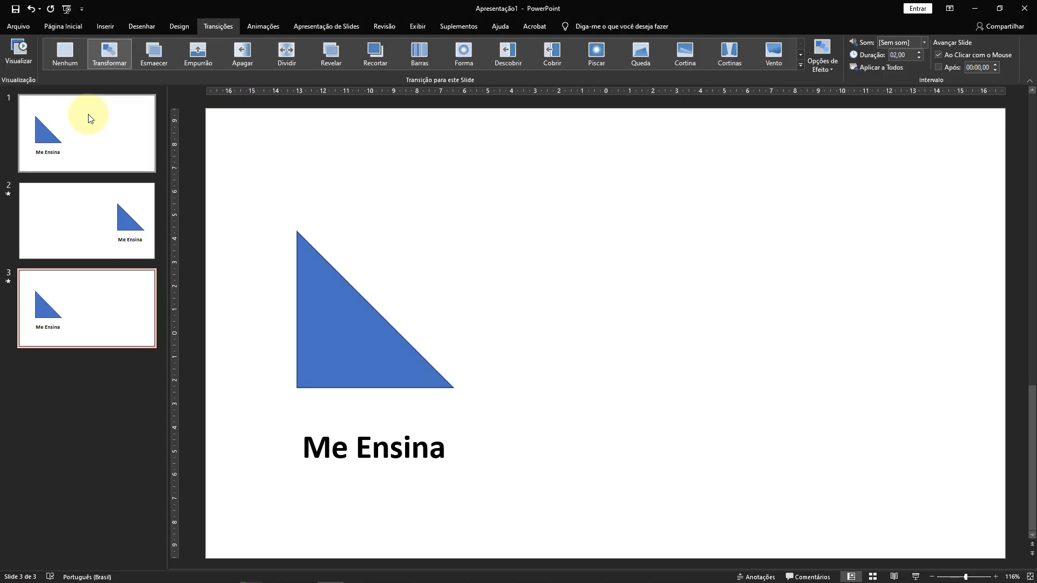
# Change the blue right triangle on slide 3 into a trapezoid.
pyautogui.click(345, 348)
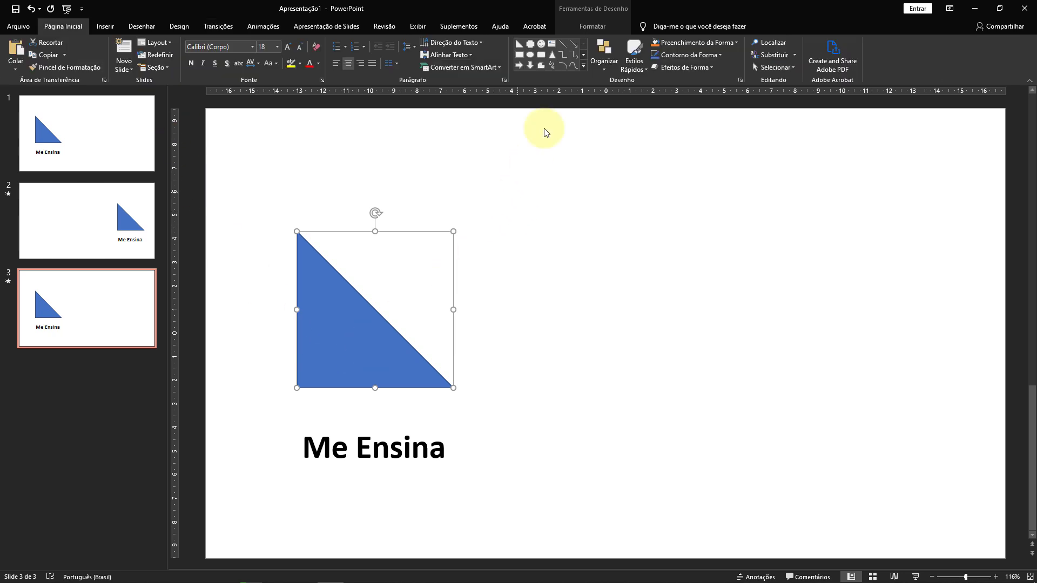
pyautogui.click(592, 26)
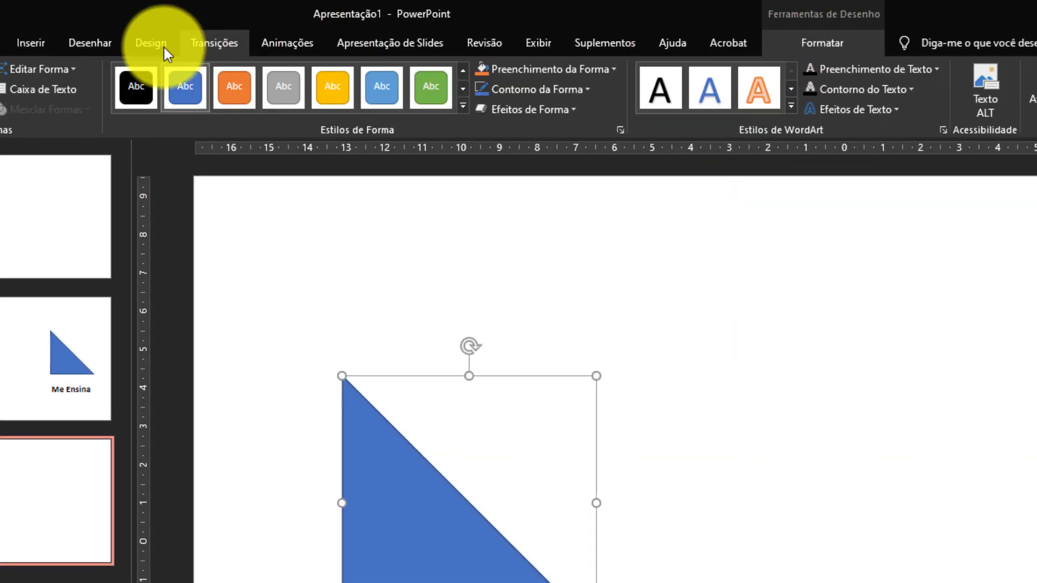
pyautogui.click(66, 68)
pyautogui.moveTo(82, 91)
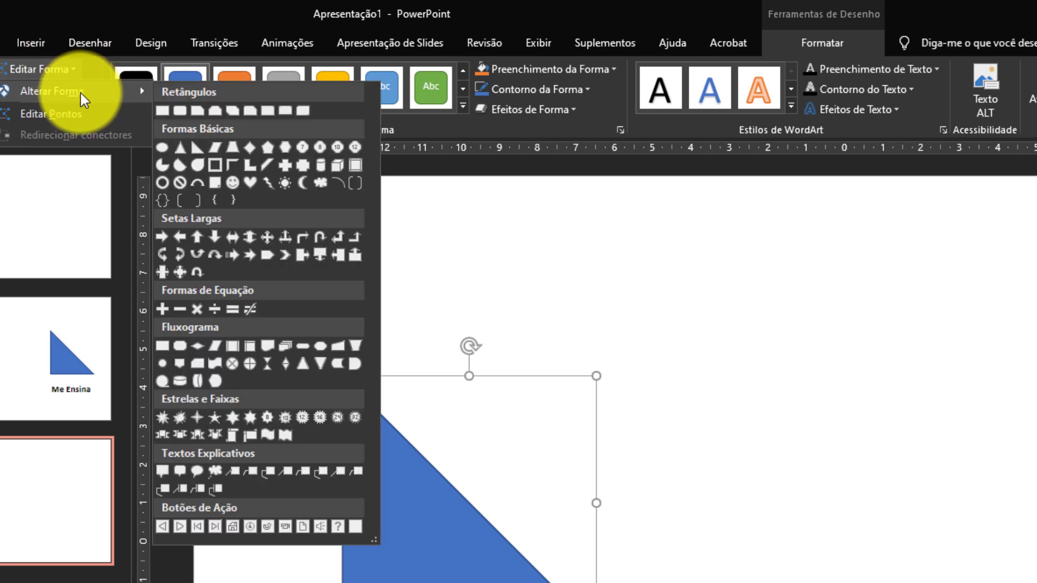
pyautogui.click(232, 147)
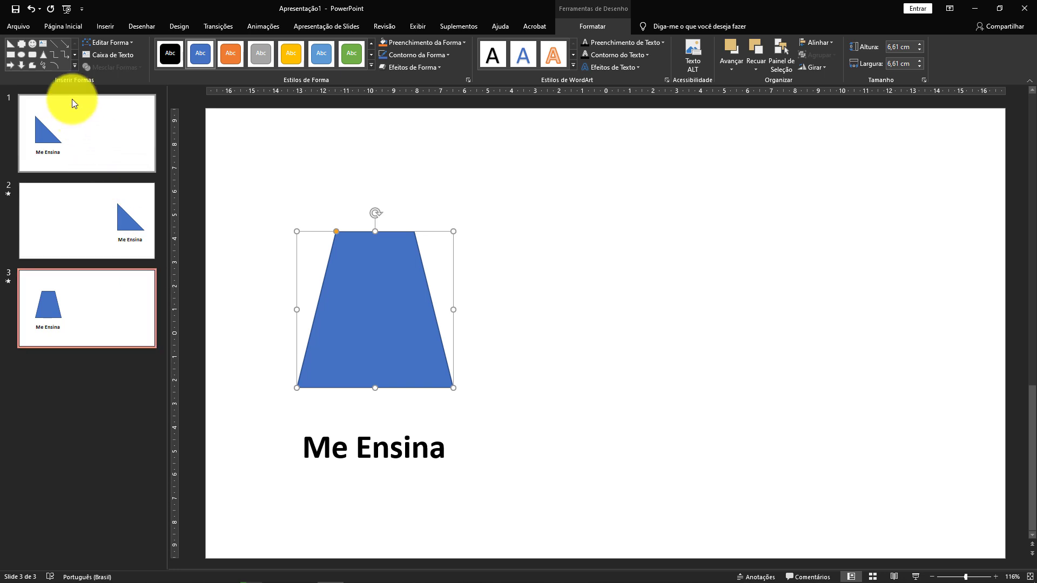
# Preview the Transformar transition on slide 3 with the trapezoid.
pyautogui.click(217, 26)
pyautogui.click(90, 54)
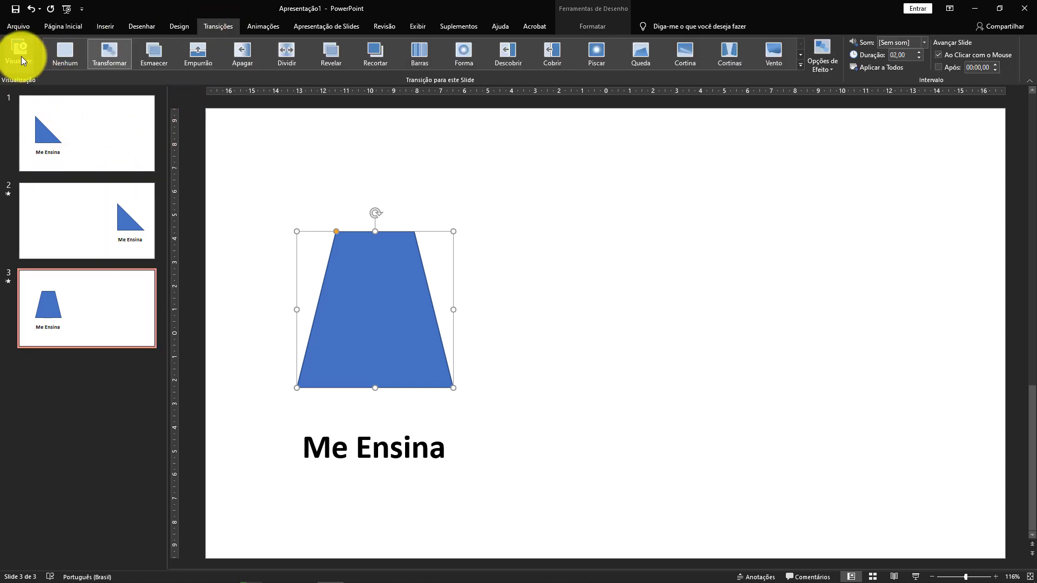
pyautogui.click(22, 61)
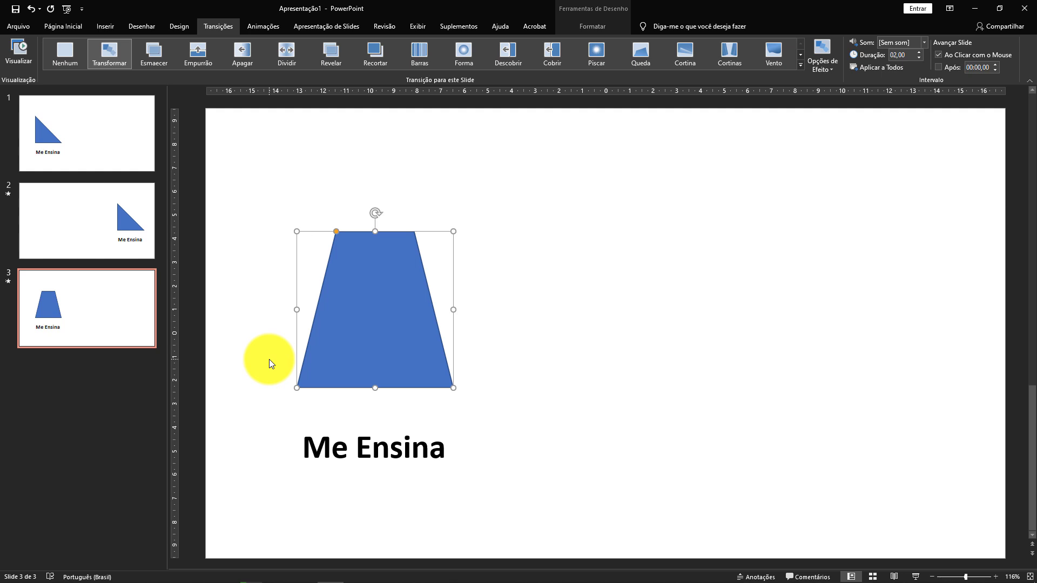
# Replace the text under the trapezoid on slide 3 with "Teste" and preview the slide's transition.
pyautogui.click(327, 446)
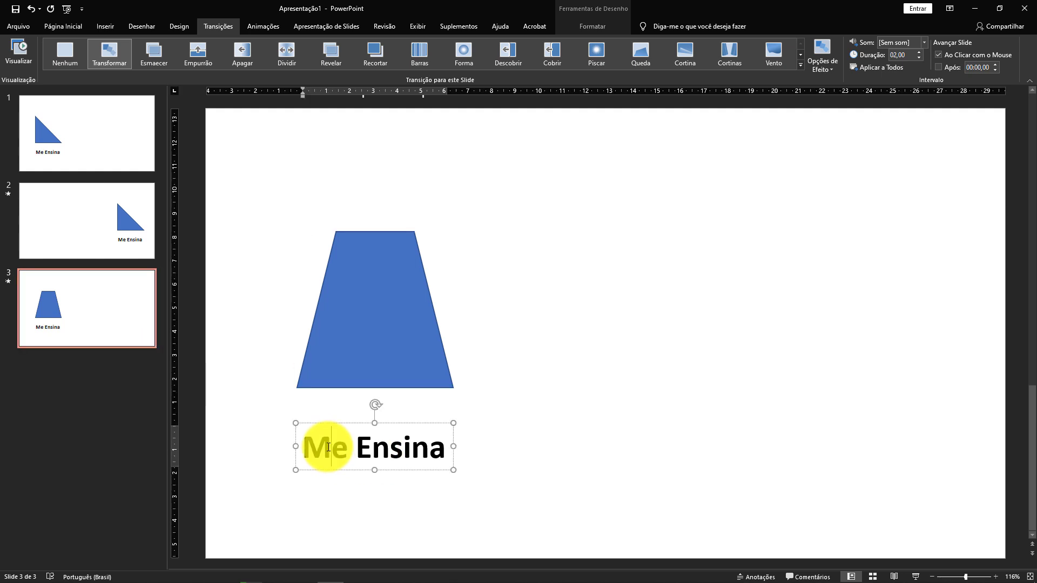
pyautogui.moveTo(298, 446); pyautogui.dragTo(432, 458)
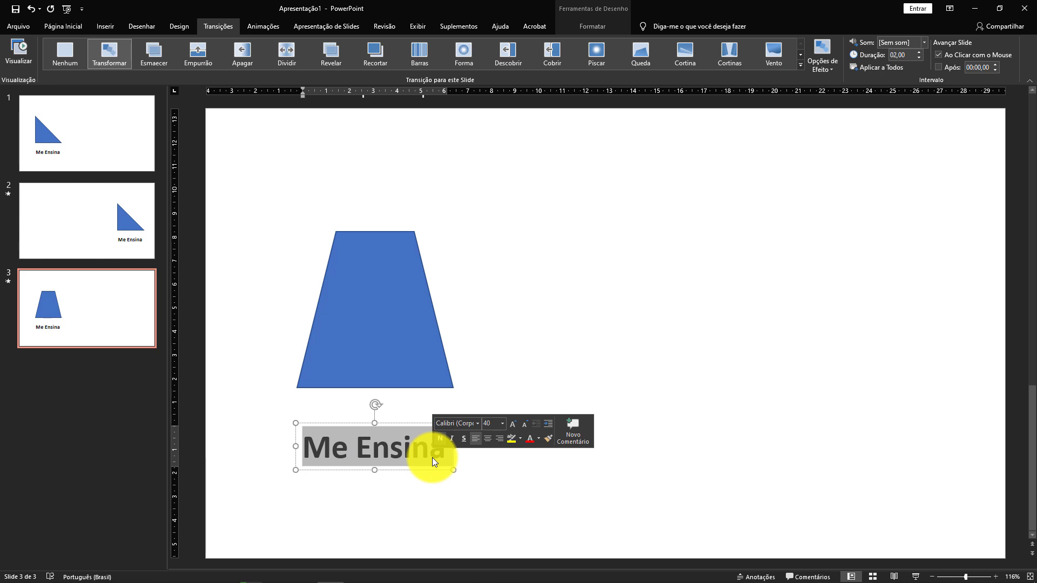
pyautogui.write('Teste')
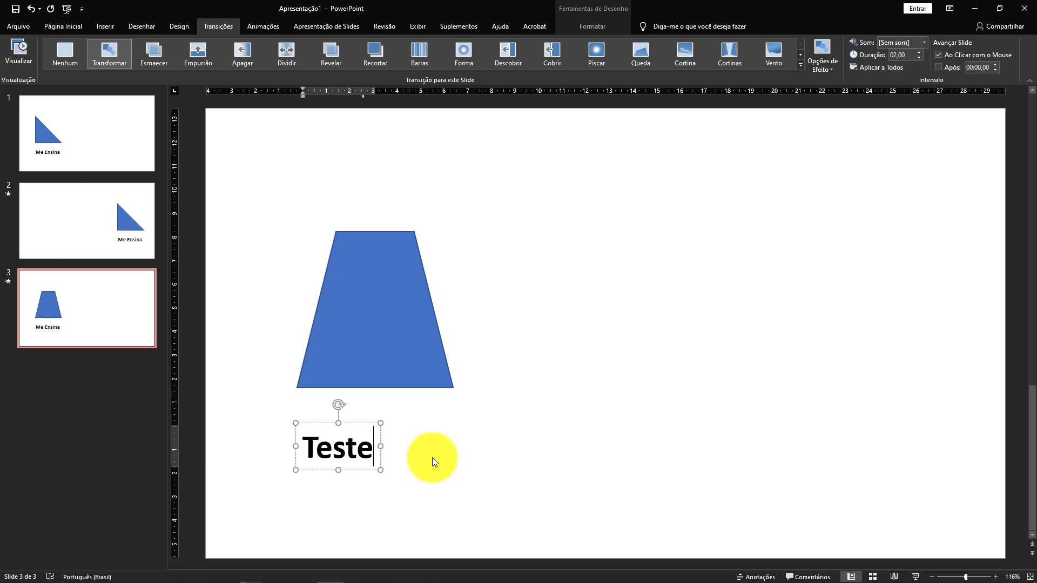
pyautogui.click(24, 51)
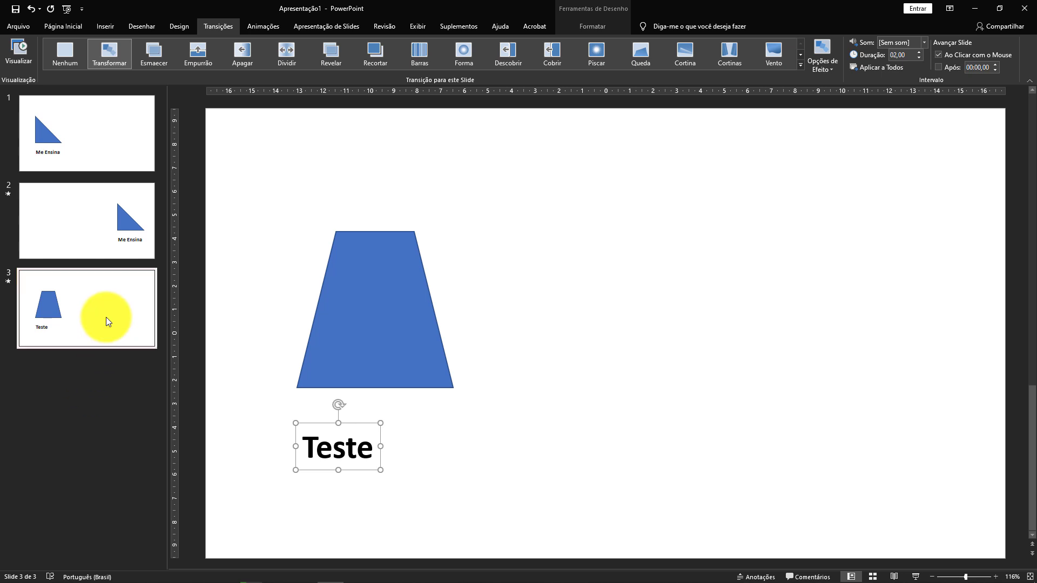
# Show the list of selectable objects on slide 3 and locate the Painel de Seleção command.
pyautogui.hotkey('alt', 'F10')
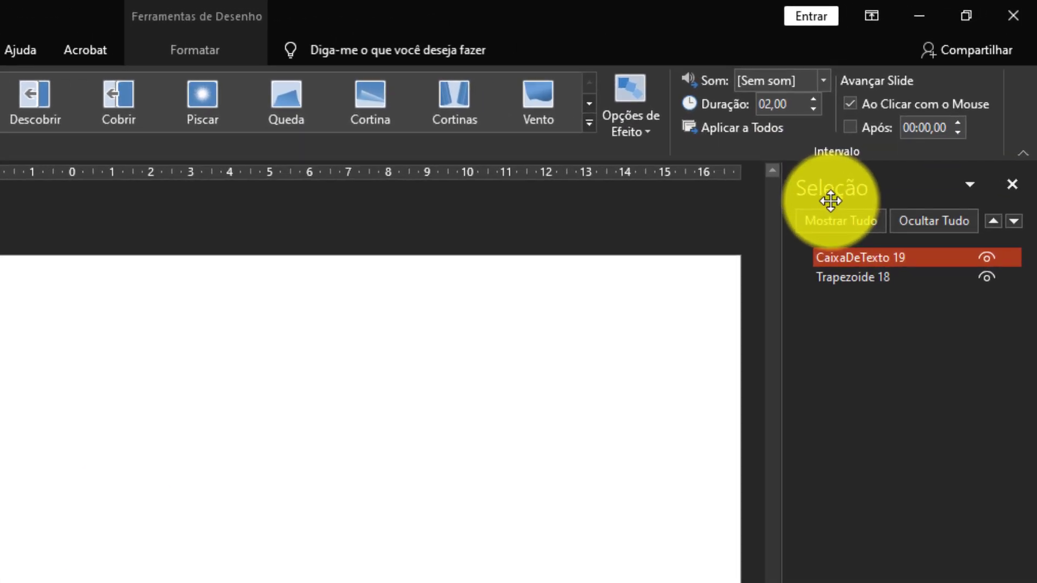
pyautogui.click(0, 50)
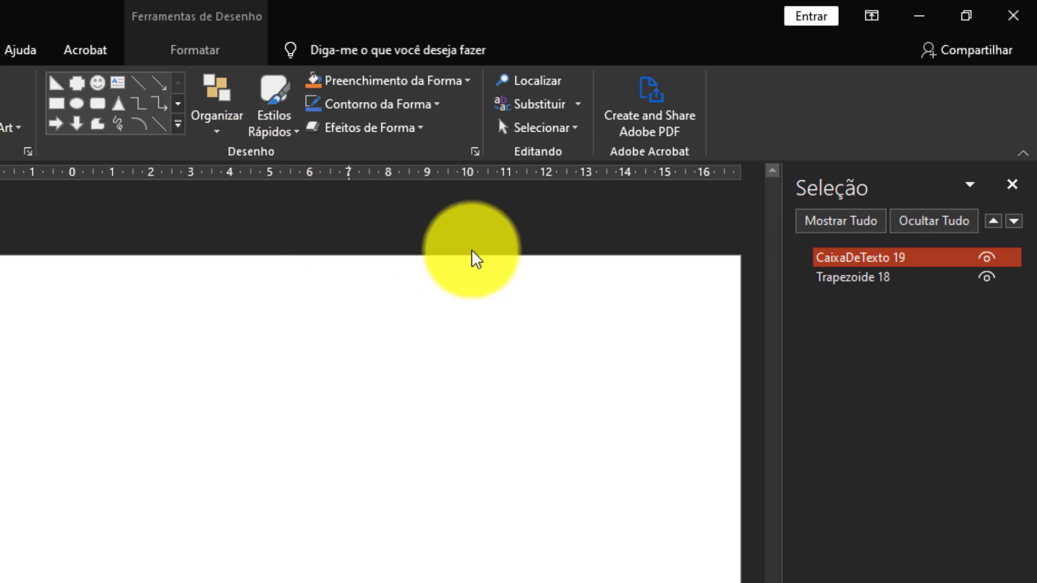
pyautogui.click(572, 128)
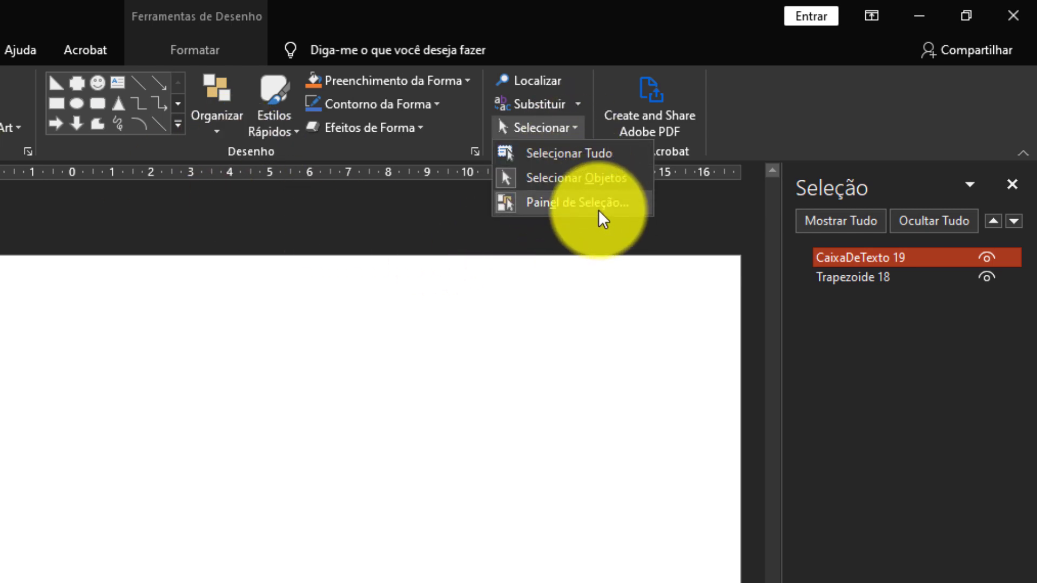
# Rename the blue right triangle on slide 2 as "!!triangulo" in the object list.
pyautogui.click(512, 545)
pyautogui.scroll(1, 512, 545)
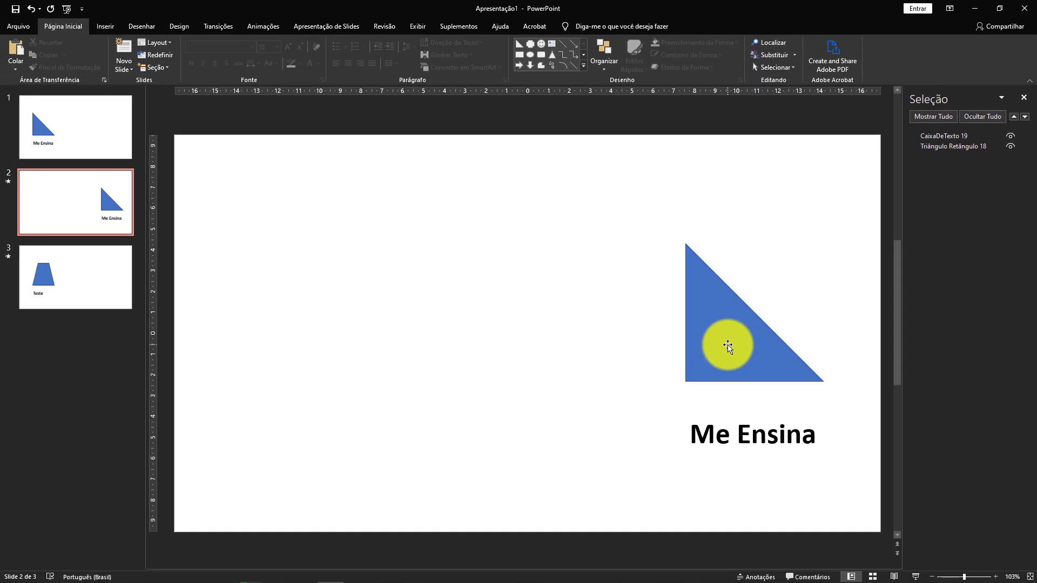
pyautogui.click(728, 346)
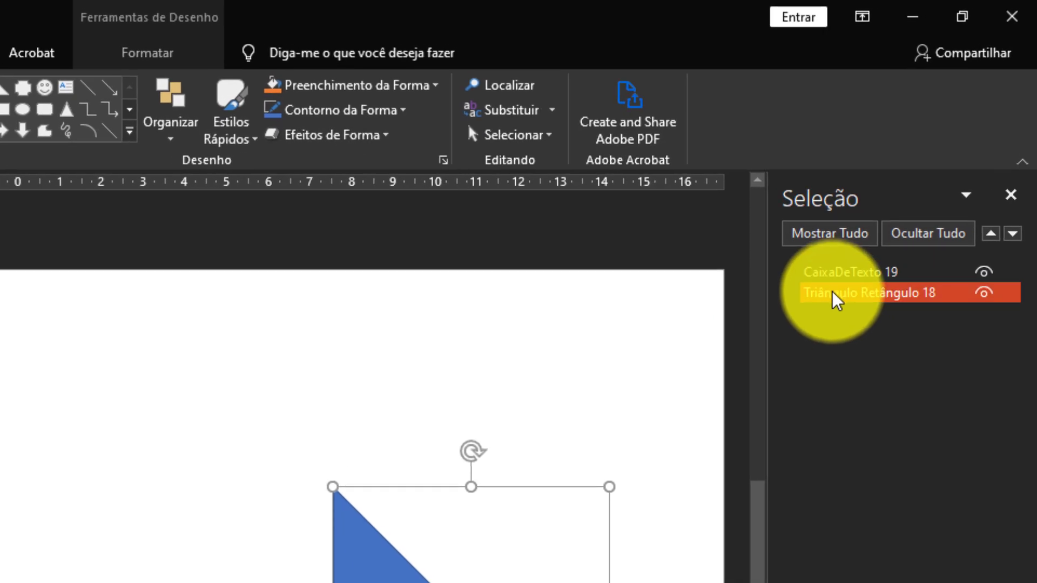
pyautogui.doubleClick(950, 146)
pyautogui.moveTo(948, 294); pyautogui.dragTo(793, 311)
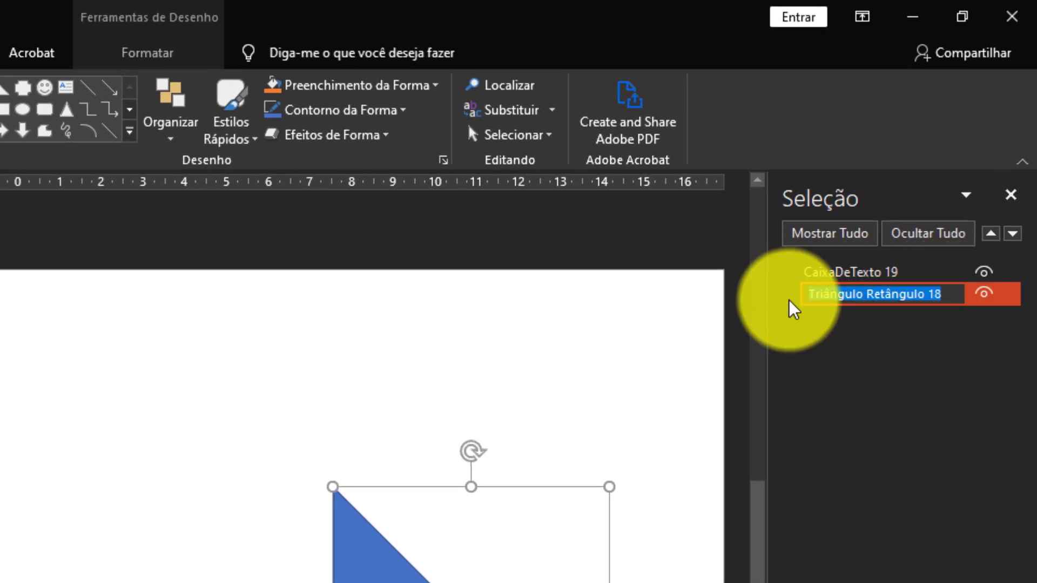
pyautogui.press('BackSpace')
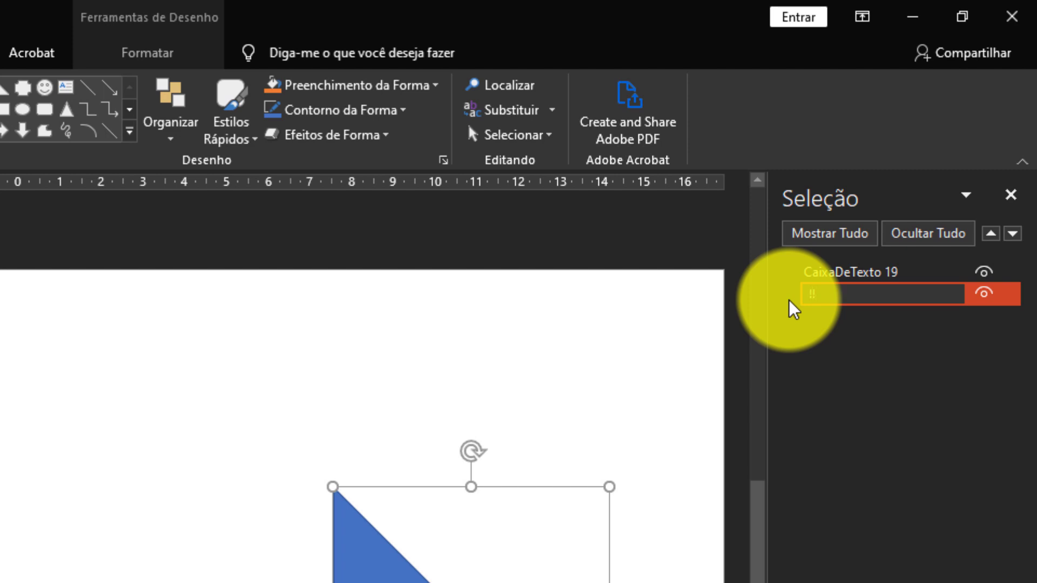
pyautogui.write('!!triangulo')
pyautogui.press('Return')
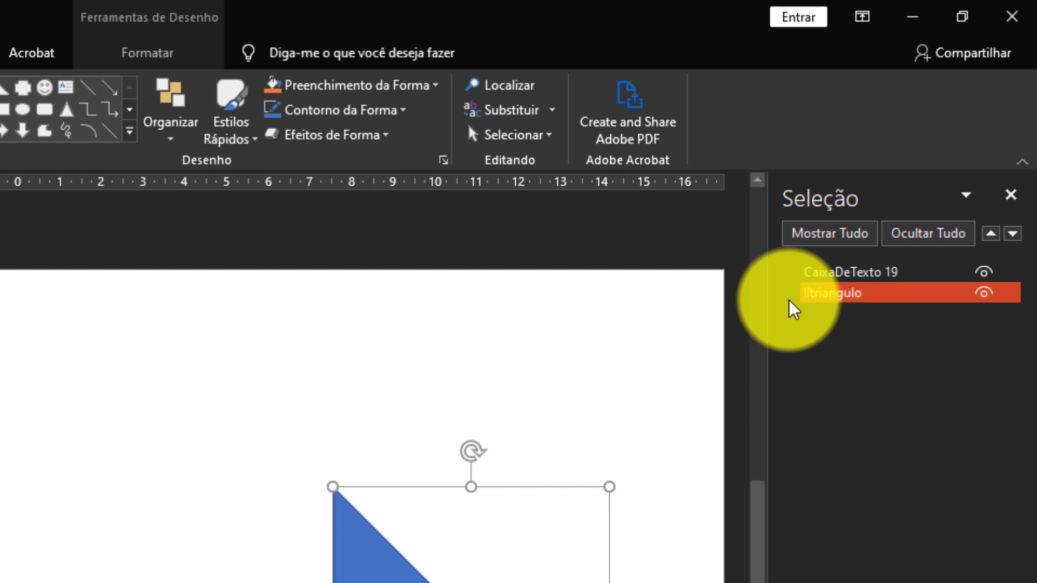
# Give the trapezoid on slide 3 the same object name as the triangle, "!!triangulo".
pyautogui.click(827, 295)
pyautogui.moveTo(885, 293); pyautogui.dragTo(805, 294)
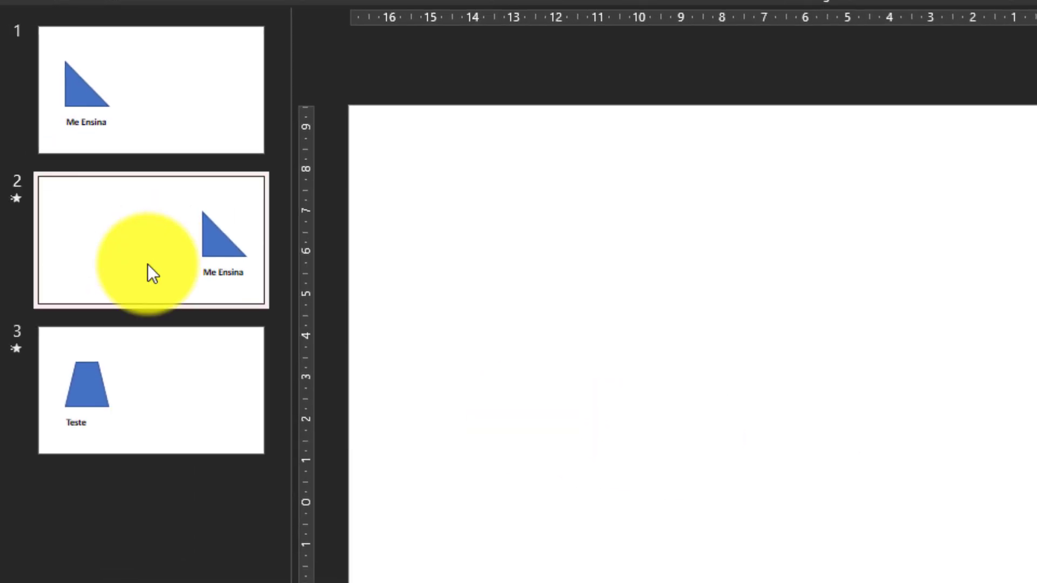
pyautogui.click(141, 374)
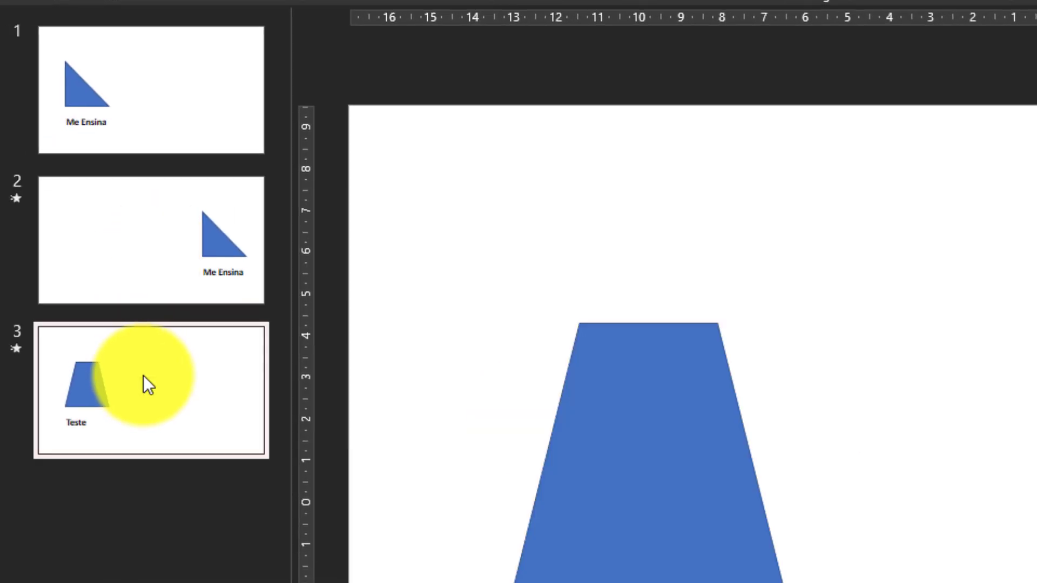
pyautogui.click(690, 472)
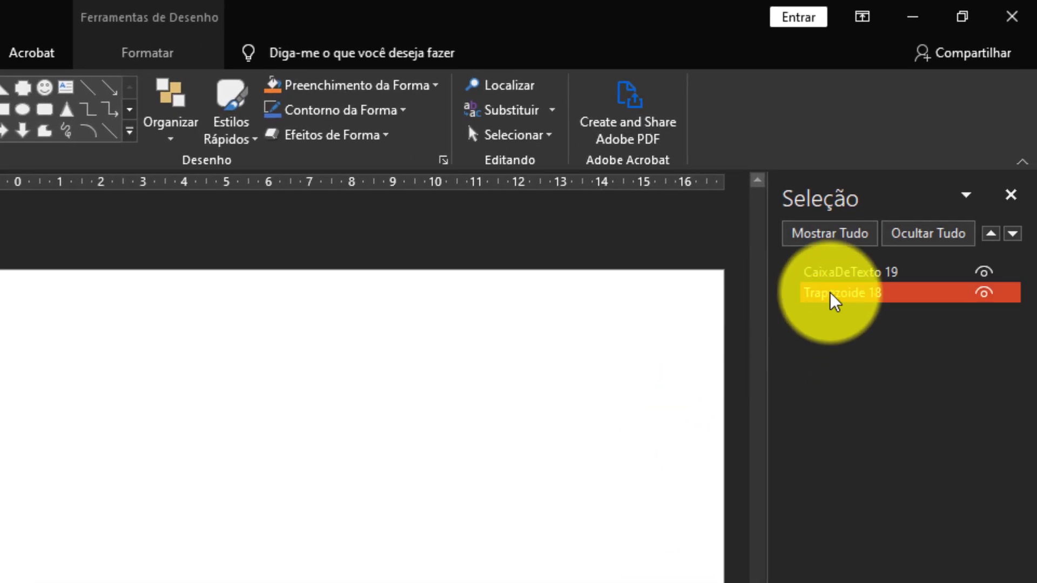
pyautogui.click(836, 299)
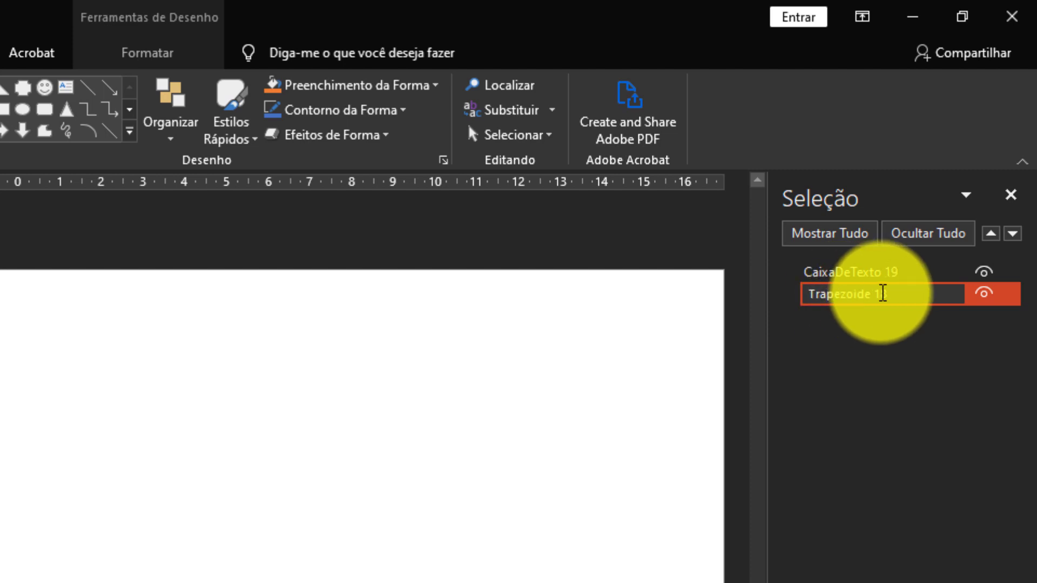
pyautogui.moveTo(897, 294); pyautogui.dragTo(780, 295)
pyautogui.write('!!triangulo')
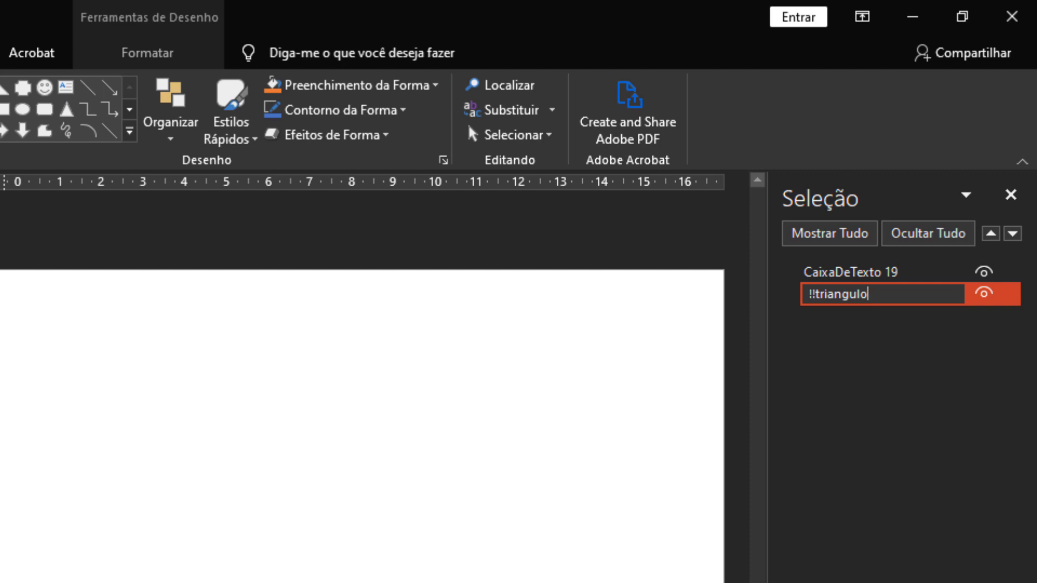
pyautogui.click(22, 581)
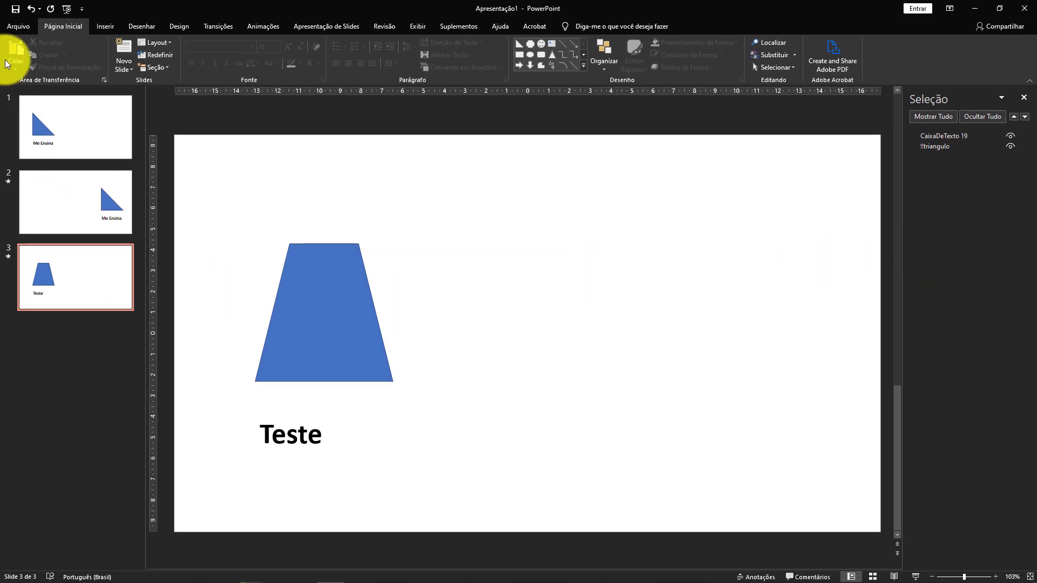
# Preview the Transformar transition on slide 3 with the matching shape names.
pyautogui.click(223, 24)
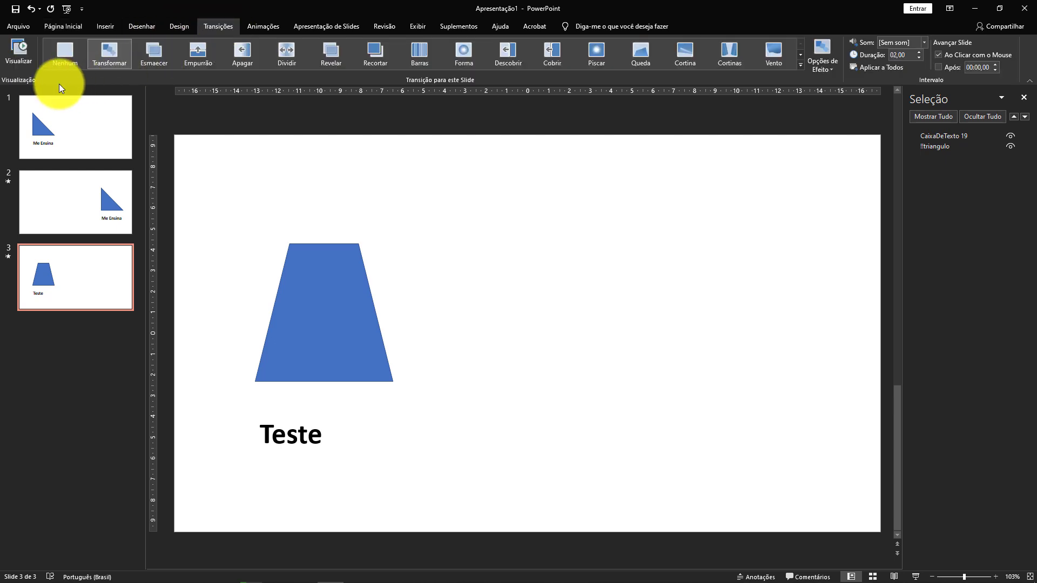
pyautogui.click(24, 50)
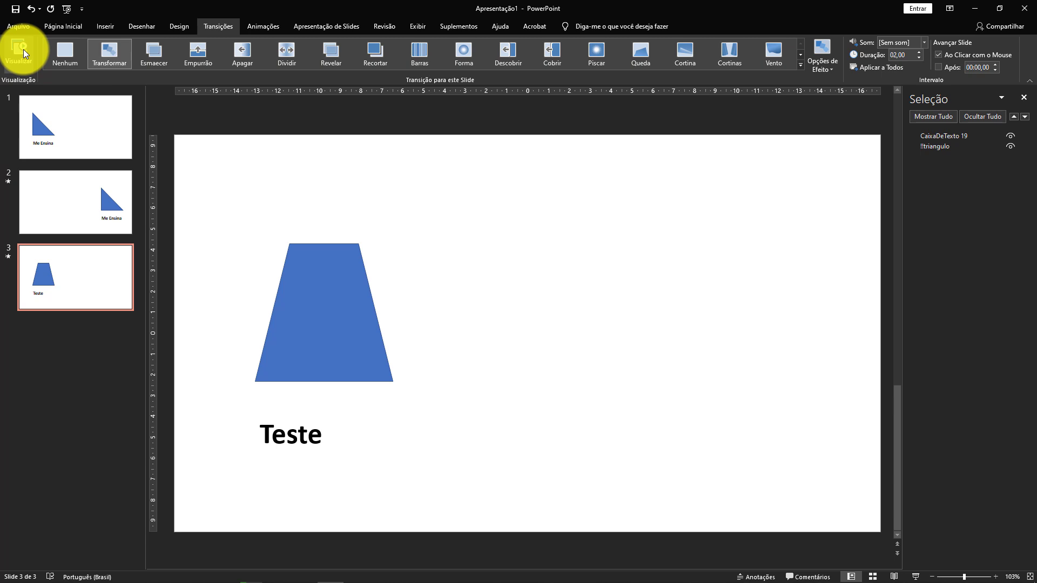
pyautogui.click(24, 50)
# Rename the "Me Ensina" text box on slide 2 as "!!texto" in the object list.
pyautogui.click(95, 226)
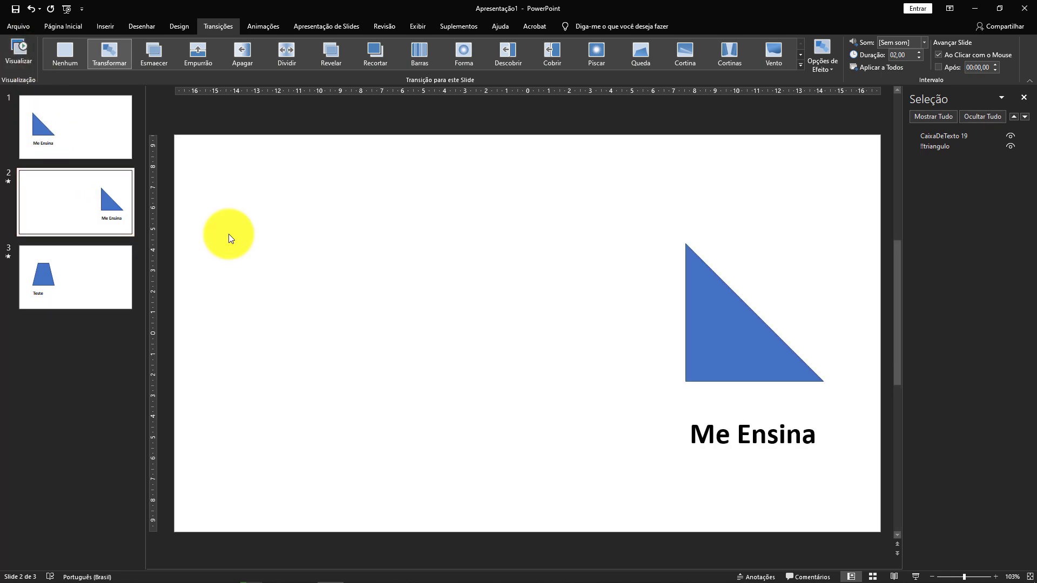
pyautogui.click(781, 439)
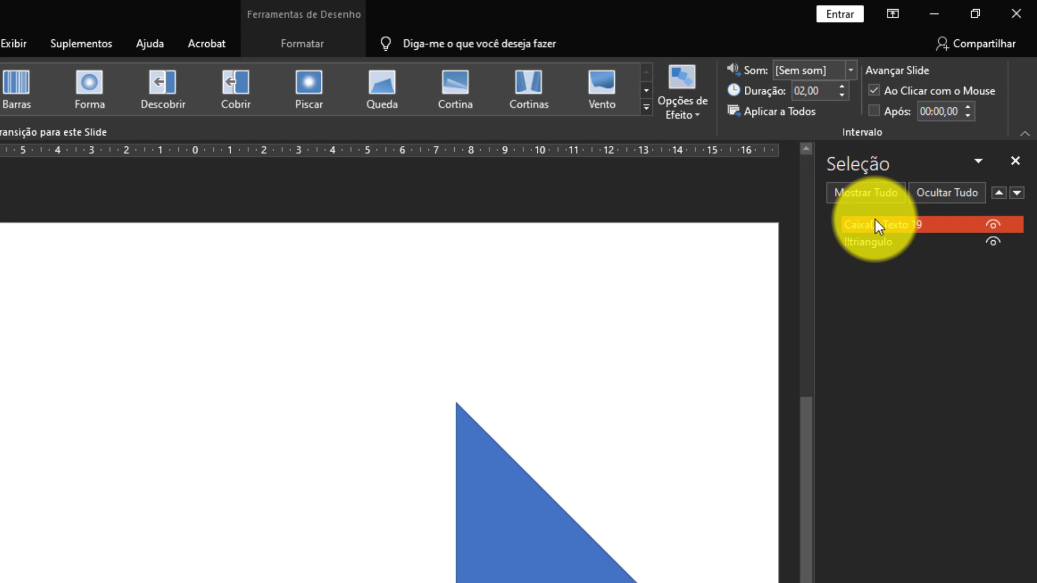
pyautogui.doubleClick(876, 224)
pyautogui.write('!!')
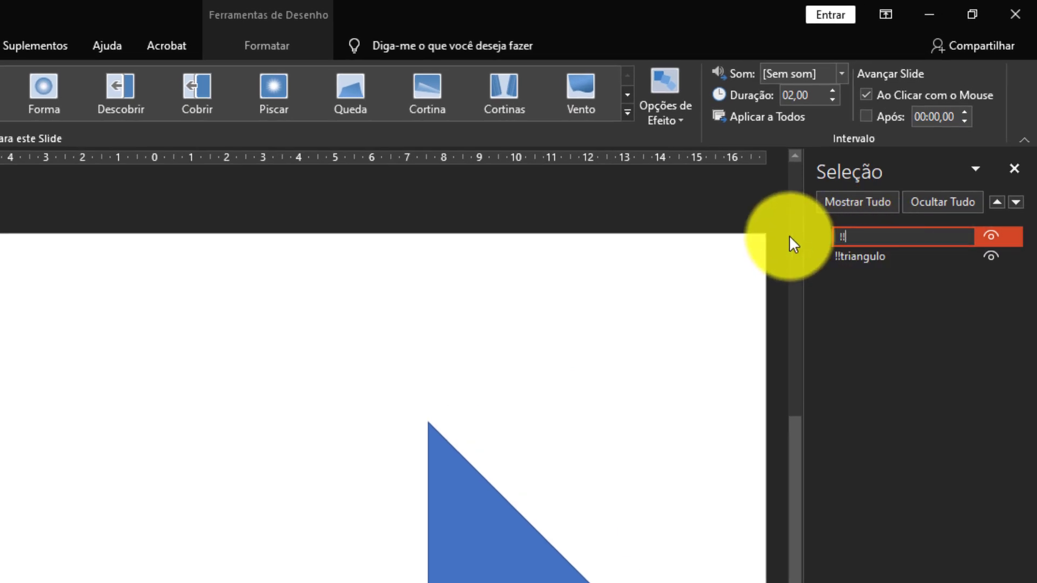
pyautogui.write('texto')
pyautogui.press('Return')
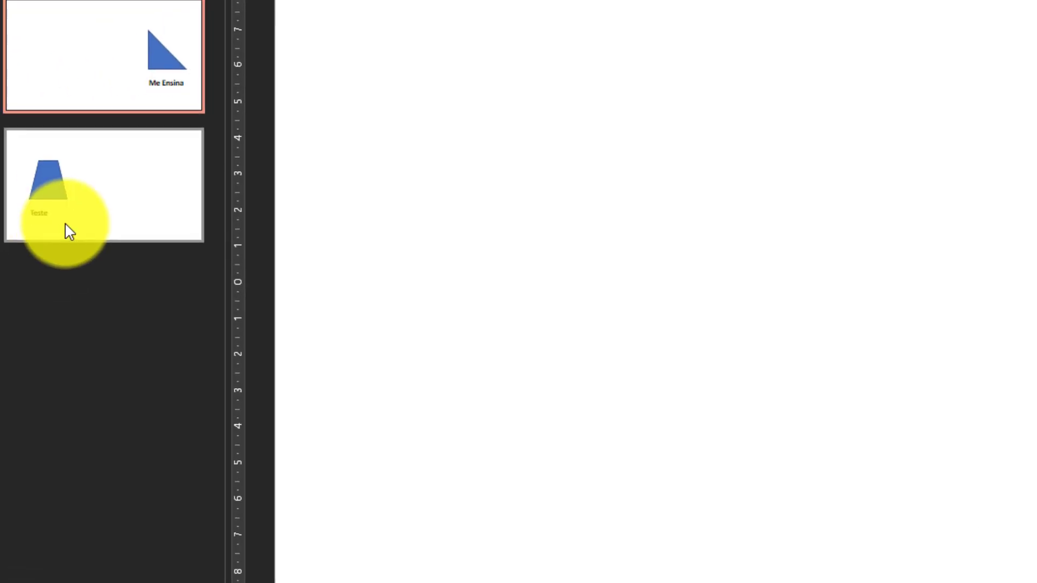
# Rename the "Teste" text box on slide 3 as "!!texto" and preview the Transformar transition.
pyautogui.click(67, 229)
pyautogui.click(527, 427)
pyautogui.click(525, 412)
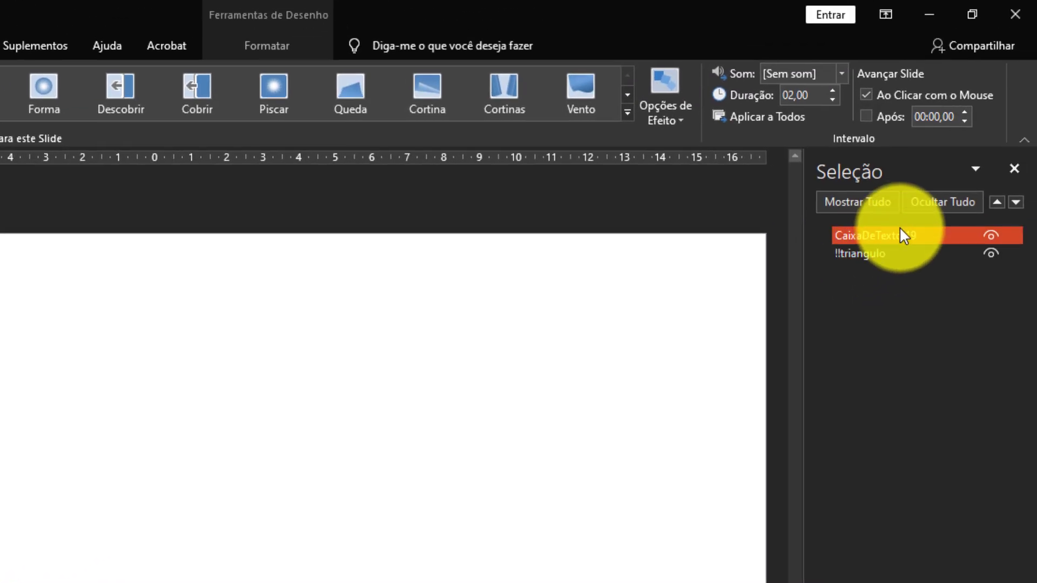
pyautogui.click(921, 236)
pyautogui.moveTo(919, 232); pyautogui.dragTo(825, 241)
pyautogui.write('!!texto')
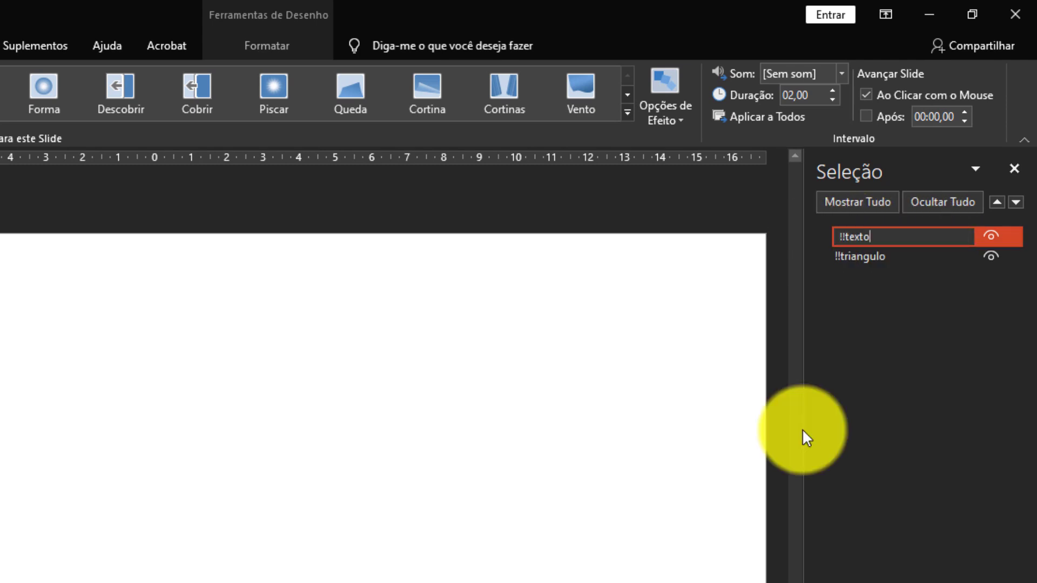
pyautogui.press('Return')
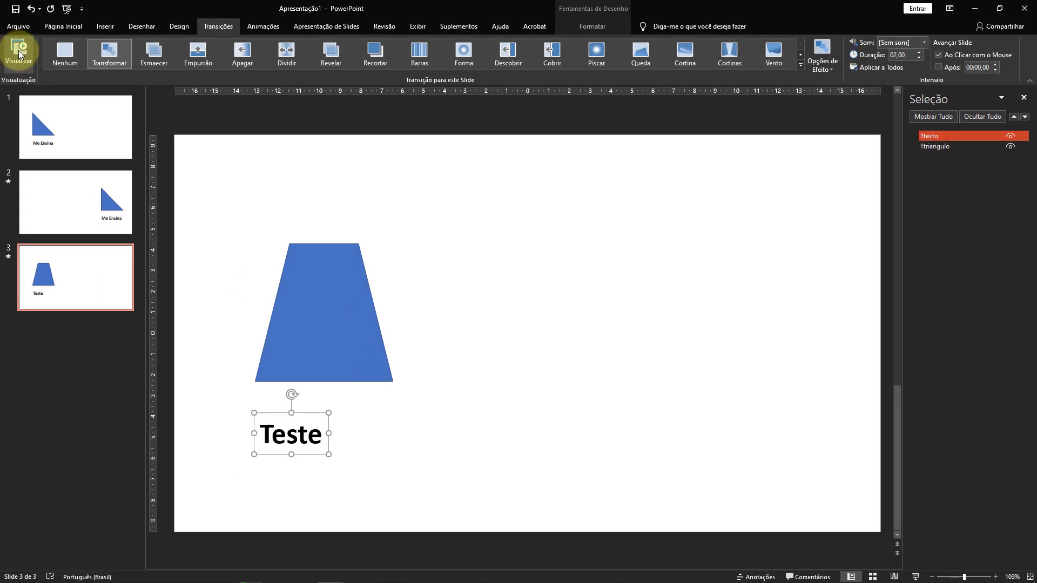
pyautogui.click(18, 50)
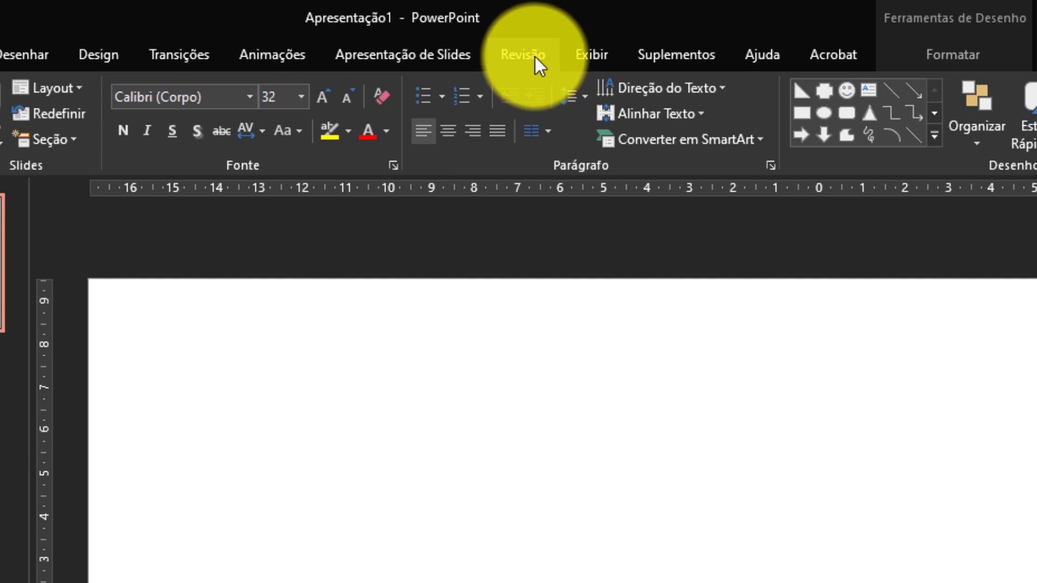
# Translate "Estou apenas testando essa ferramenta." from Português (Brasil) to Inglês and insert the translation into the text box.
pyautogui.click(534, 55)
pyautogui.click(122, 112)
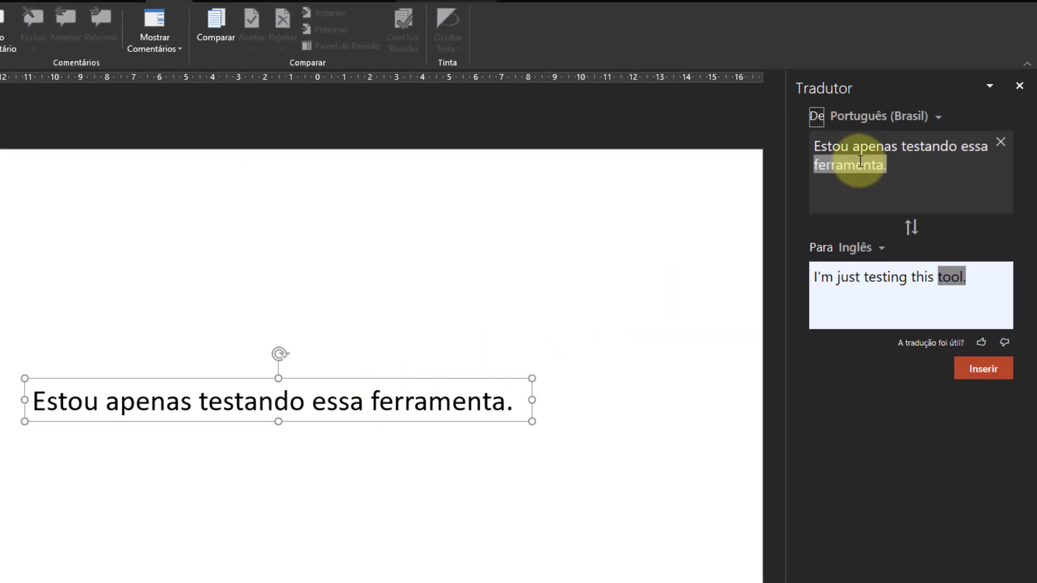
pyautogui.click(860, 161)
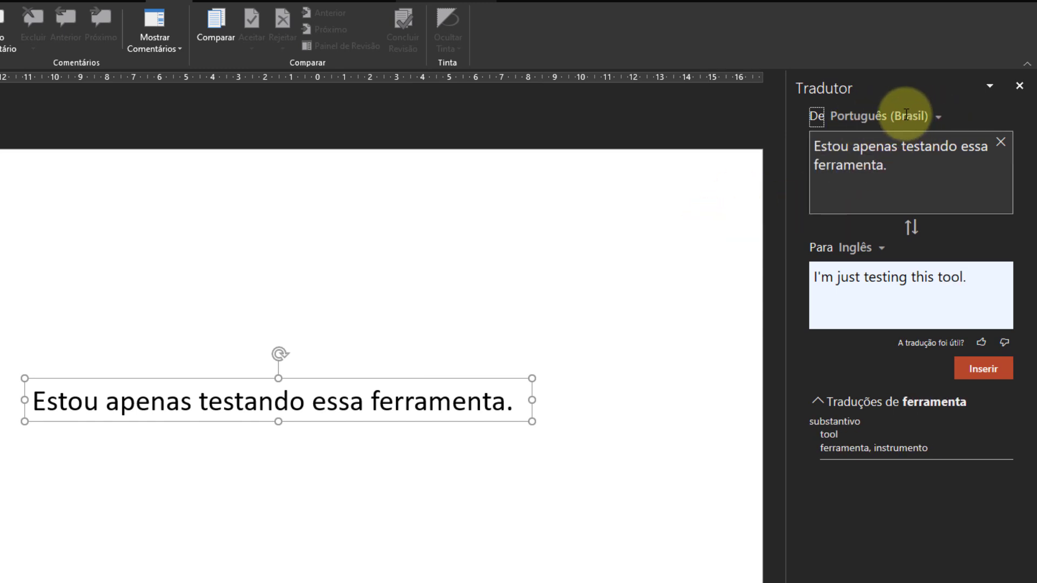
pyautogui.click(935, 120)
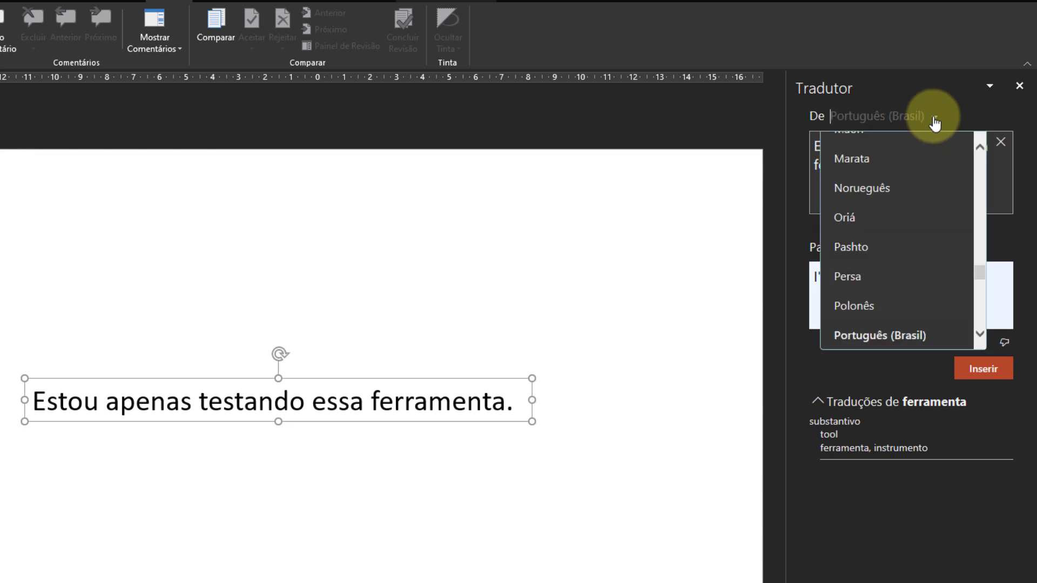
pyautogui.click(935, 120)
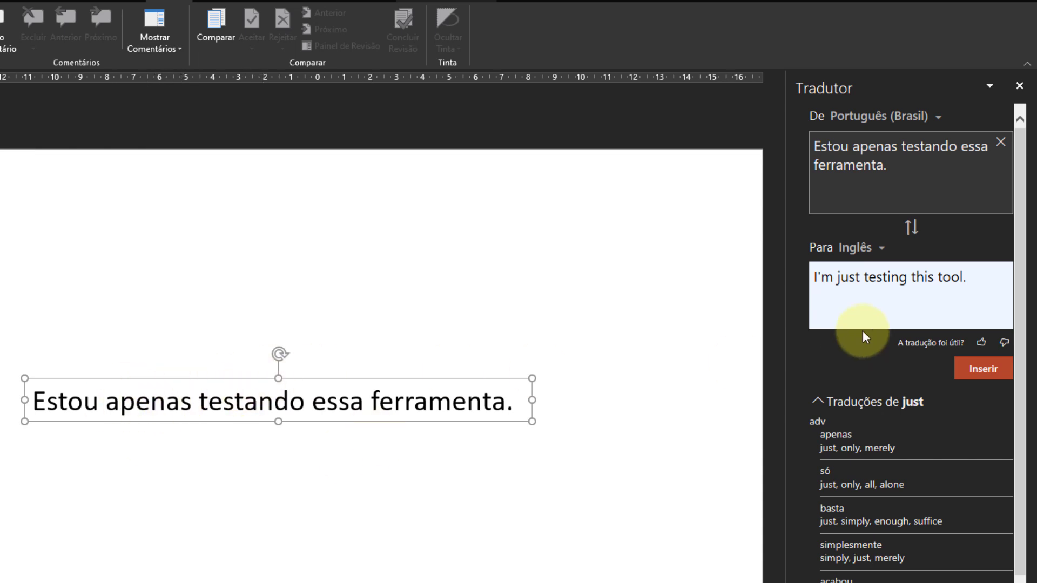
pyautogui.click(991, 376)
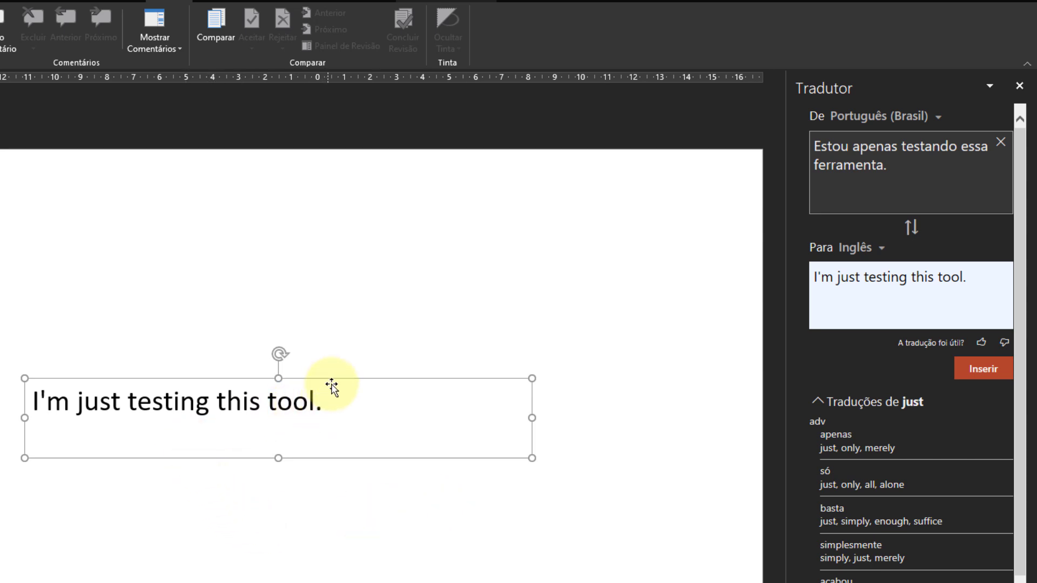
# Swap the translation direction to Inglês into Português (Brasil) and insert the translated sentence.
pyautogui.click(900, 285)
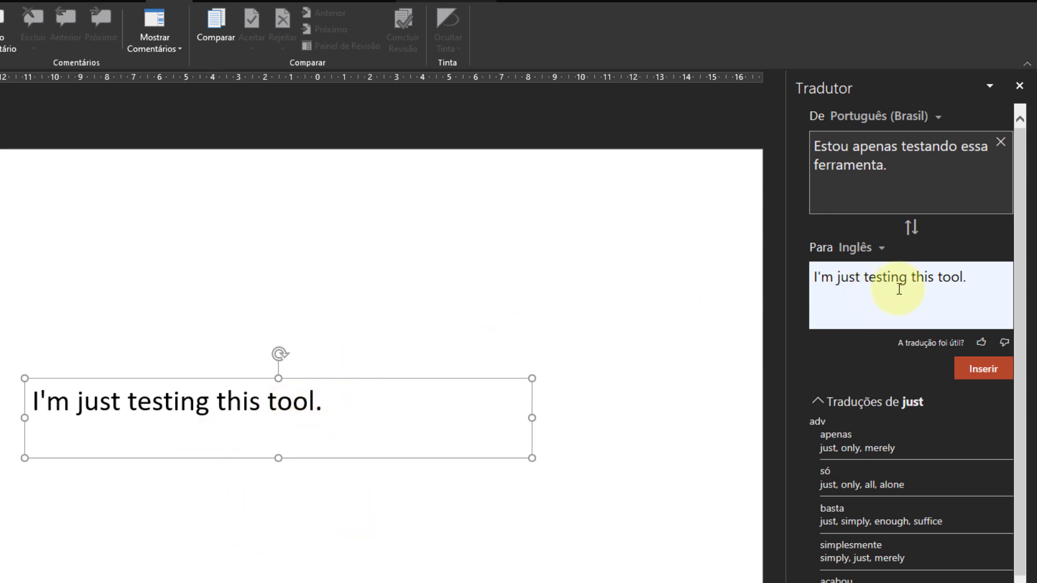
pyautogui.click(908, 230)
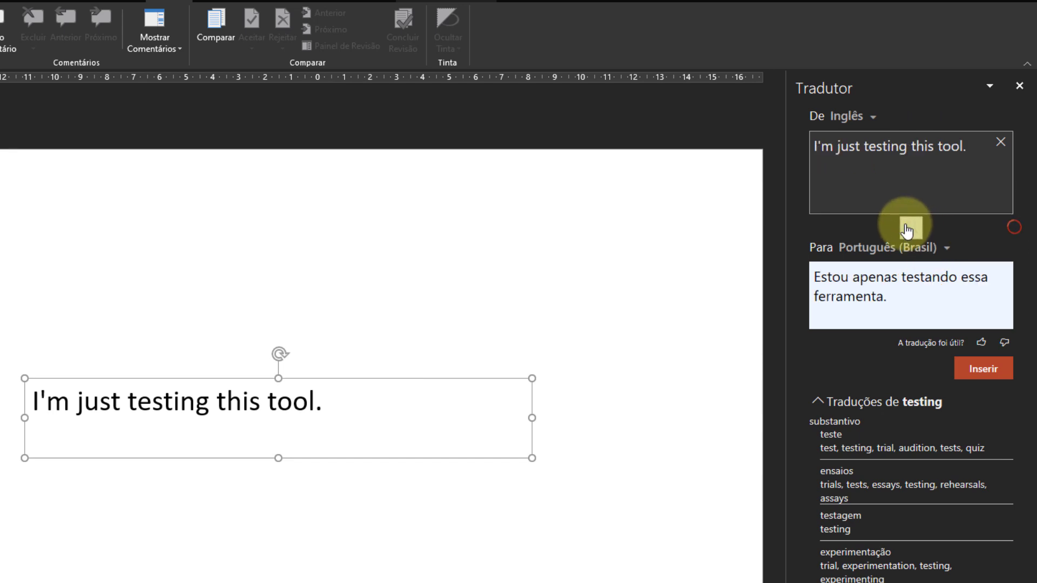
pyautogui.click(985, 370)
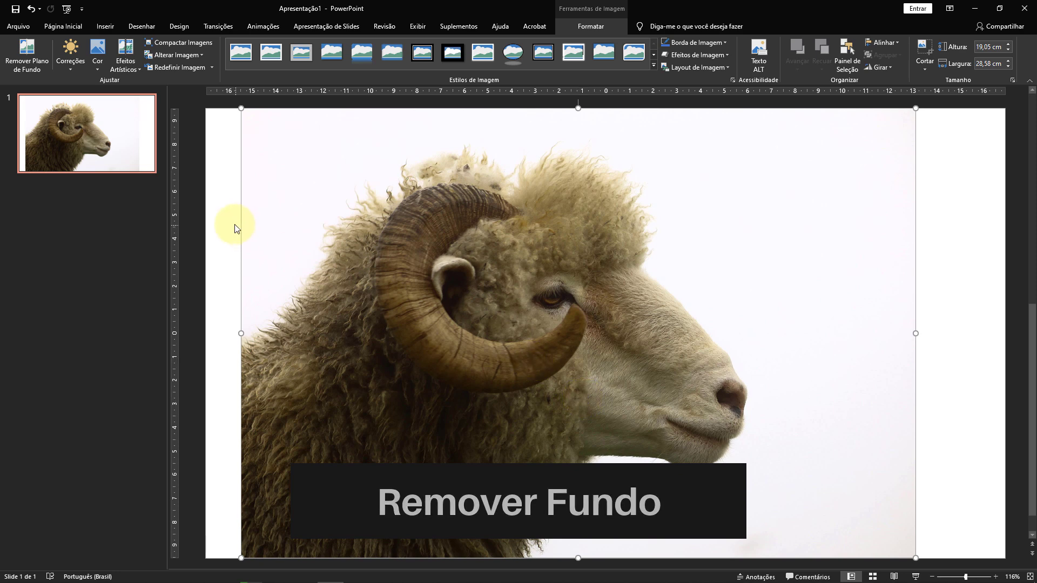
# Fill the slide background with a solid dark theme colour and shift the sheep picture slightly to the right.
pyautogui.click(221, 230)
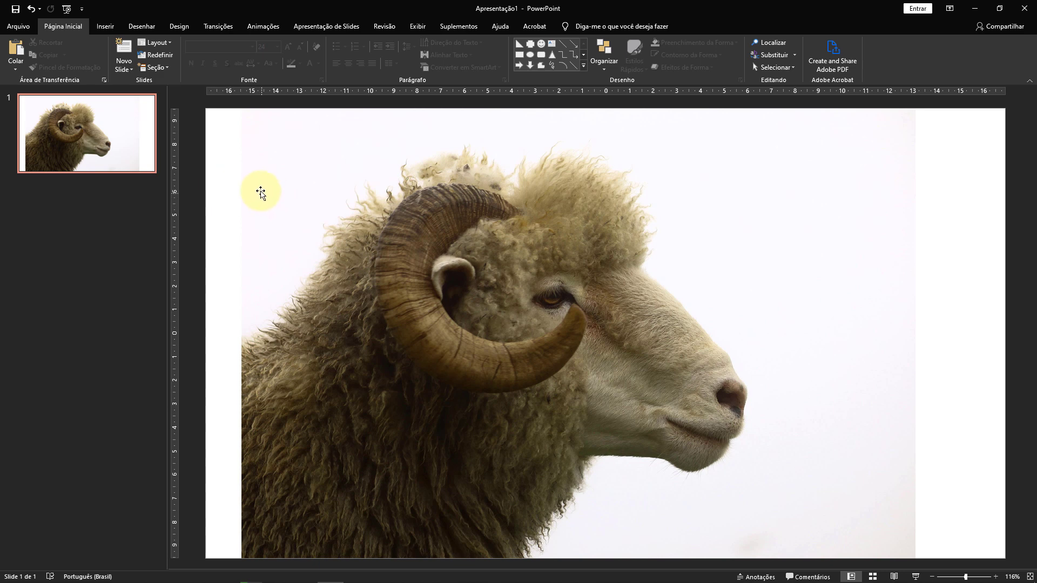
pyautogui.click(176, 27)
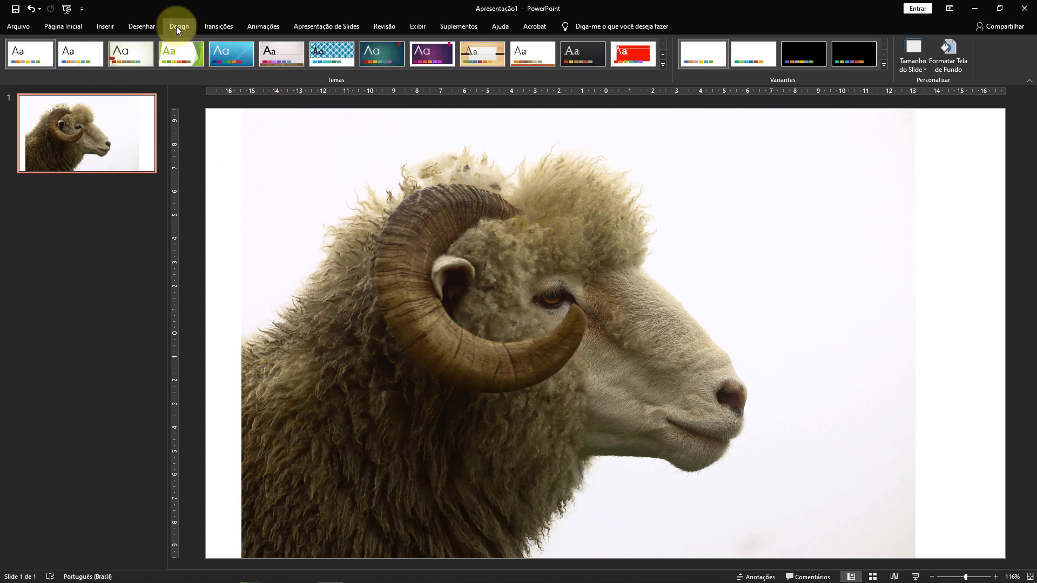
pyautogui.click(951, 71)
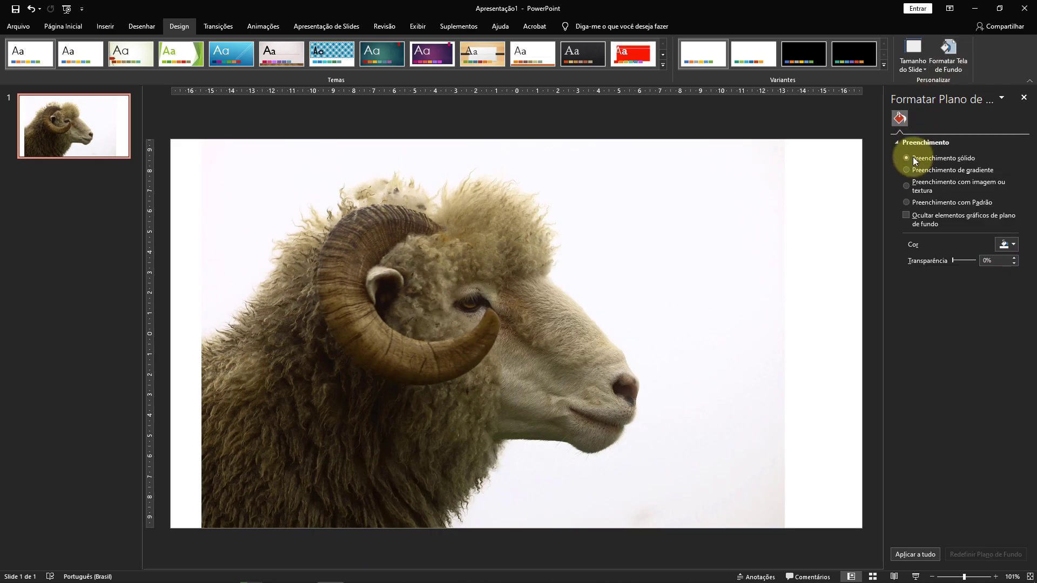
pyautogui.click(1012, 245)
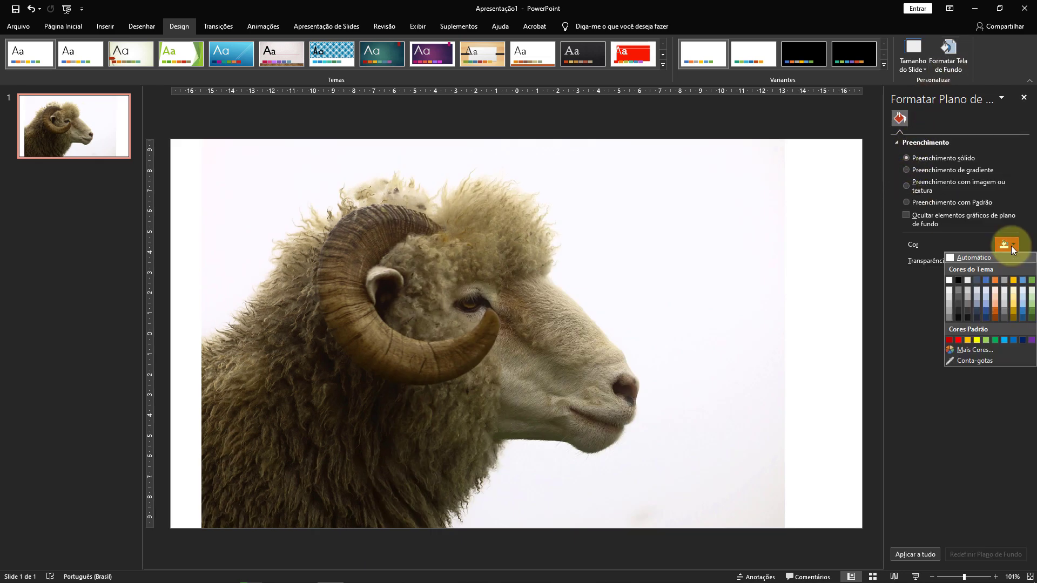
pyautogui.click(959, 312)
pyautogui.moveTo(694, 289); pyautogui.dragTo(720, 291)
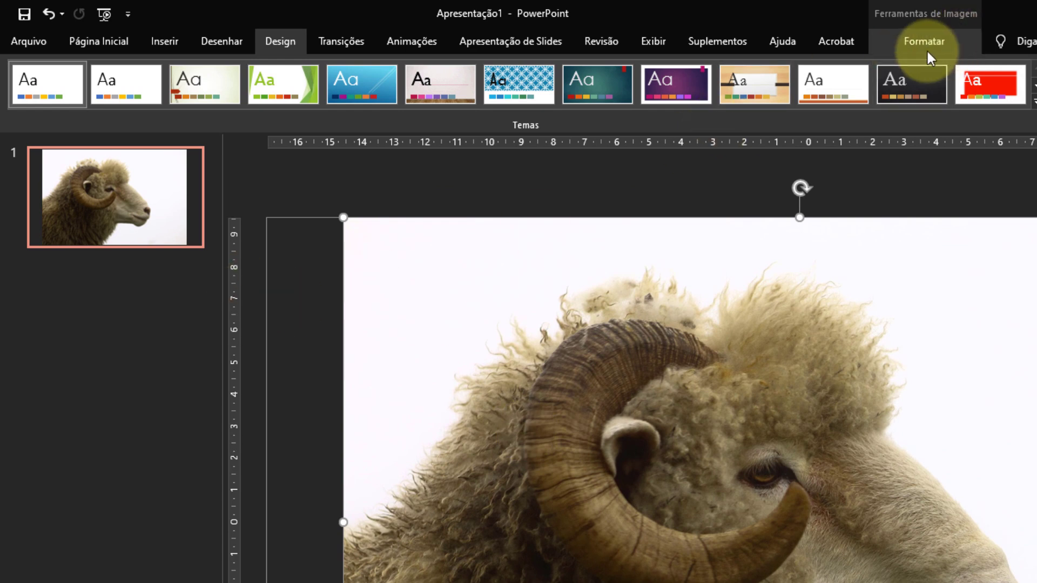
# Start Remover Plano de Fundo on the sheep picture and mark the neck, back and lower body as areas to keep.
pyautogui.click(928, 41)
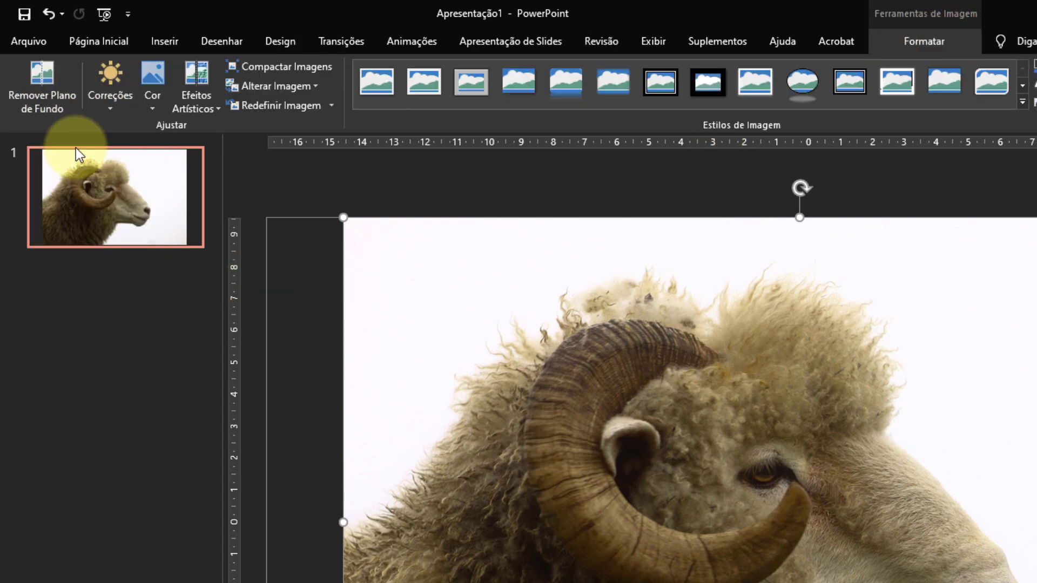
pyautogui.click(60, 102)
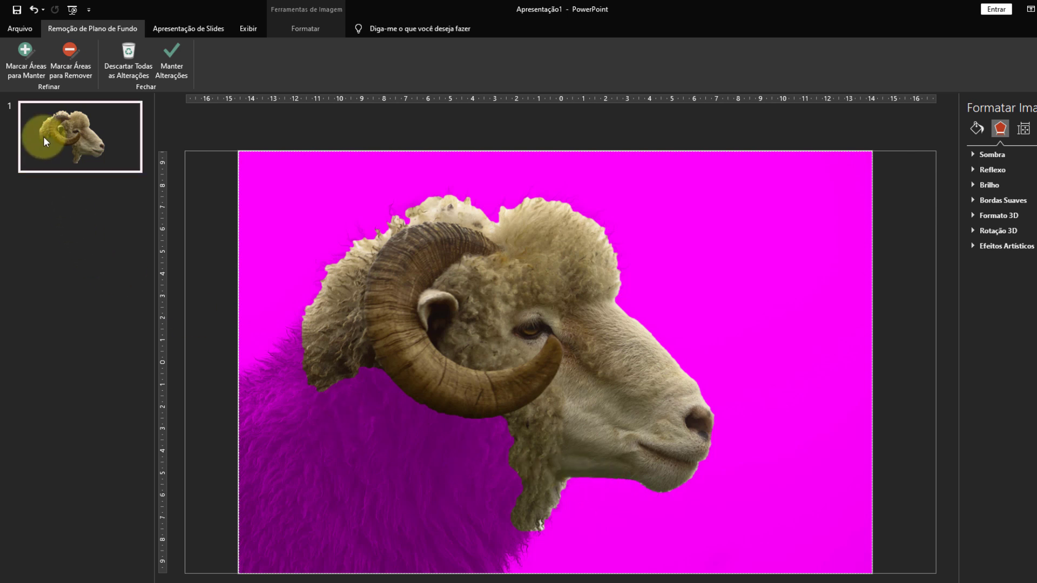
pyautogui.click(25, 52)
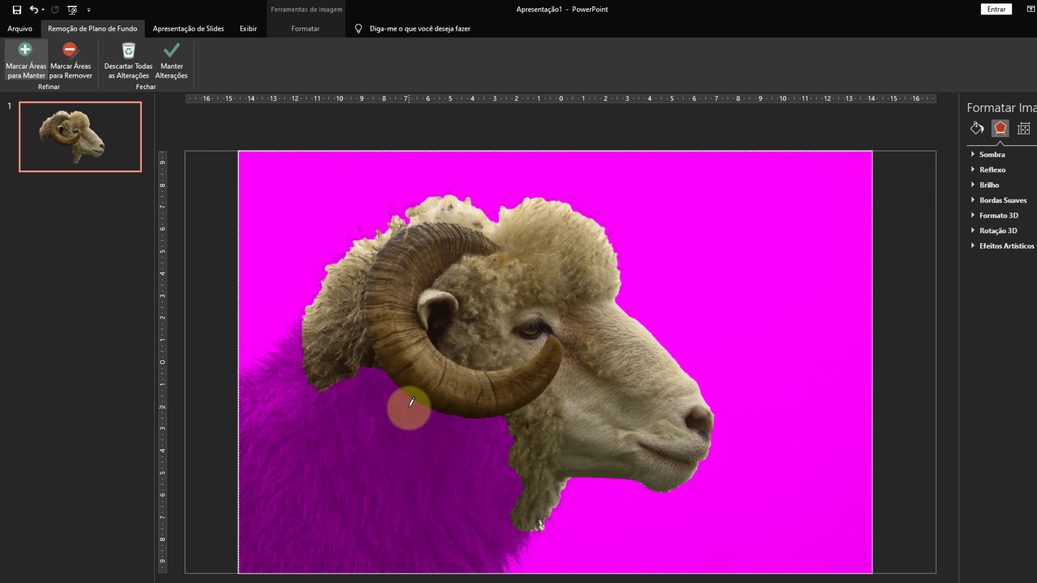
pyautogui.moveTo(409, 407)
pyautogui.mouseDown()
pyautogui.moveTo(362, 445)
pyautogui.moveTo(301, 523)
pyautogui.mouseUp()
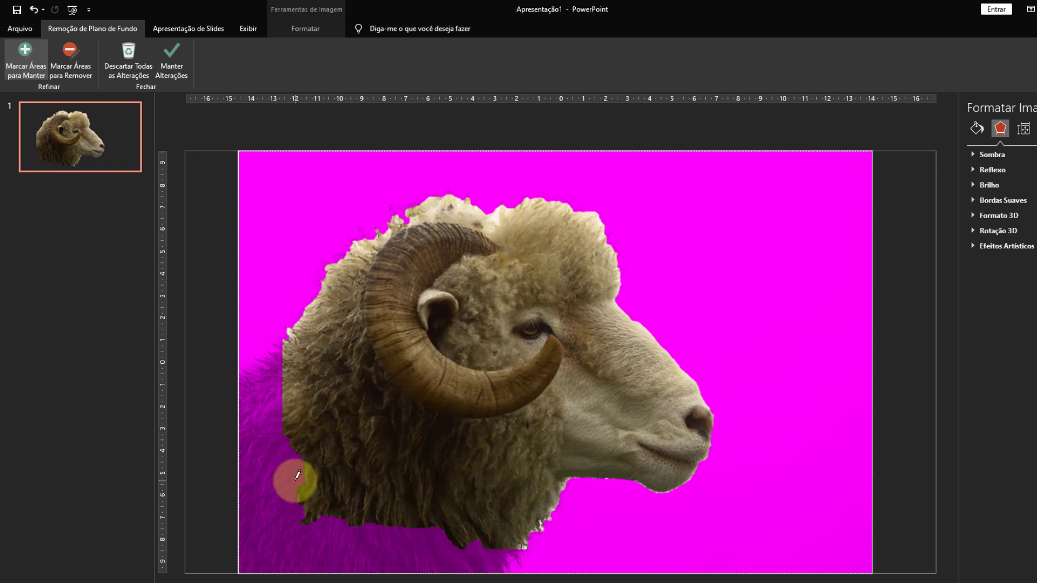
pyautogui.moveTo(278, 374); pyautogui.dragTo(247, 421)
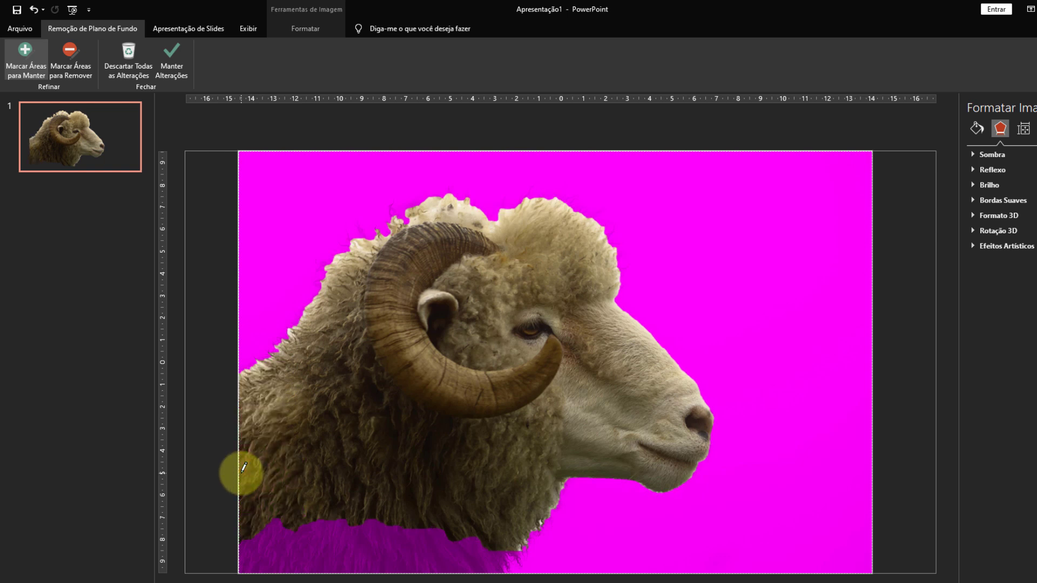
pyautogui.moveTo(407, 539)
pyautogui.mouseDown()
pyautogui.moveTo(332, 567)
pyautogui.moveTo(319, 551)
pyautogui.moveTo(332, 544)
pyautogui.mouseUp()
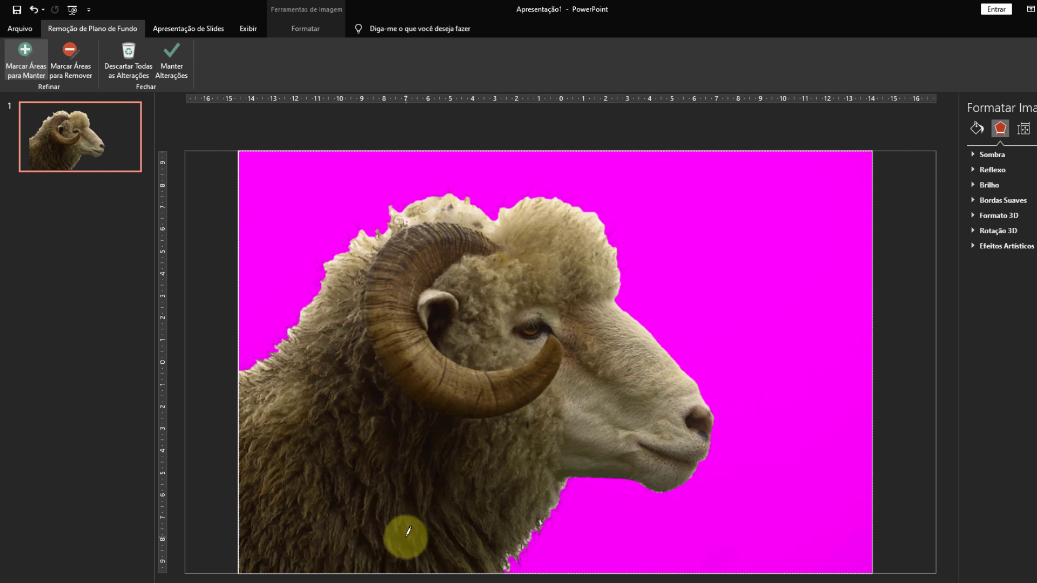
# Mark the wool above the horn, across the head and along the back outline as areas to keep.
pyautogui.moveTo(376, 223); pyautogui.dragTo(363, 233)
pyautogui.moveTo(406, 204)
pyautogui.mouseDown()
pyautogui.moveTo(435, 187)
pyautogui.moveTo(503, 220)
pyautogui.moveTo(475, 204)
pyautogui.moveTo(523, 206)
pyautogui.mouseUp()
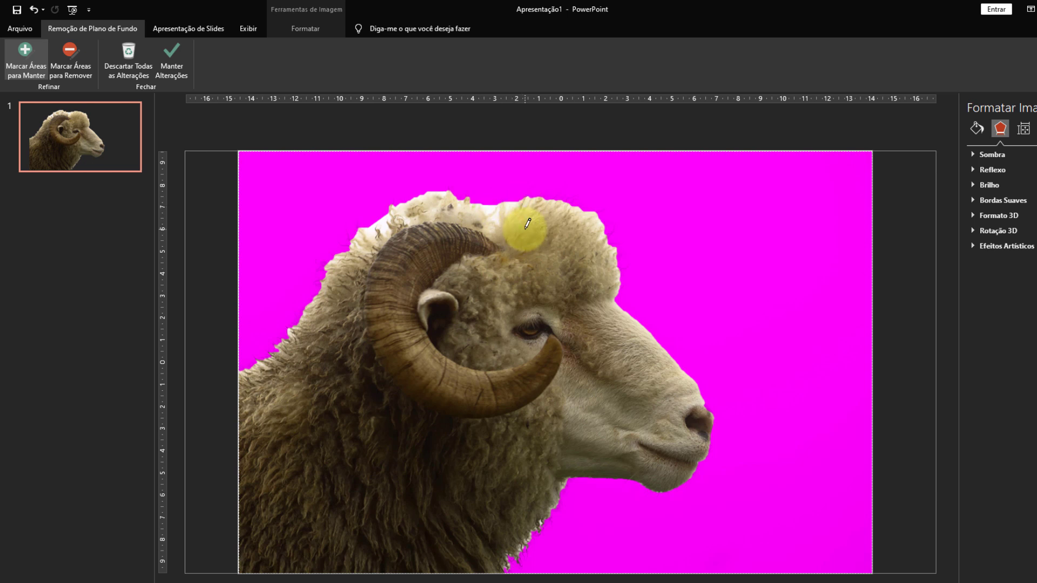
pyautogui.moveTo(298, 321); pyautogui.dragTo(239, 383)
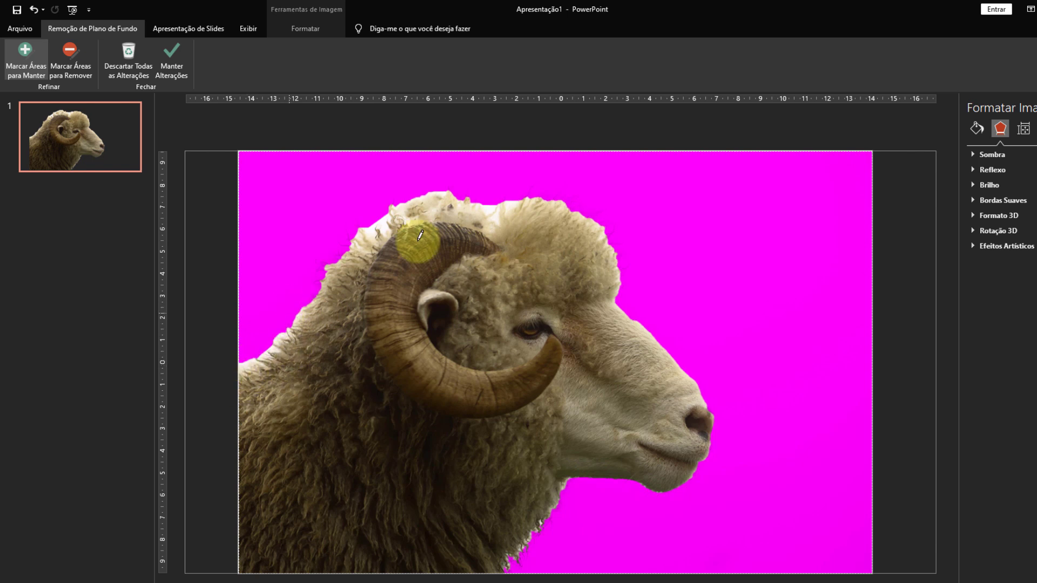
# Refine the white fringe behind the horn with remove and keep marks, and apply the background removal.
pyautogui.click(70, 51)
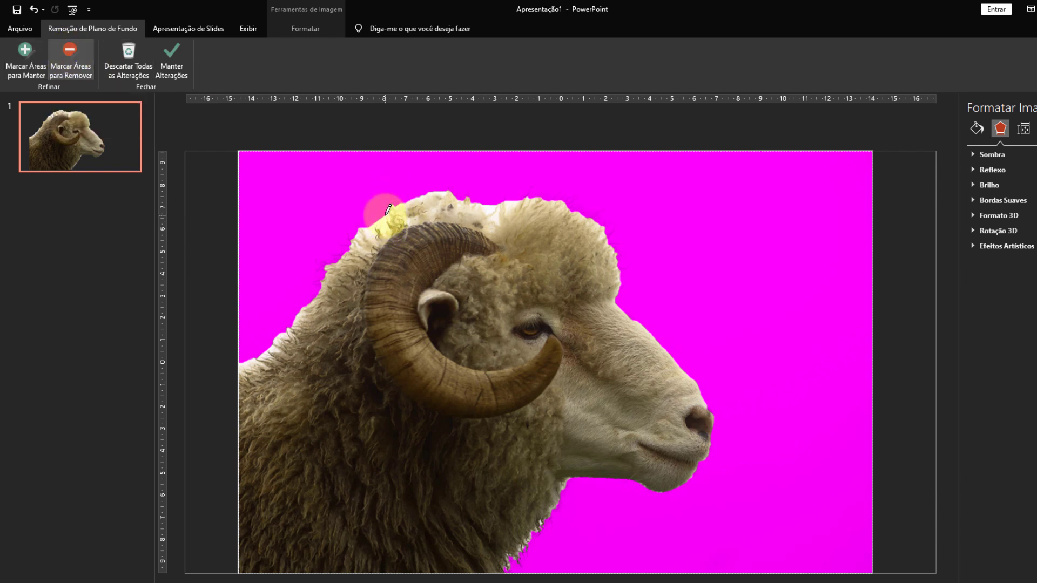
pyautogui.moveTo(387, 212); pyautogui.dragTo(362, 230)
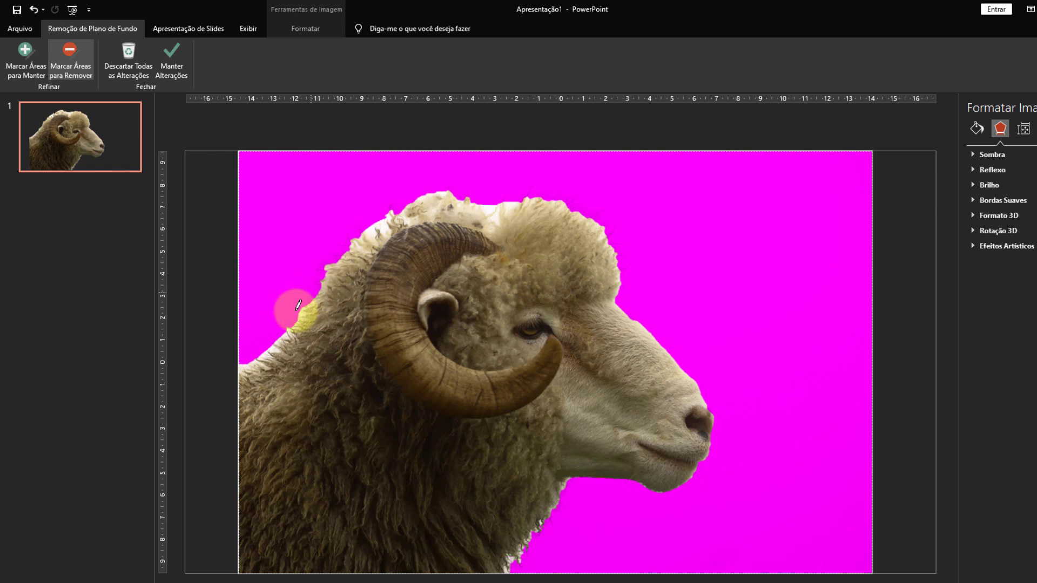
pyautogui.moveTo(379, 222)
pyautogui.mouseDown()
pyautogui.moveTo(370, 228)
pyautogui.moveTo(379, 222)
pyautogui.mouseUp()
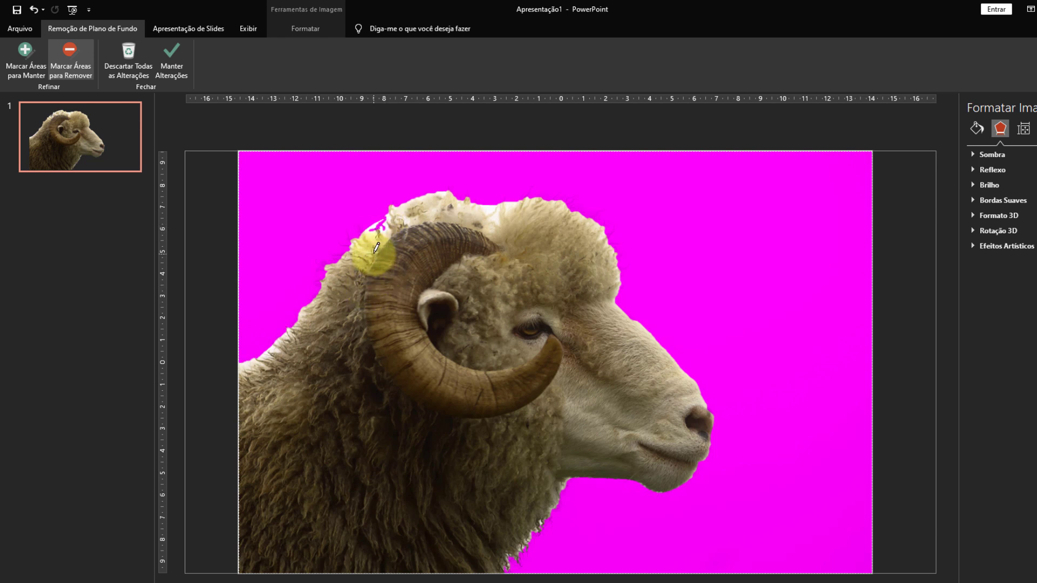
pyautogui.click(25, 60)
pyautogui.moveTo(380, 226); pyautogui.dragTo(389, 235)
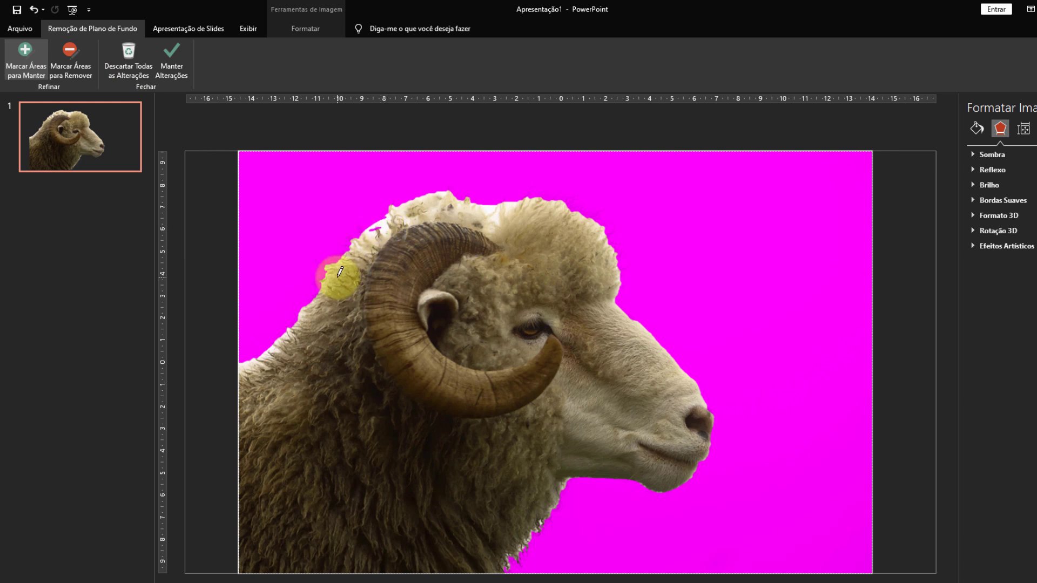
pyautogui.click(70, 61)
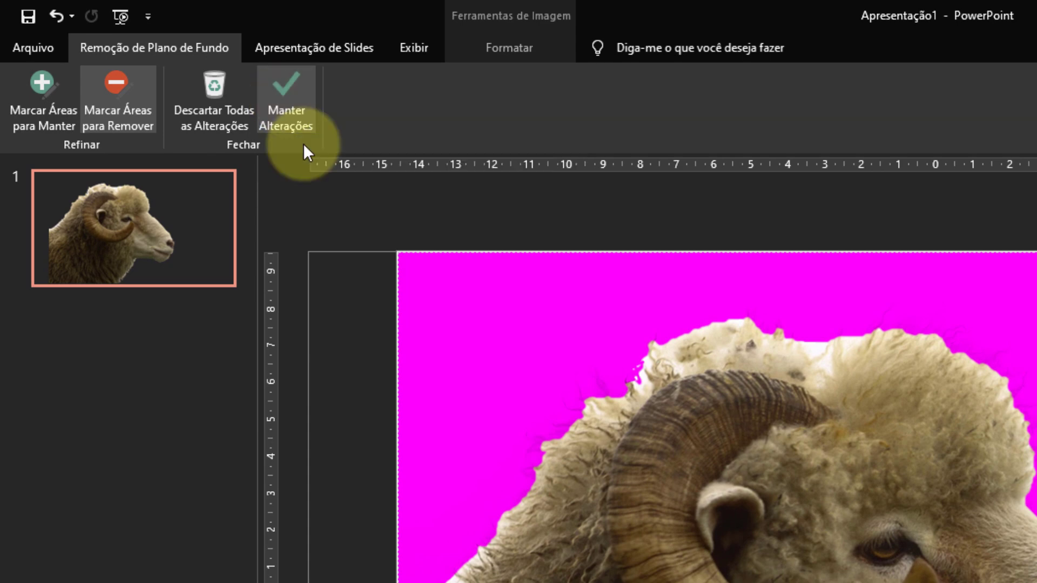
pyautogui.click(287, 99)
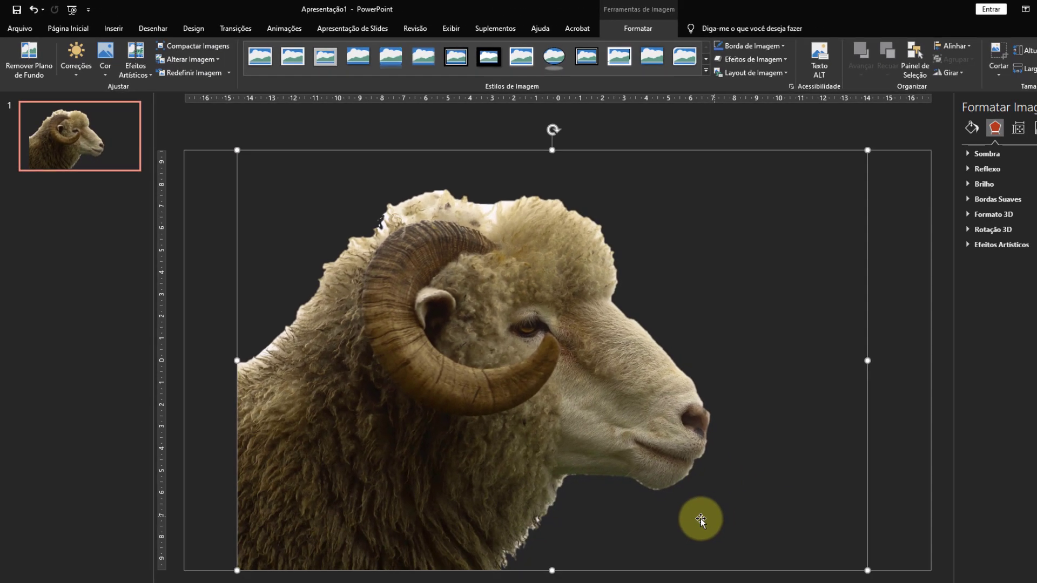
# Scale down the sheep cutout and place it in the middle of the slide.
pyautogui.moveTo(495, 420); pyautogui.dragTo(342, 427)
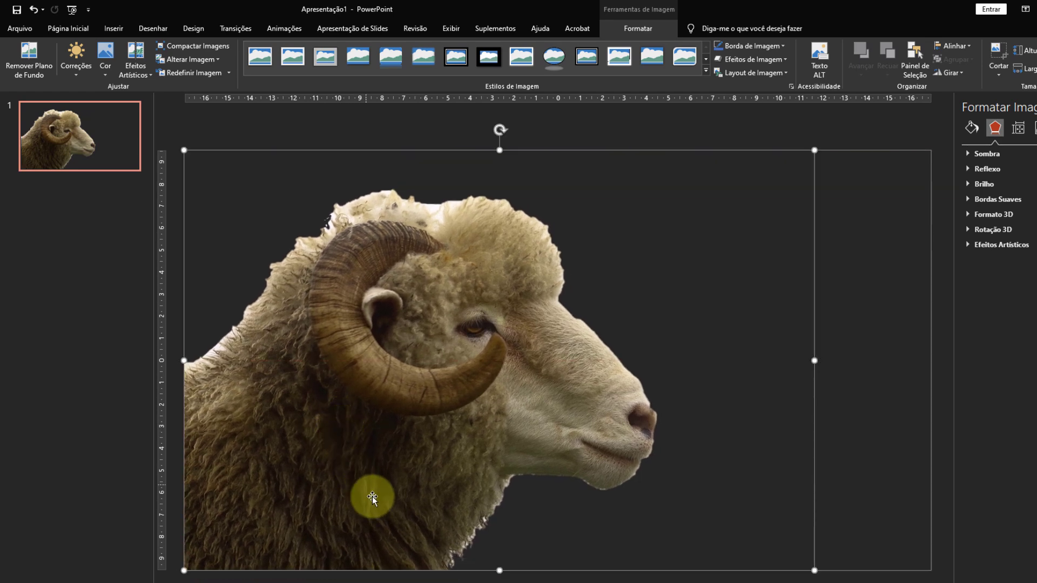
pyautogui.moveTo(807, 154); pyautogui.dragTo(603, 262)
pyautogui.click(739, 380)
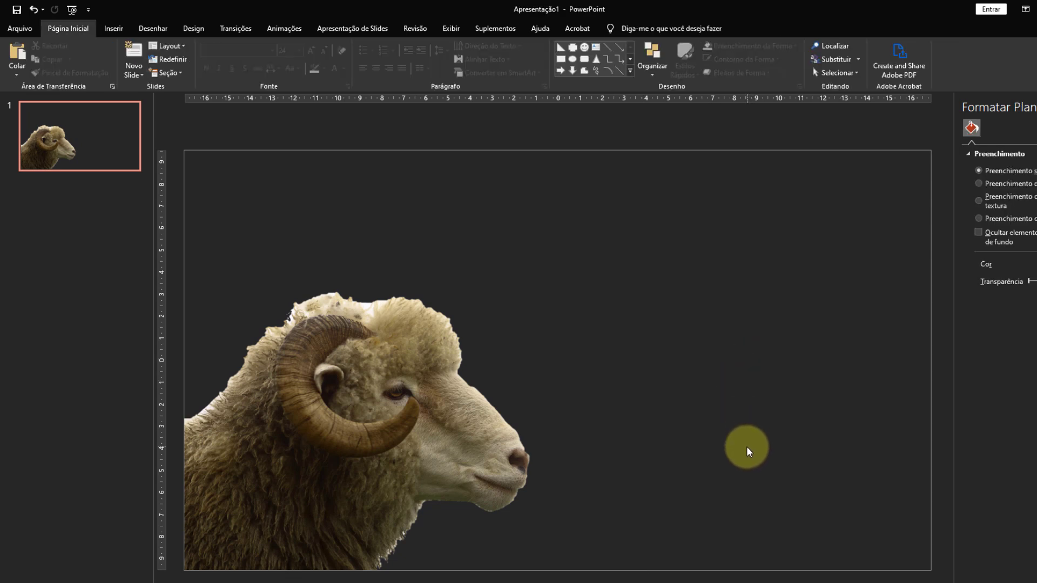
pyautogui.click(415, 412)
pyautogui.moveTo(415, 412); pyautogui.dragTo(575, 355)
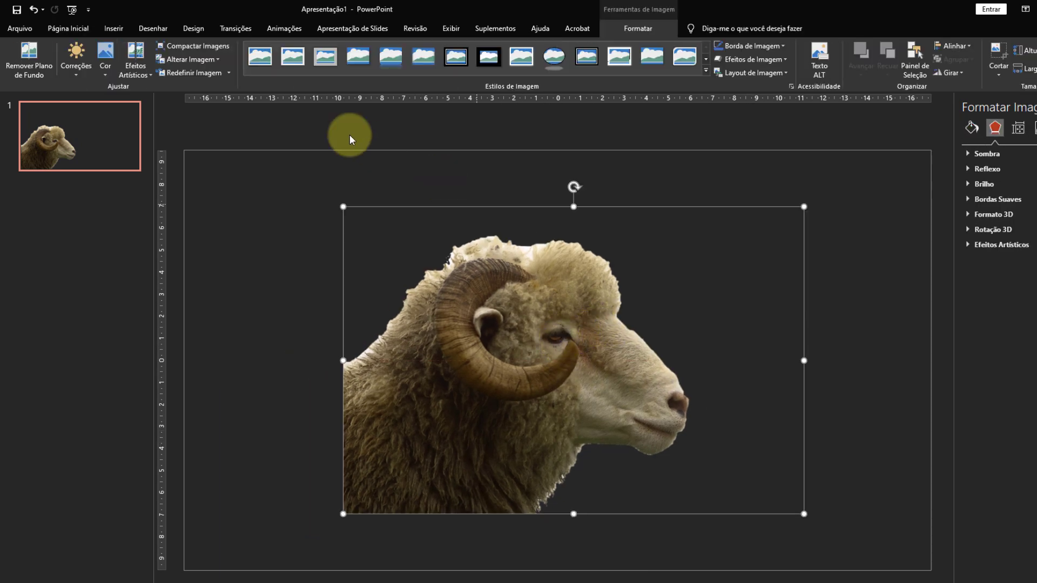
# Insert a blue rectangle about 8.5 cm high and 10.3 cm wide and place it over the back of the sheep.
pyautogui.click(114, 30)
pyautogui.click(205, 60)
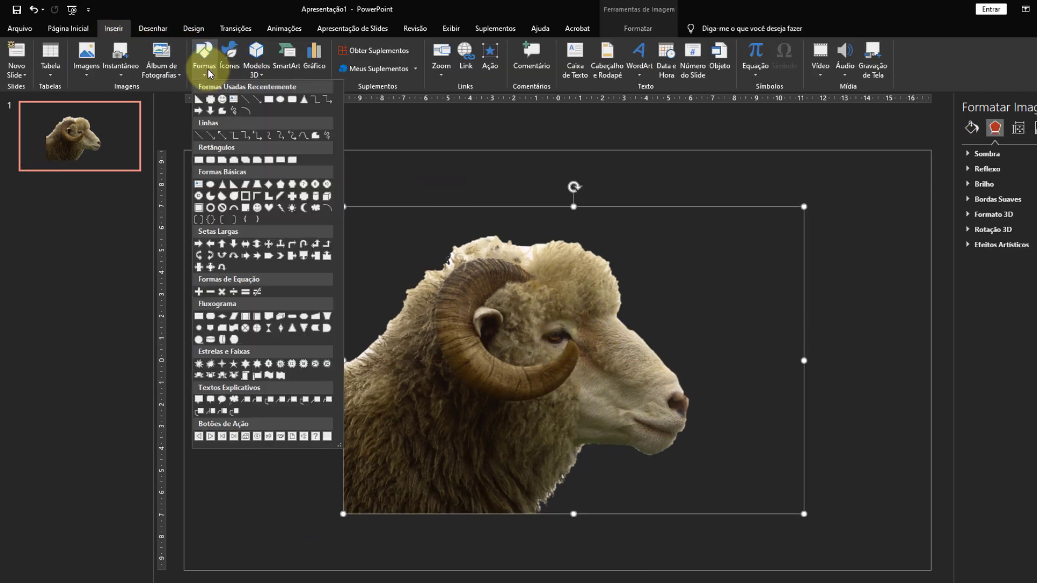
pyautogui.click(207, 103)
pyautogui.moveTo(217, 211)
pyautogui.mouseDown()
pyautogui.moveTo(373, 296)
pyautogui.moveTo(445, 400)
pyautogui.mouseUp()
pyautogui.moveTo(392, 322); pyautogui.dragTo(436, 345)
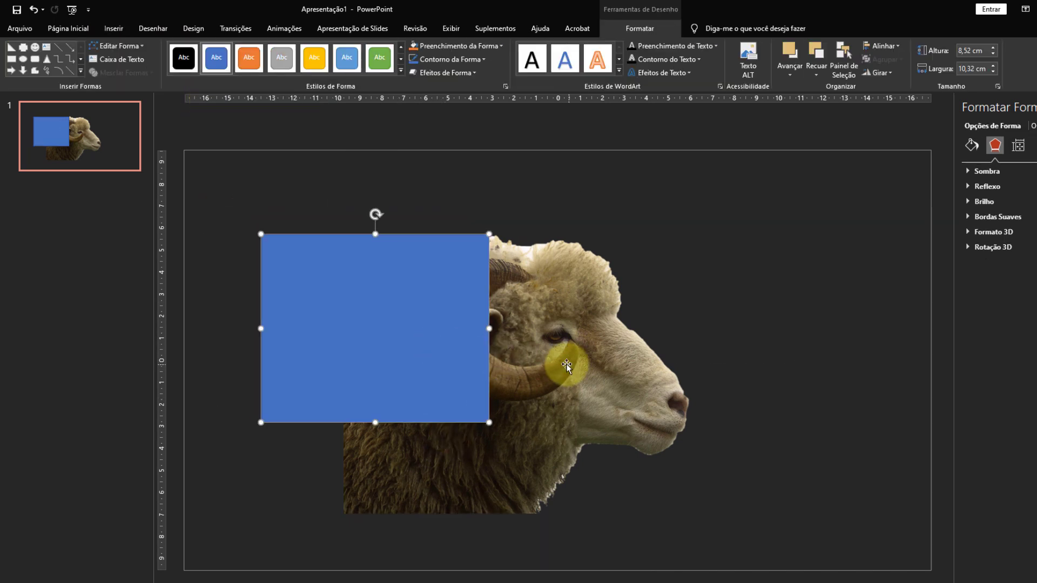
# Send the rectangle behind the sheep, then align the picture with the rectangle's lower edge and scale it down.
pyautogui.rightClick(455, 351)
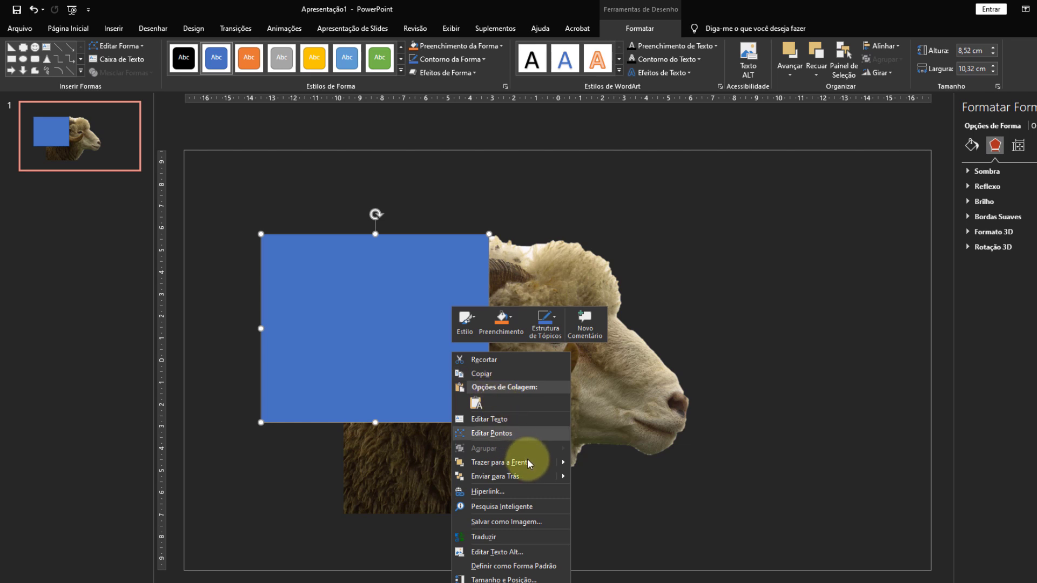
pyautogui.moveTo(565, 481)
pyautogui.click(600, 478)
pyautogui.moveTo(562, 371); pyautogui.dragTo(497, 312)
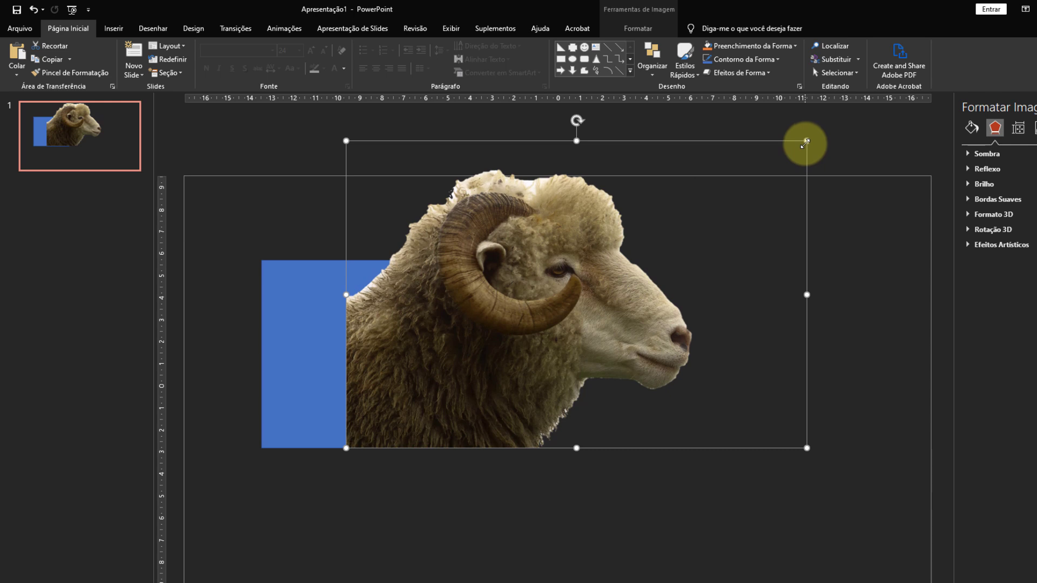
pyautogui.moveTo(806, 141); pyautogui.dragTo(735, 189)
pyautogui.click(578, 476)
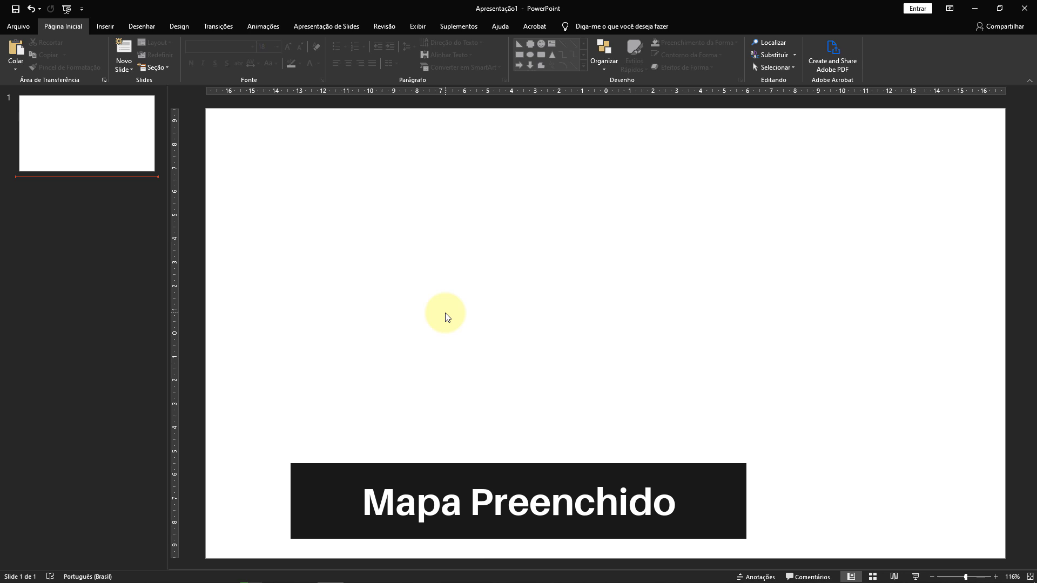
# Insert a Mapa Coroplético chart on the blank slide.
pyautogui.click(446, 316)
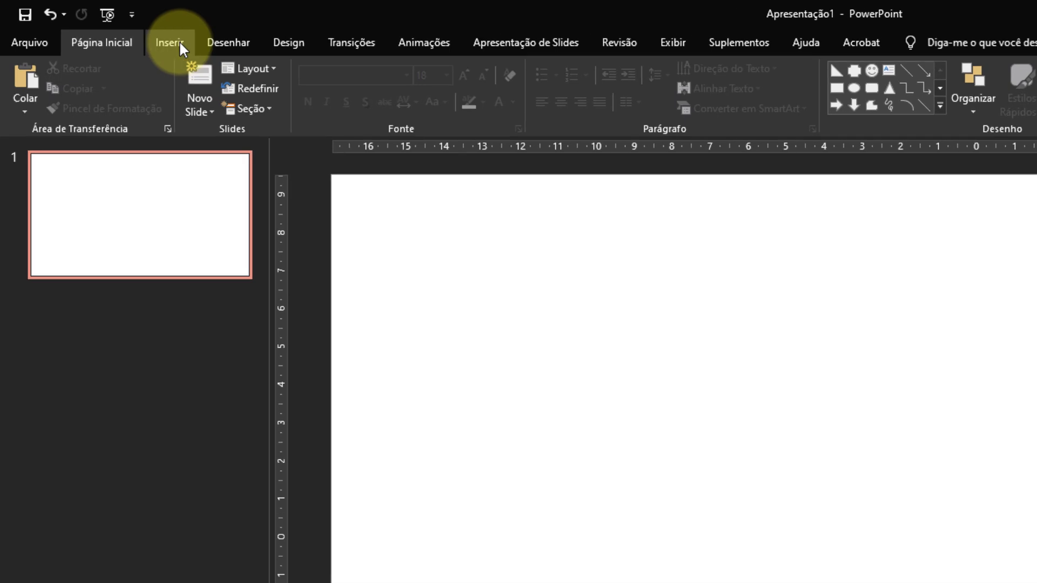
pyautogui.click(179, 40)
pyautogui.click(469, 87)
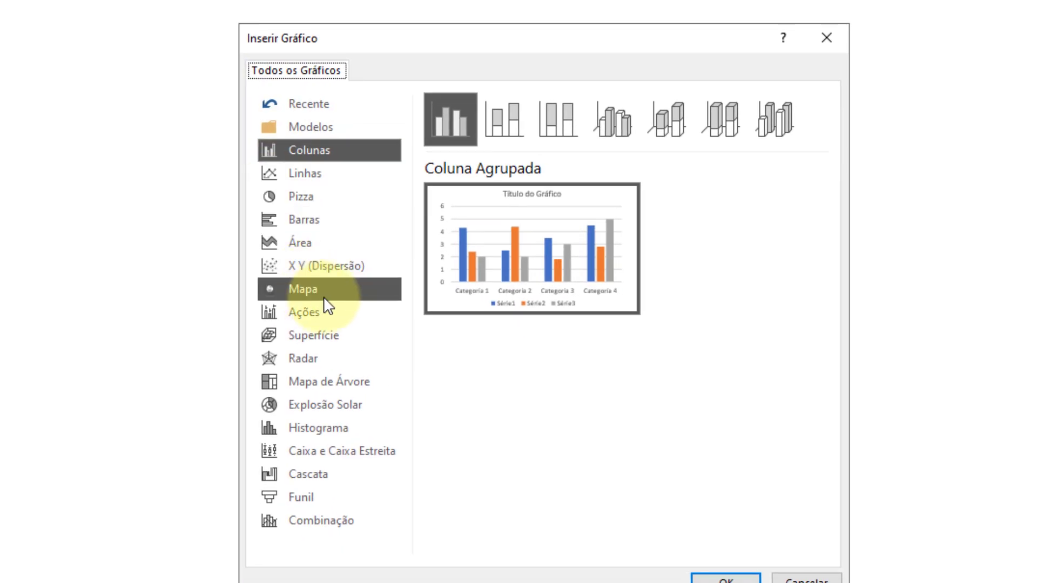
pyautogui.click(316, 294)
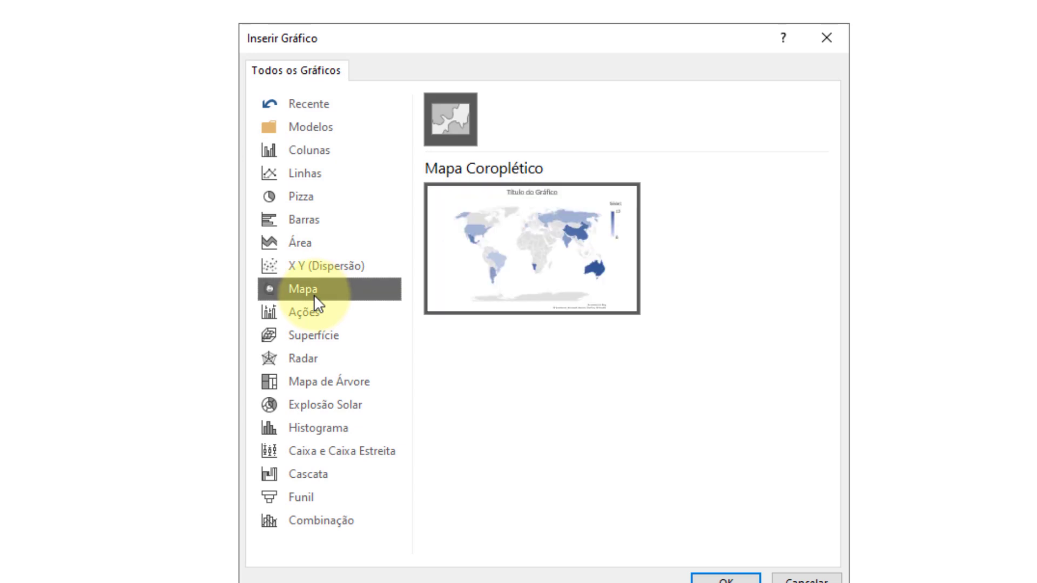
pyautogui.moveTo(504, 266)
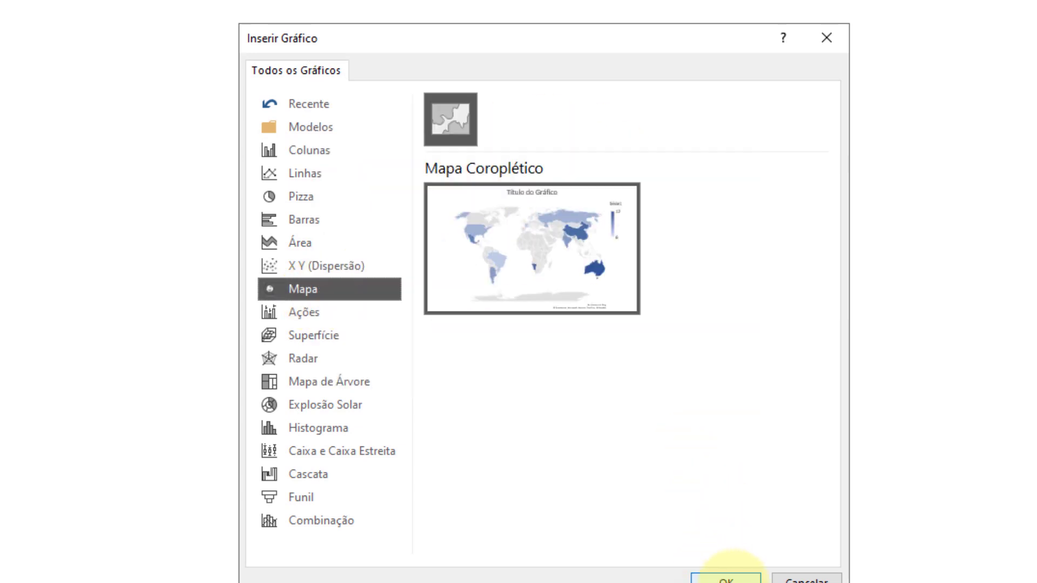
pyautogui.click(726, 577)
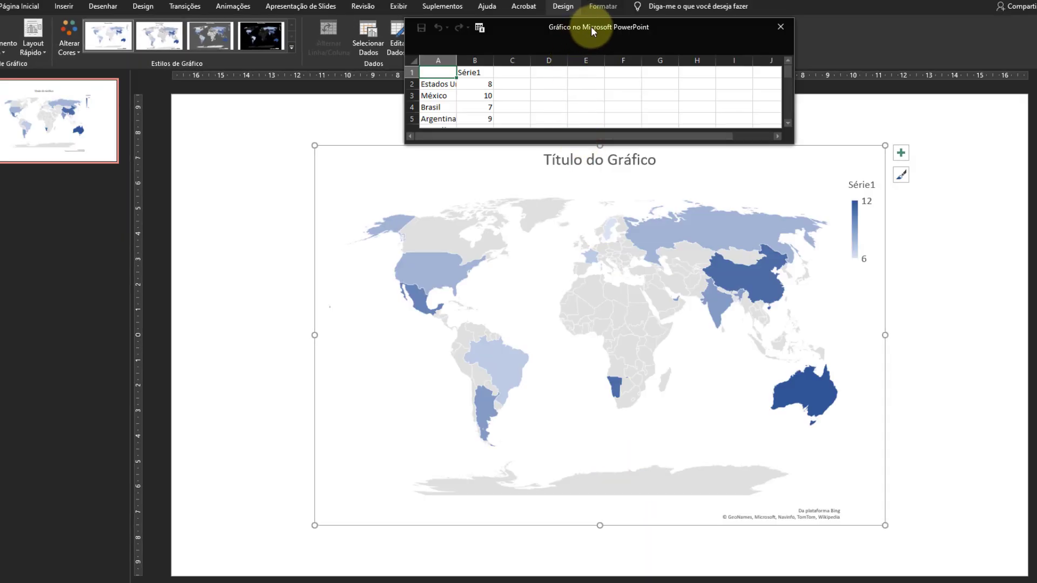
# Resize the chart's data sheet window to show all the country rows and move it beside the map.
pyautogui.moveTo(756, 150); pyautogui.dragTo(764, 269)
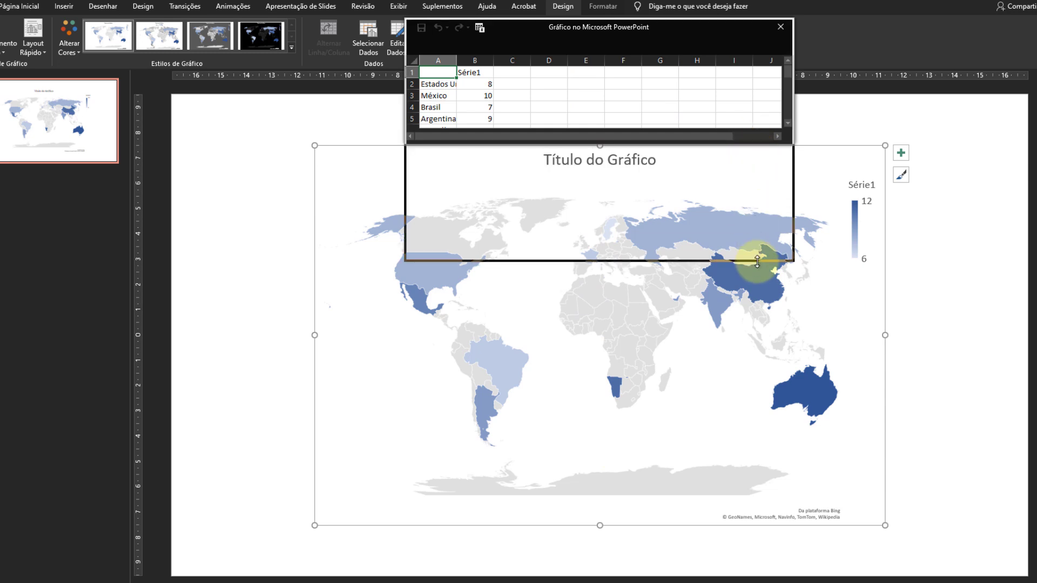
pyautogui.moveTo(718, 28); pyautogui.dragTo(328, 115)
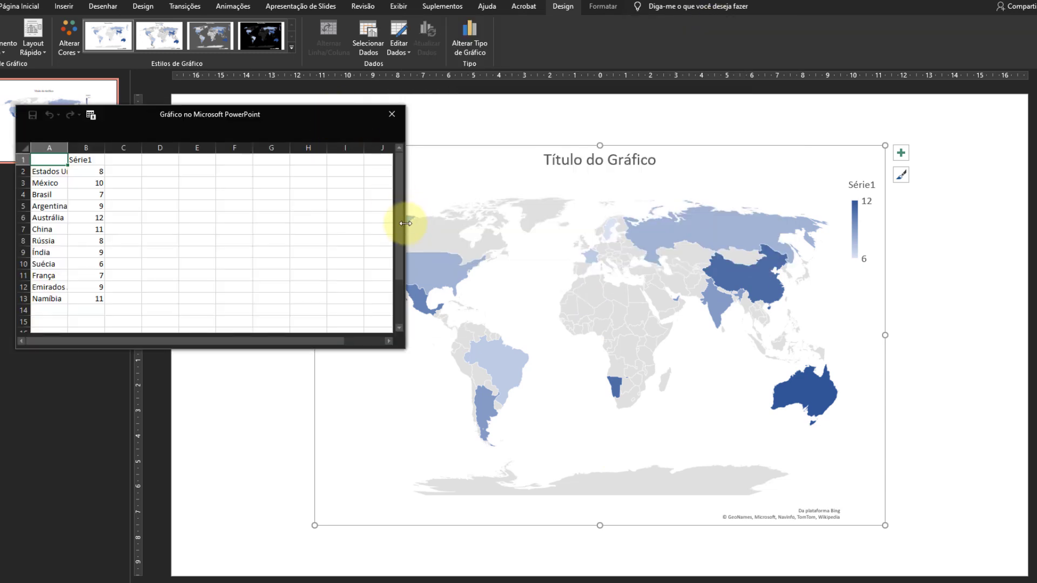
pyautogui.moveTo(405, 224); pyautogui.dragTo(313, 224)
pyautogui.moveTo(184, 115); pyautogui.dragTo(205, 155)
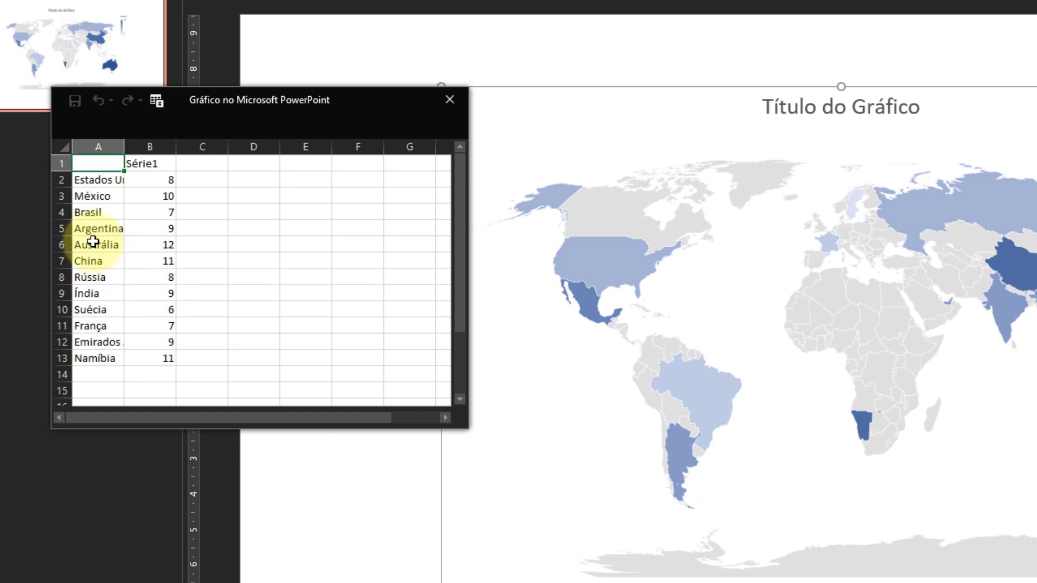
# Clear every country row except Brasil from the map chart's data sheet.
pyautogui.moveTo(87, 231); pyautogui.dragTo(156, 351)
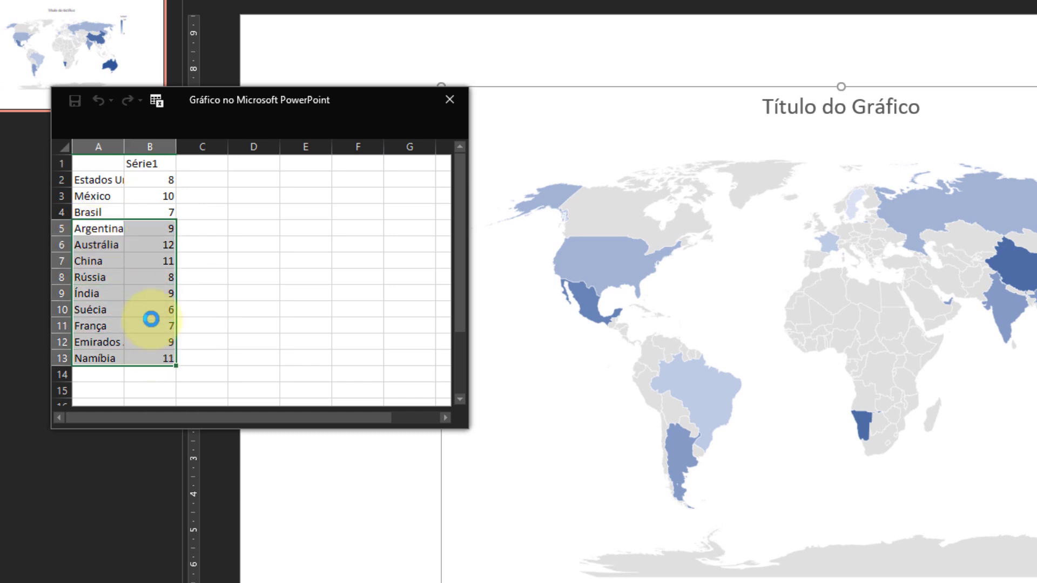
pyautogui.press('Delete')
pyautogui.moveTo(93, 182); pyautogui.dragTo(146, 196)
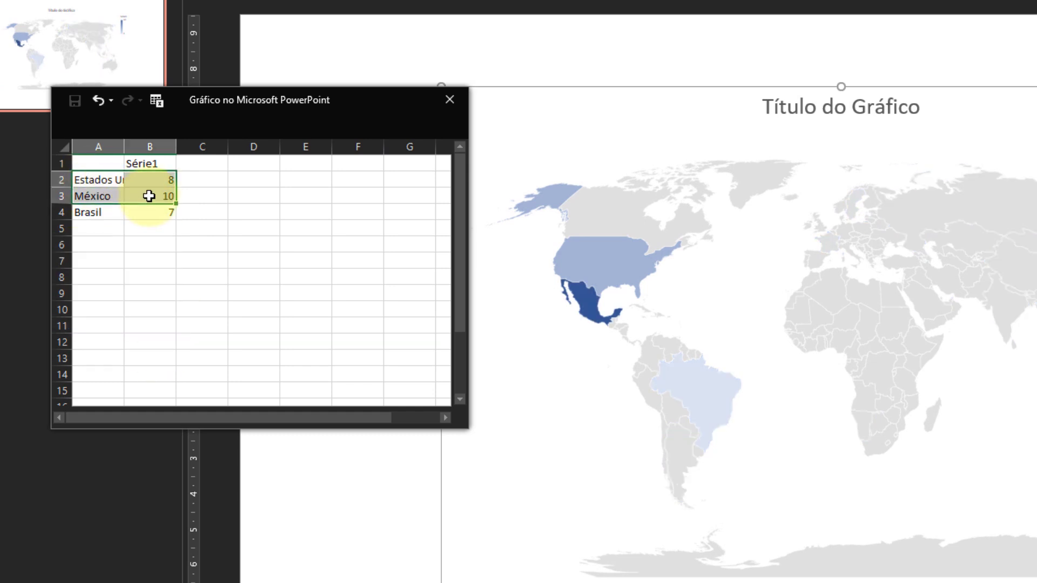
pyautogui.press('Delete')
pyautogui.click(143, 238)
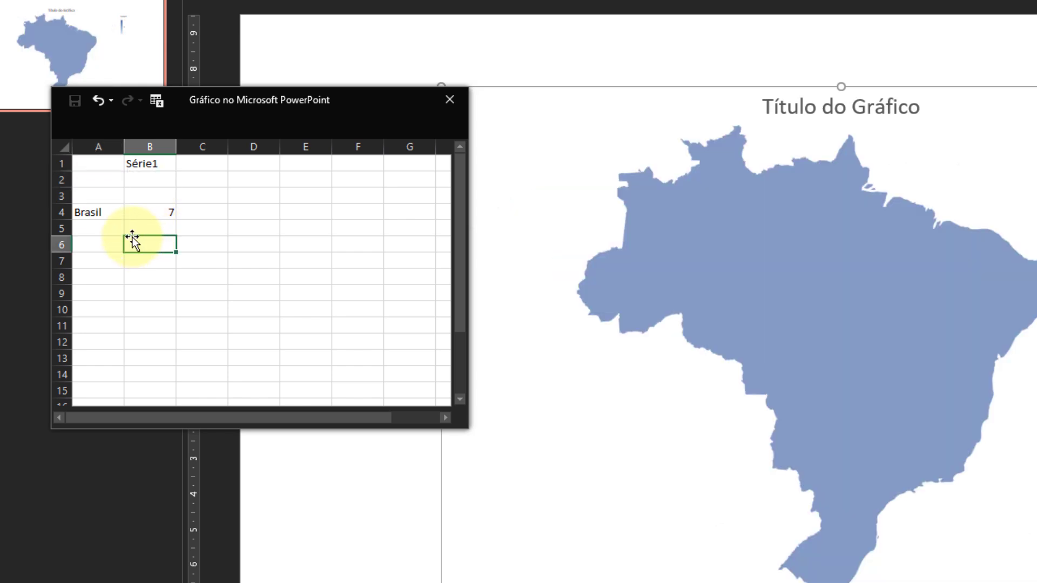
# Replace the Brasil entry in the chart's data sheet with São Paulo.
pyautogui.click(87, 213)
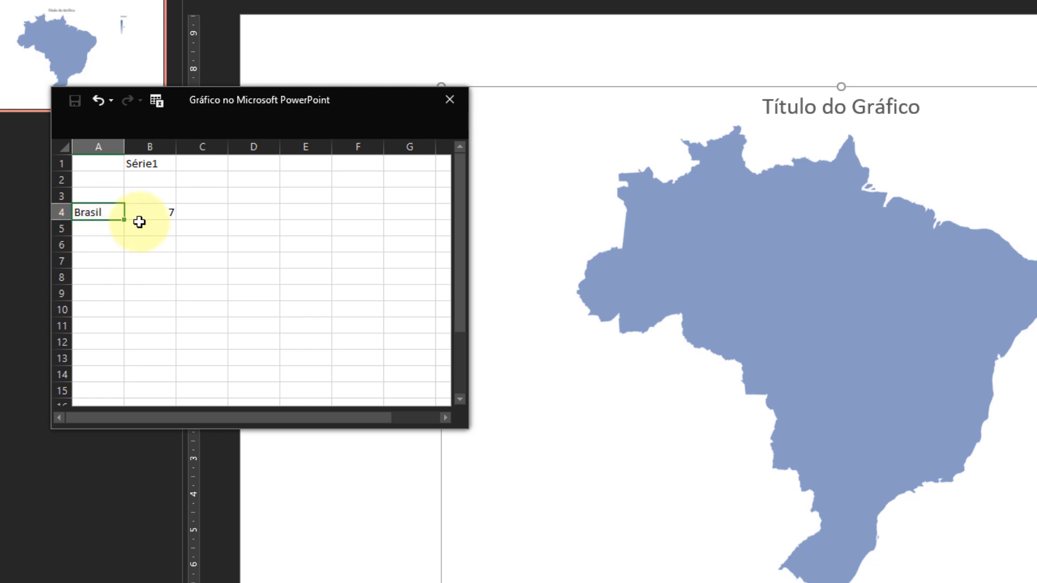
pyautogui.write('São pau')
pyautogui.press('BackSpace')
pyautogui.press('BackSpace')
pyautogui.press('BackSpace')
pyautogui.write('Paulo')
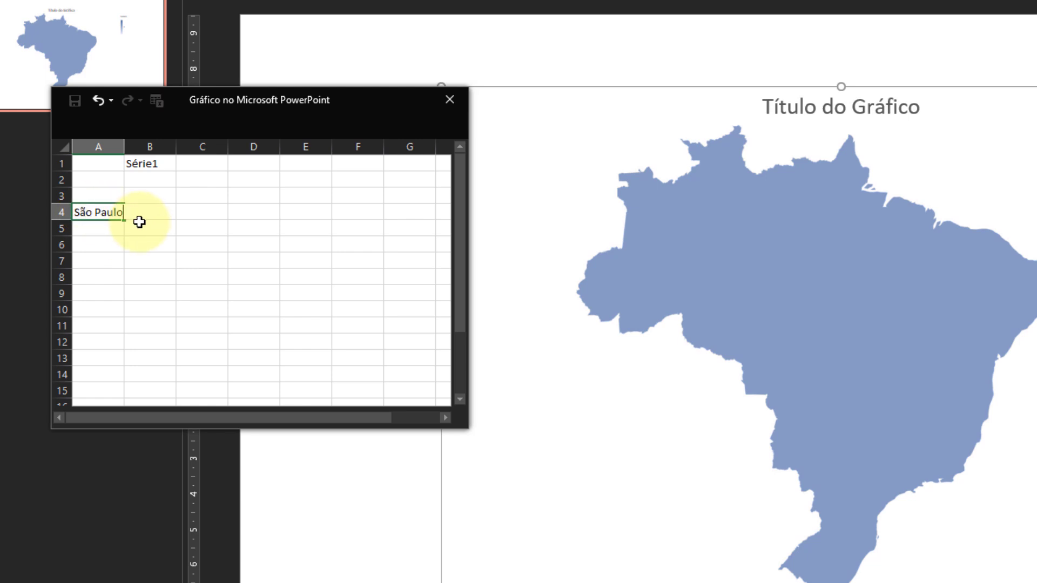
pyautogui.press('Return')
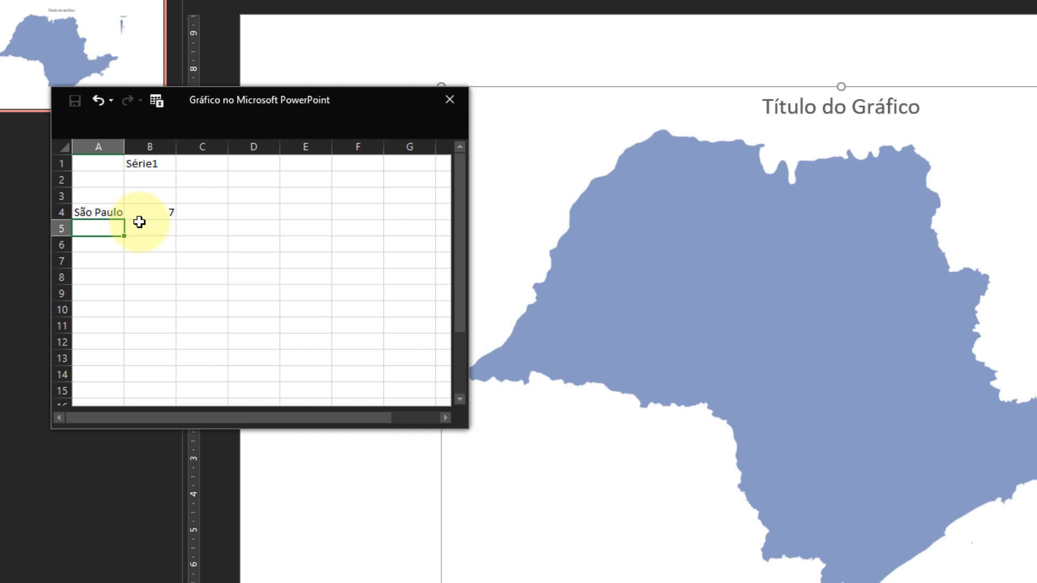
# Add the states Rio de Janeiro with value 10 and Minas Gerais with value 5 below São Paulo.
pyautogui.write('Rio de Janeir')
pyautogui.write('o')
pyautogui.press('Tab')
pyautogui.write('10')
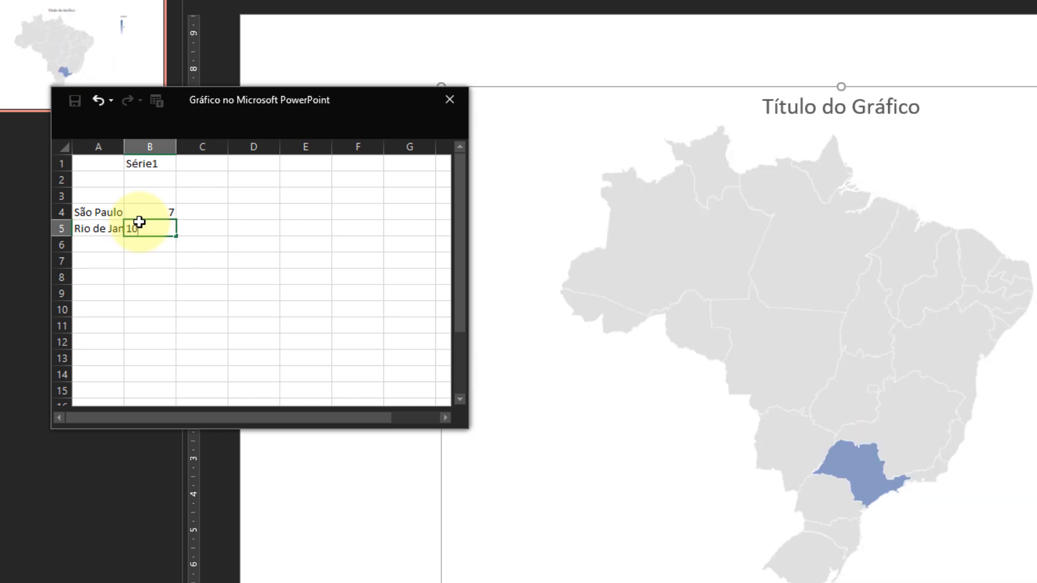
pyautogui.press('Return')
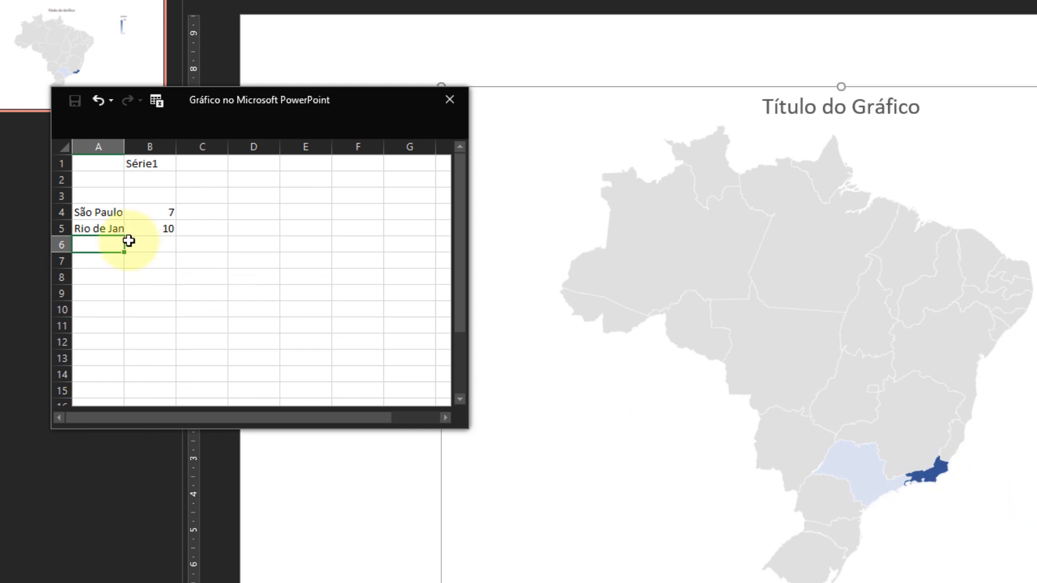
pyautogui.write('Minas Gerais')
pyautogui.press('Tab')
pyautogui.write('5')
pyautogui.press('Return')
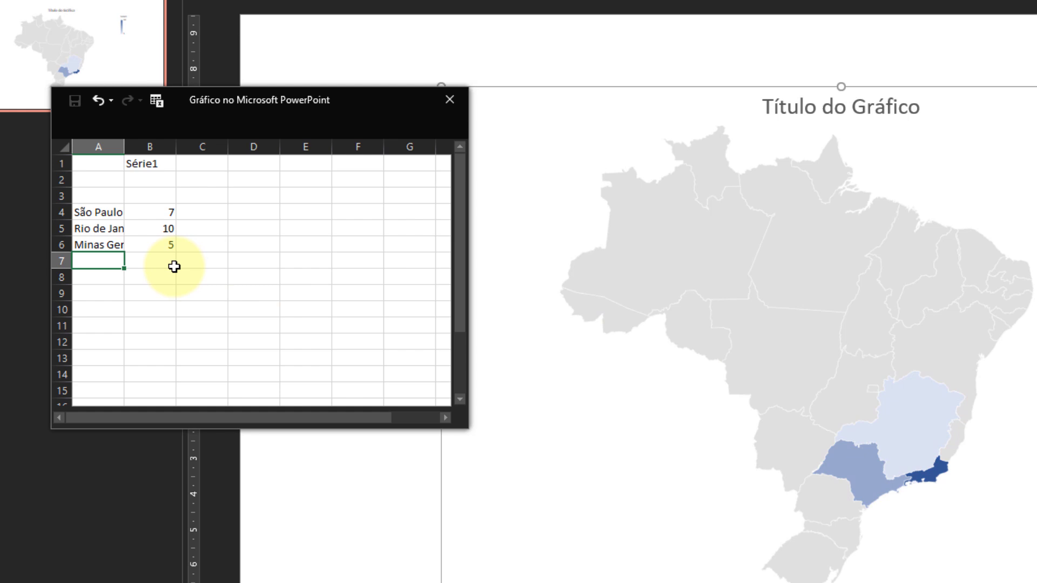
# Add the states Bahia with value 2 and Santa Catarina with value 20 below Minas Gerais.
pyautogui.write('Bahia')
pyautogui.press('Tab')
pyautogui.write('2')
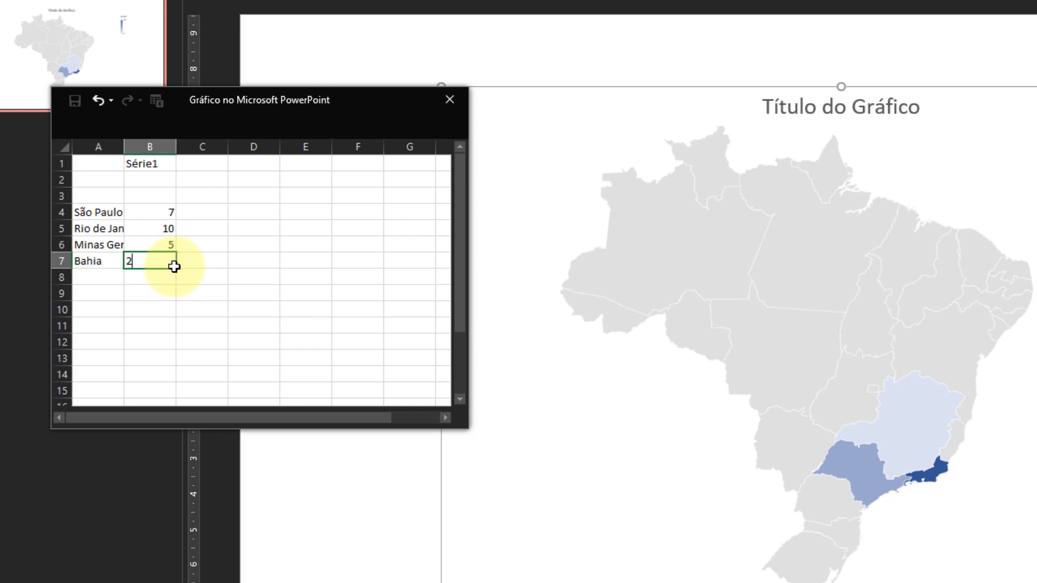
pyautogui.press('Return')
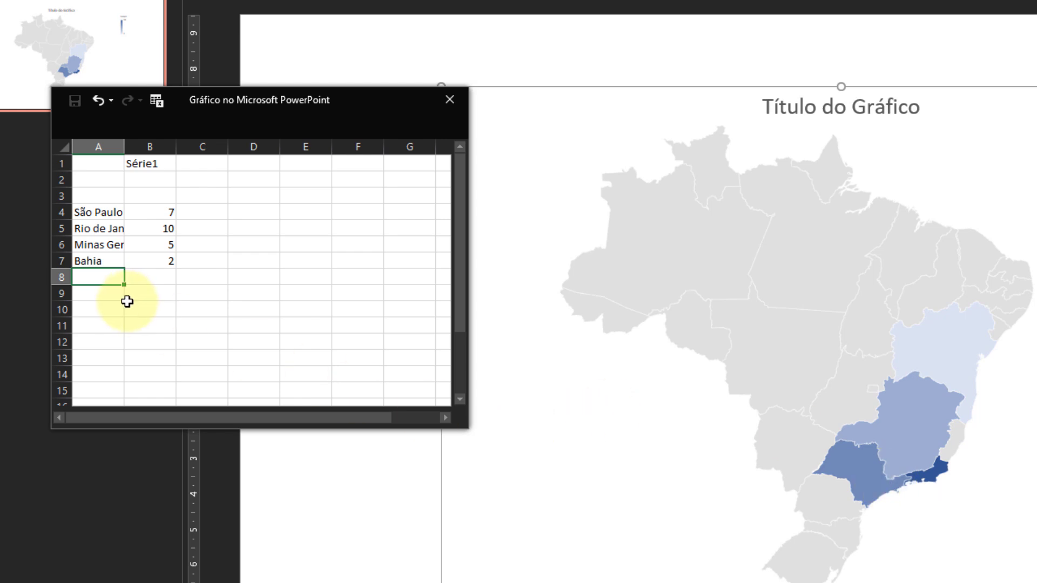
pyautogui.write('Santa Catarina')
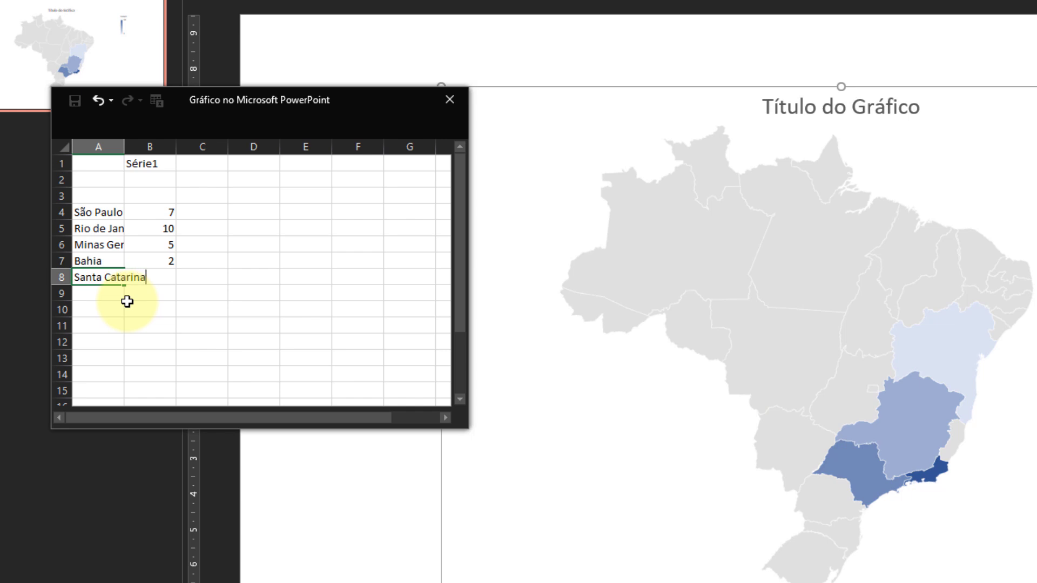
pyautogui.press('Tab')
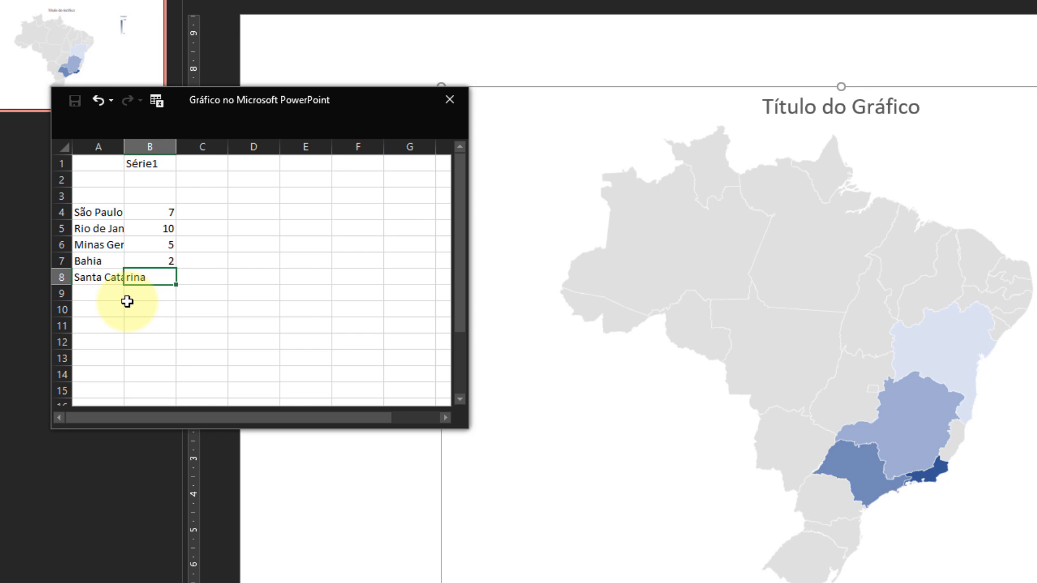
pyautogui.write('20')
pyautogui.press('Return')
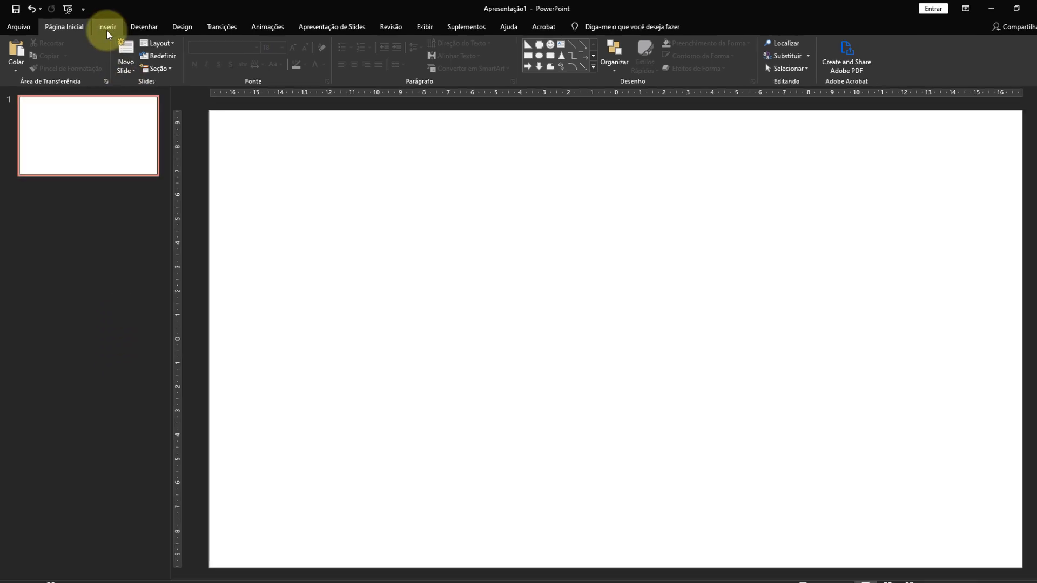
# Search the Office add-in store for qr4office and add the QR4Office add-in, accepting its licence terms.
pyautogui.click(109, 27)
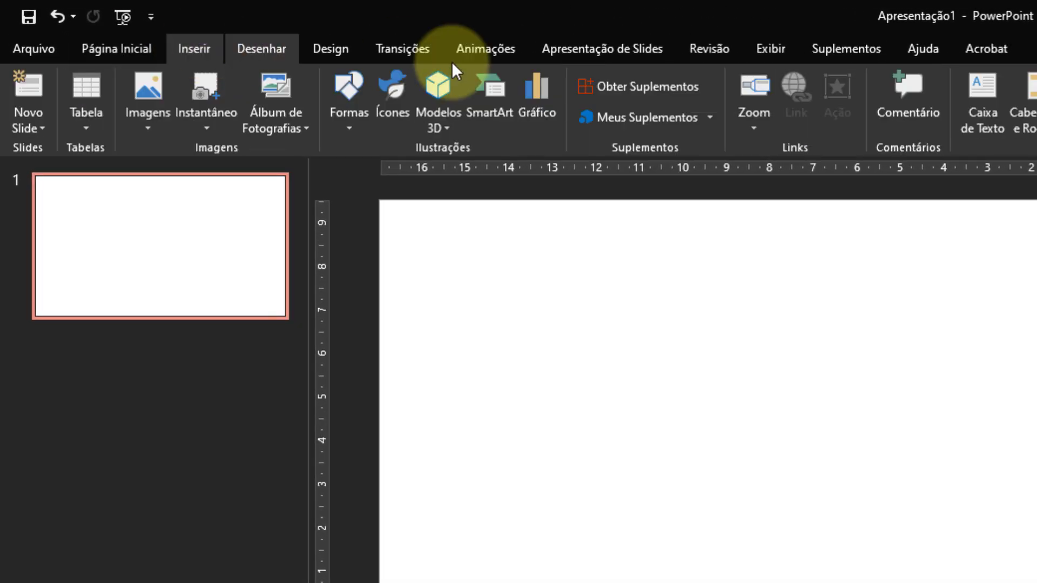
pyautogui.click(682, 89)
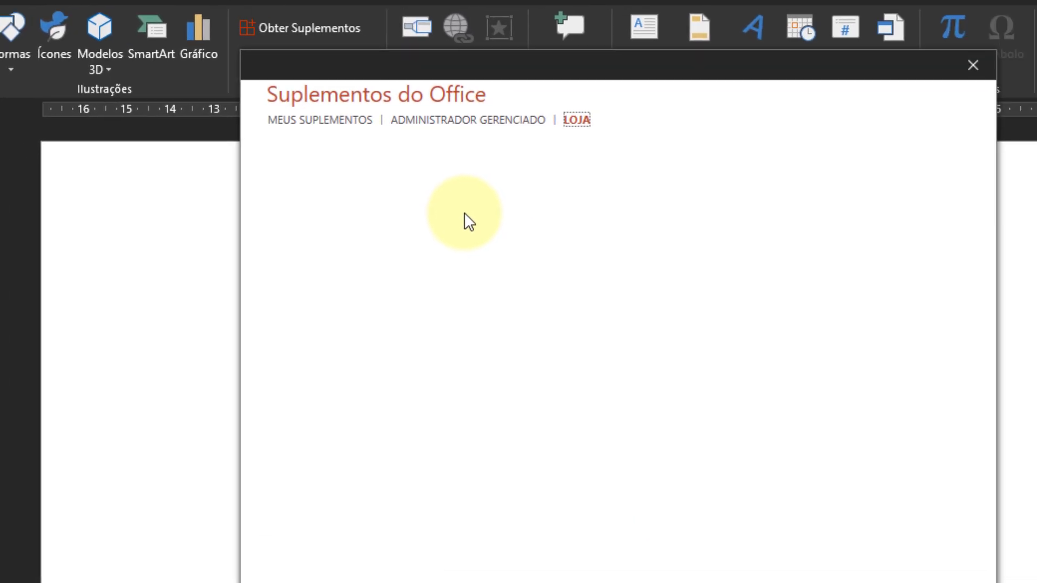
pyautogui.click(338, 204)
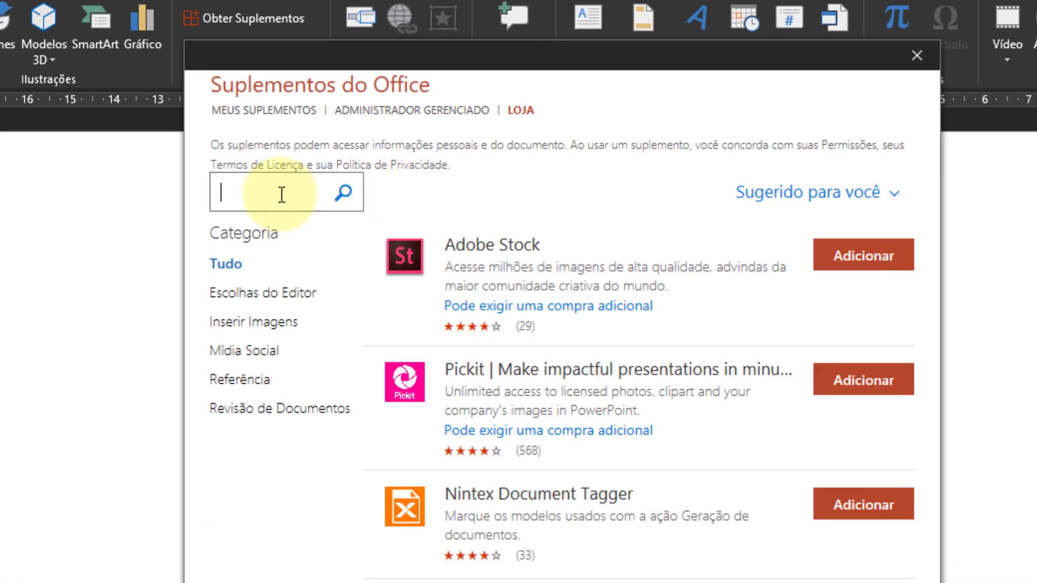
pyautogui.write('qr4office')
pyautogui.press('Return')
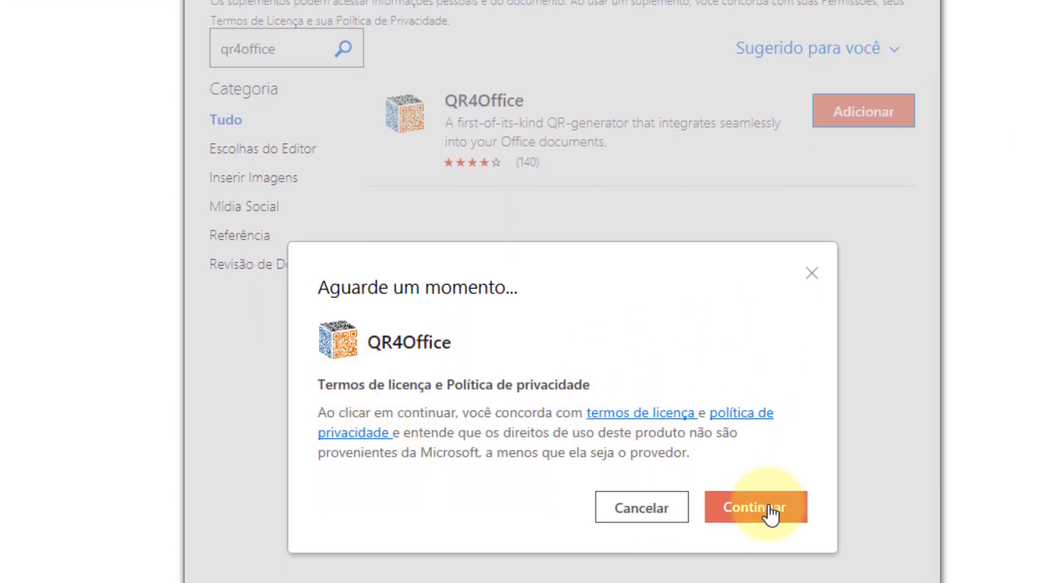
pyautogui.click(771, 504)
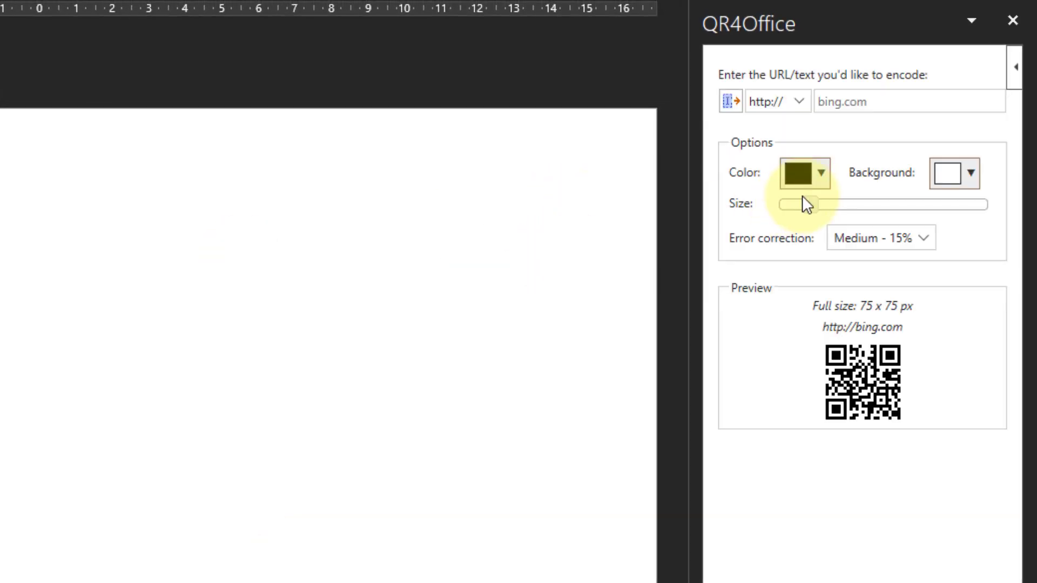
pyautogui.click(799, 100)
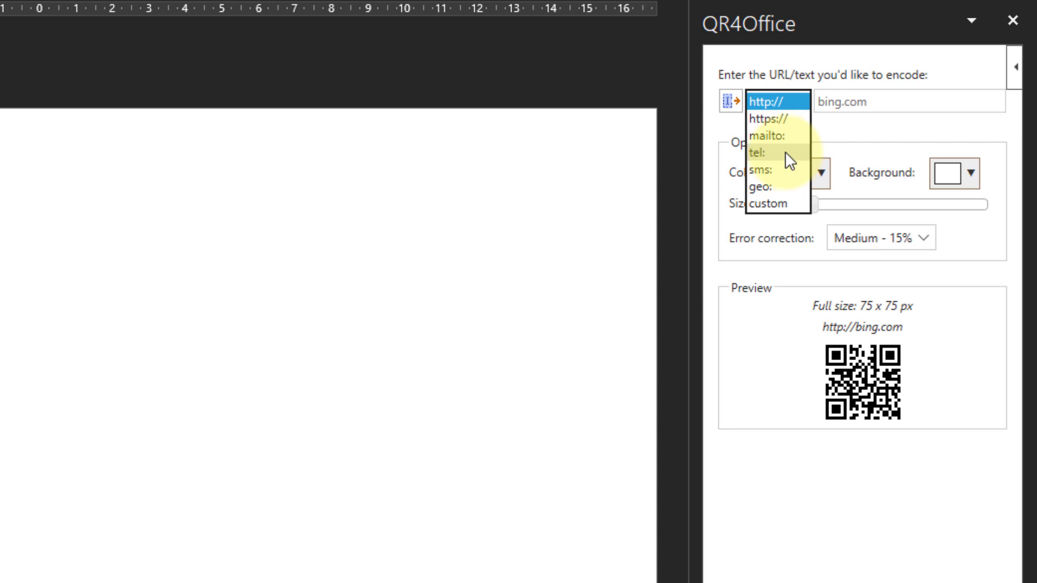
pyautogui.click(785, 118)
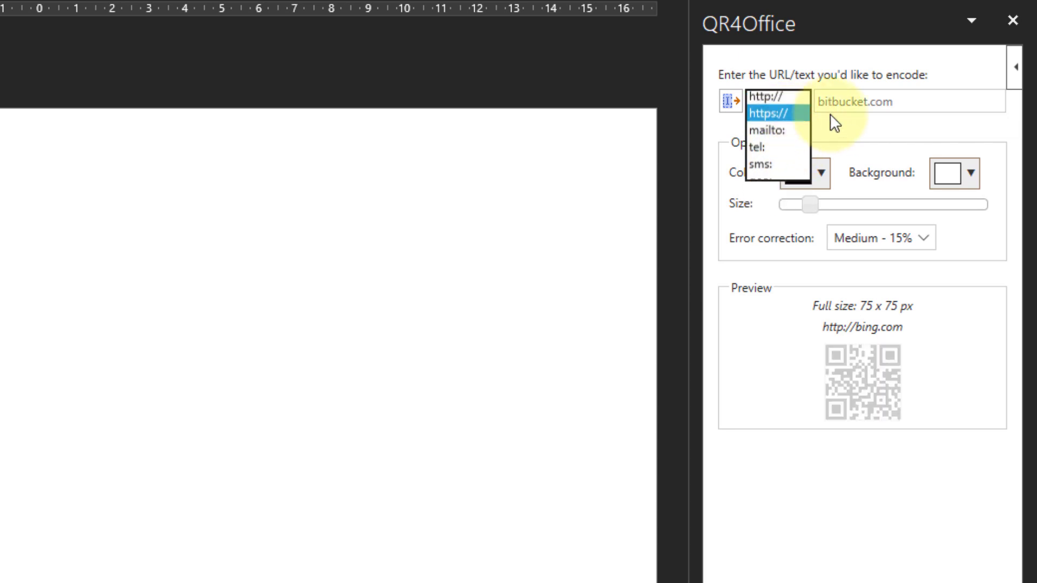
pyautogui.click(919, 104)
pyautogui.write('me')
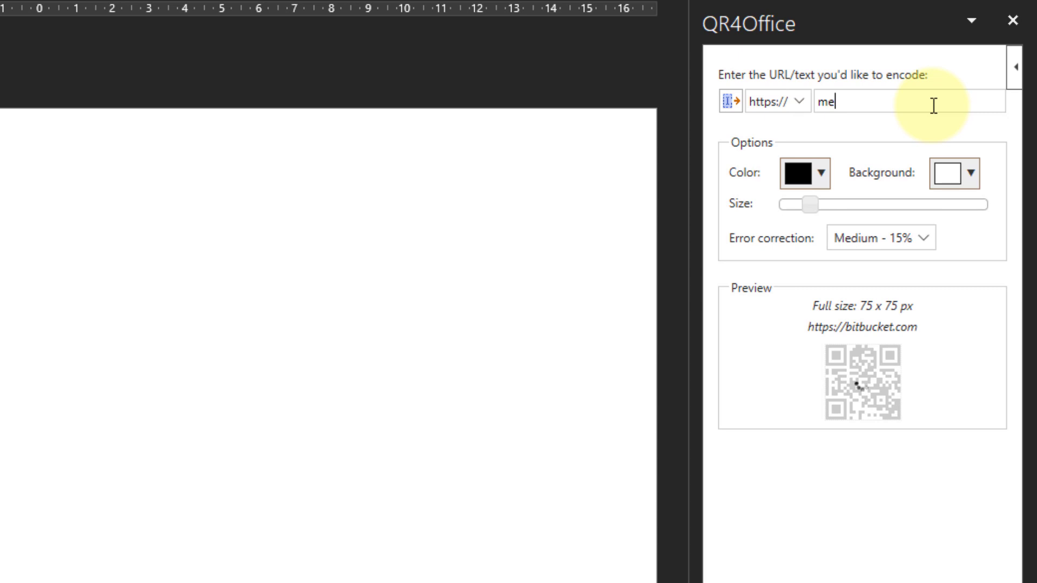
pyautogui.write('ensina.com')
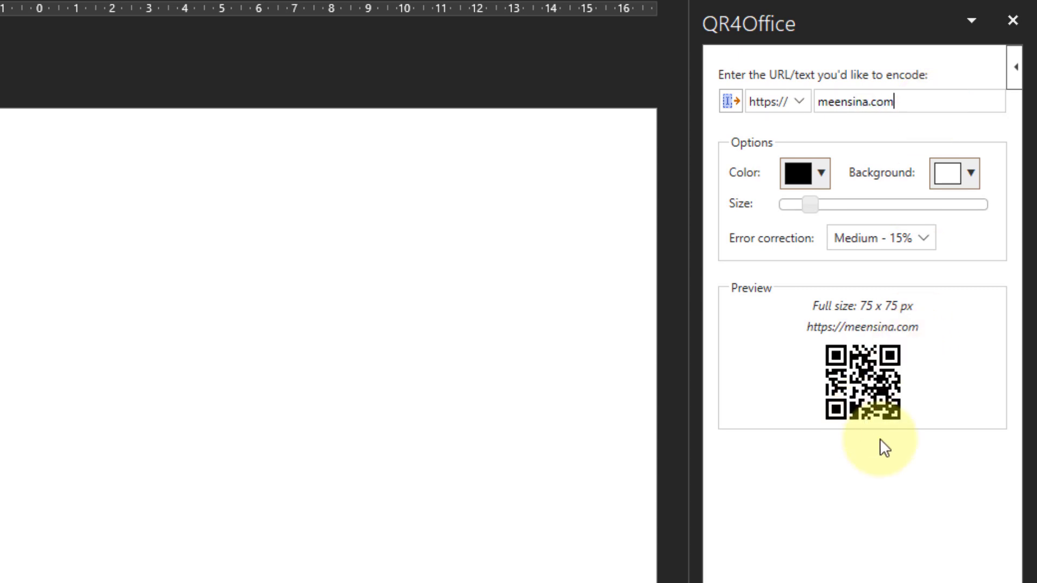
# Enlarge the QR code to 175 x 175 px and set its error correction to High - 30%.
pyautogui.moveTo(812, 206); pyautogui.dragTo(870, 209)
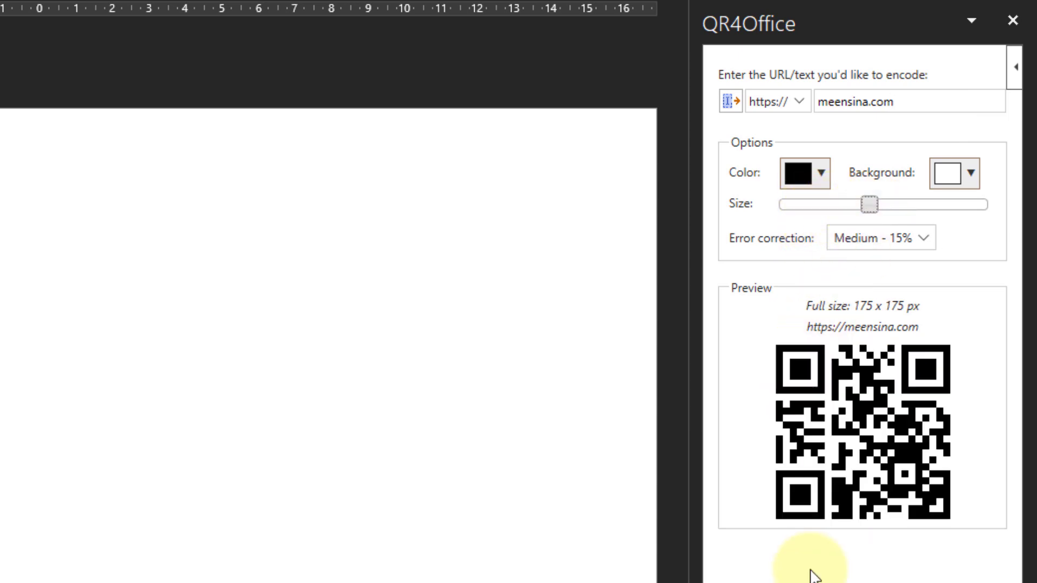
pyautogui.click(924, 248)
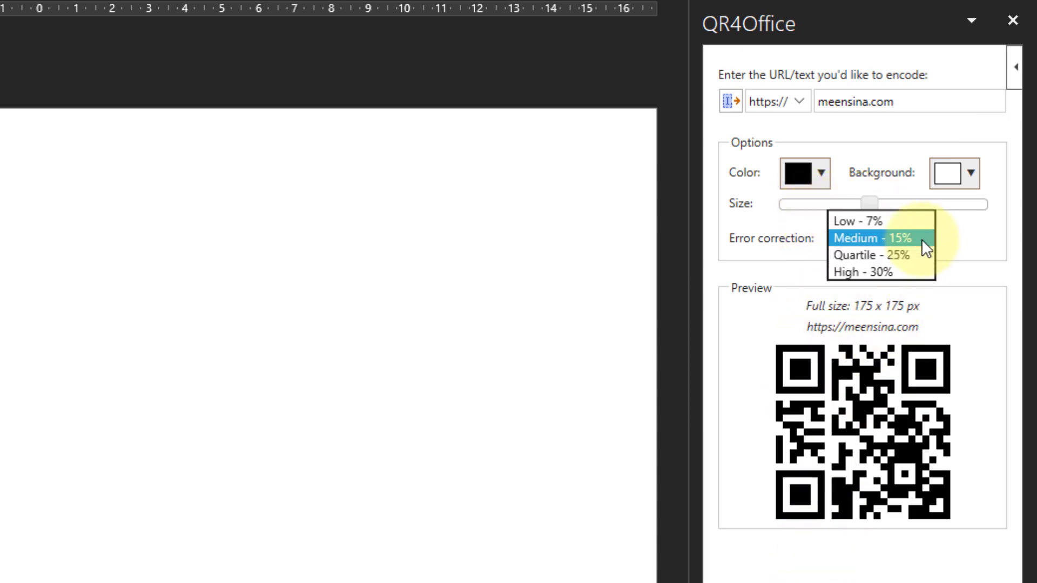
pyautogui.click(897, 273)
pyautogui.click(977, 256)
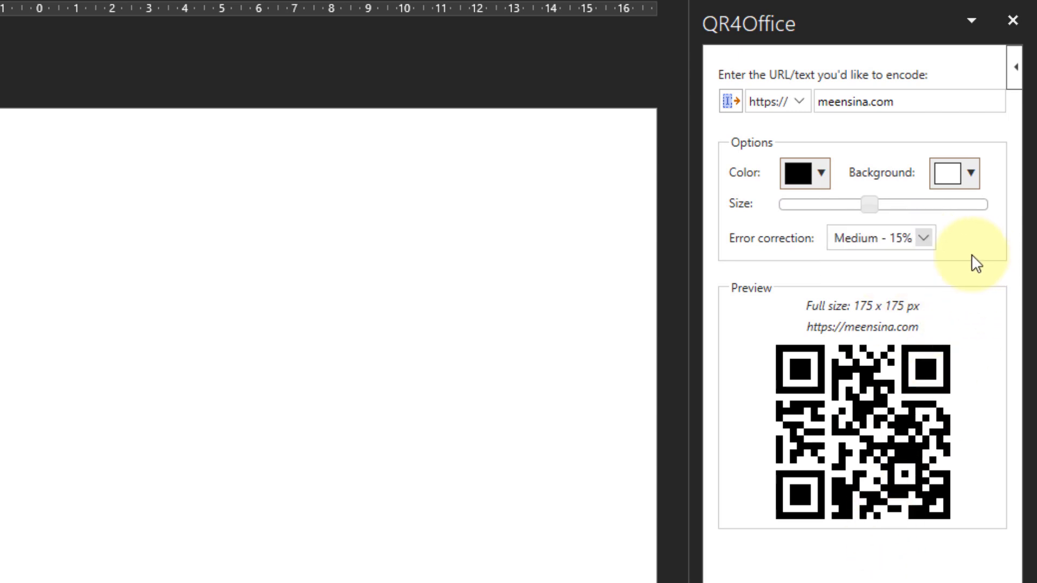
pyautogui.click(913, 245)
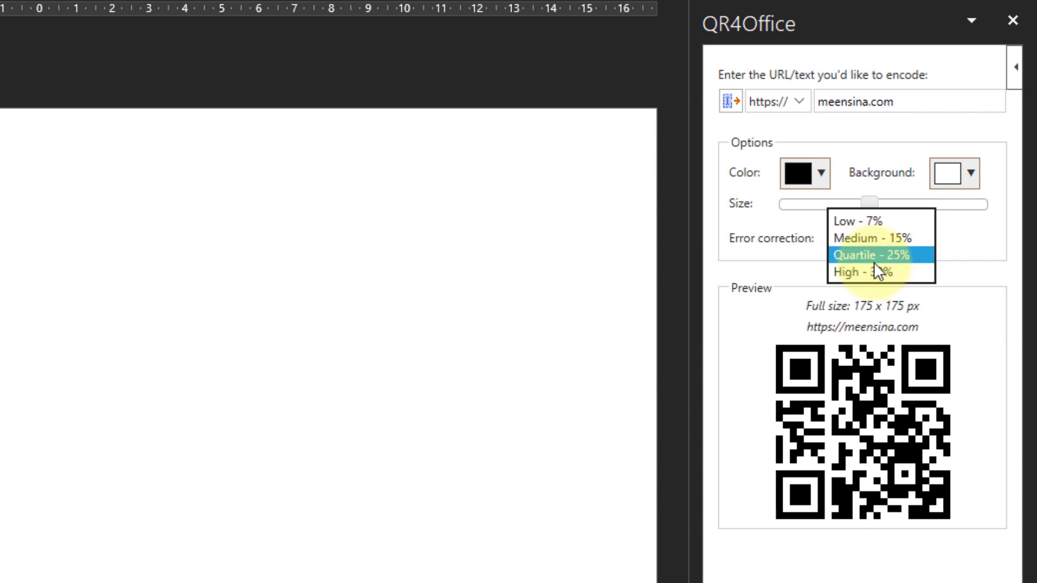
pyautogui.click(874, 262)
pyautogui.click(924, 239)
pyautogui.click(881, 259)
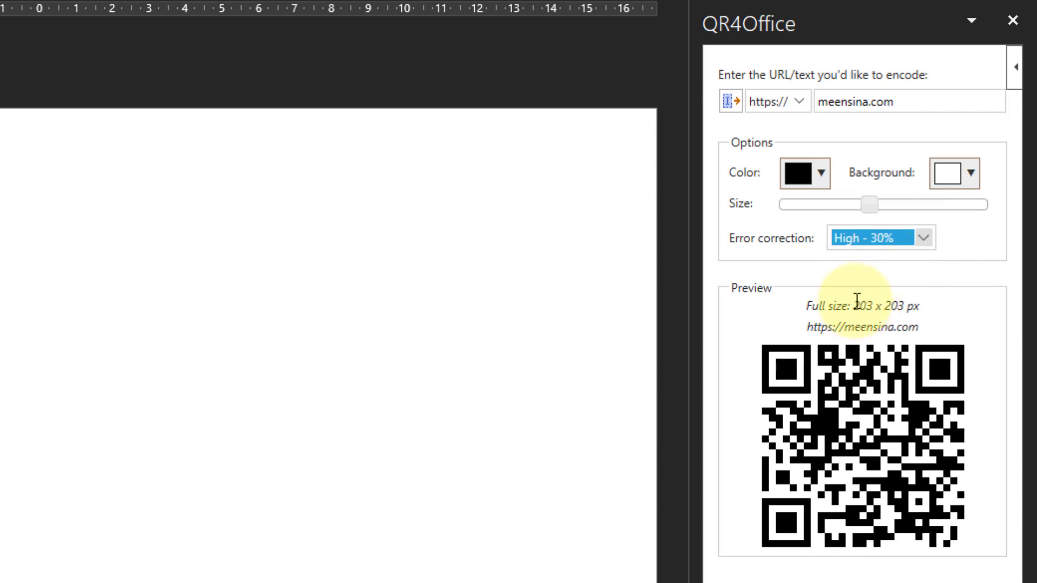
pyautogui.click(822, 177)
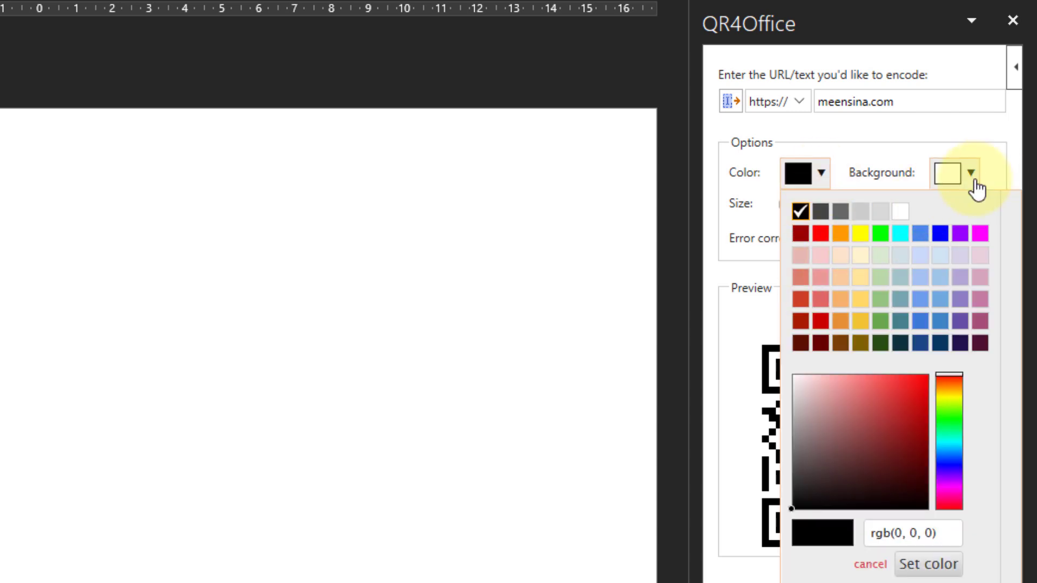
pyautogui.click(966, 110)
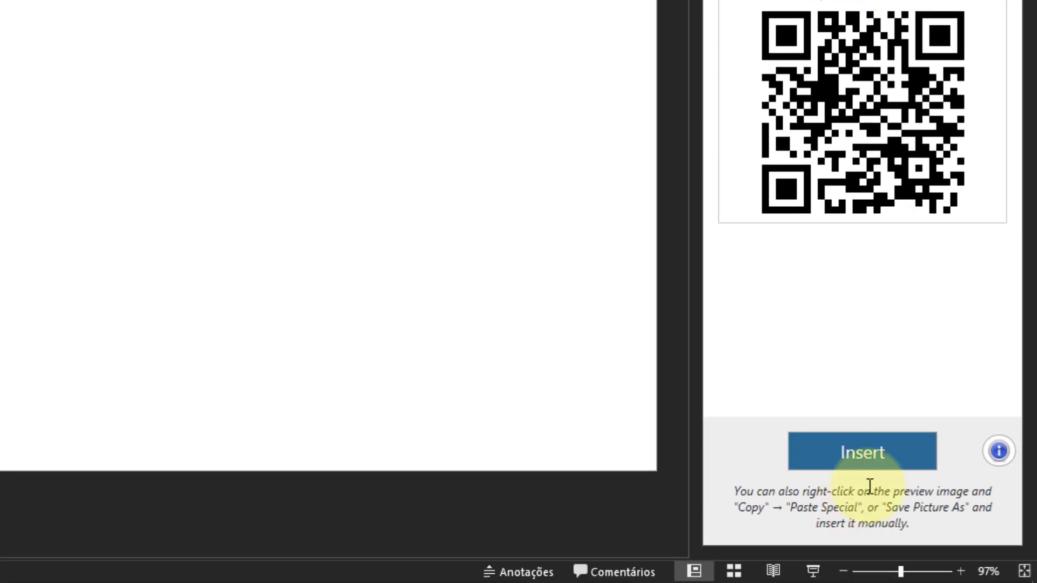
# Insert the QR code on the slide, scale it down and place it in the slide's lower-right corner.
pyautogui.click(878, 468)
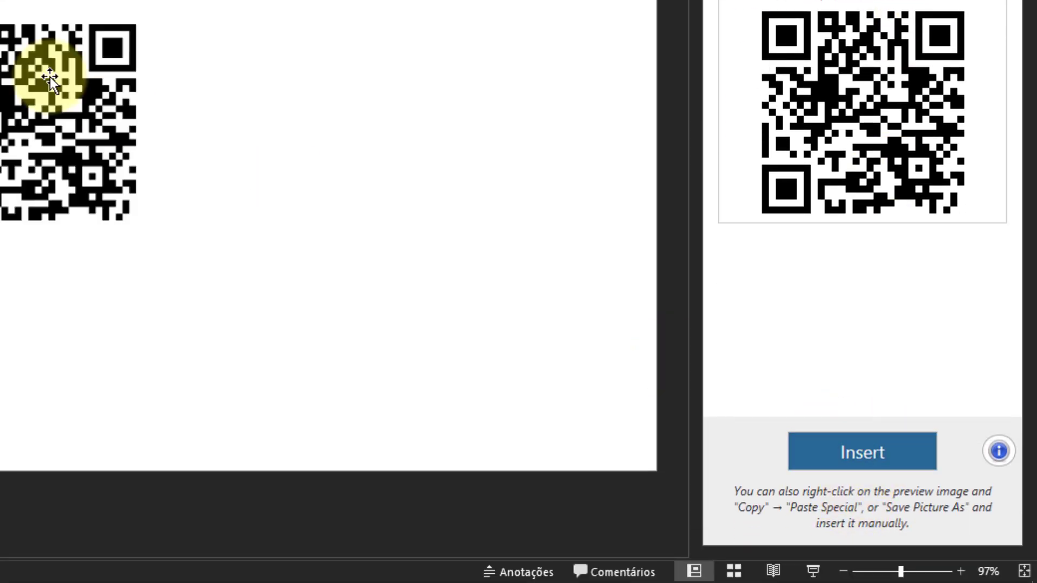
pyautogui.moveTo(398, 258); pyautogui.dragTo(113, 139)
pyautogui.moveTo(189, 239); pyautogui.dragTo(139, 186)
pyautogui.moveTo(112, 147); pyautogui.dragTo(768, 474)
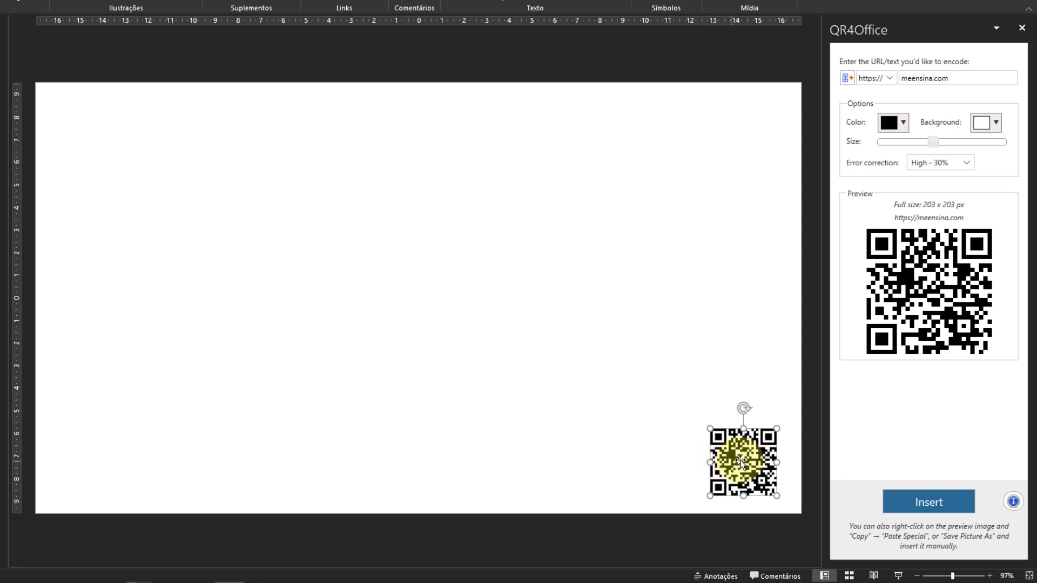
pyautogui.click(244, 153)
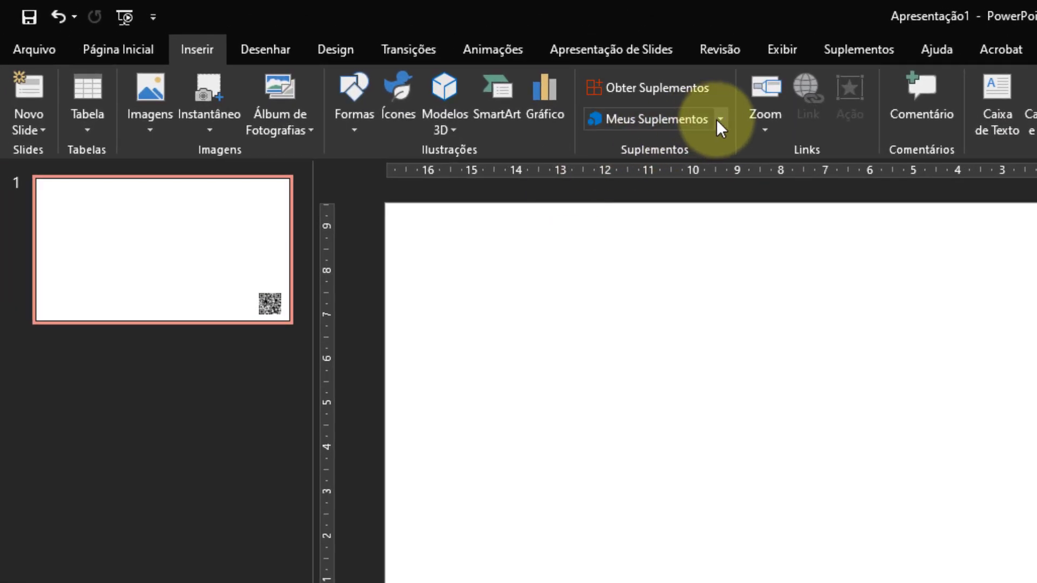
# Remove the QR4Office add-in from the installed Office add-ins and leave the add-in manager.
pyautogui.click(719, 118)
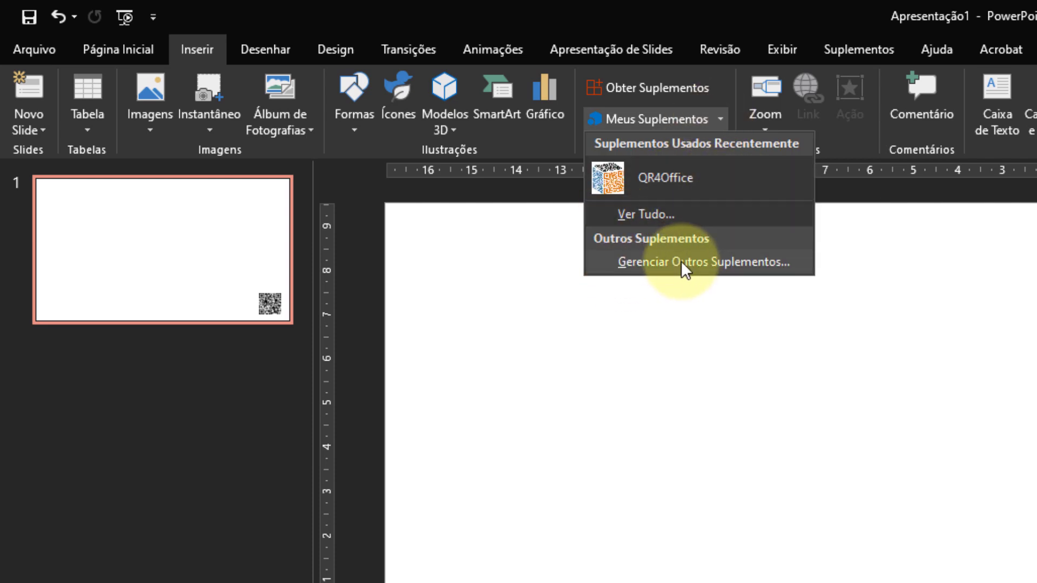
pyautogui.click(659, 214)
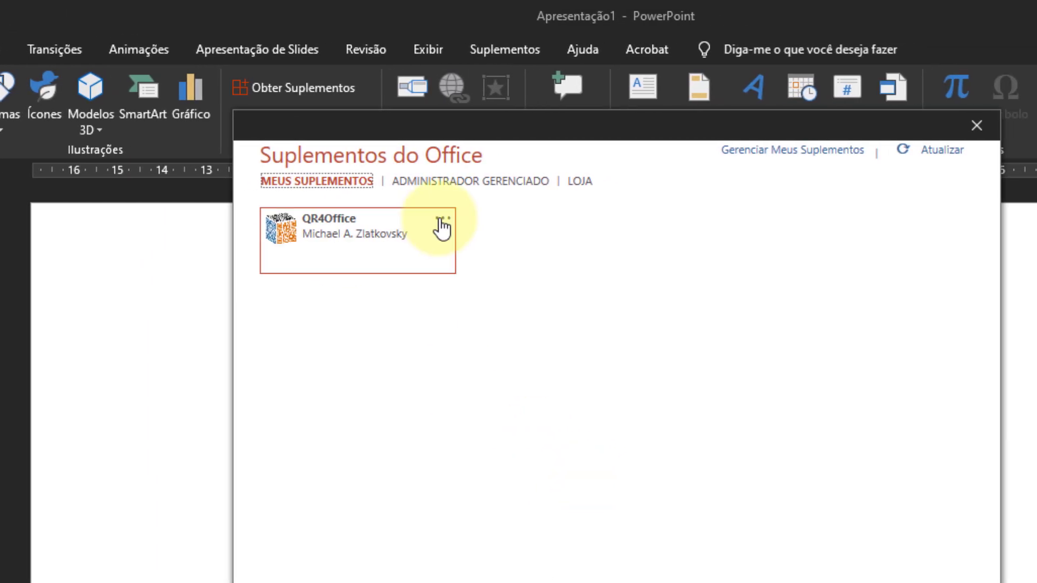
pyautogui.click(446, 220)
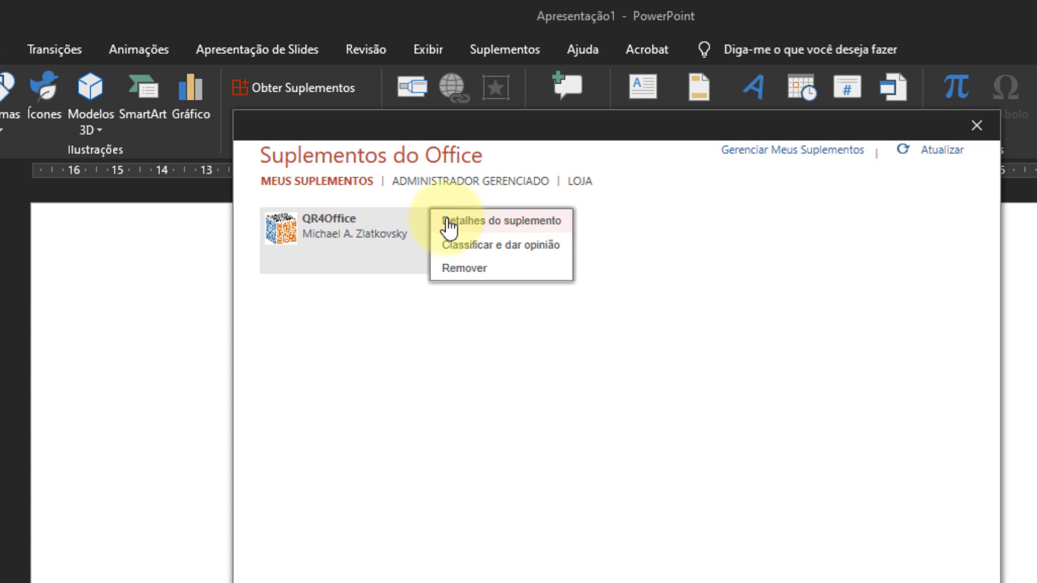
pyautogui.click(485, 267)
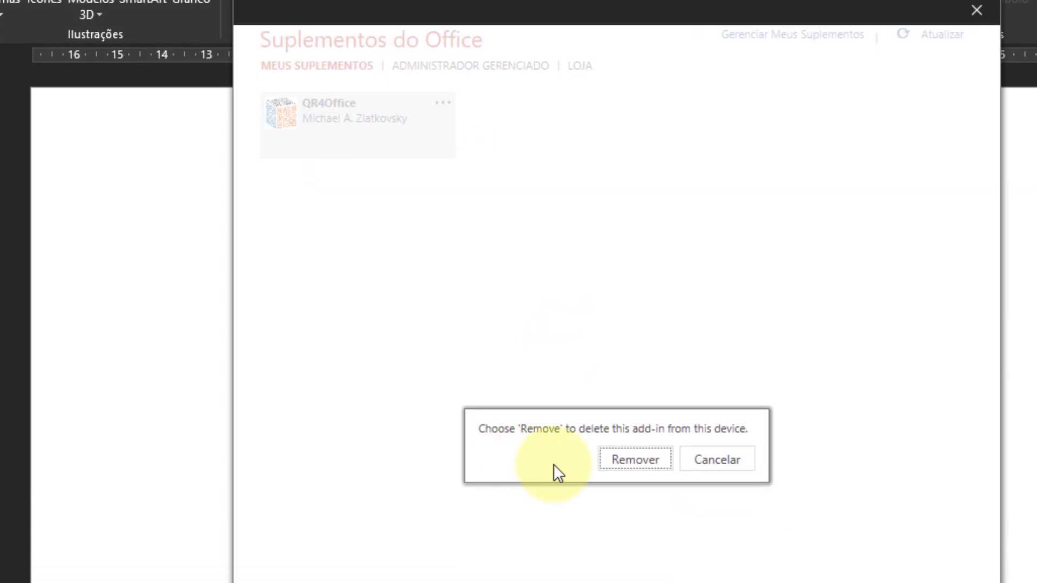
pyautogui.click(637, 575)
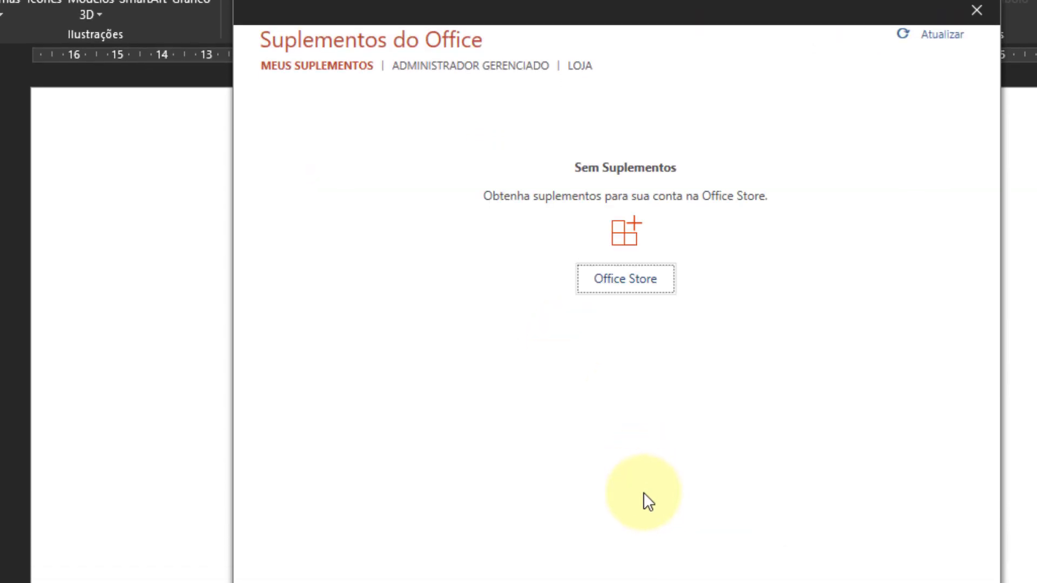
pyautogui.click(977, 10)
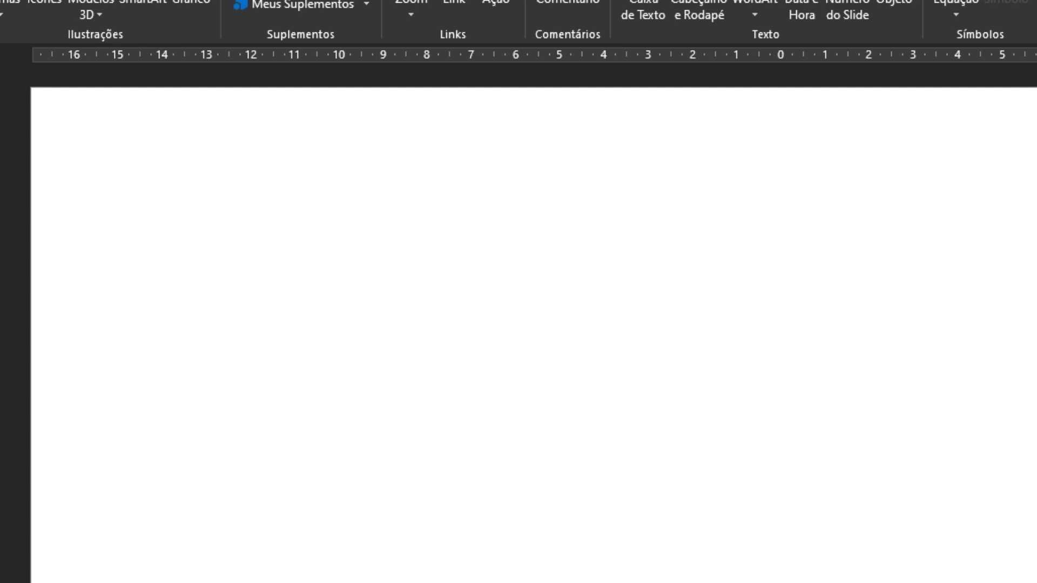
# Paste the six-item numbered list (VPN to Robótica) on the slide and move it slightly upward.
pyautogui.hotkey('ctrl', 'v')
pyautogui.moveTo(500, 338); pyautogui.dragTo(887, 323)
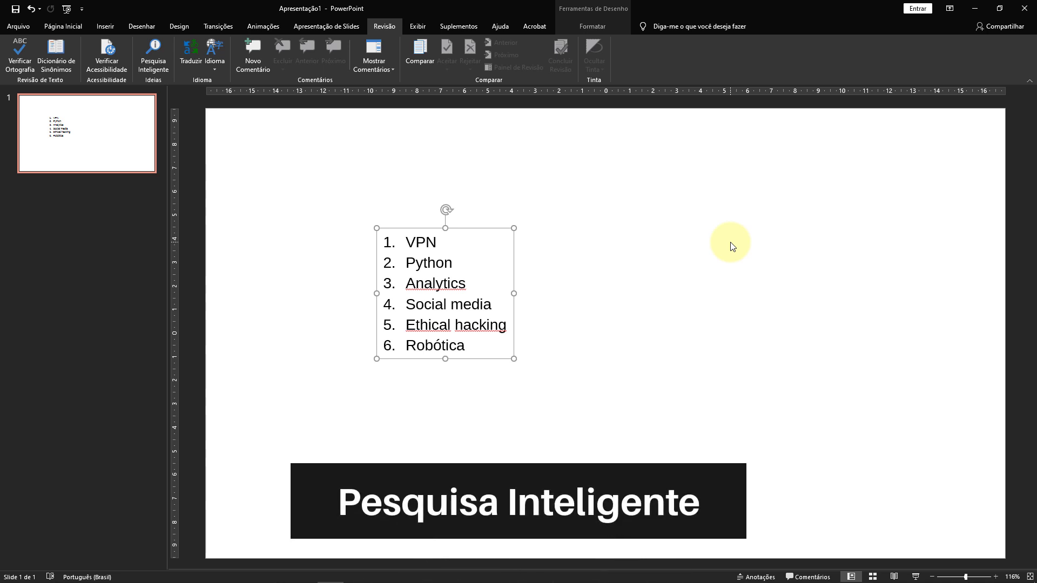
pyautogui.moveTo(470, 228); pyautogui.dragTo(480, 201)
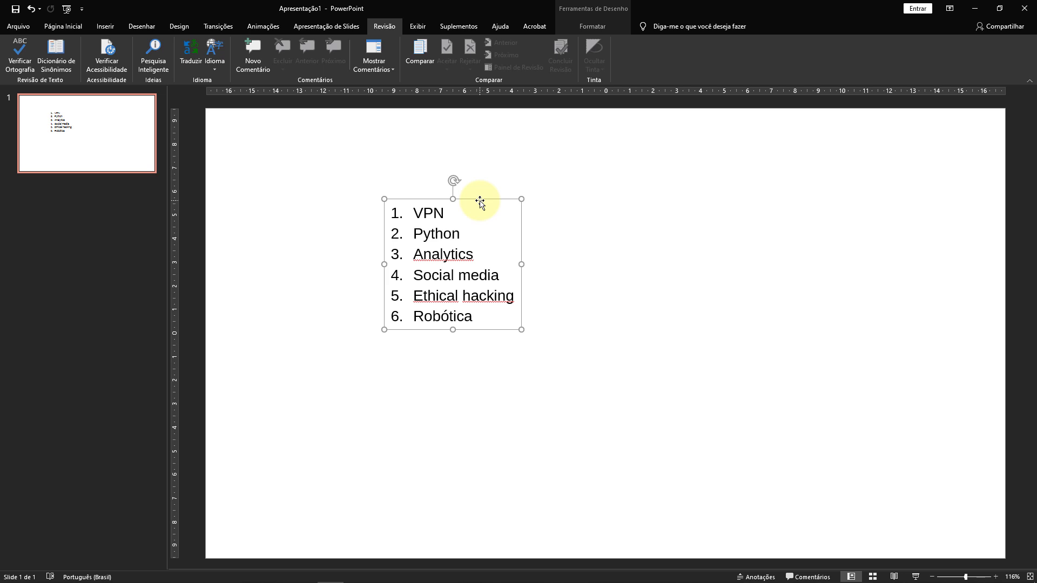
# Look up the list item "Python" with Pesquisa Inteligente.
pyautogui.click(451, 234)
pyautogui.moveTo(460, 236); pyautogui.dragTo(429, 236)
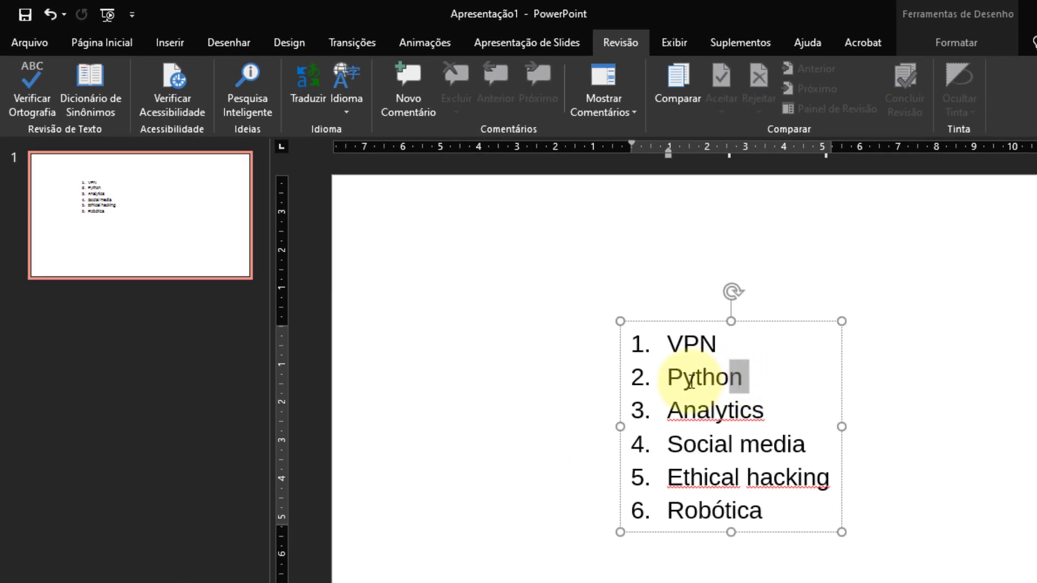
pyautogui.moveTo(691, 383); pyautogui.dragTo(679, 382)
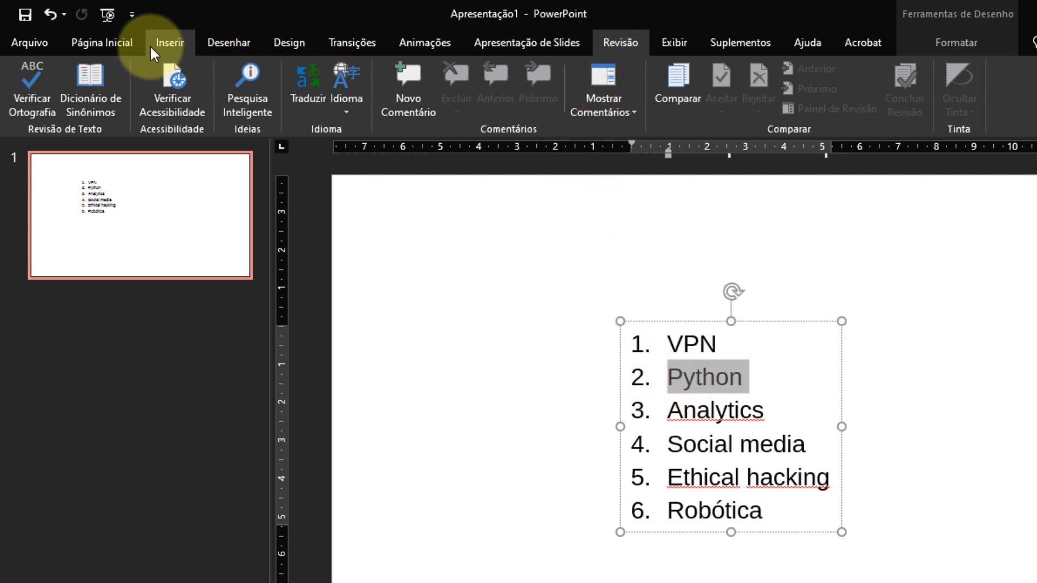
pyautogui.click(102, 43)
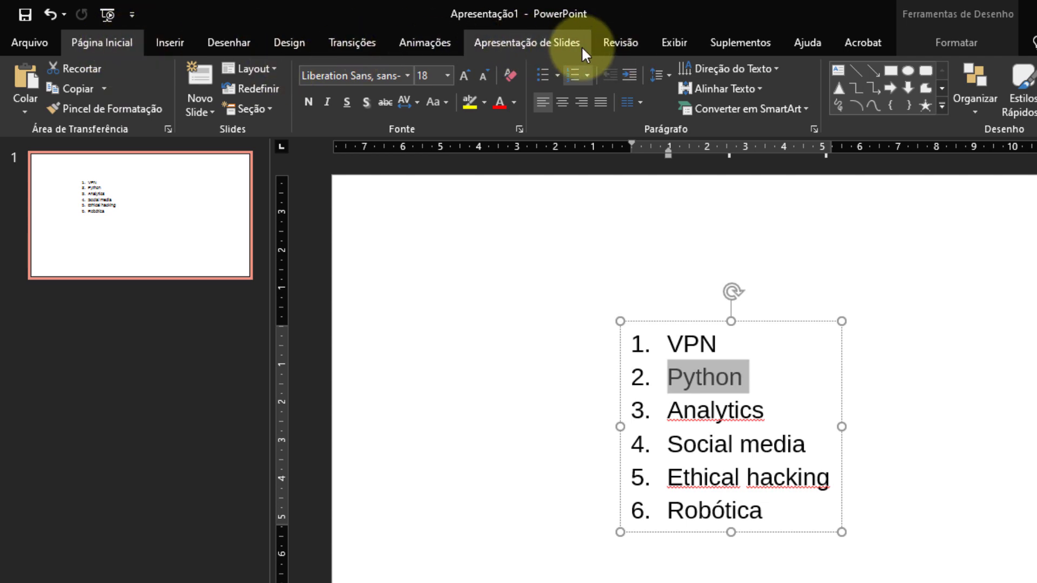
pyautogui.click(627, 42)
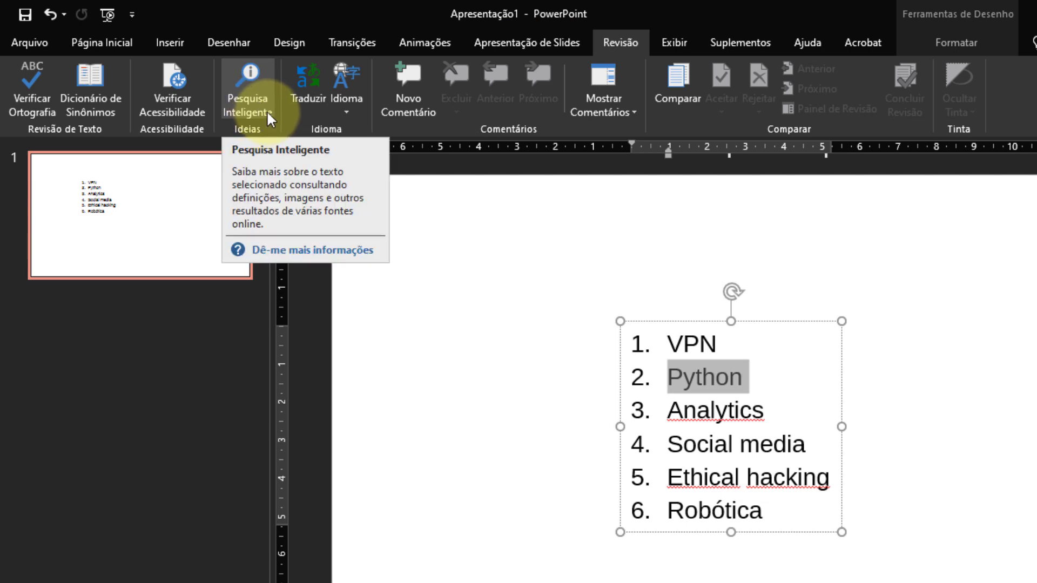
pyautogui.click(264, 103)
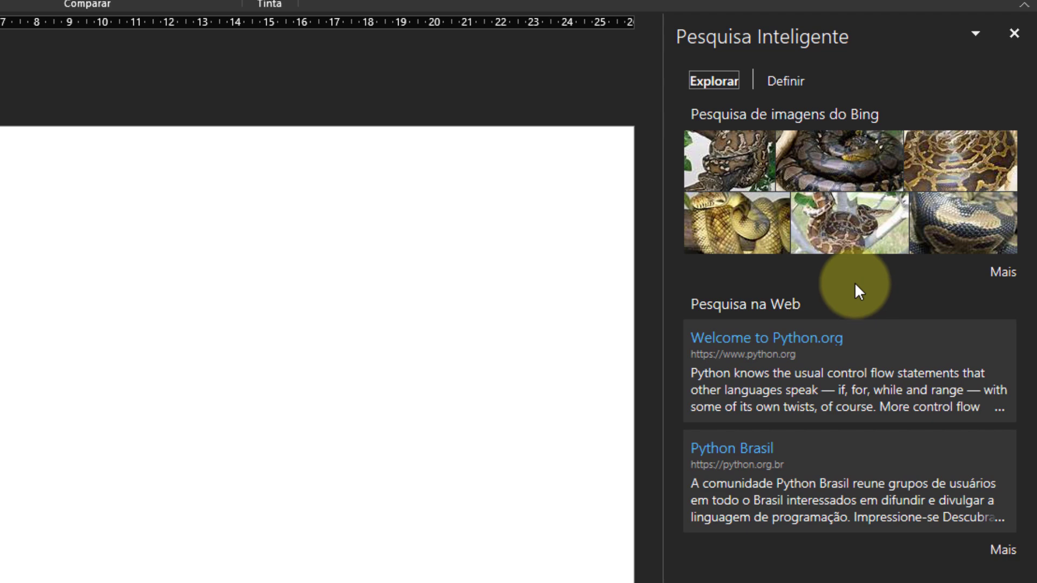
# Examine the full set of Bing image results for Python and return to the lookup overview.
pyautogui.click(1003, 273)
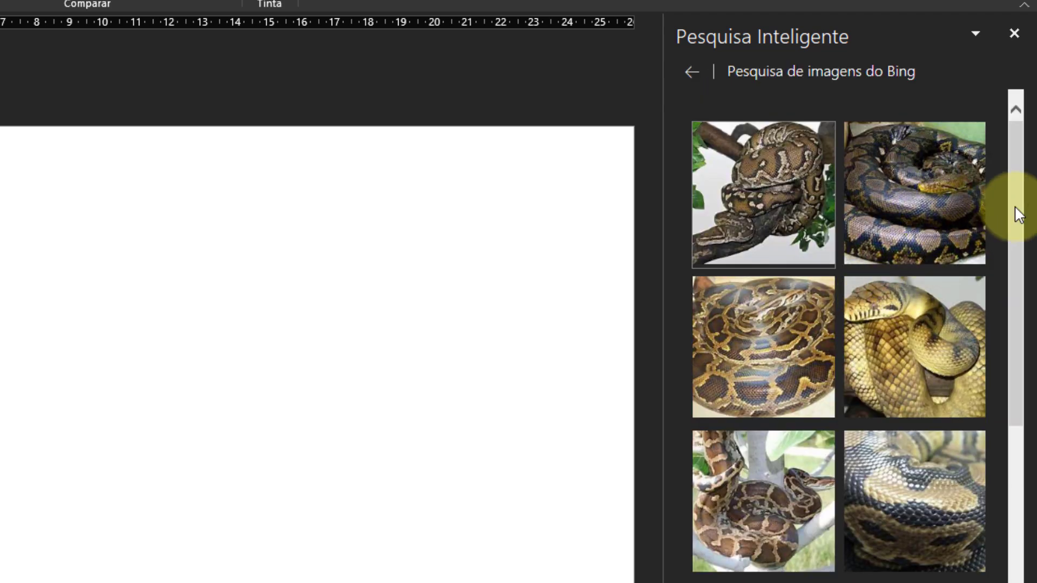
pyautogui.moveTo(1021, 157); pyautogui.dragTo(1025, 262)
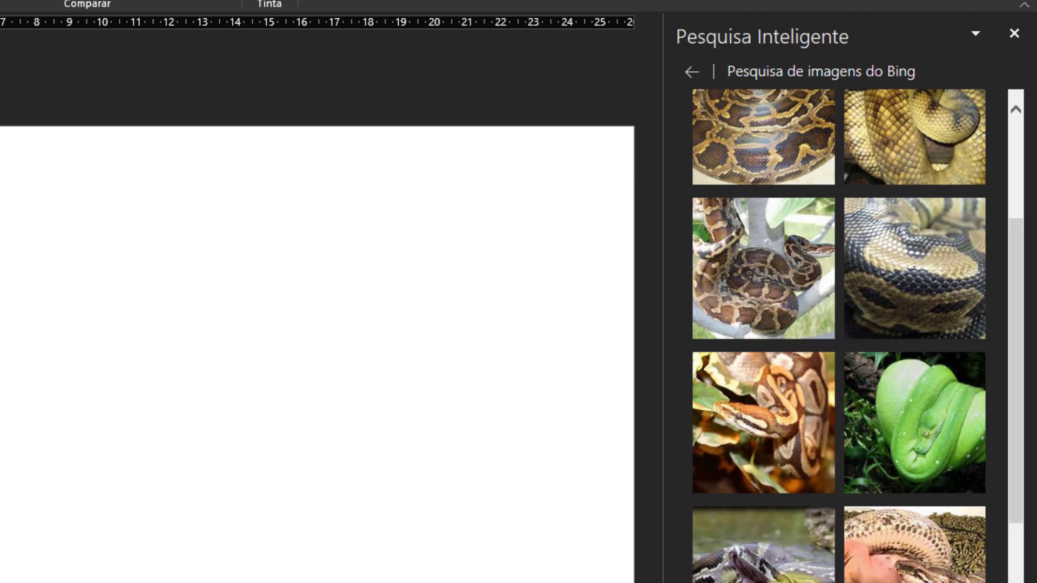
pyautogui.click(693, 73)
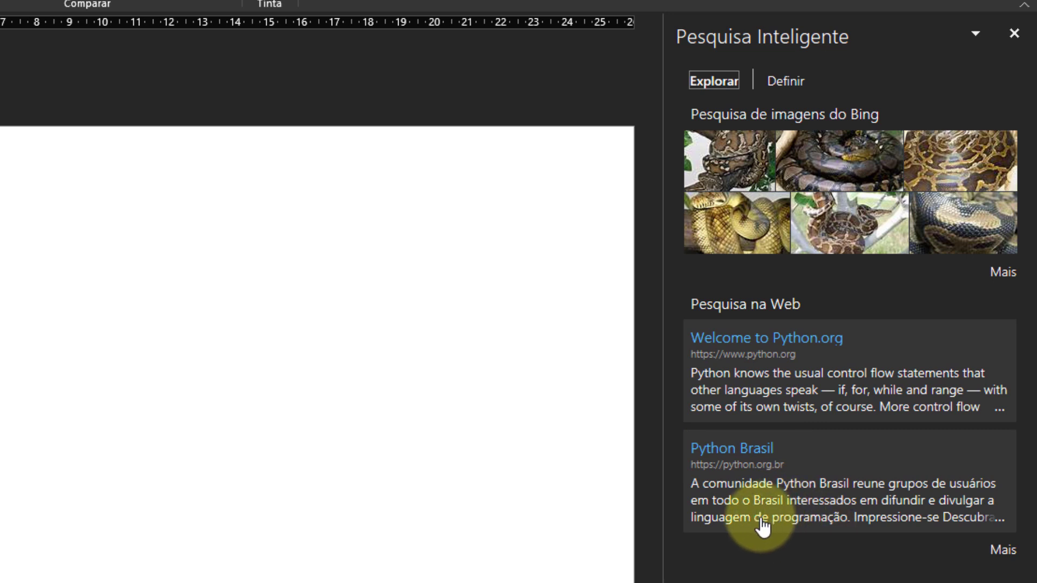
# Examine the full list of web results for Python and return to the lookup overview.
pyautogui.click(1003, 551)
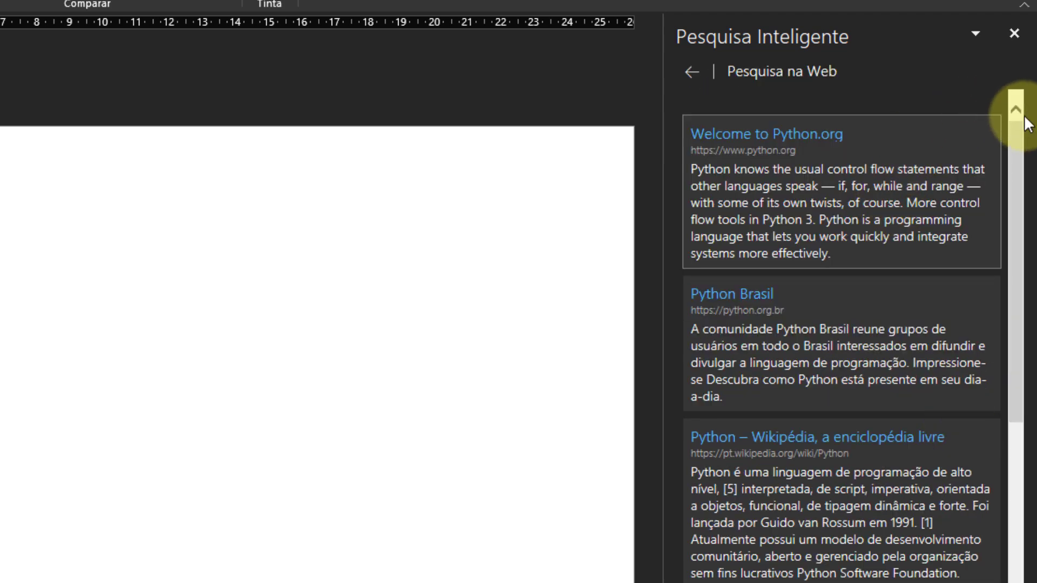
pyautogui.moveTo(1018, 137); pyautogui.dragTo(1007, 427)
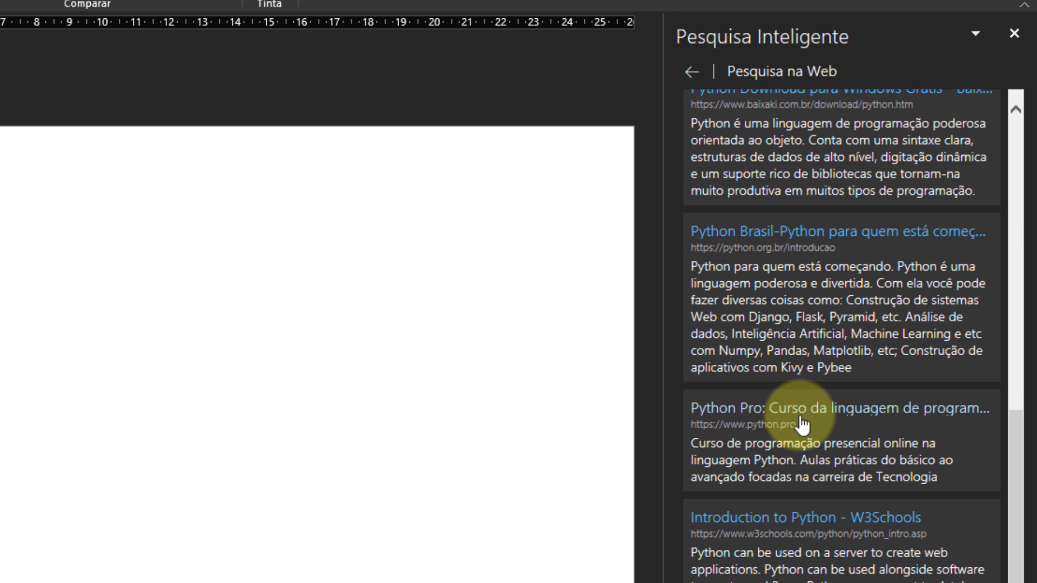
pyautogui.click(693, 72)
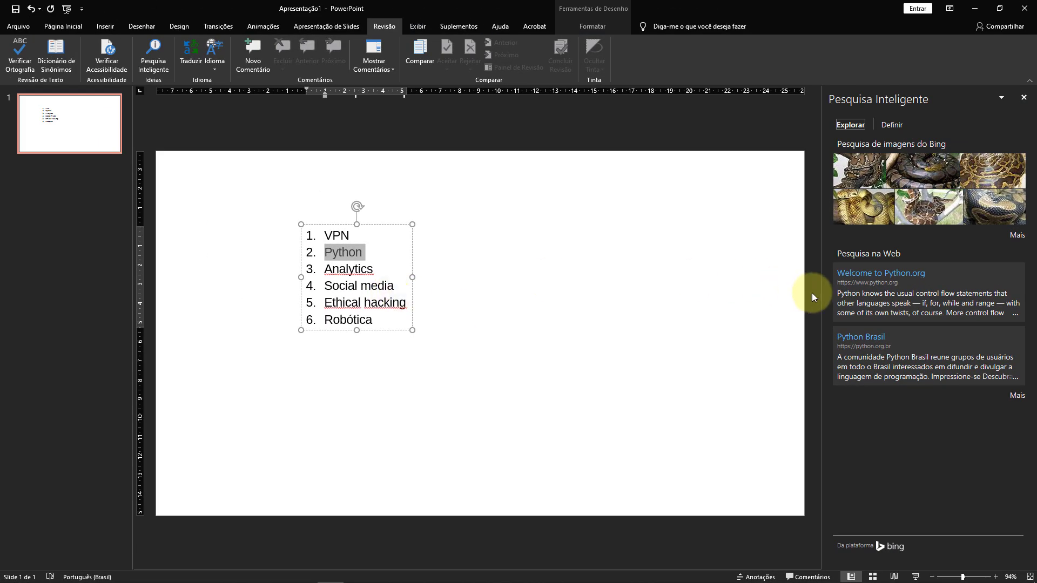
# Select the list item "Analytics", then close Pesquisa Inteligente and clear the selection.
pyautogui.moveTo(373, 271); pyautogui.dragTo(335, 276)
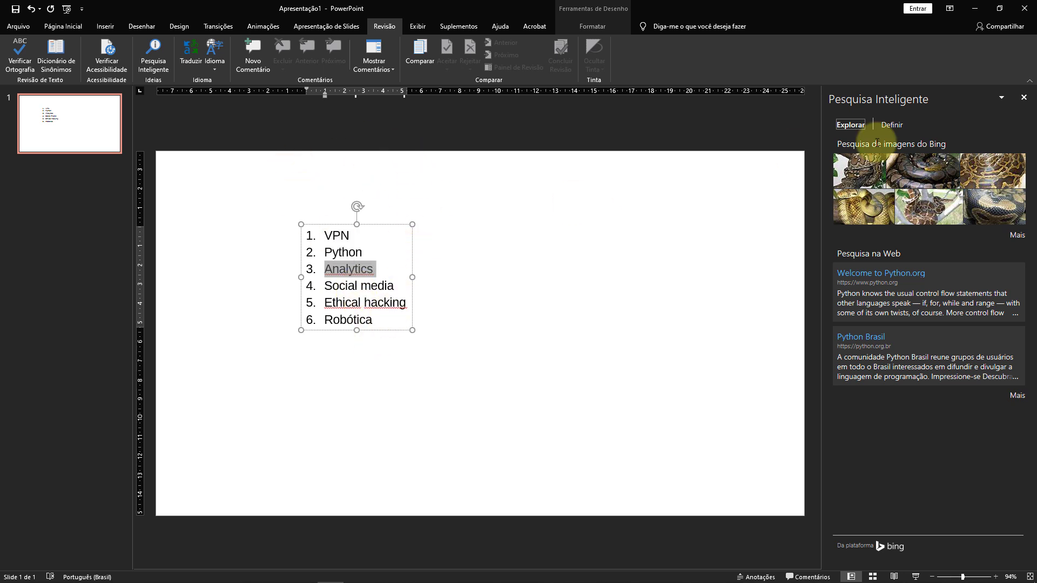
pyautogui.click(1024, 97)
pyautogui.click(537, 299)
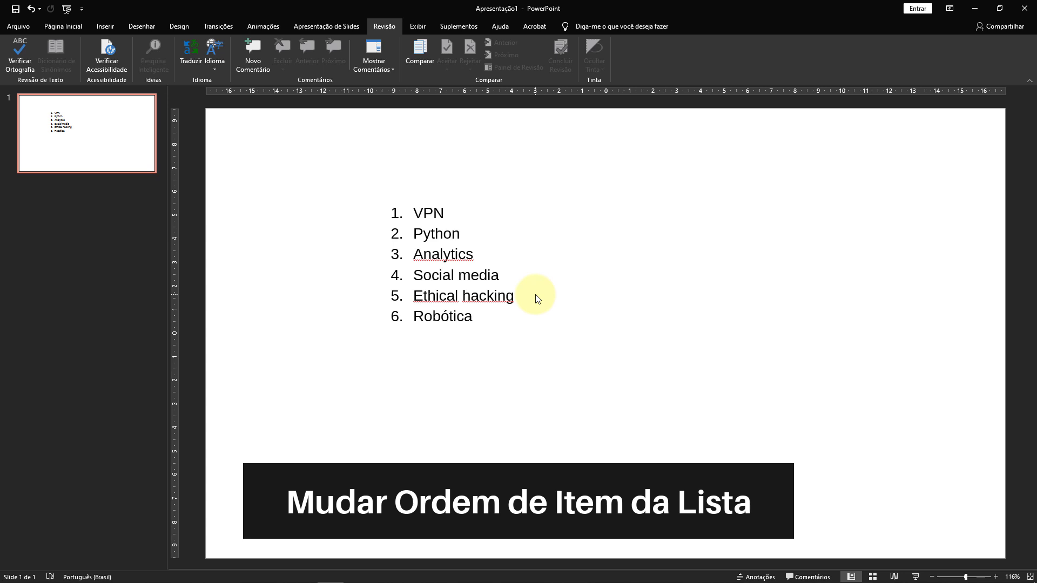
# Move the list item "Social media" up the numbered list and back down, one position at a time.
pyautogui.click(489, 275)
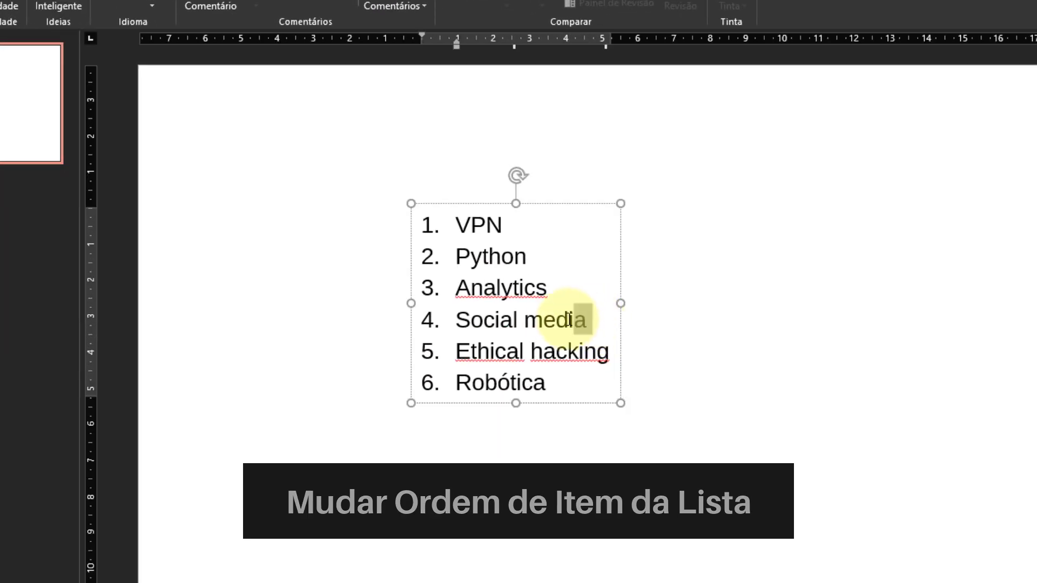
pyautogui.moveTo(570, 319); pyautogui.dragTo(464, 320)
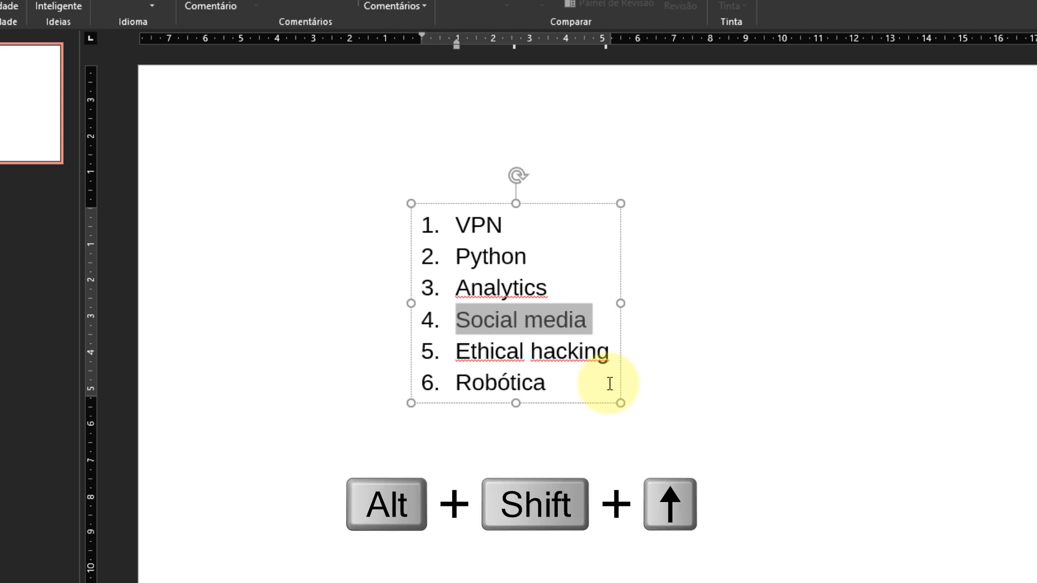
pyautogui.hotkey('alt', 'shift', 'Up')
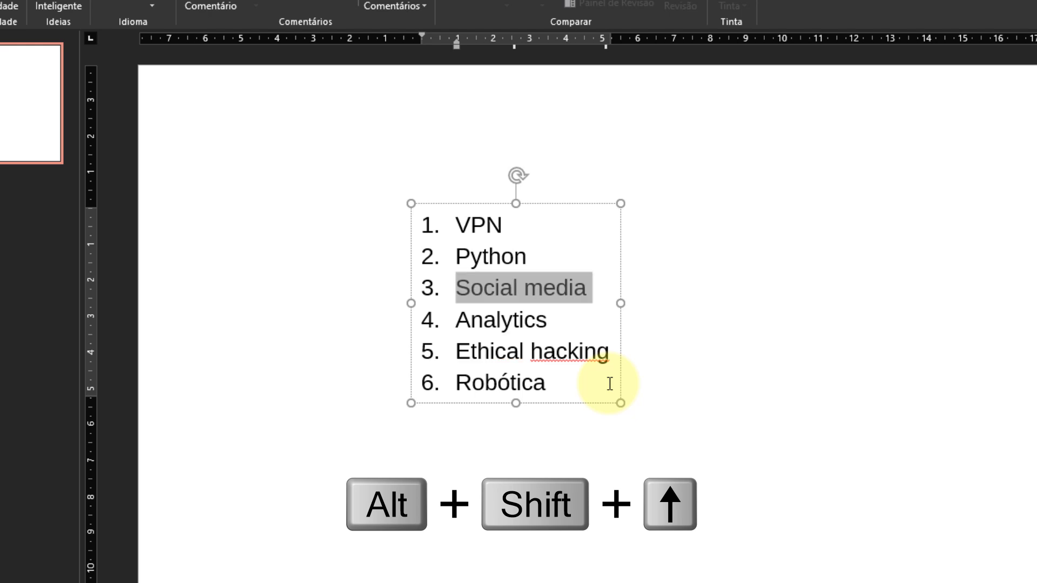
pyautogui.hotkey('alt', 'shift', 'Up')
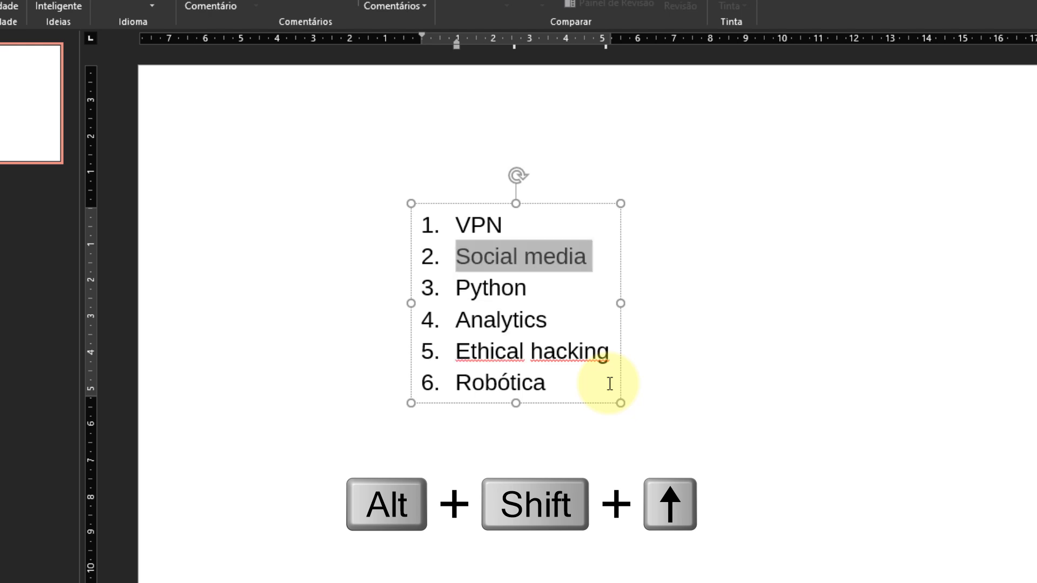
pyautogui.hotkey('alt', 'shift', 'Up')
pyautogui.hotkey('alt', 'shift', 'Down')
pyautogui.hotkey('alt', 'shift', 'Down')
pyautogui.hotkey('alt', 'shift', 'Down')
pyautogui.hotkey('alt', 'shift', 'Down')
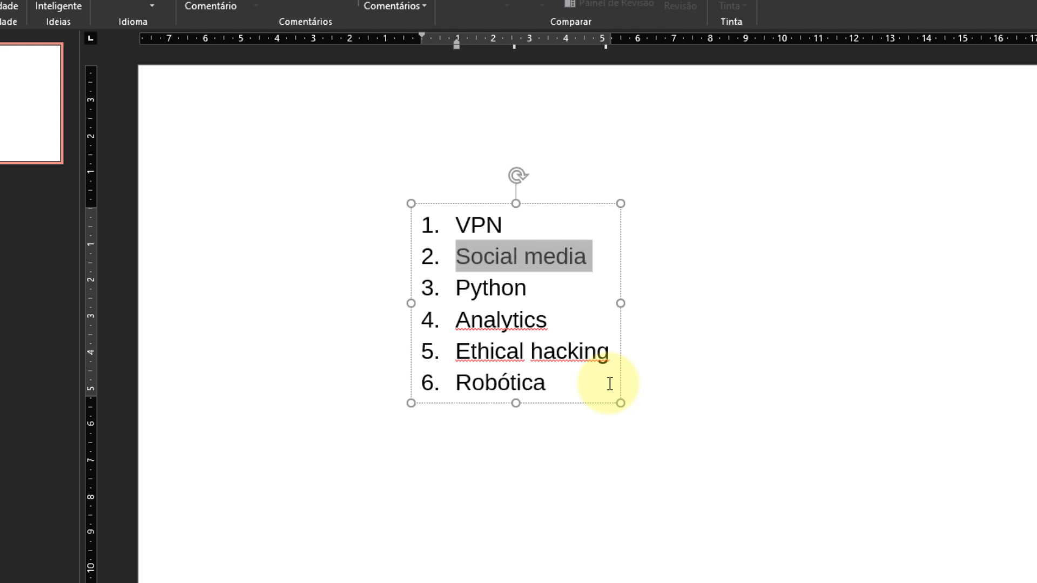
pyautogui.hotkey('alt', 'shift', 'Down')
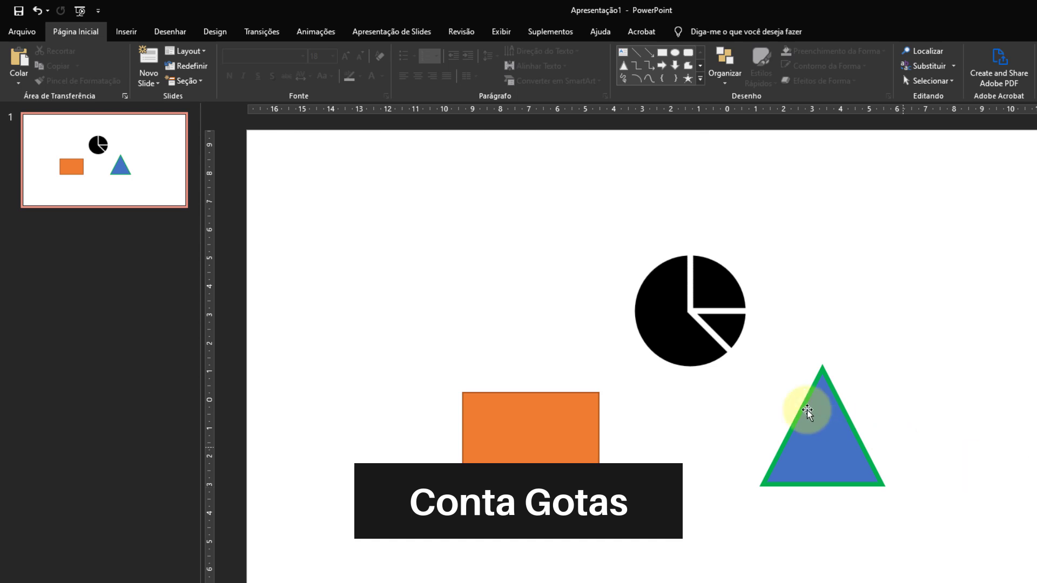
# Fill the orange rectangle with the green of the triangle's outline, RGB(0,176,80), using the Conta-gotas eyedropper.
pyautogui.click(548, 432)
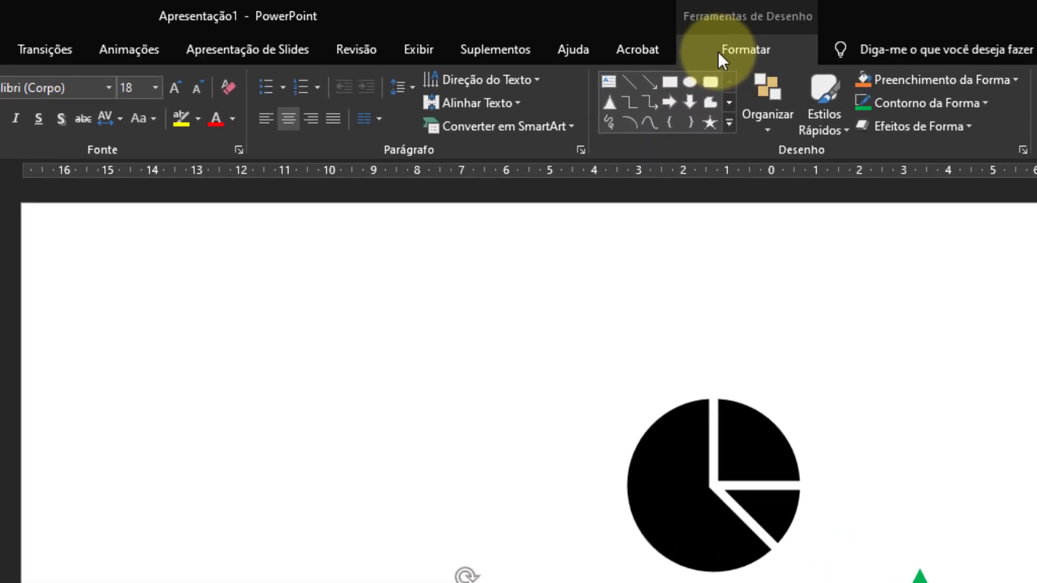
pyautogui.click(694, 32)
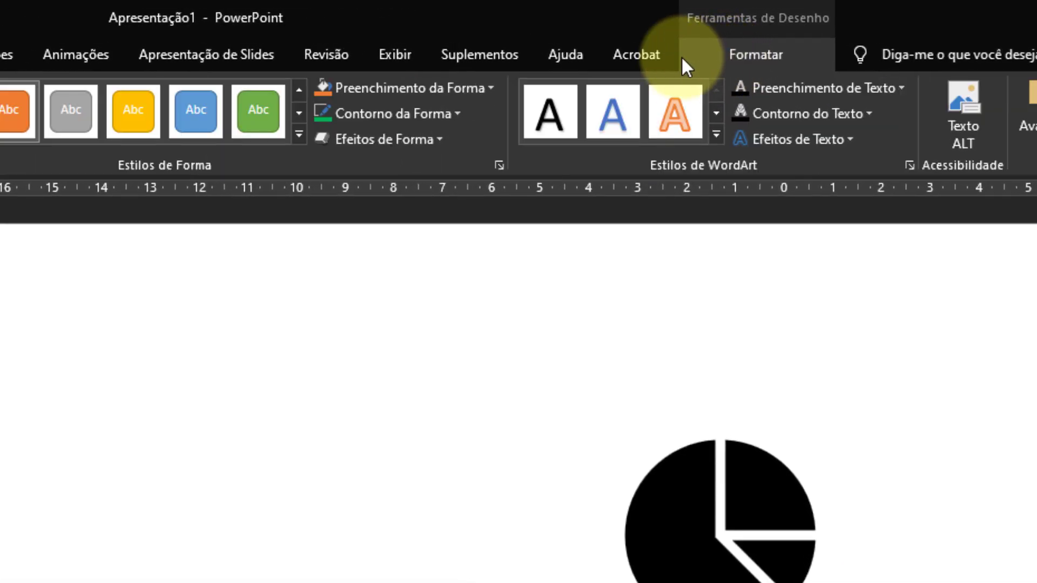
pyautogui.click(465, 86)
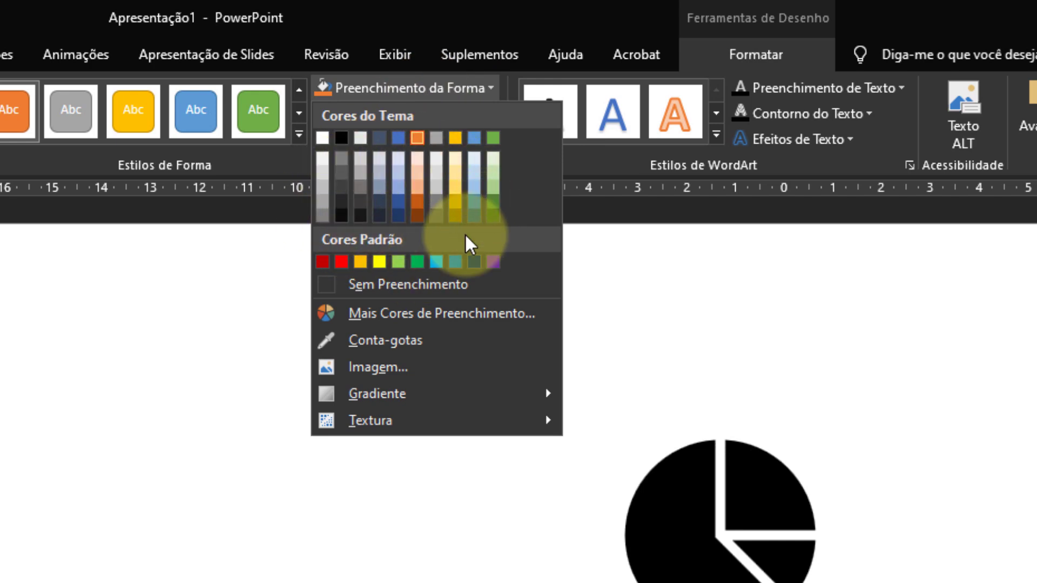
pyautogui.click(387, 339)
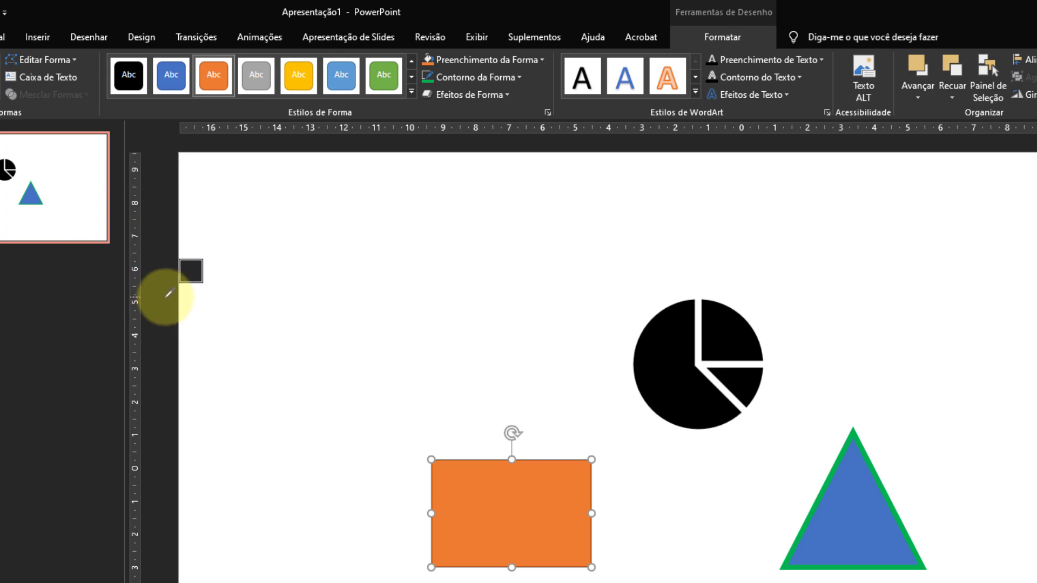
pyautogui.click(846, 450)
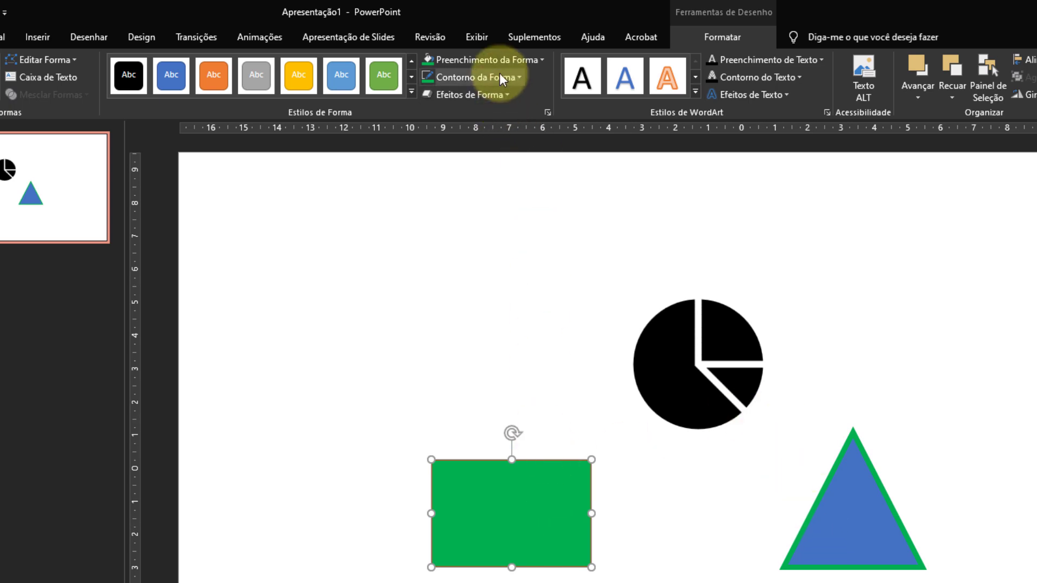
# Recolour the triangle's outline with the black sampled from the pie-chart icon using the Conta-gotas eyedropper, and deselect it.
pyautogui.click(831, 497)
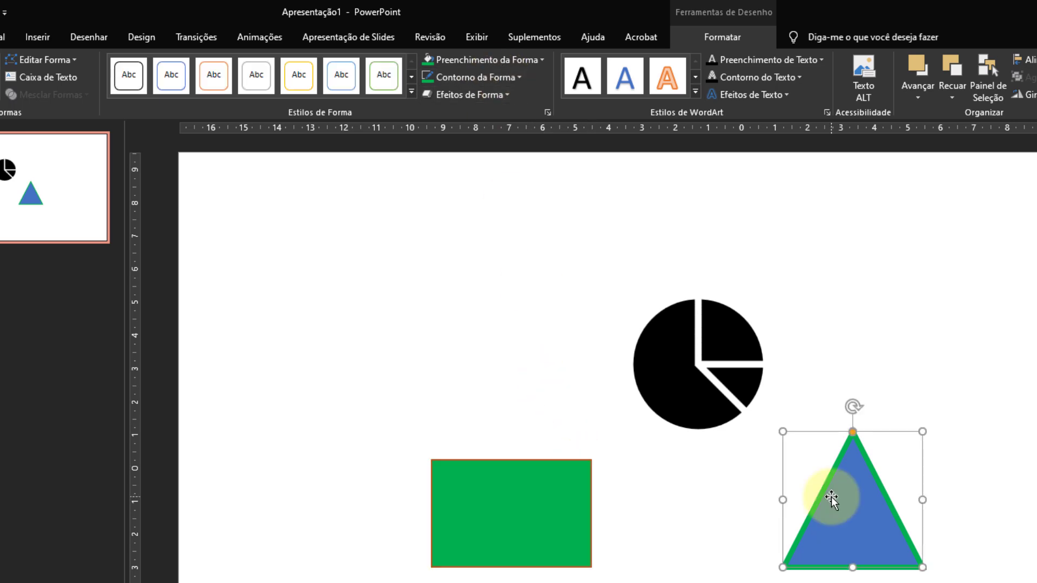
pyautogui.click(516, 78)
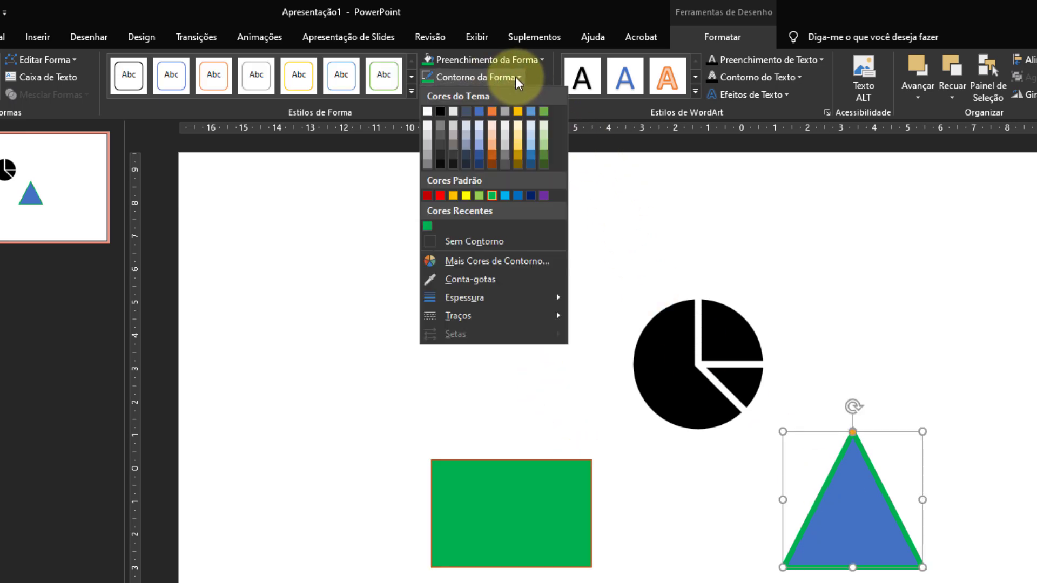
pyautogui.click(491, 277)
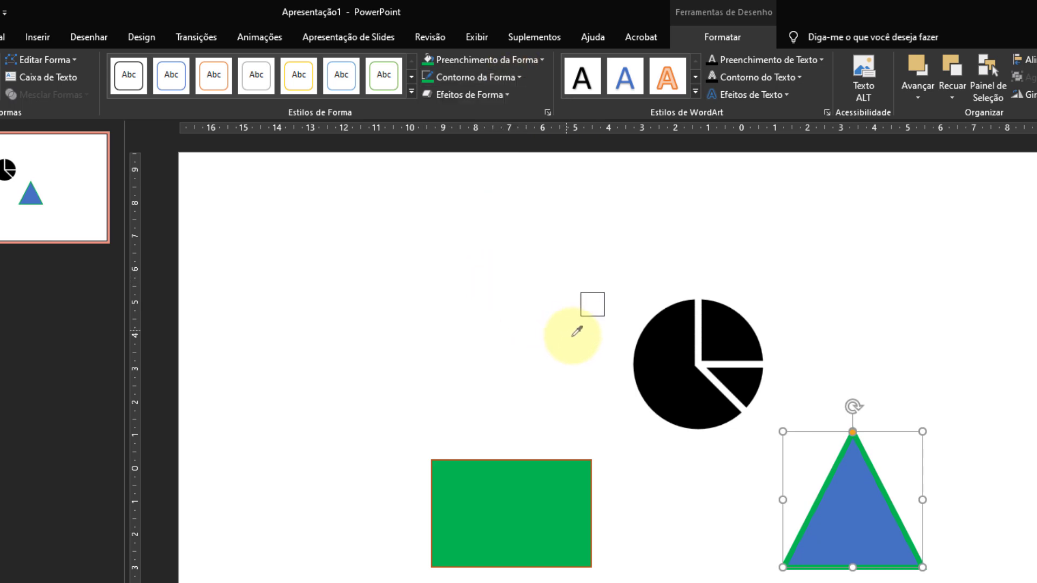
pyautogui.click(665, 346)
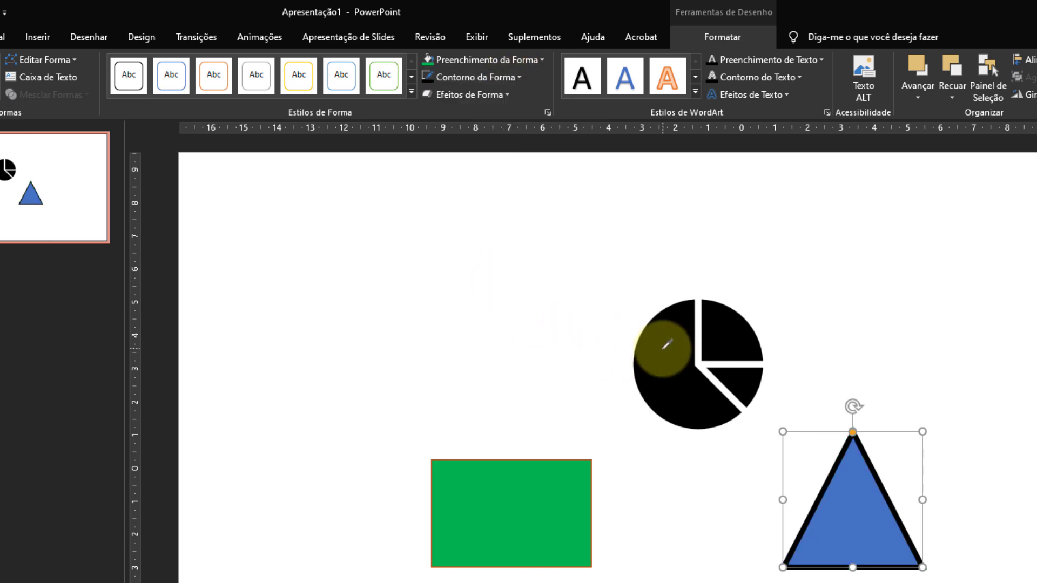
pyautogui.click(838, 355)
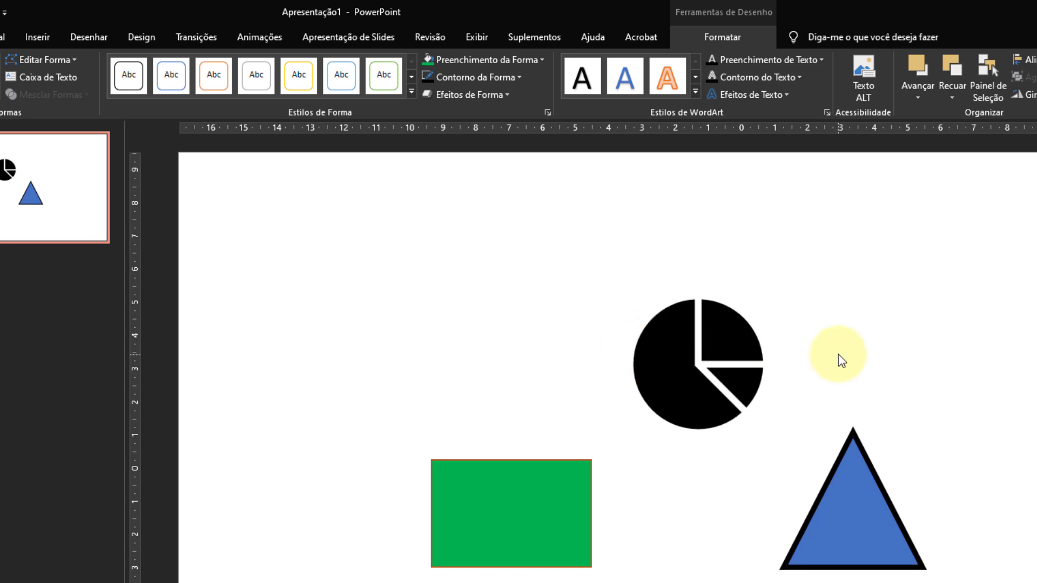
# Fill the pie-chart icon with the blue sampled from the triangle's interior using the Conta-gotas eyedropper.
pyautogui.click(690, 355)
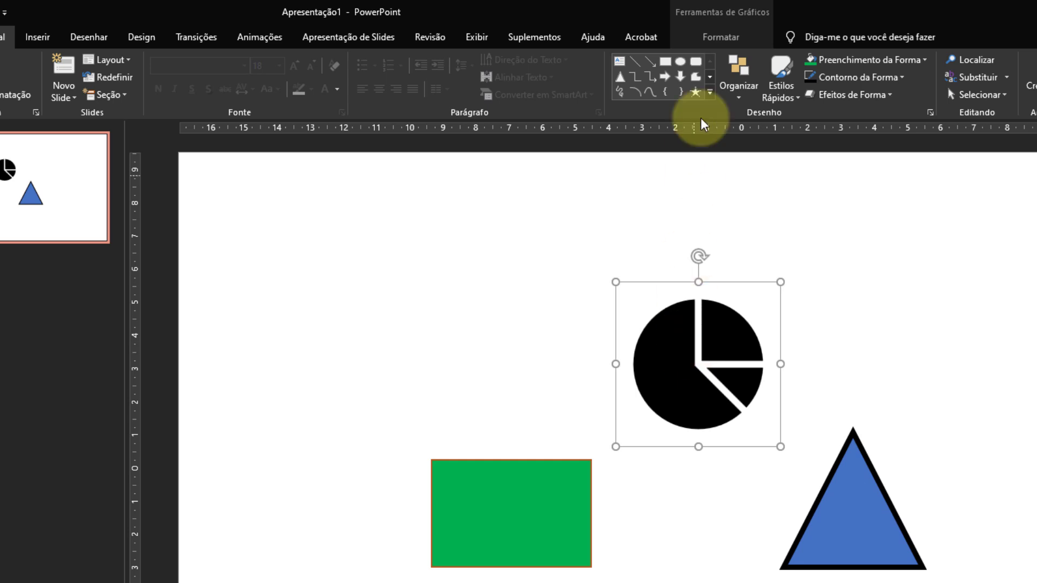
pyautogui.click(719, 41)
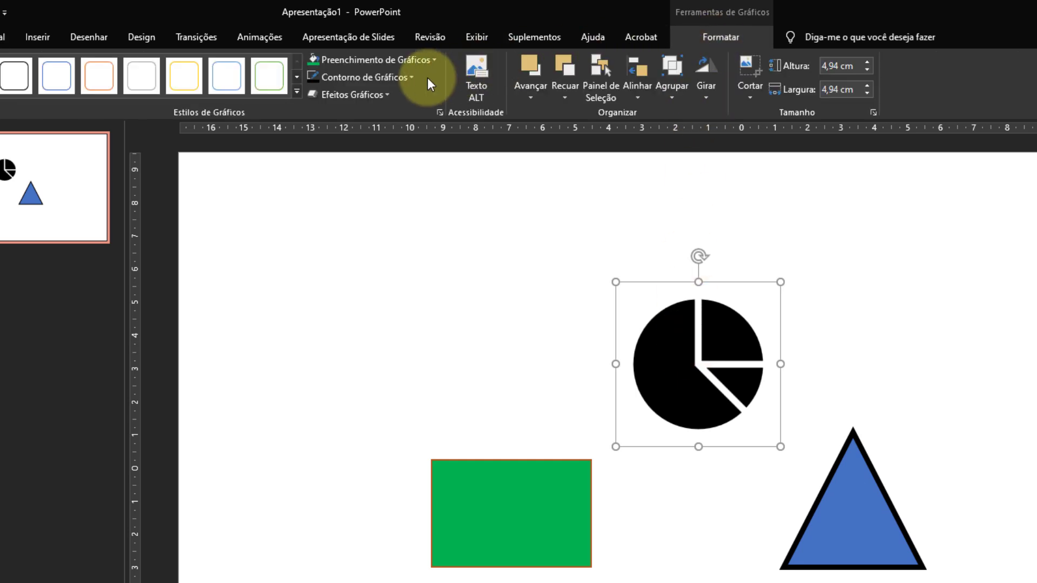
pyautogui.click(428, 61)
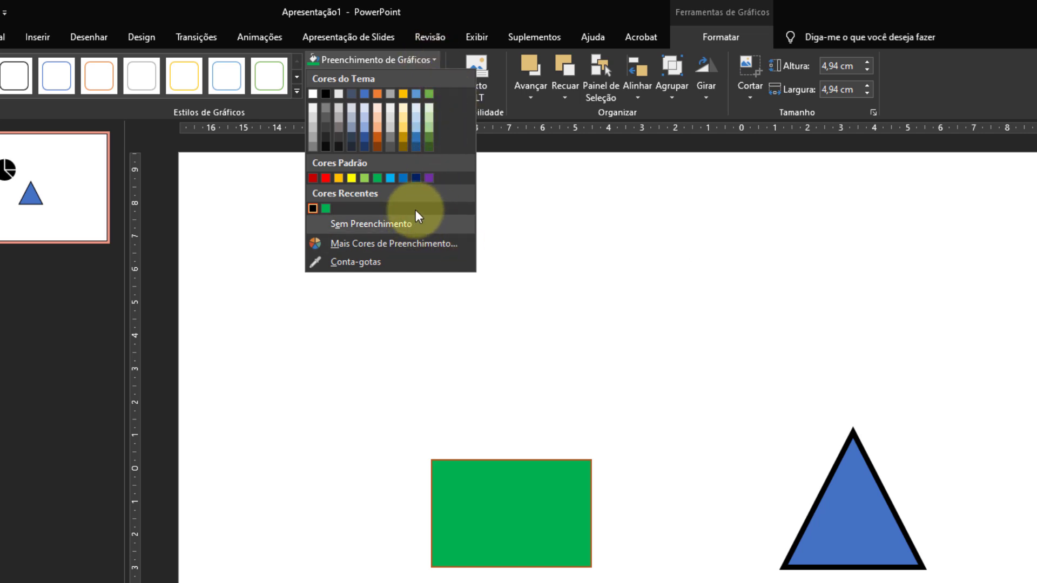
pyautogui.click(373, 262)
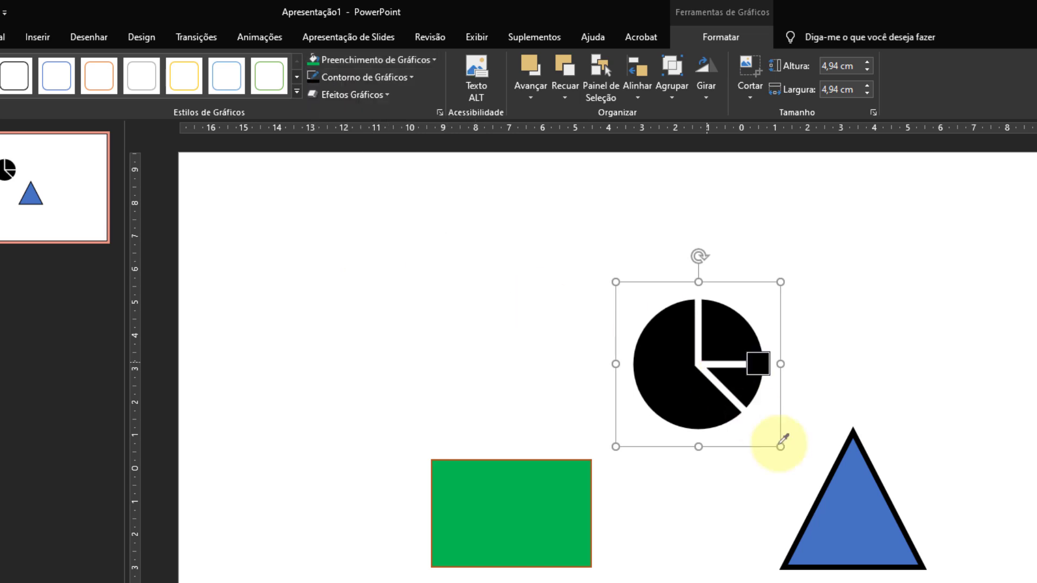
pyautogui.click(855, 519)
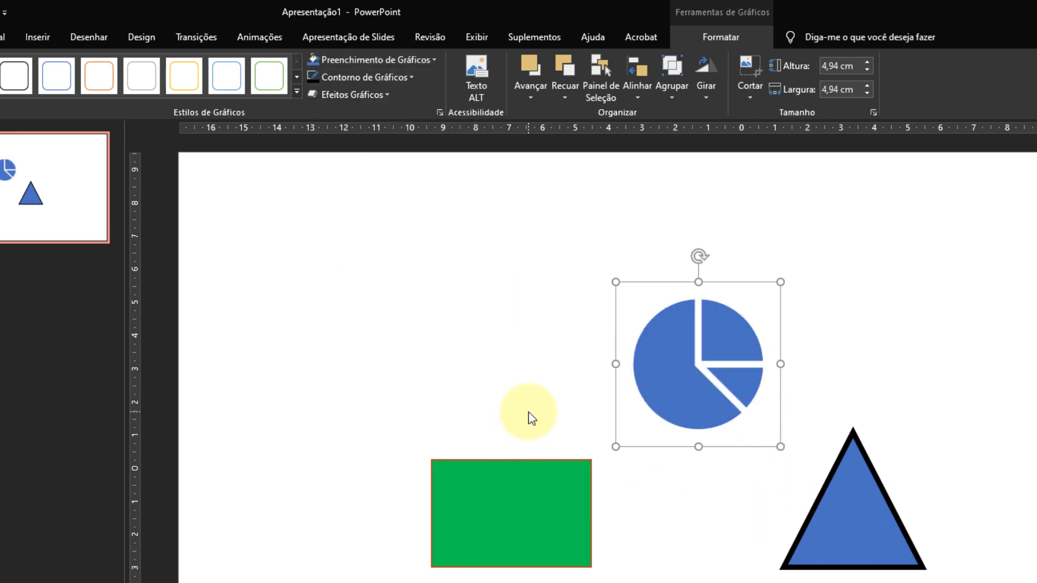
# Add a Brilho glow to the pie-chart icon in the green sampled from the rectangle using Conta-gotas.
pyautogui.click(384, 95)
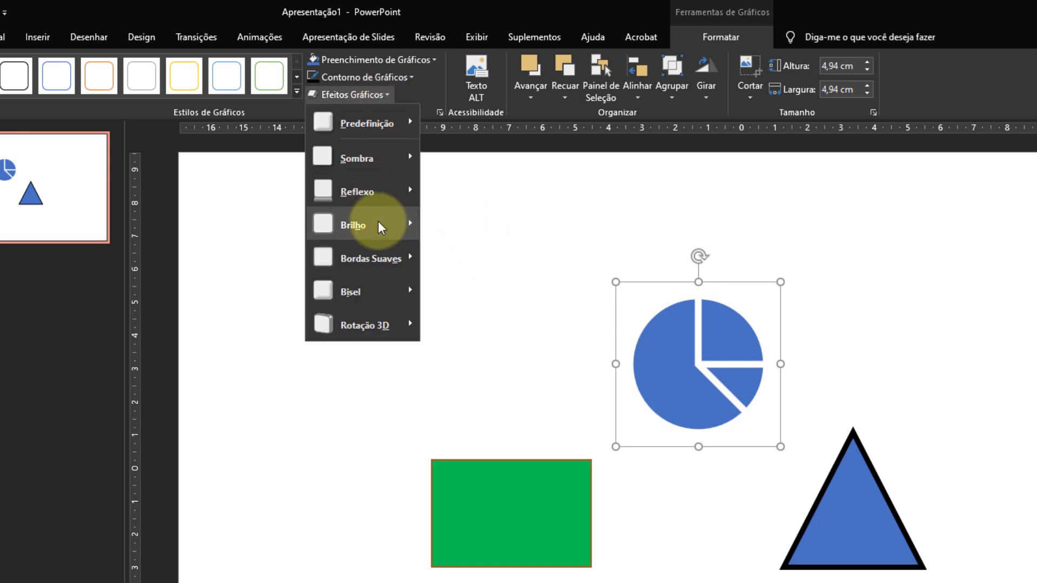
pyautogui.moveTo(380, 226)
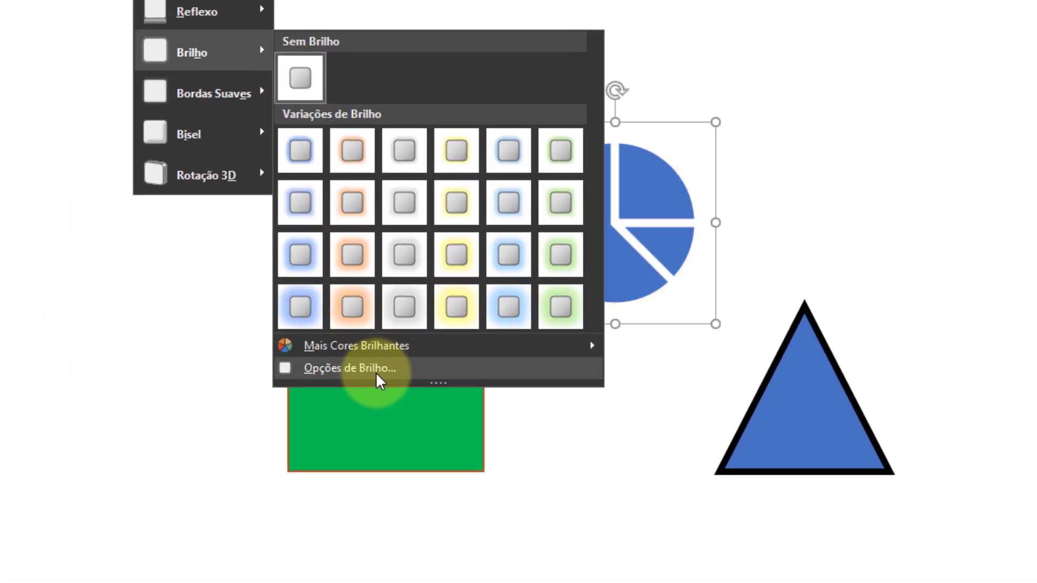
pyautogui.moveTo(394, 352)
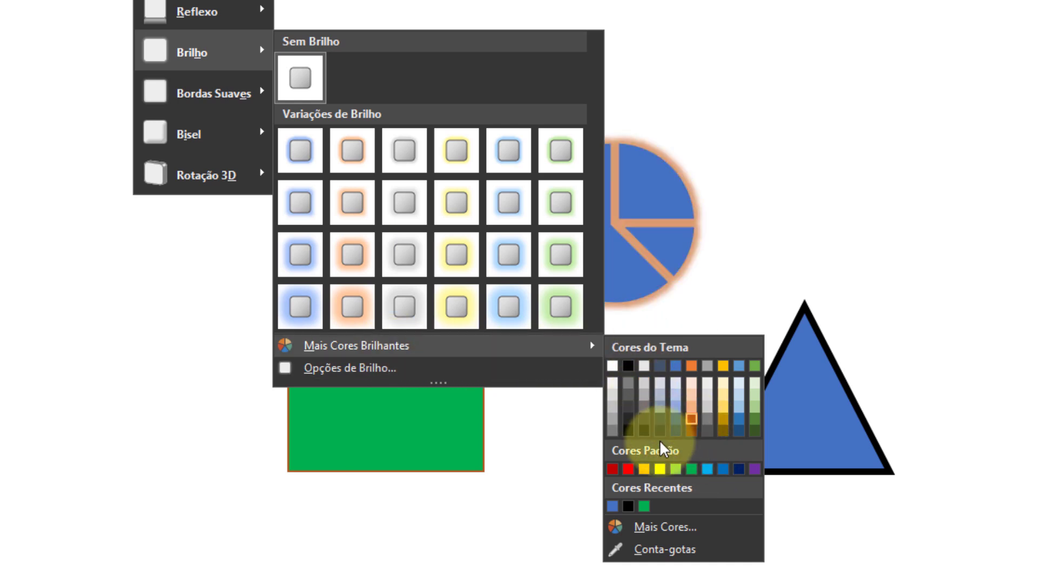
pyautogui.click(690, 548)
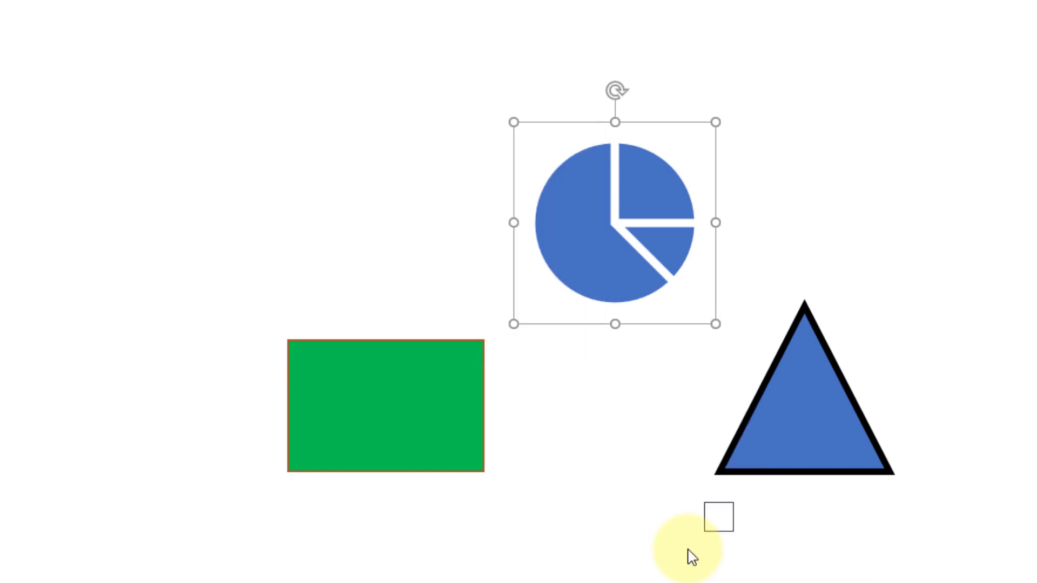
pyautogui.click(421, 417)
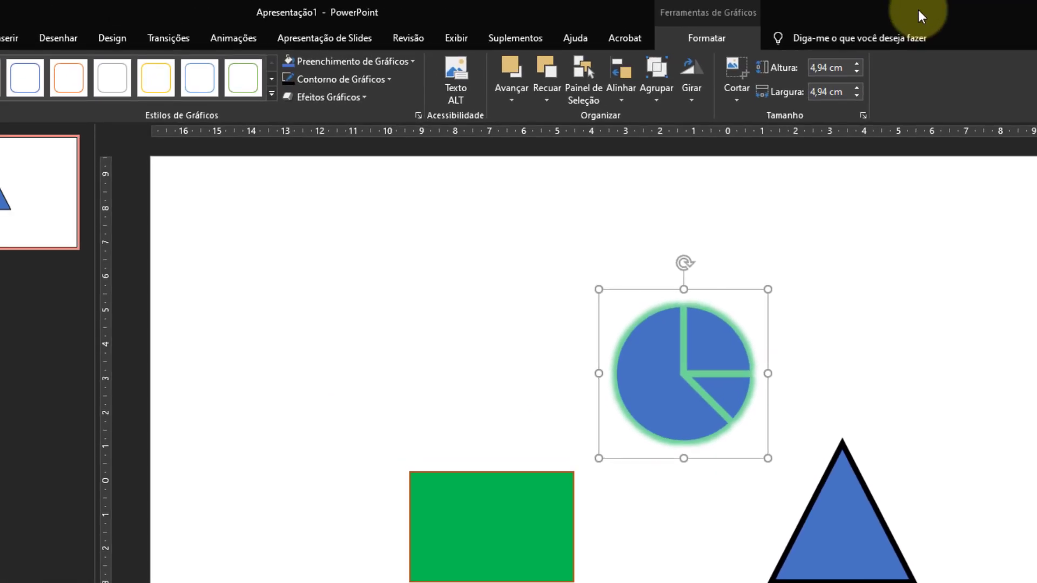
pyautogui.click(413, 61)
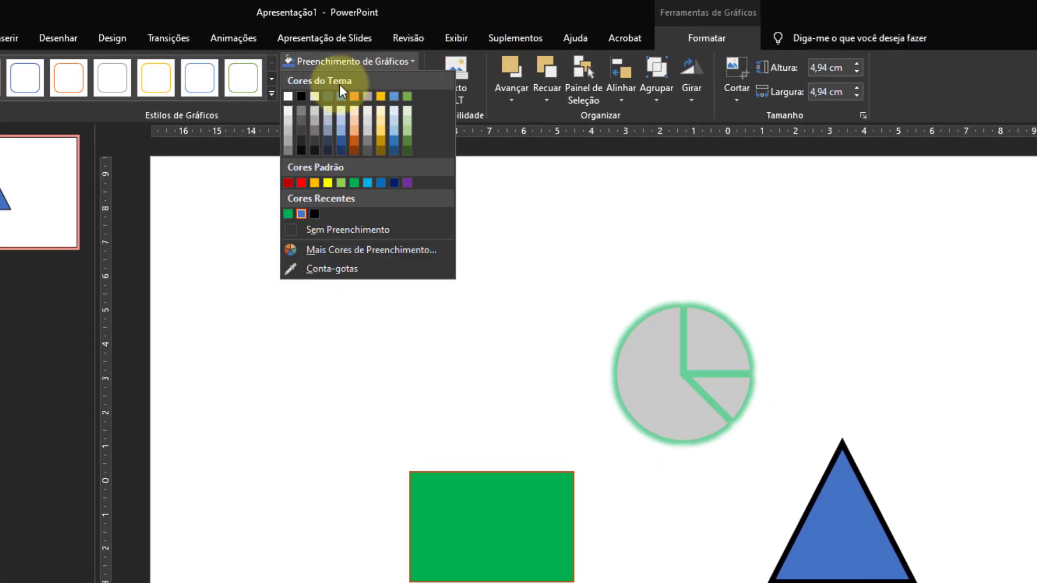
pyautogui.click(694, 7)
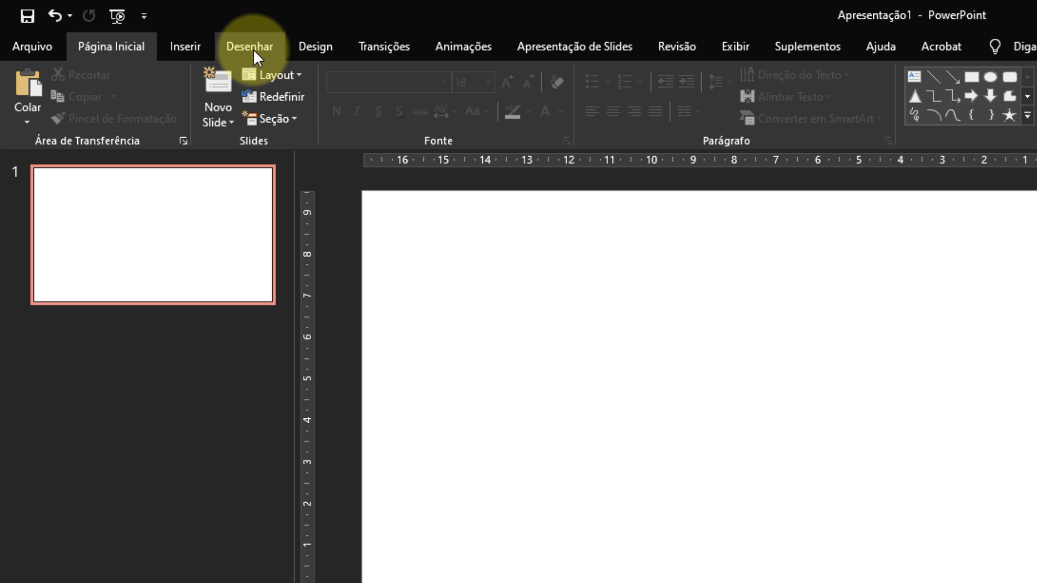
# Turn the Desenhar ribbon tab off and back on in the Personalizar Faixa de Opções settings.
pyautogui.click(249, 47)
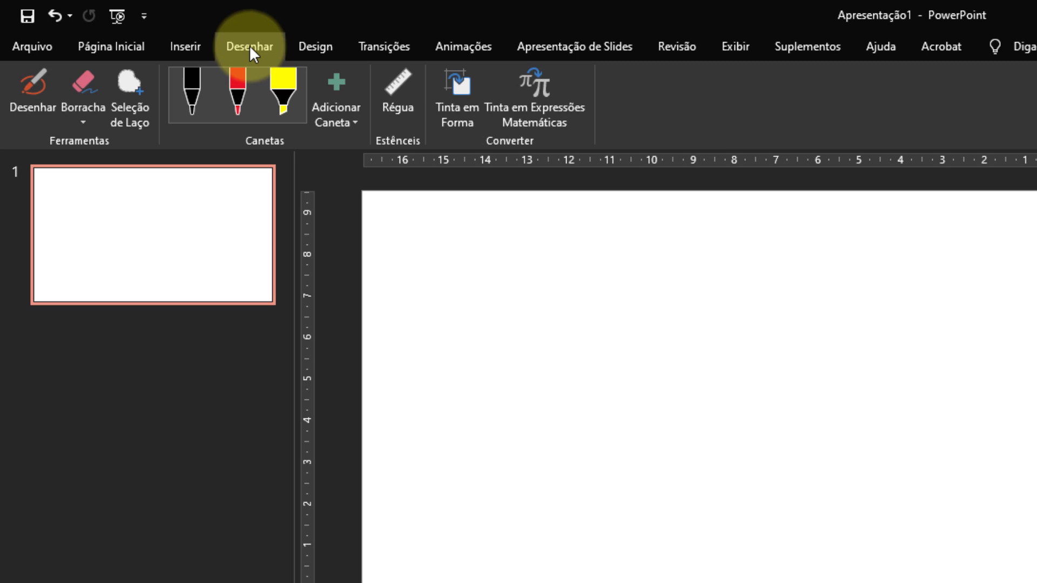
pyautogui.click(48, 43)
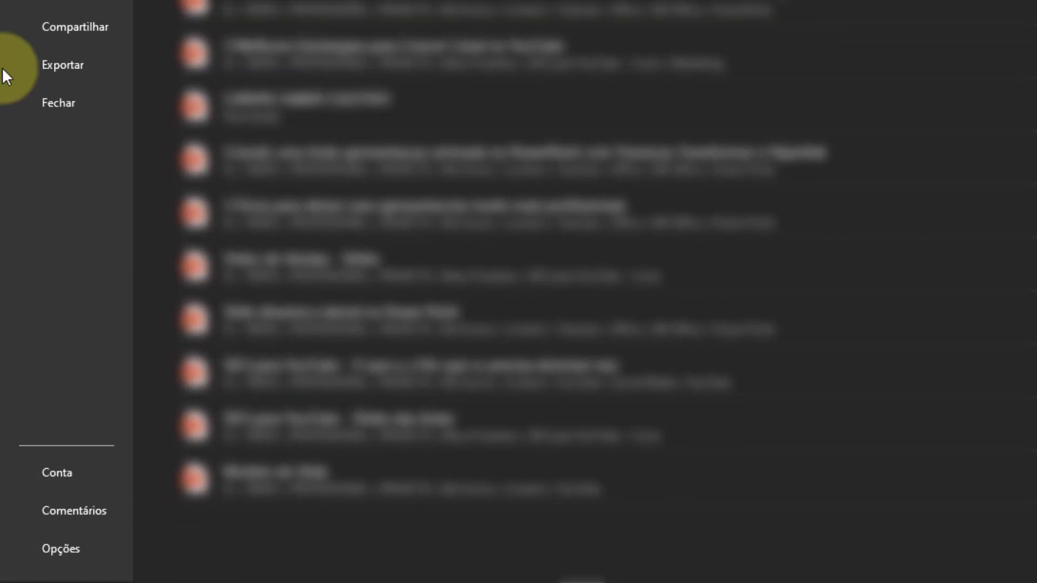
pyautogui.click(65, 552)
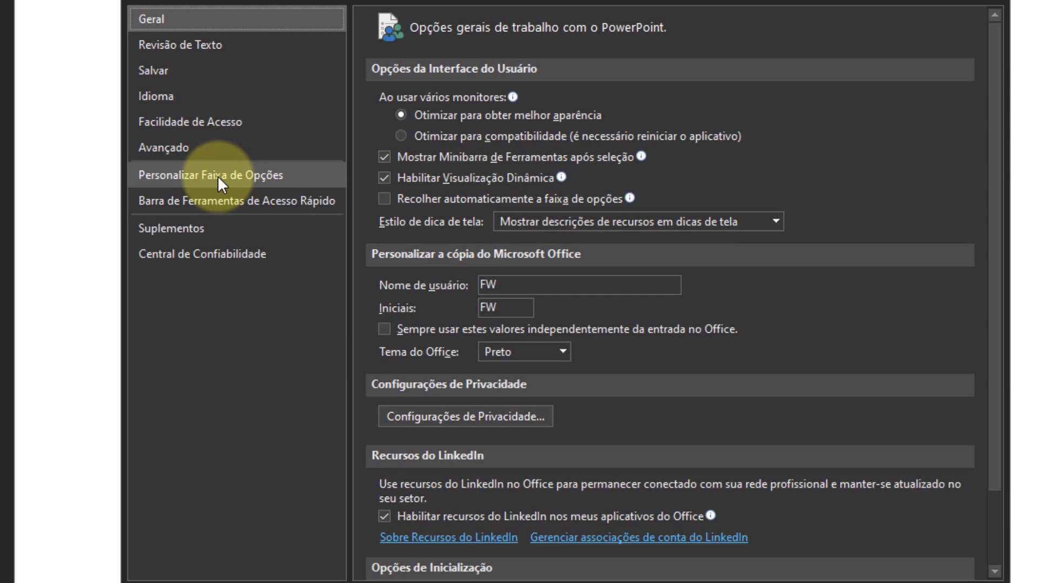
pyautogui.click(219, 176)
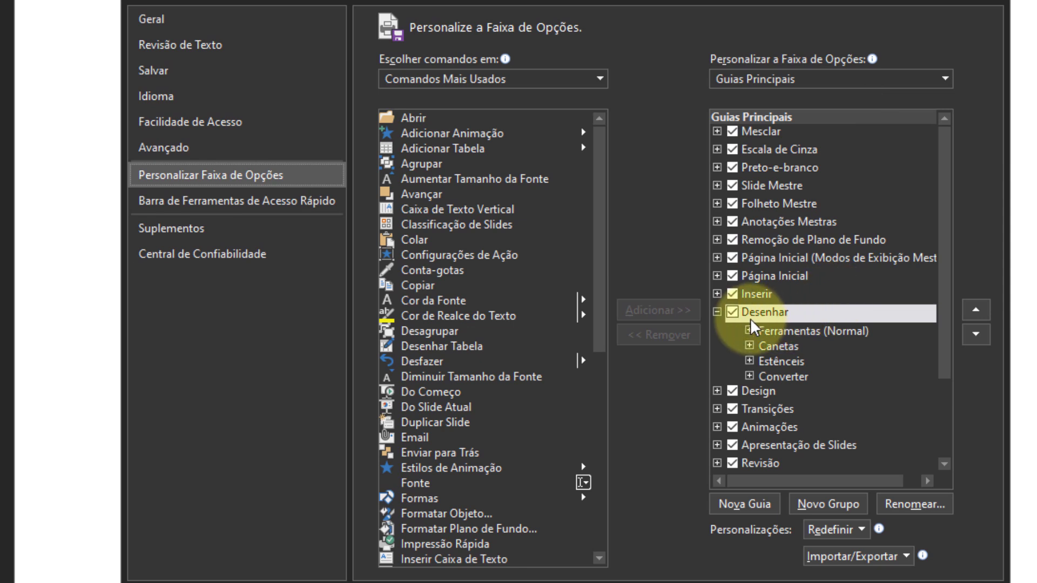
pyautogui.click(733, 314)
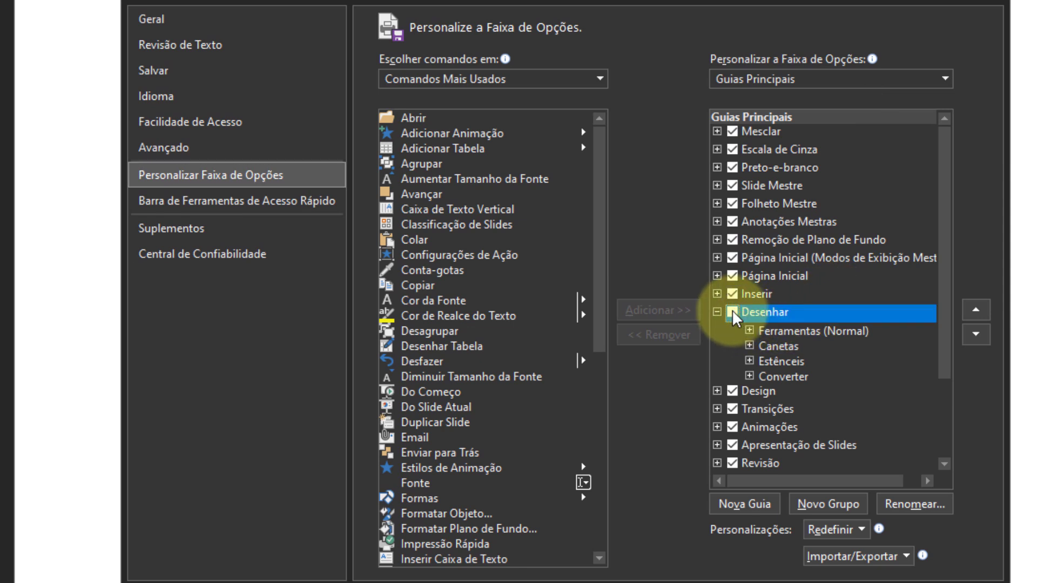
pyautogui.click(718, 312)
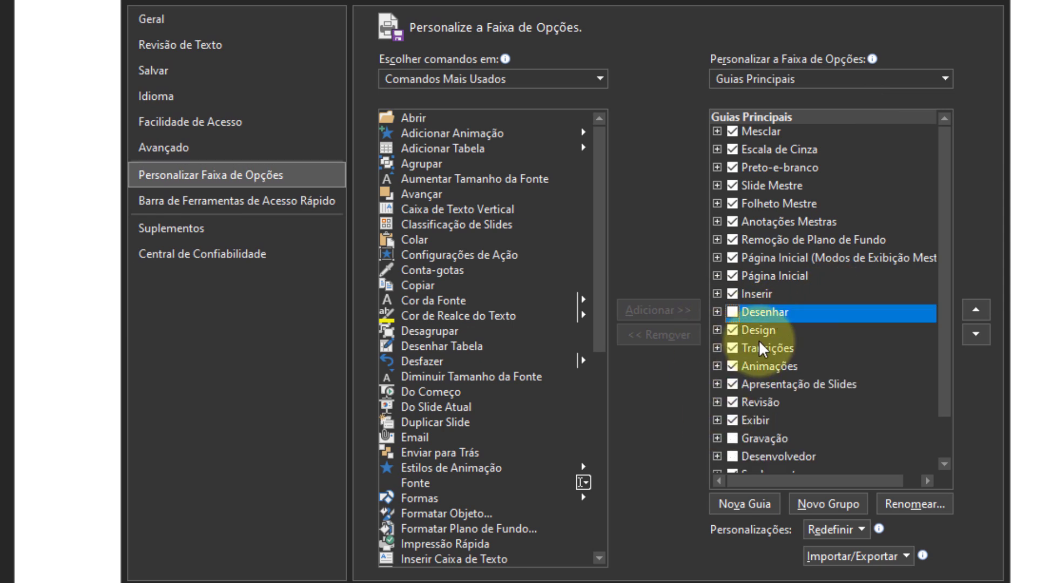
pyautogui.click(732, 312)
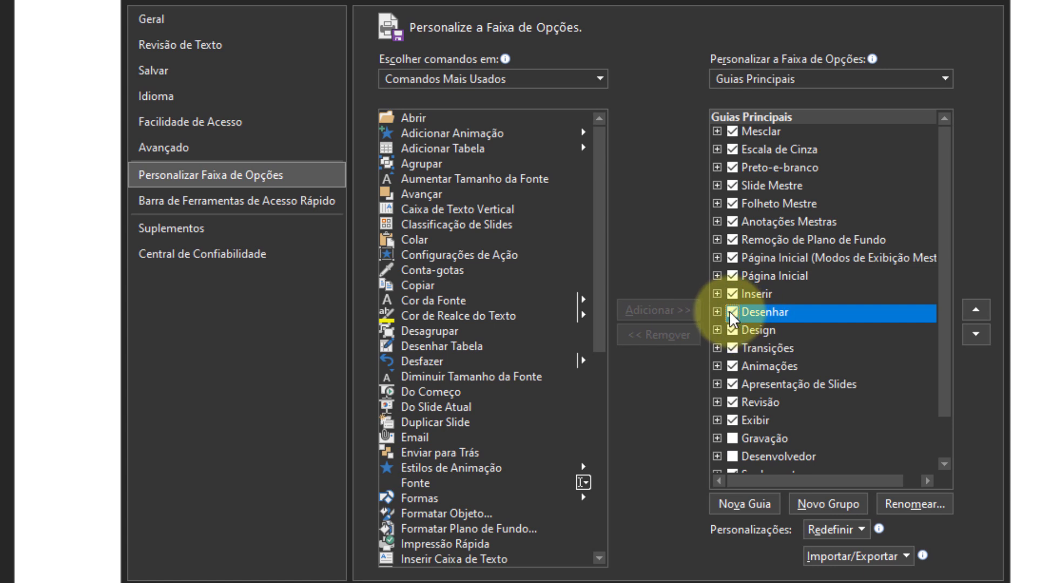
# Examine the commands in the Ferramentas (Normal) and Converter groups of the Desenhar tab, collapsing each group again.
pyautogui.click(718, 312)
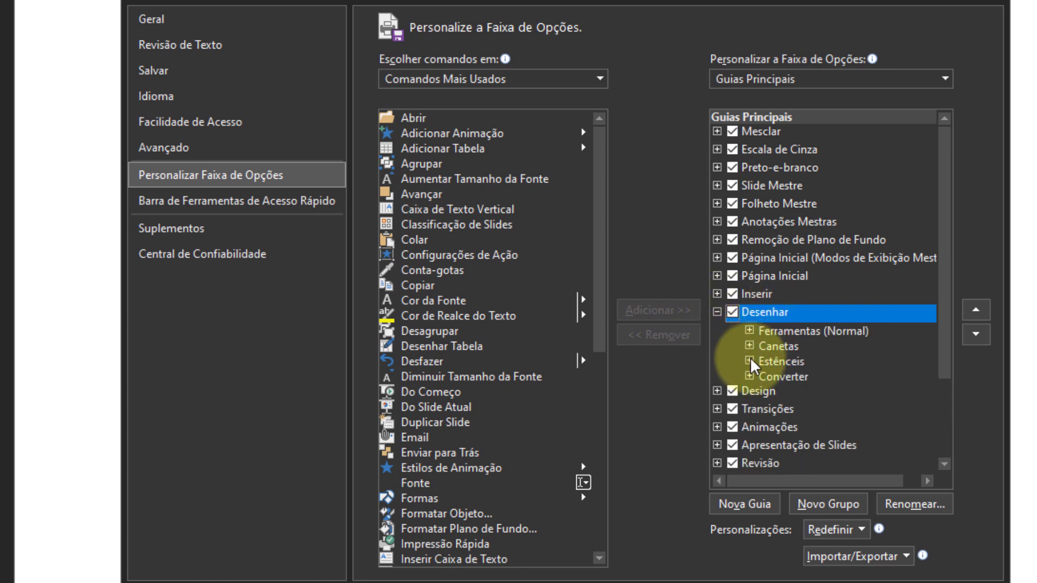
pyautogui.click(750, 330)
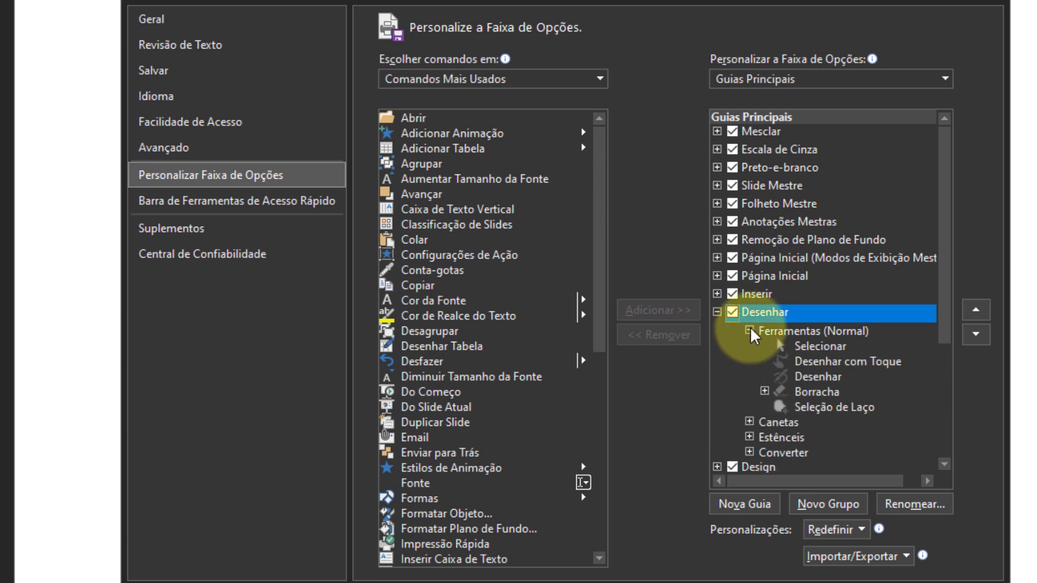
pyautogui.click(750, 330)
pyautogui.click(750, 377)
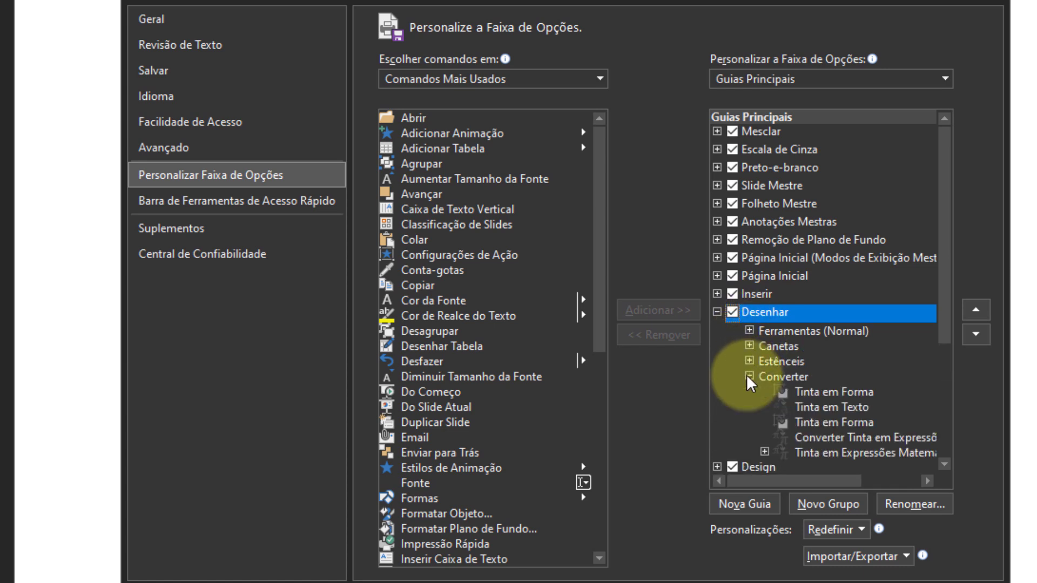
pyautogui.click(749, 376)
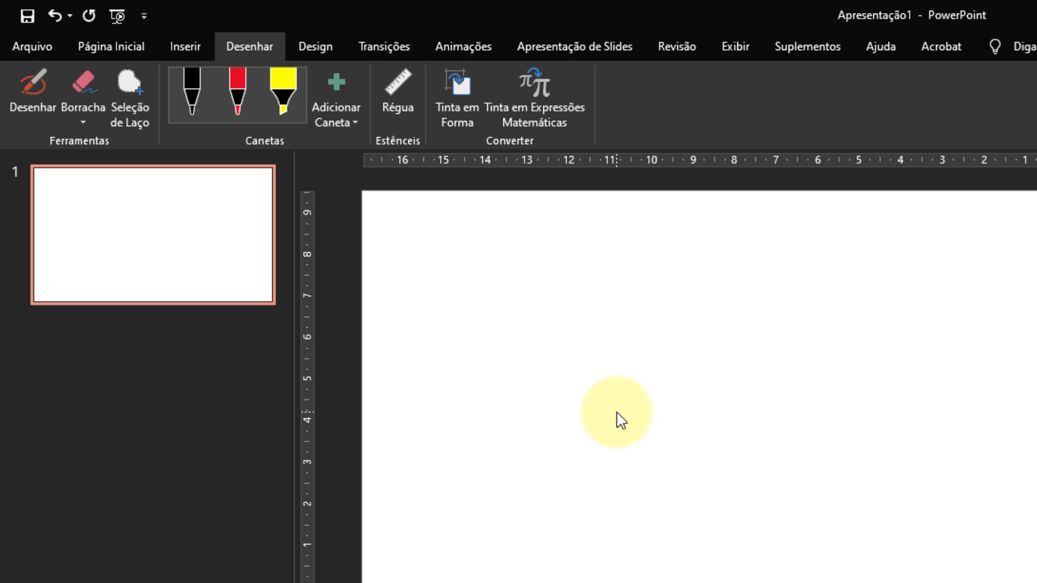
# Start Tinta em Expressões Matemáticas and handwrite the equation E = mc² in the writing area.
pyautogui.click(542, 88)
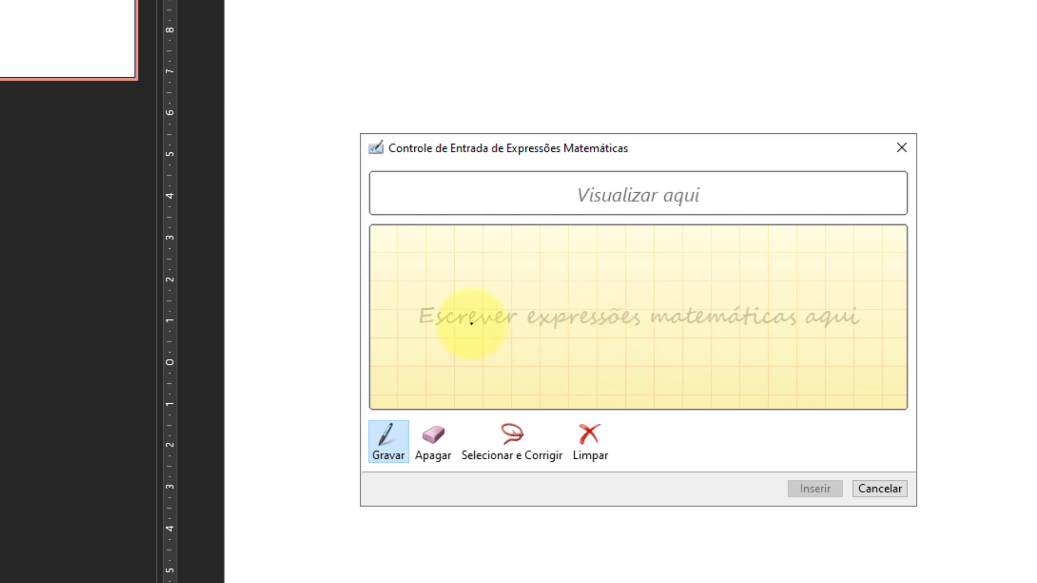
pyautogui.moveTo(439, 283)
pyautogui.mouseDown()
pyautogui.moveTo(427, 330)
pyautogui.moveTo(465, 333)
pyautogui.moveTo(471, 282)
pyautogui.moveTo(534, 306)
pyautogui.moveTo(532, 324)
pyautogui.moveTo(602, 303)
pyautogui.moveTo(621, 303)
pyautogui.moveTo(628, 324)
pyautogui.mouseUp()
pyautogui.moveTo(669, 295)
pyautogui.mouseDown()
pyautogui.moveTo(662, 331)
pyautogui.moveTo(680, 330)
pyautogui.mouseUp()
pyautogui.moveTo(674, 263)
pyautogui.mouseDown()
pyautogui.moveTo(694, 265)
pyautogui.moveTo(680, 284)
pyautogui.moveTo(701, 282)
pyautogui.mouseUp()
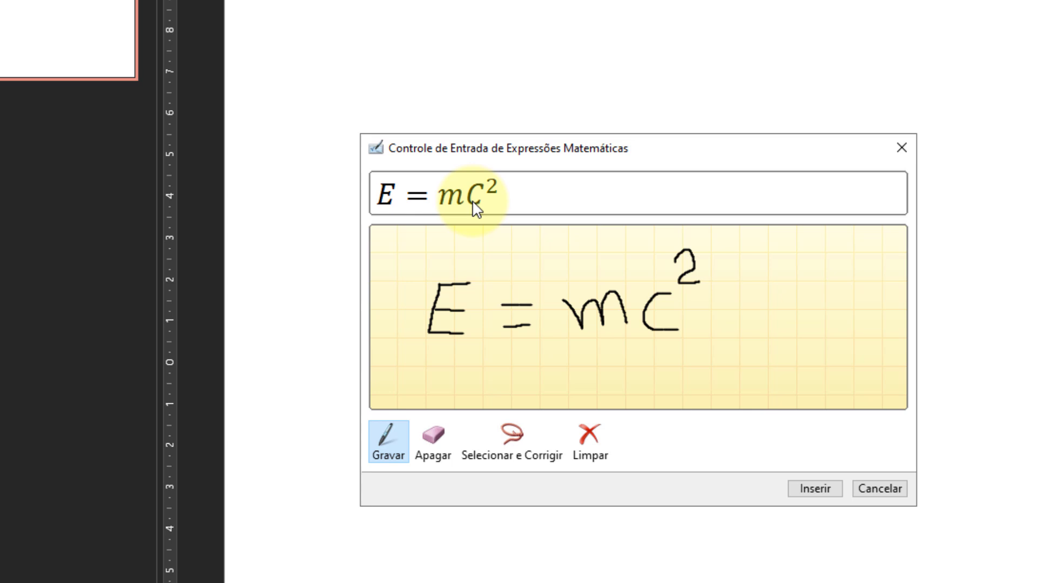
# Correct the handwritten c in the equation to Letra Latina Minúscula c with Selecionar e Corrigir.
pyautogui.click(512, 453)
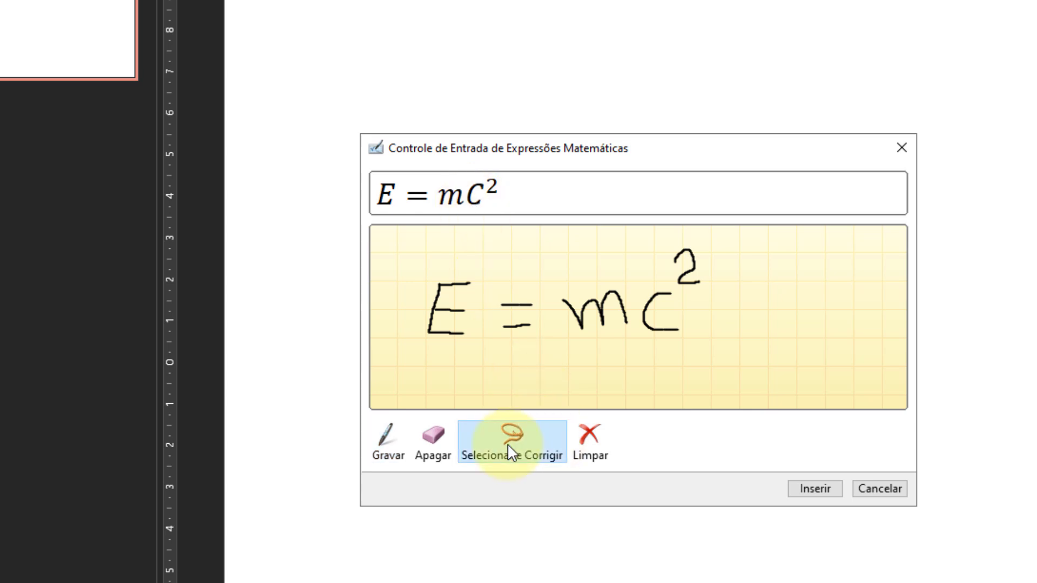
pyautogui.moveTo(648, 294)
pyautogui.mouseDown()
pyautogui.moveTo(642, 341)
pyautogui.moveTo(697, 319)
pyautogui.moveTo(656, 284)
pyautogui.moveTo(640, 288)
pyautogui.mouseUp()
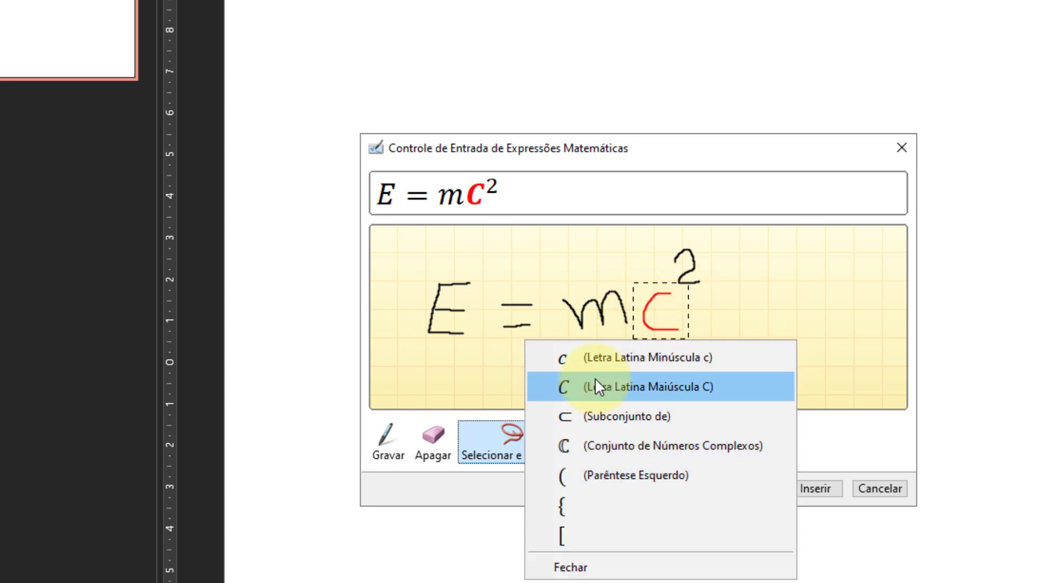
pyautogui.click(693, 360)
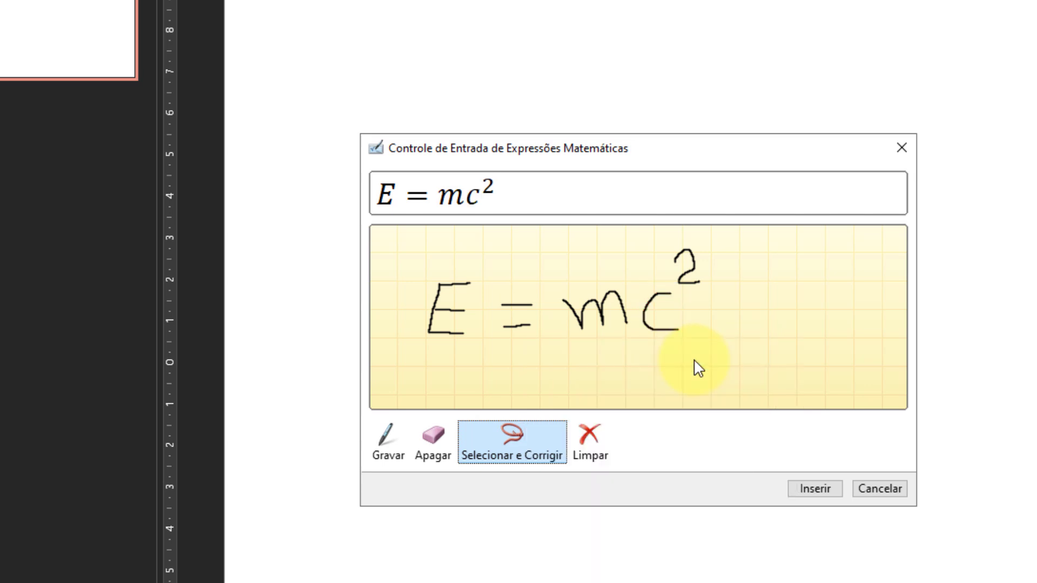
# Insert the handwritten equation and place it in the slide's upper-left area with a wider text box.
pyautogui.click(817, 491)
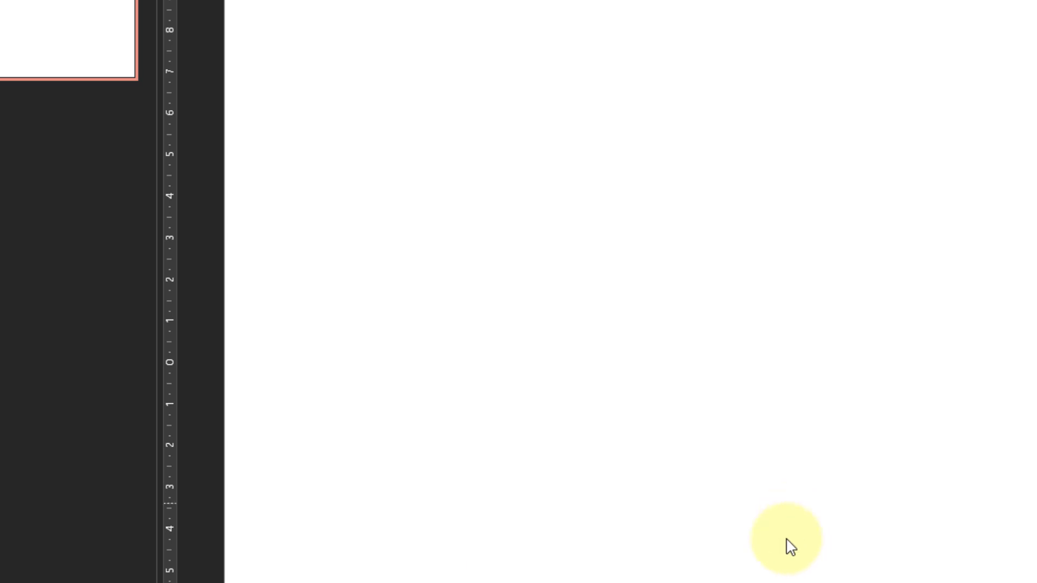
pyautogui.moveTo(912, 311); pyautogui.dragTo(533, 97)
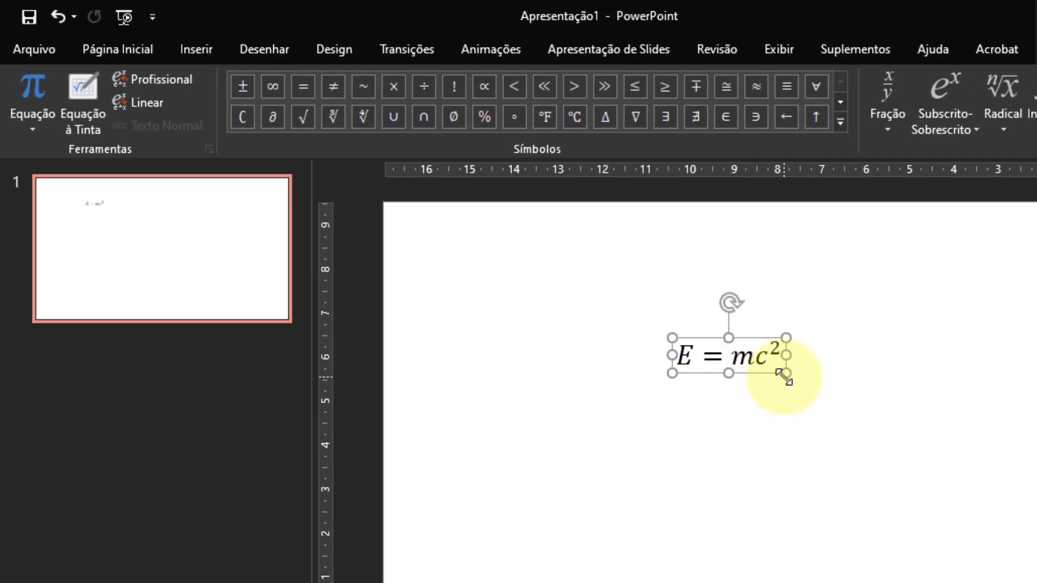
pyautogui.moveTo(786, 373); pyautogui.dragTo(1034, 378)
# Set the font size of the equation E = mc² to 48.
pyautogui.click(132, 39)
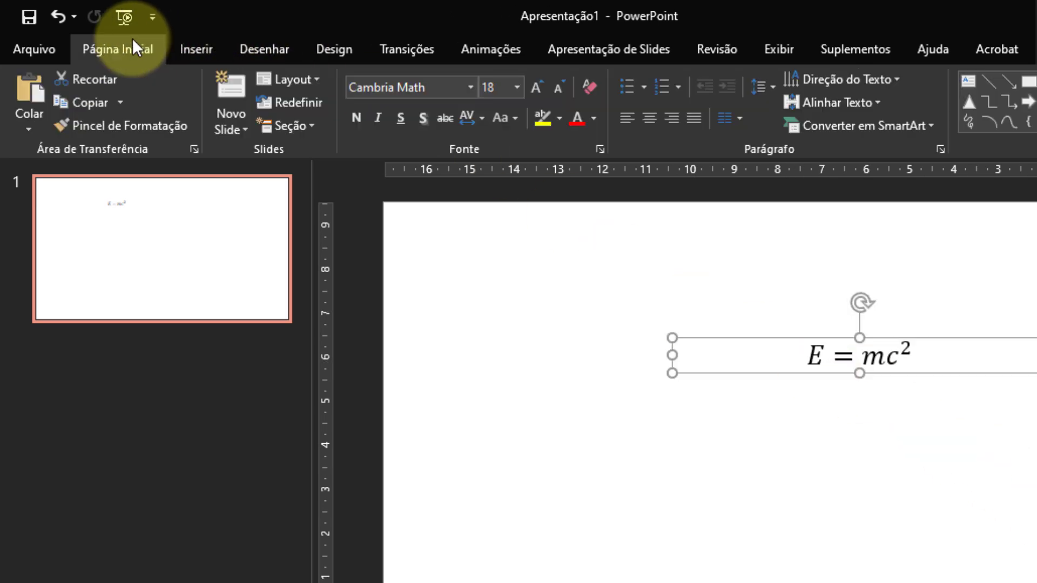
pyautogui.click(517, 87)
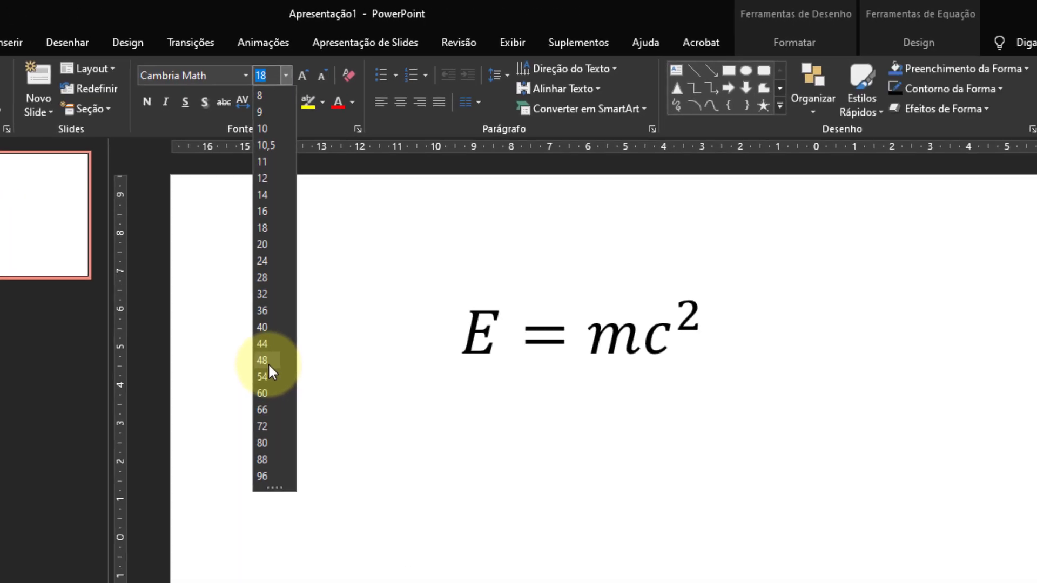
pyautogui.click(269, 360)
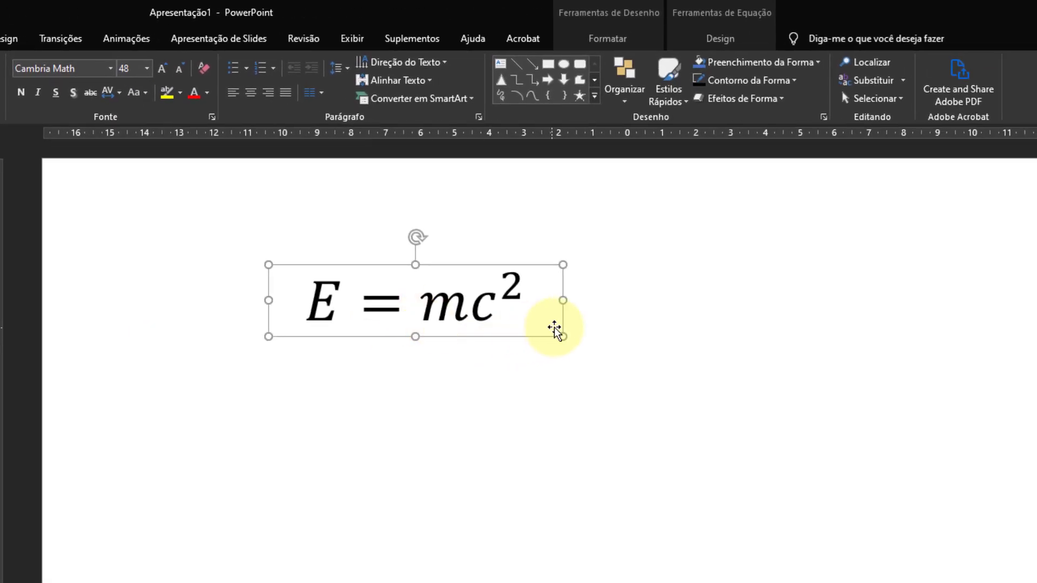
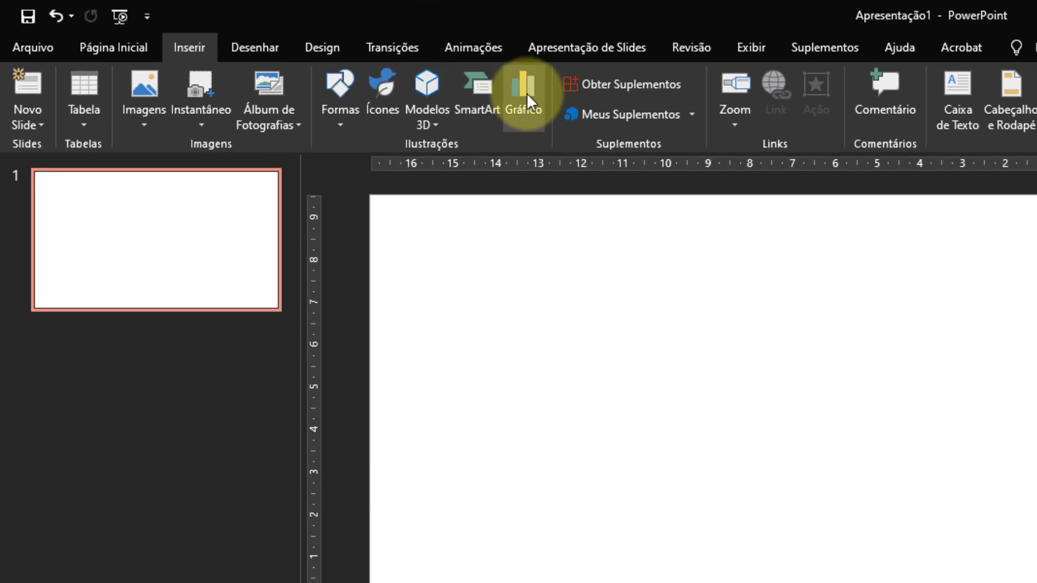
# Insert a column chart on the blank slide with the sample data and close its data sheet.
pyautogui.click(526, 93)
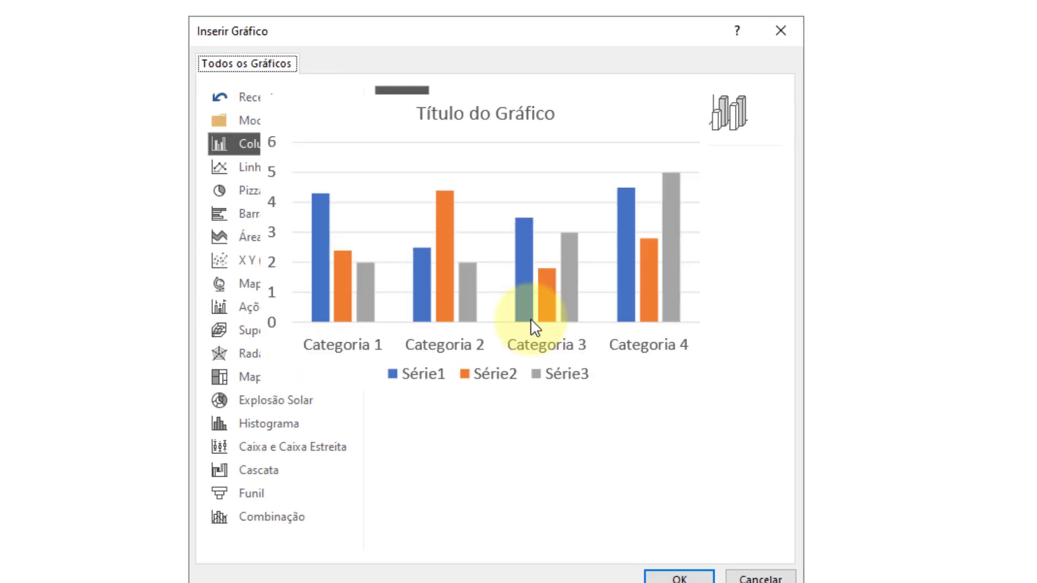
pyautogui.click(697, 579)
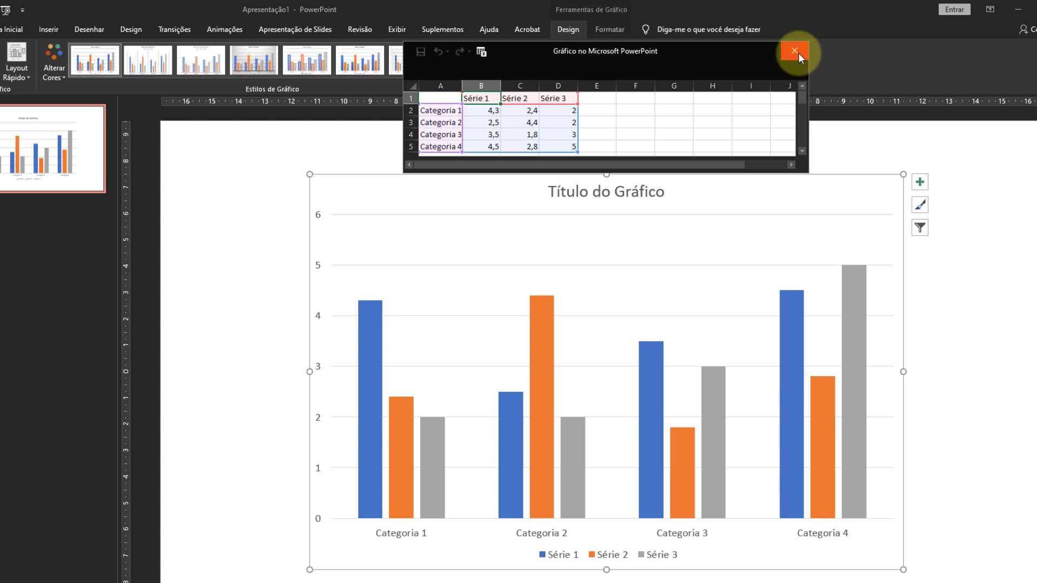
pyautogui.click(796, 52)
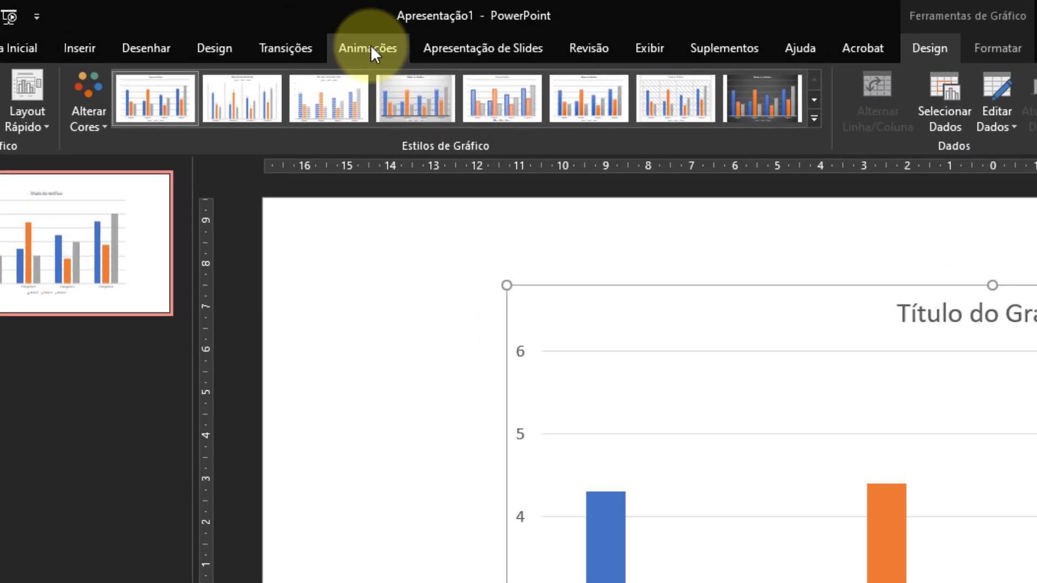
# Apply the "Flutuar para..." entrance animation to the chart and show the Painel de Animação.
pyautogui.click(371, 47)
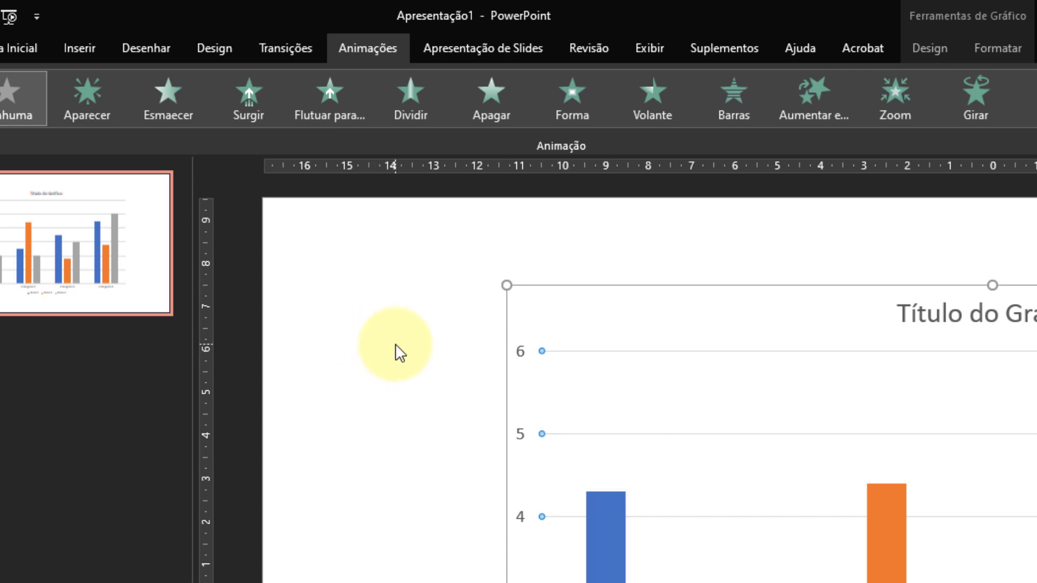
pyautogui.click(331, 103)
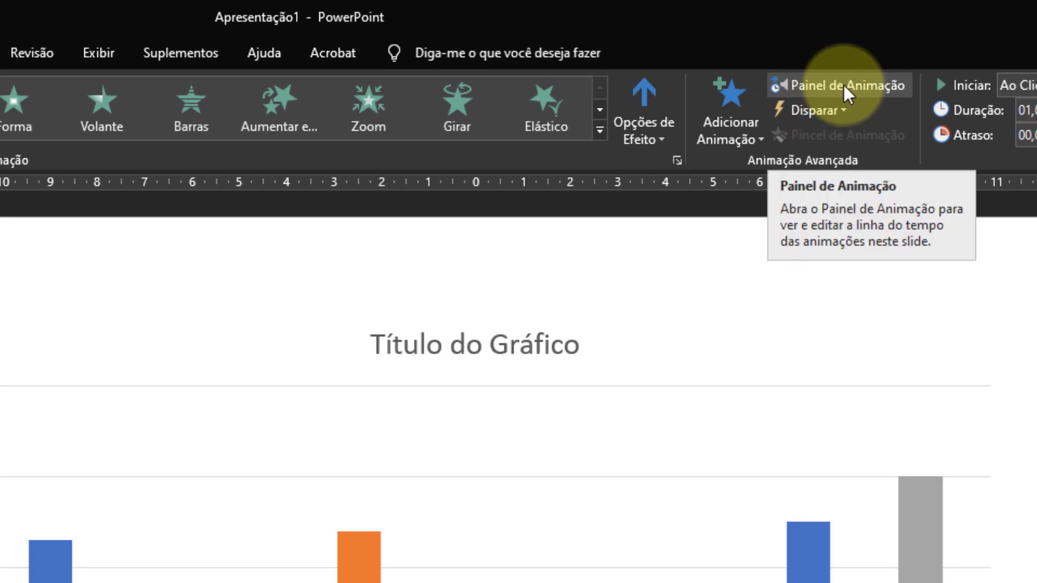
pyautogui.click(844, 83)
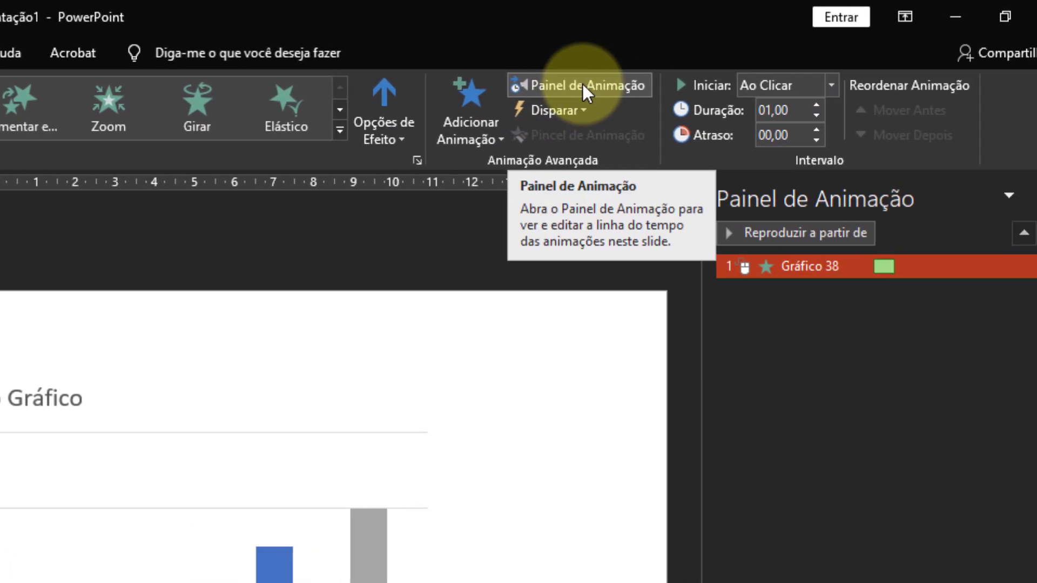
# Try the Flutuar para Baixo direction for the chart animation and return it to Flutuar para Cima.
pyautogui.click(362, 139)
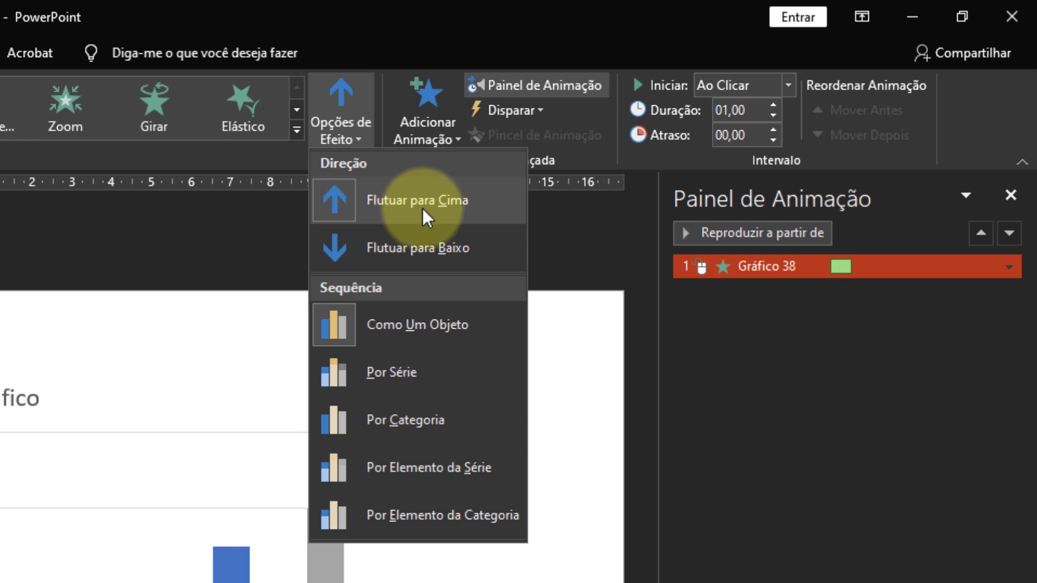
pyautogui.click(444, 253)
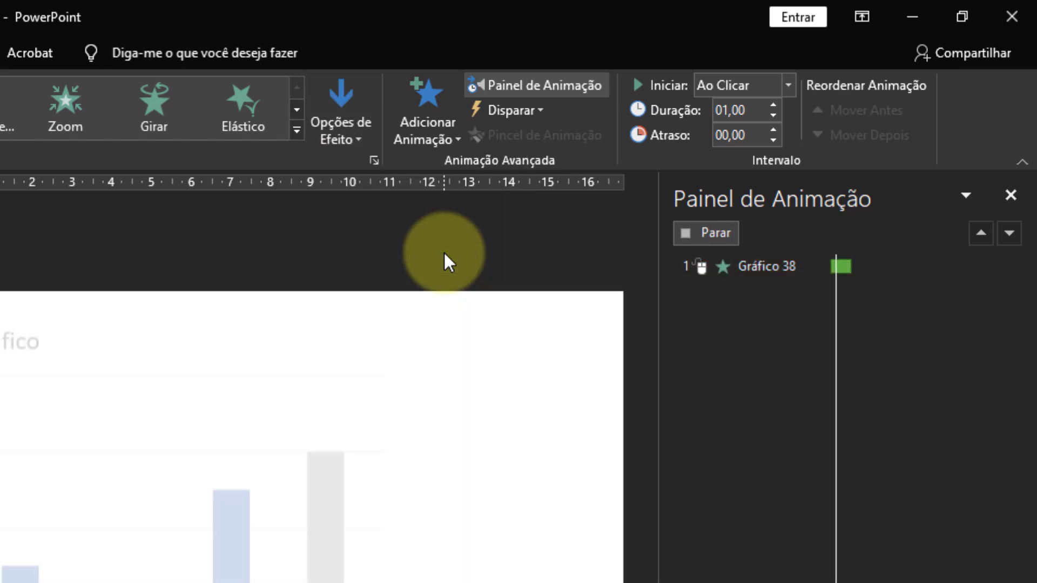
pyautogui.click(360, 143)
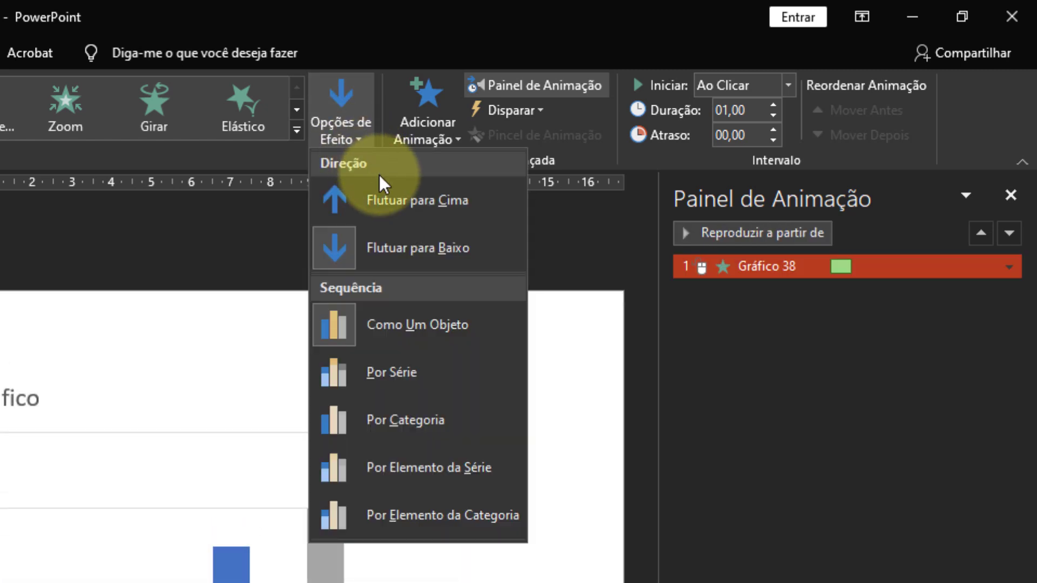
pyautogui.click(401, 200)
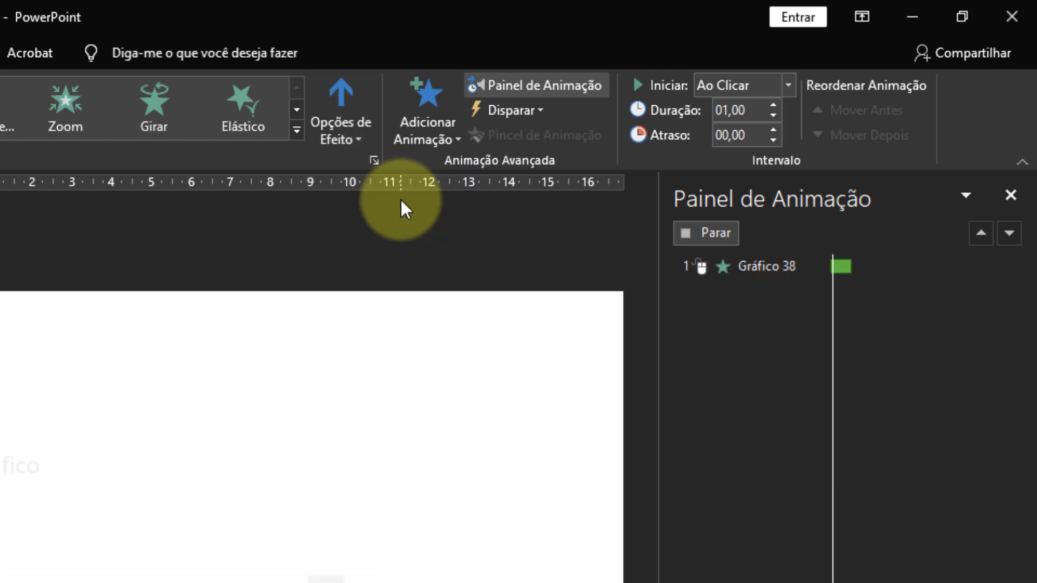
# Try the Por Série, Por Categoria and Por Elemento da Série sequences for the chart animation.
pyautogui.click(353, 137)
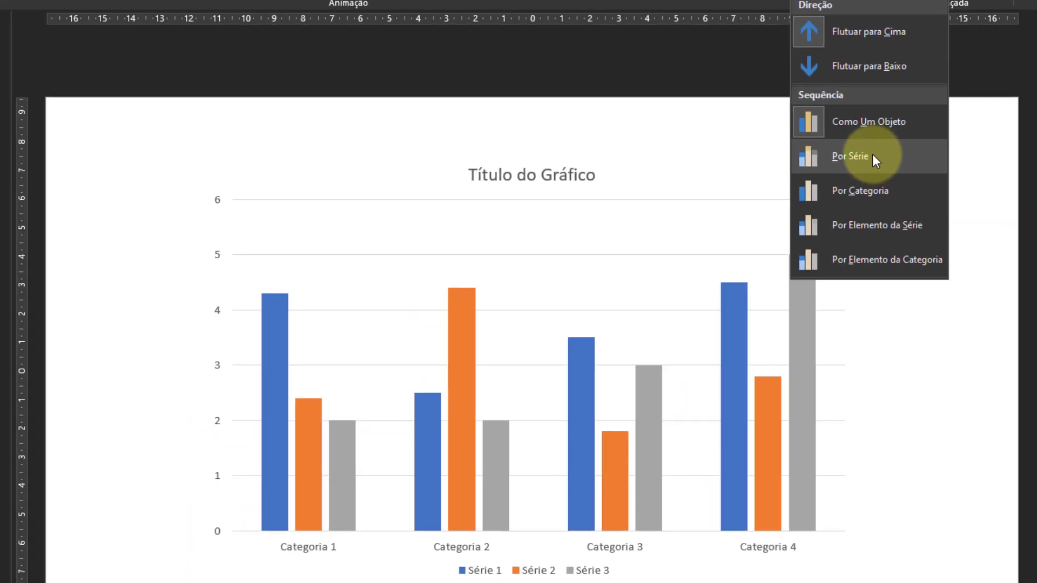
pyautogui.click(873, 154)
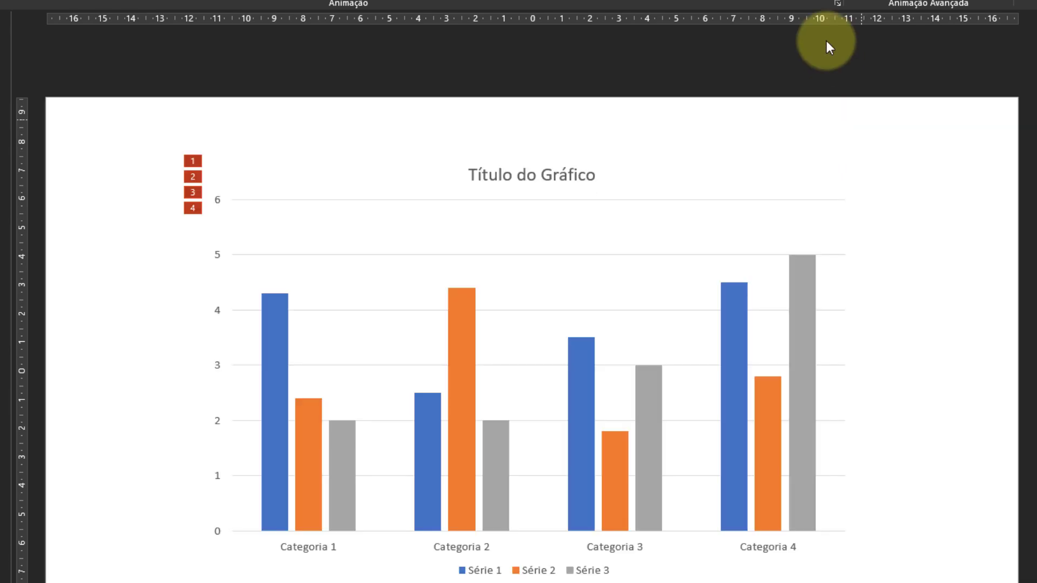
pyautogui.click(823, 4)
pyautogui.click(862, 190)
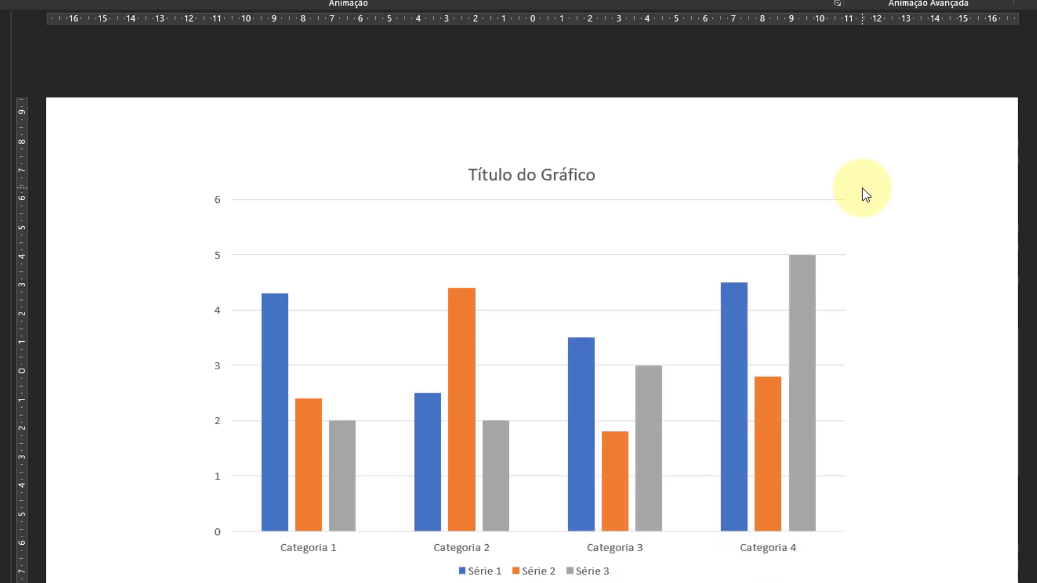
pyautogui.click(825, 4)
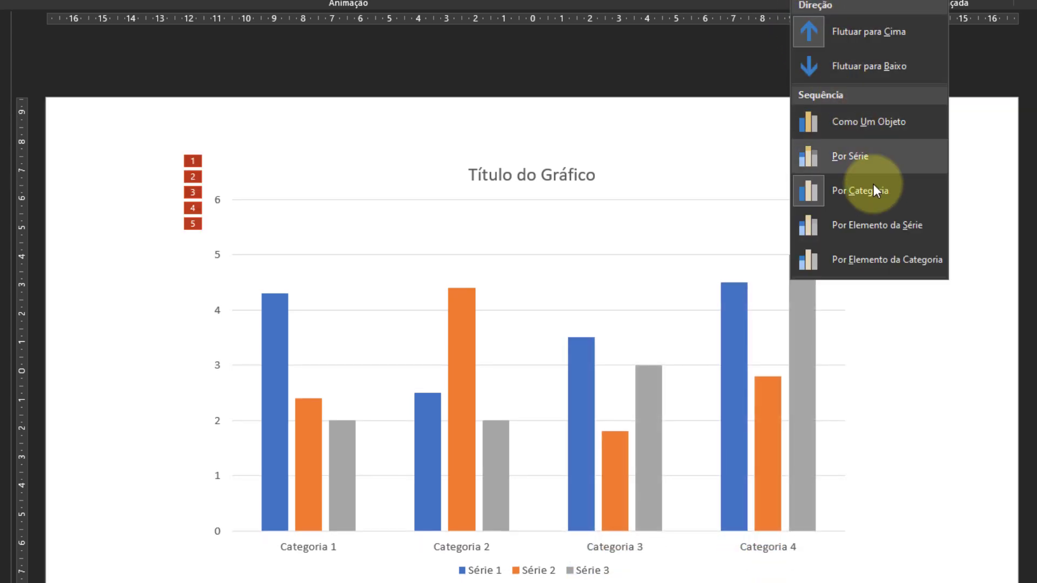
pyautogui.click(884, 225)
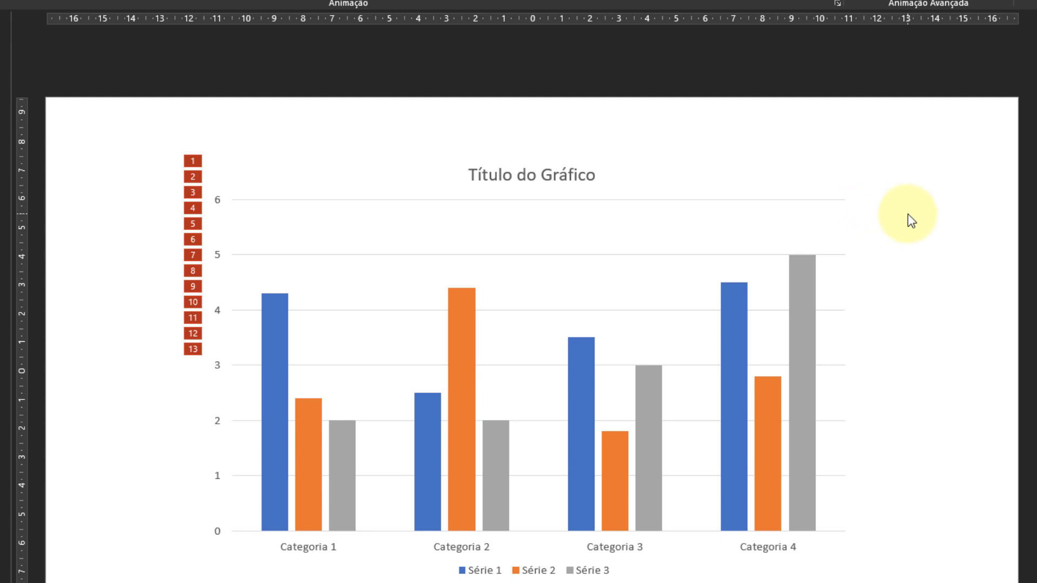
# Set the chart animation's sequence to Por Elemento da Categoria and shorten its Duração.
pyautogui.click(825, 0)
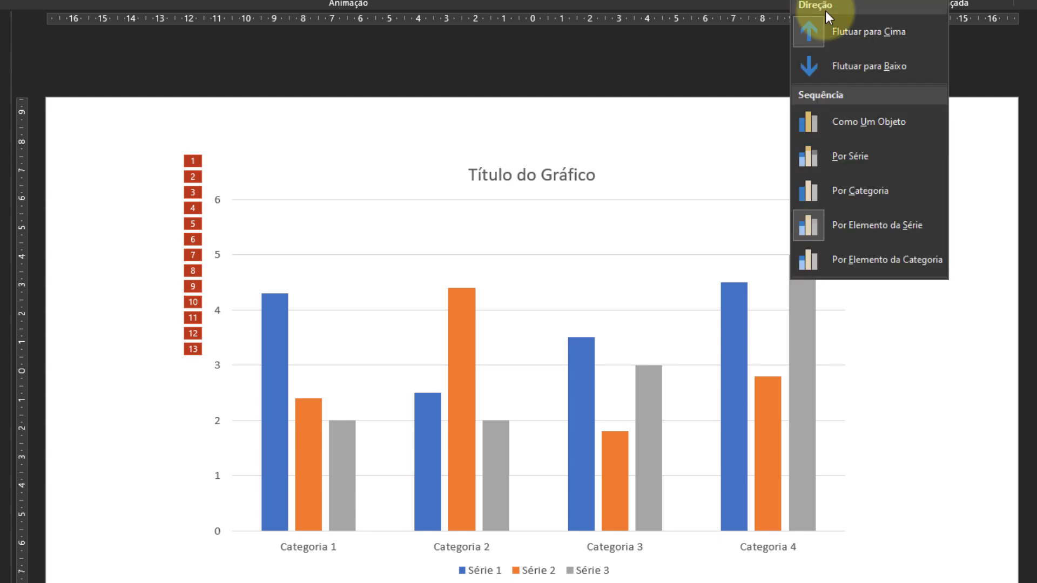
pyautogui.click(863, 260)
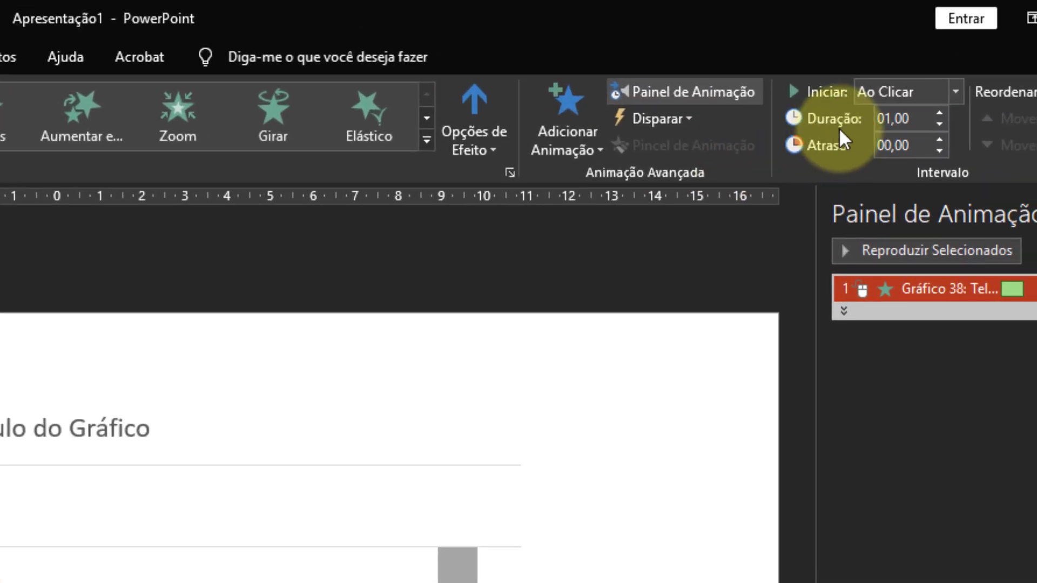
pyautogui.click(940, 124)
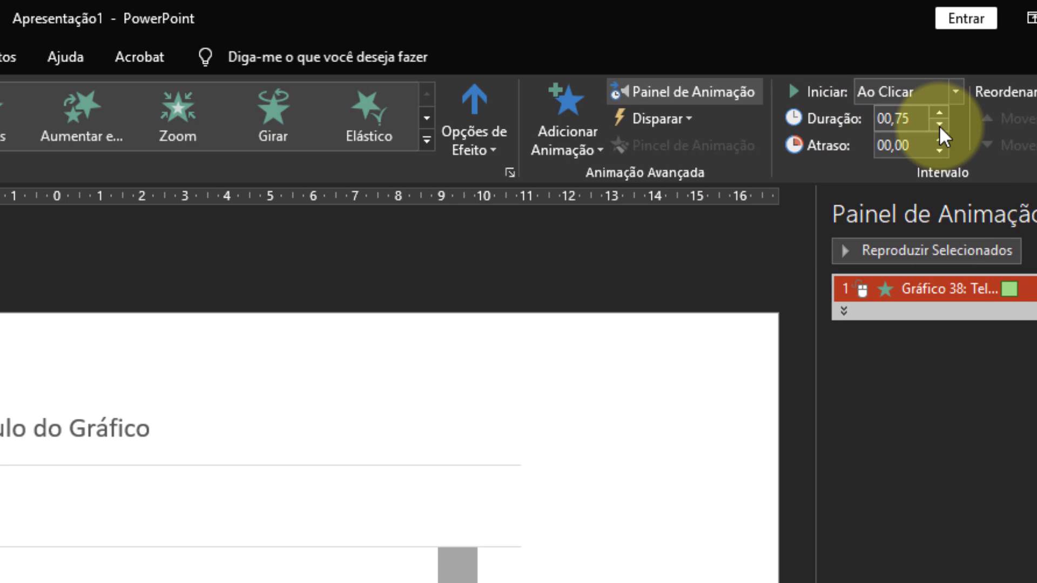
pyautogui.click(940, 124)
pyautogui.click(940, 124)
# Try the Por Categoria sequence for the chart animation and return it to Por Elemento da Categoria.
pyautogui.click(491, 150)
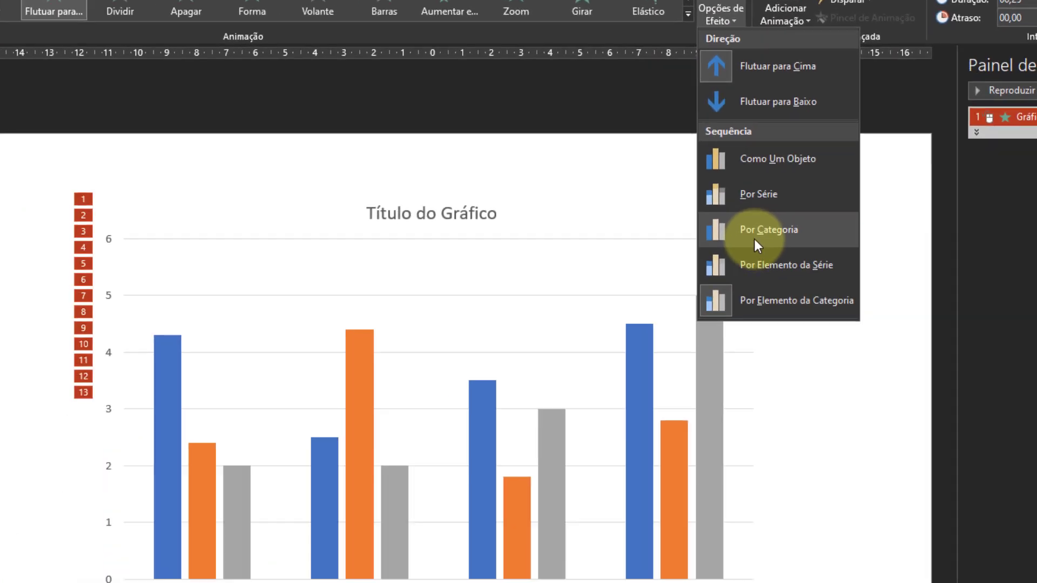
pyautogui.click(754, 238)
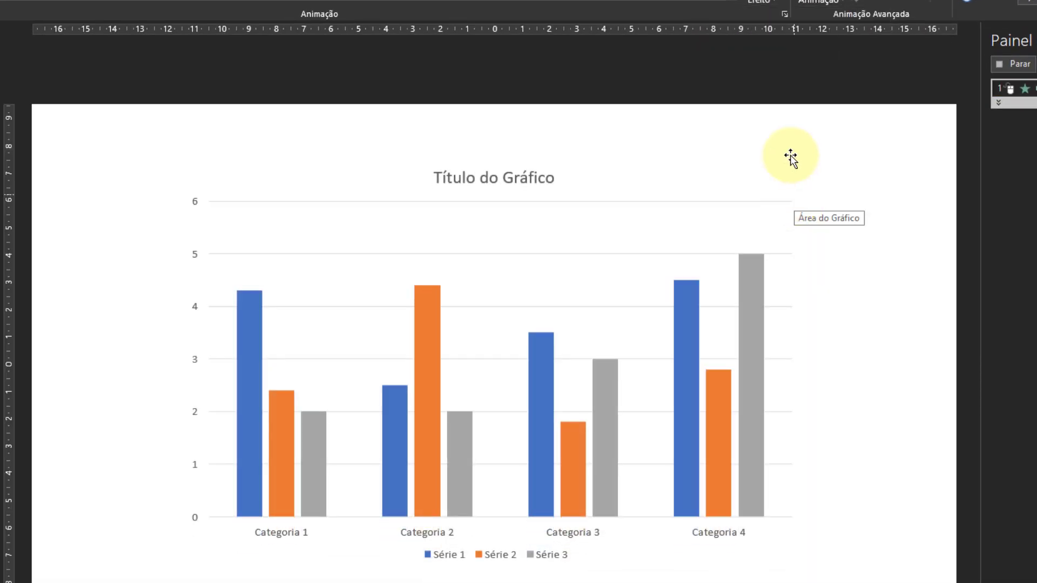
pyautogui.click(761, 2)
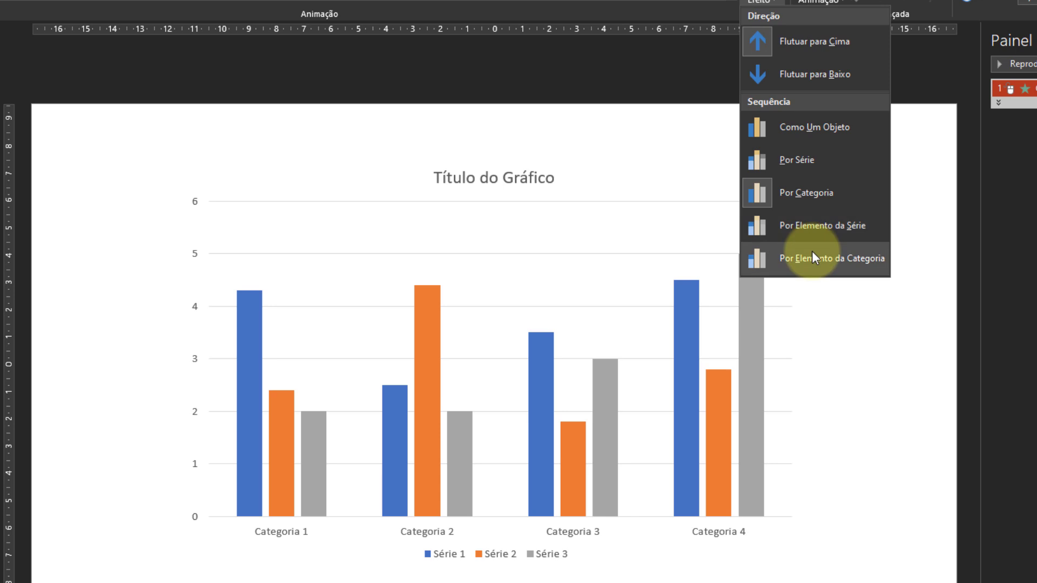
pyautogui.click(813, 255)
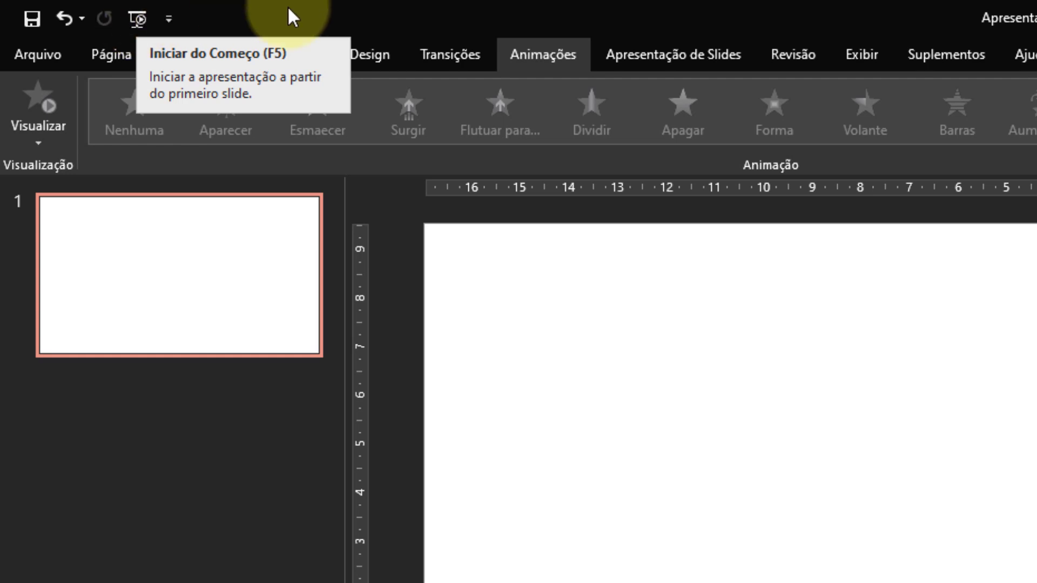
# Add Impressão Rápida to the Barra de Ferramentas de Acesso Rápido.
pyautogui.click(168, 20)
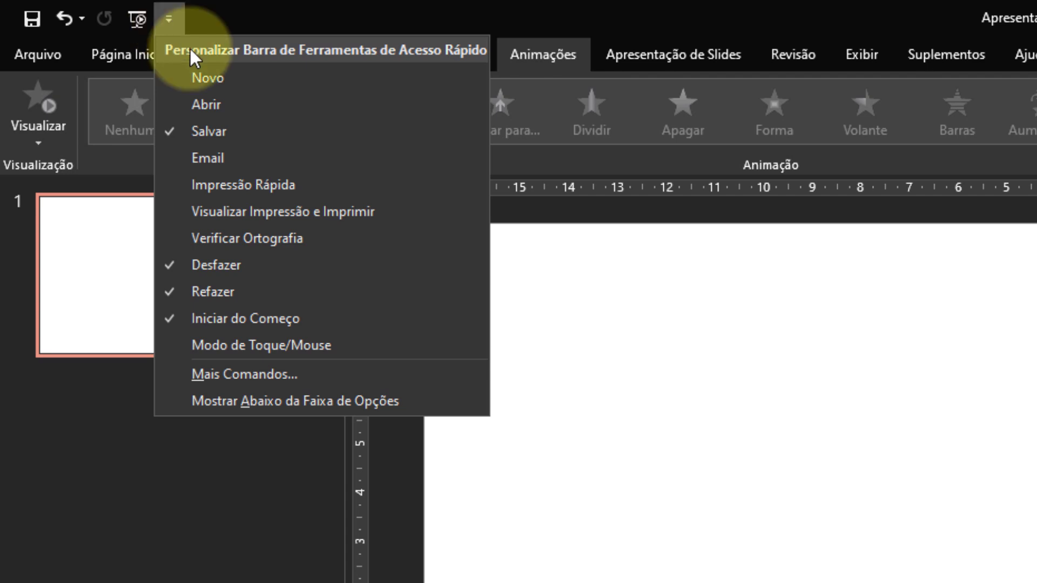
pyautogui.click(286, 183)
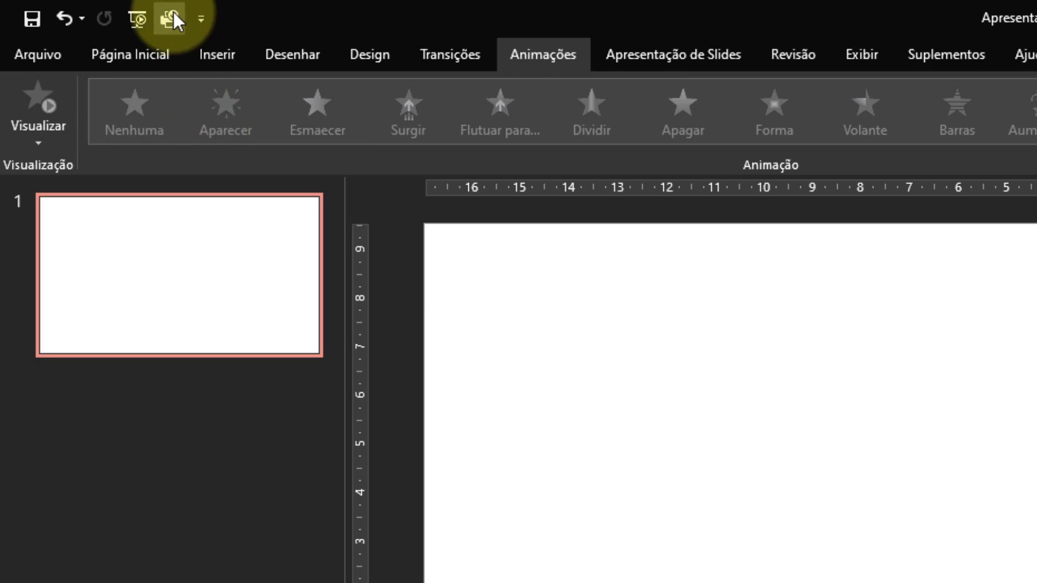
# Examine which further commands can be added to the Barra de Ferramentas de Acesso Rápido, listing Todos os Comandos.
pyautogui.click(201, 19)
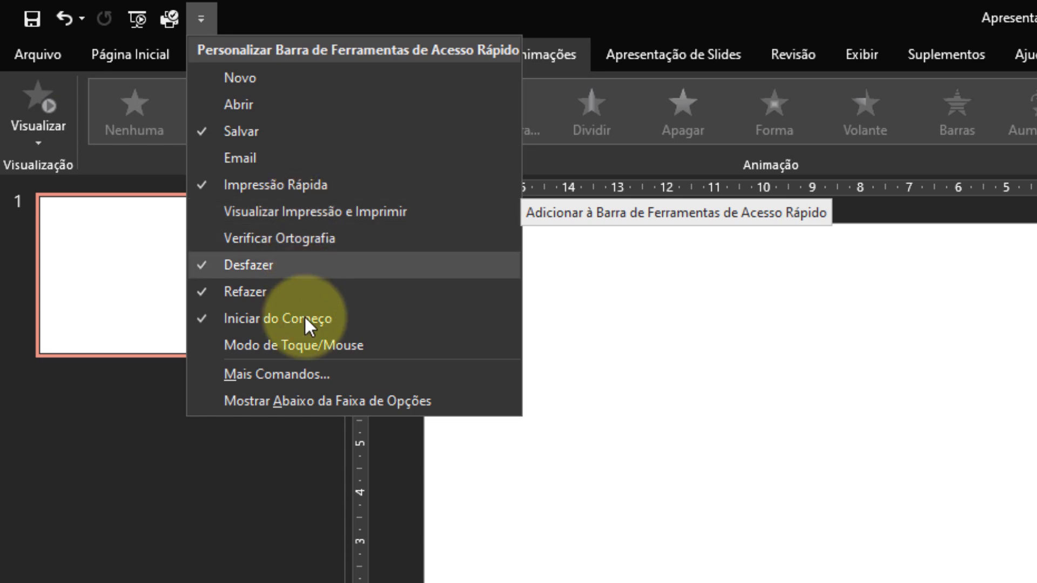
pyautogui.click(300, 374)
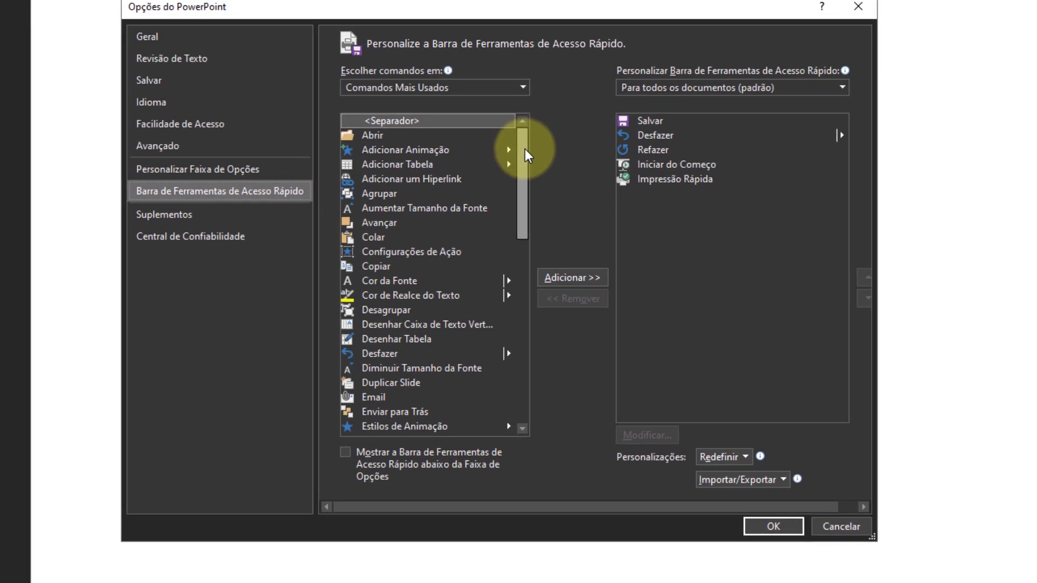
pyautogui.moveTo(631, 201); pyautogui.dragTo(636, 393)
pyautogui.moveTo(531, 331); pyautogui.dragTo(532, 162)
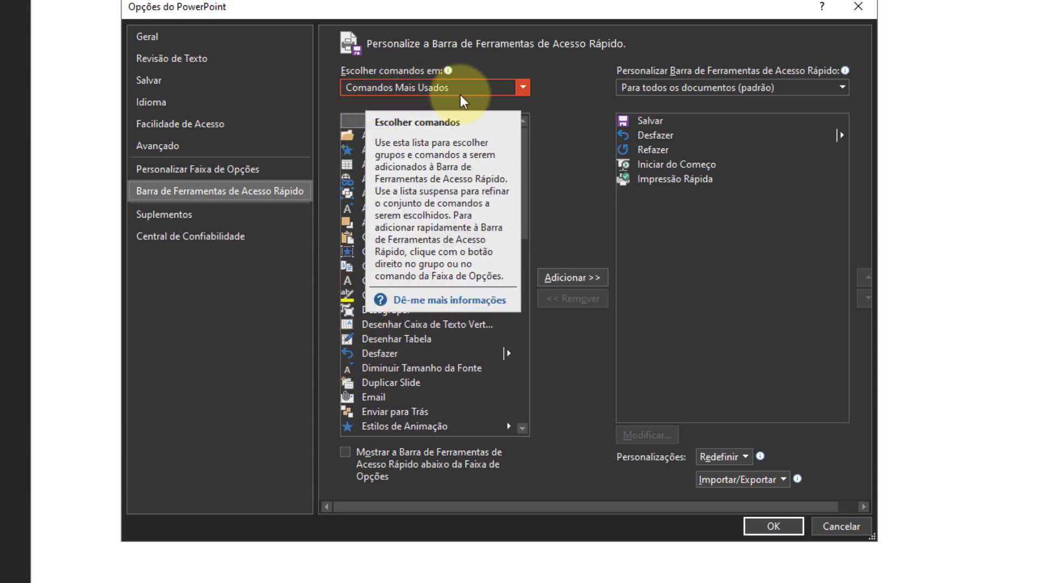
pyautogui.click(523, 88)
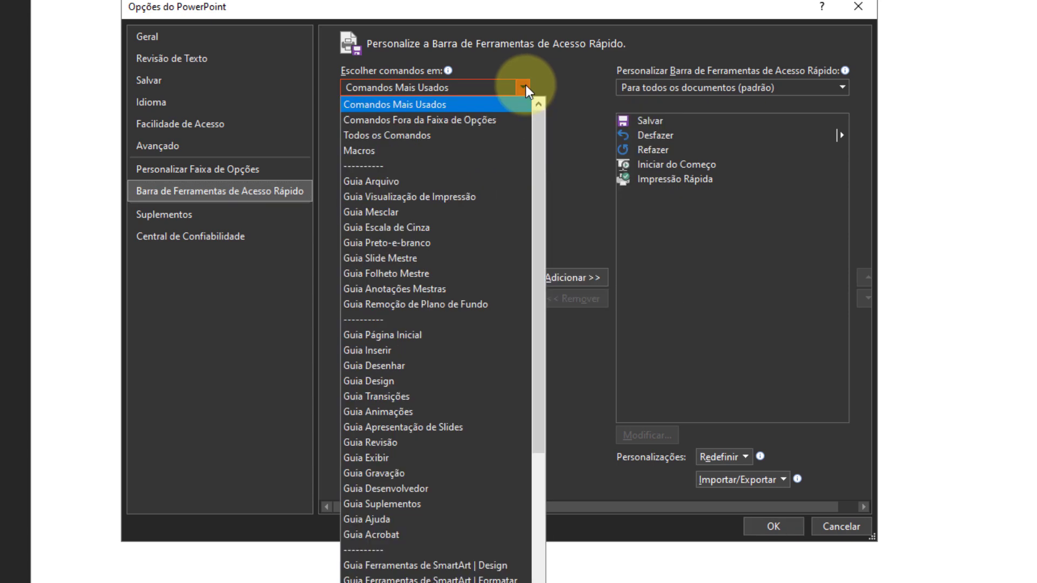
pyautogui.click(447, 136)
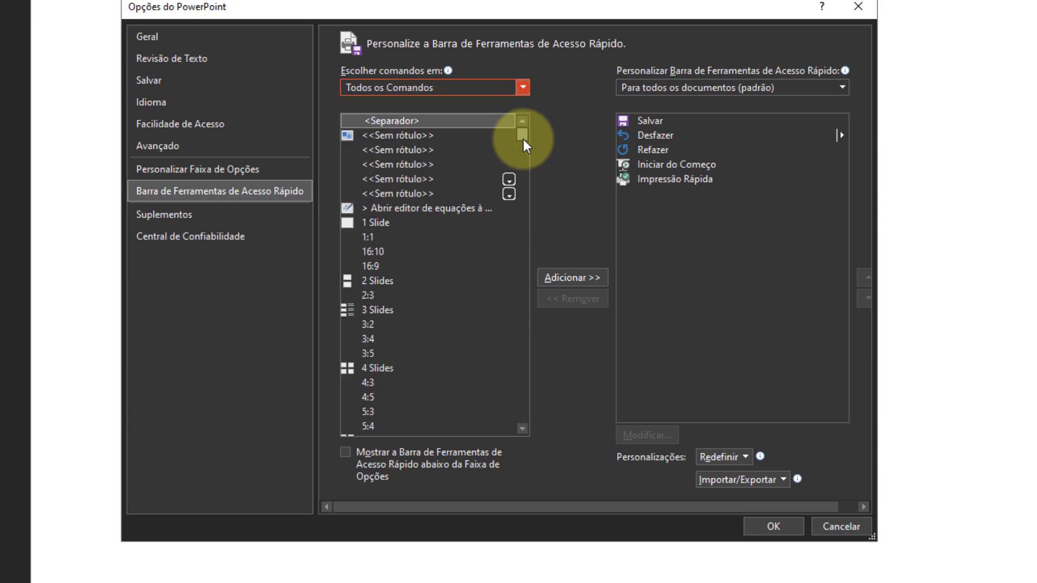
pyautogui.moveTo(524, 139); pyautogui.dragTo(524, 224)
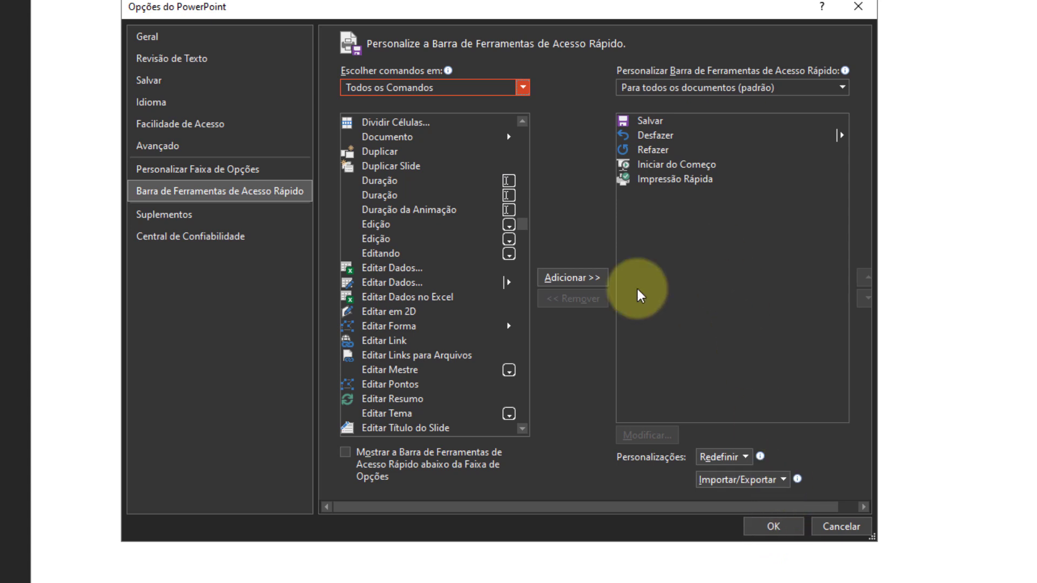
# Look at the import and export options for toolbar customizations and leave the options without changes.
pyautogui.click(786, 484)
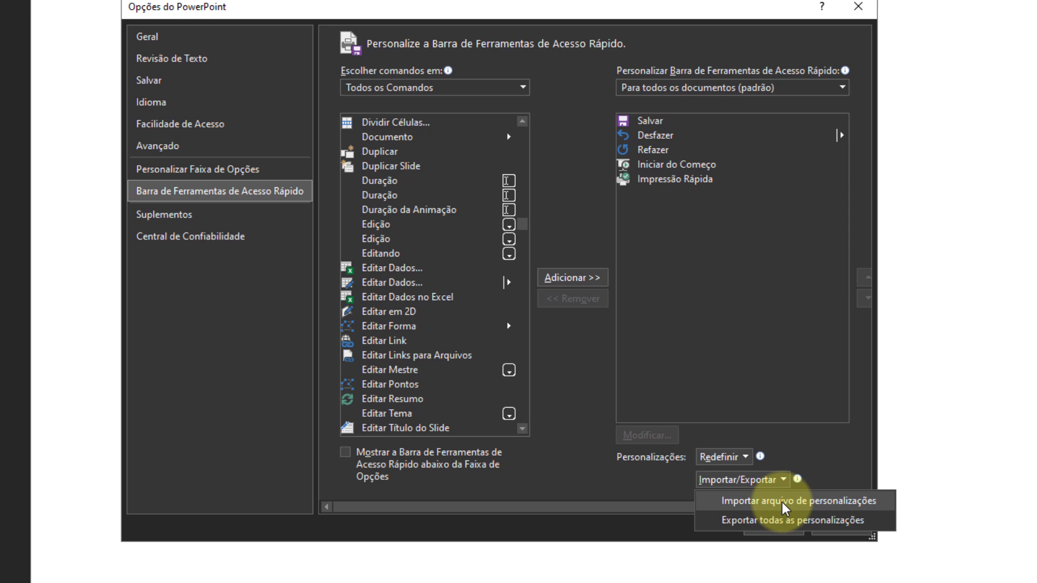
pyautogui.click(664, 486)
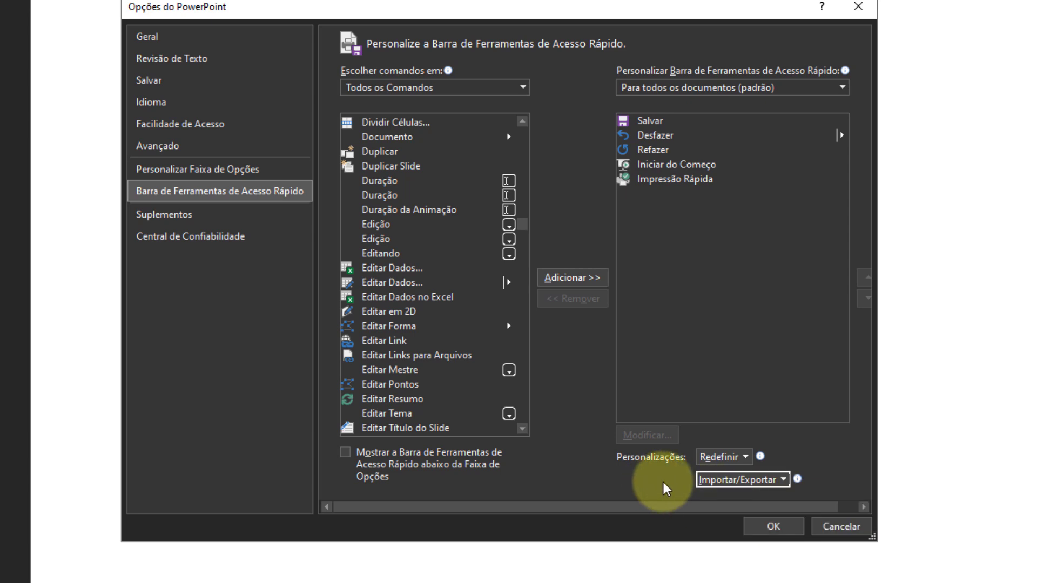
pyautogui.click(834, 528)
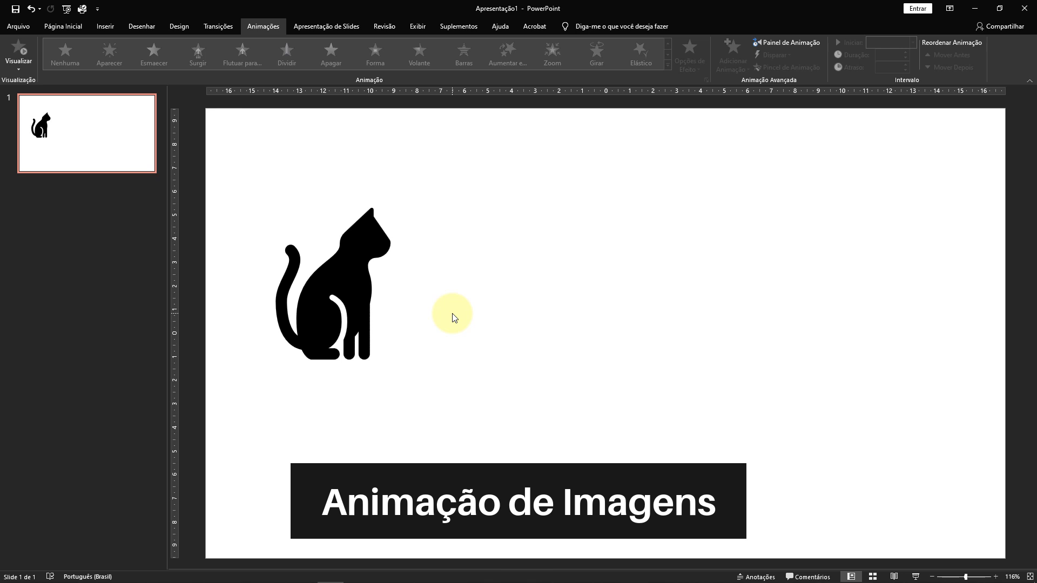
# Apply a Trajetória personalizada motion path to the cat image, drawing a looping freehand curve that ends near the slide's lower right.
pyautogui.click(352, 279)
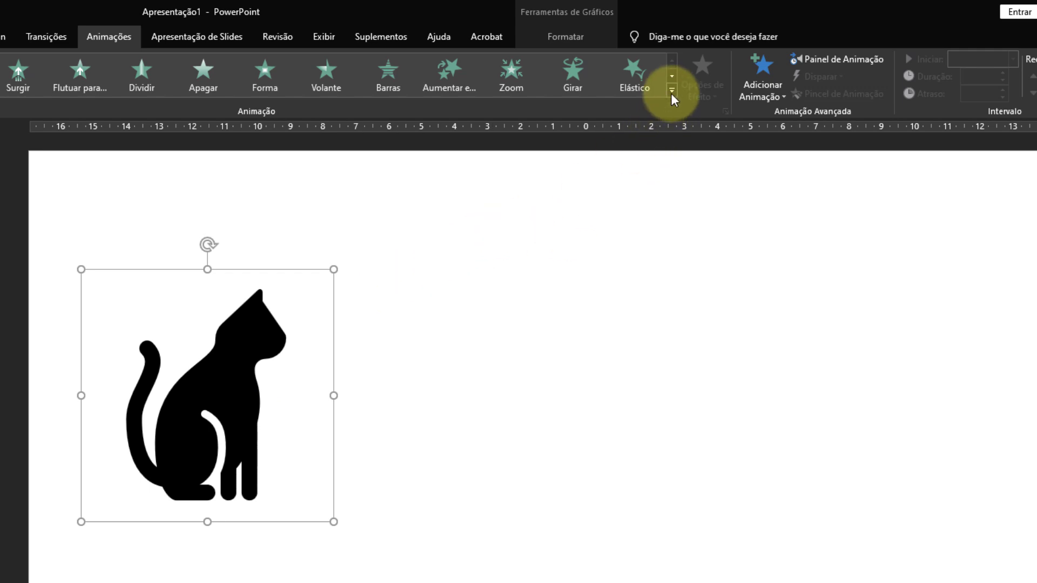
pyautogui.click(784, 97)
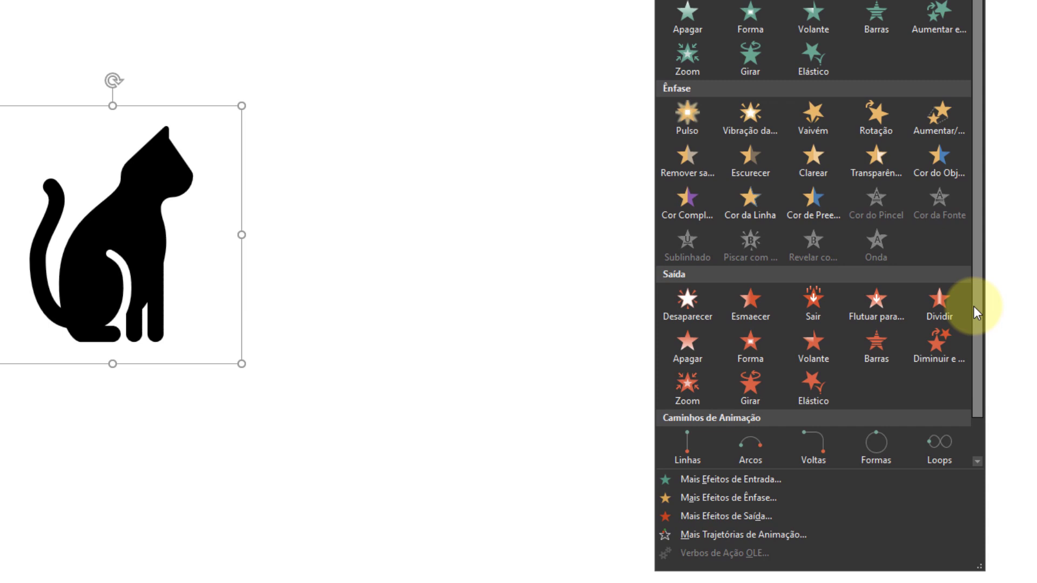
pyautogui.moveTo(975, 307); pyautogui.dragTo(976, 381)
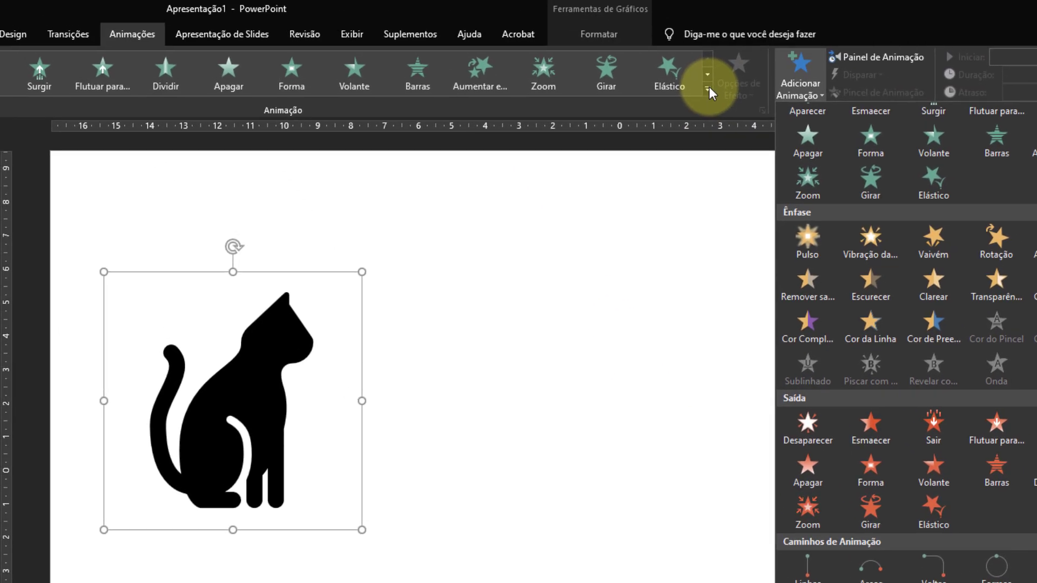
pyautogui.click(712, 91)
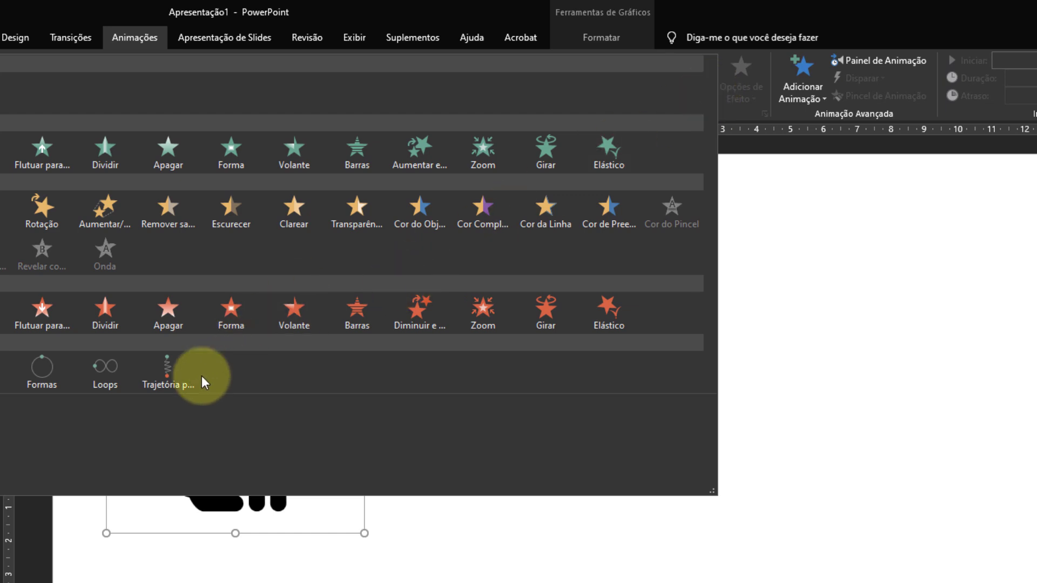
pyautogui.click(165, 369)
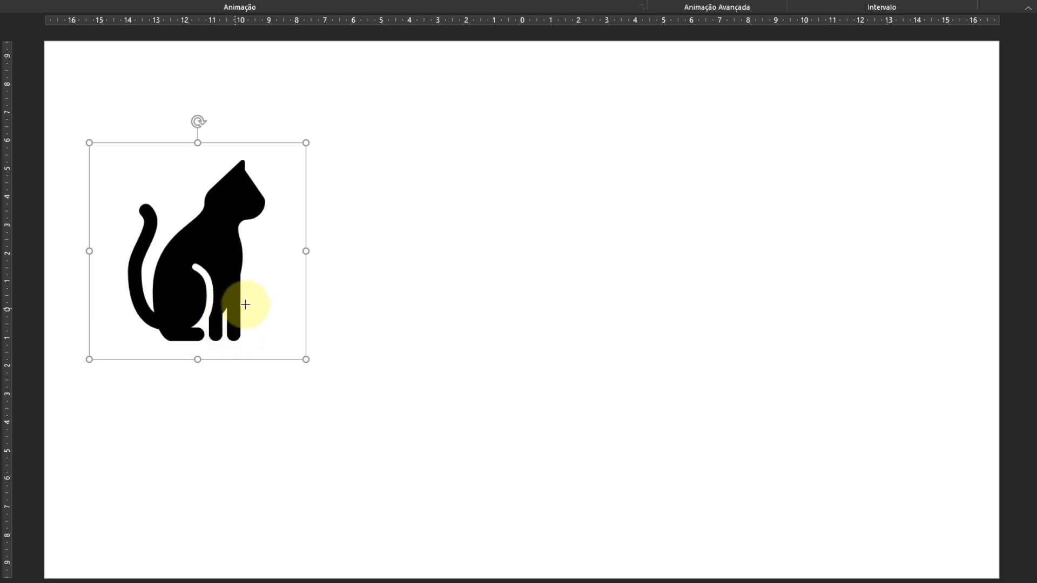
pyautogui.moveTo(262, 295)
pyautogui.mouseDown()
pyautogui.moveTo(345, 183)
pyautogui.moveTo(371, 178)
pyautogui.moveTo(441, 274)
pyautogui.moveTo(505, 253)
pyautogui.moveTo(514, 173)
pyautogui.moveTo(469, 209)
pyautogui.moveTo(607, 202)
pyautogui.moveTo(731, 281)
pyautogui.moveTo(621, 329)
pyautogui.moveTo(717, 434)
pyautogui.moveTo(574, 458)
pyautogui.moveTo(604, 438)
pyautogui.moveTo(727, 427)
pyautogui.mouseUp()
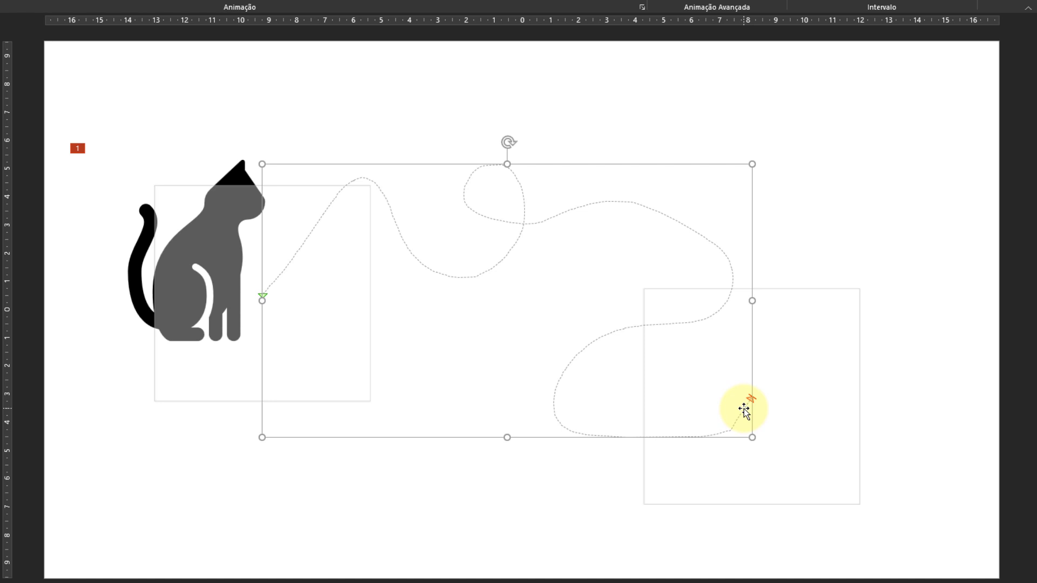
# Edit the points of the cat's motion path, moving its end farther right and up and smoothing the last segment.
pyautogui.rightClick(743, 409)
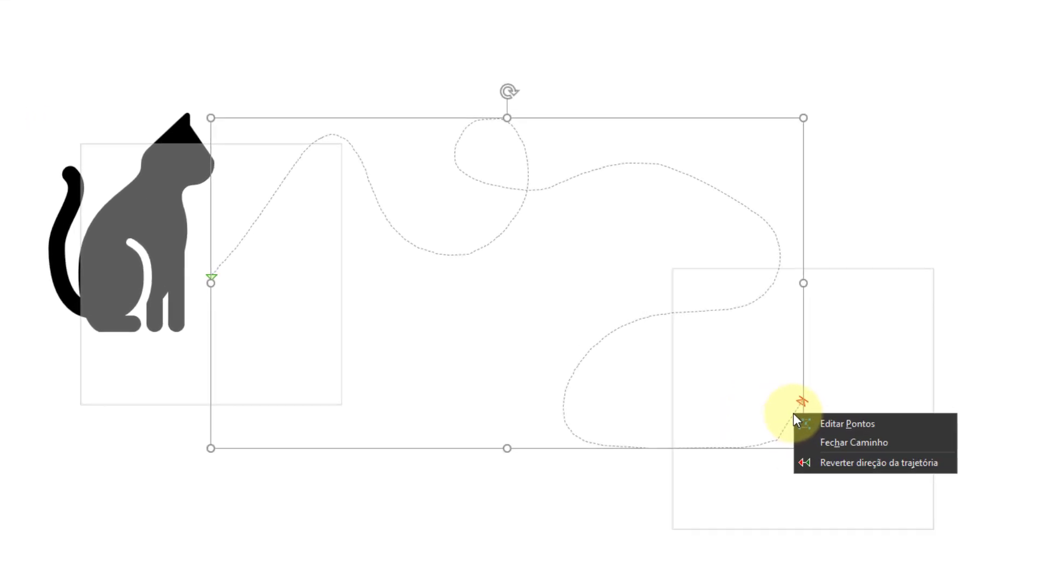
pyautogui.click(869, 426)
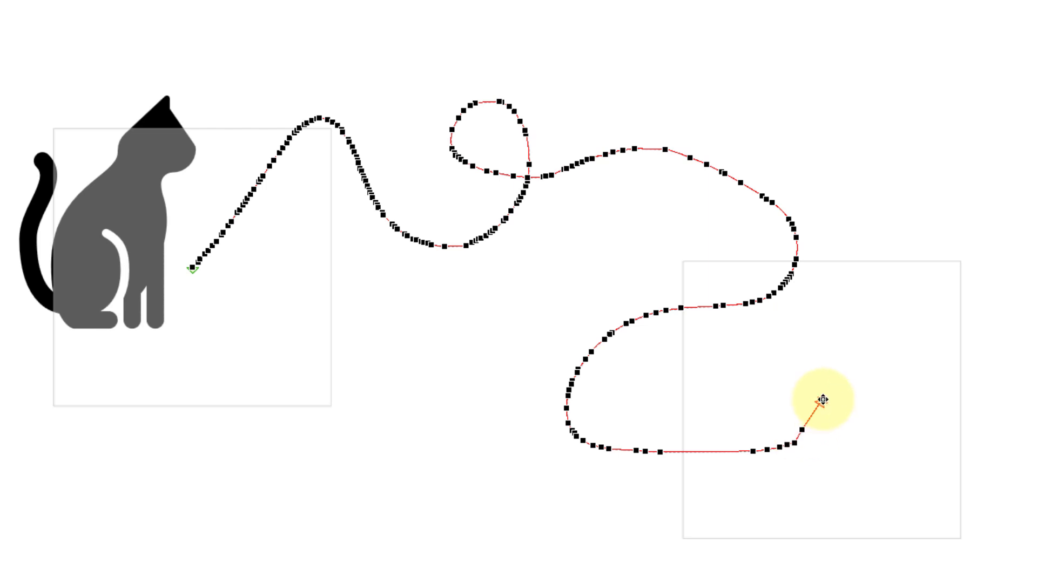
pyautogui.moveTo(823, 399); pyautogui.dragTo(942, 429)
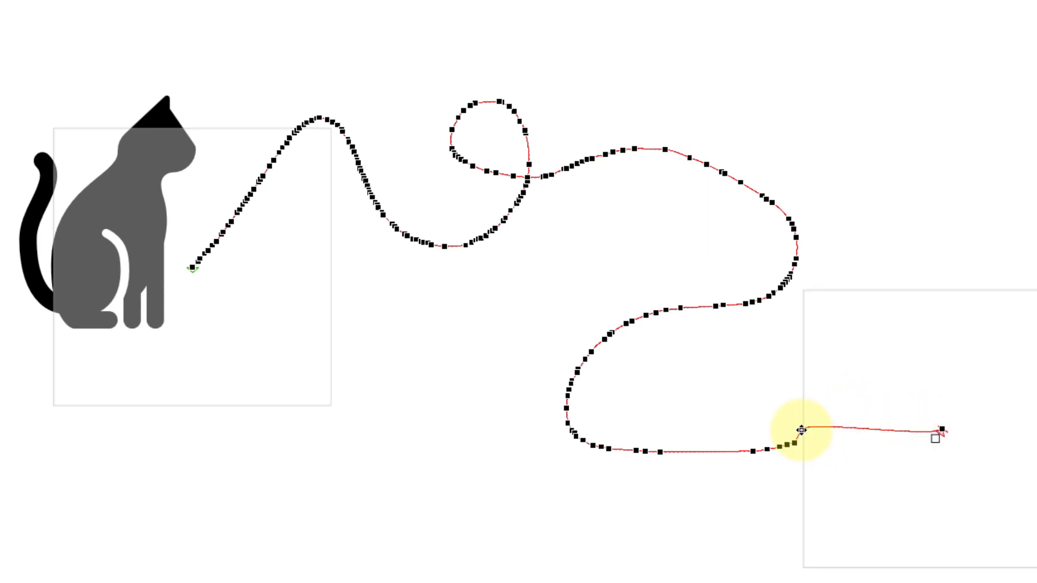
pyautogui.moveTo(801, 430); pyautogui.dragTo(871, 433)
pyautogui.moveTo(943, 429); pyautogui.dragTo(996, 277)
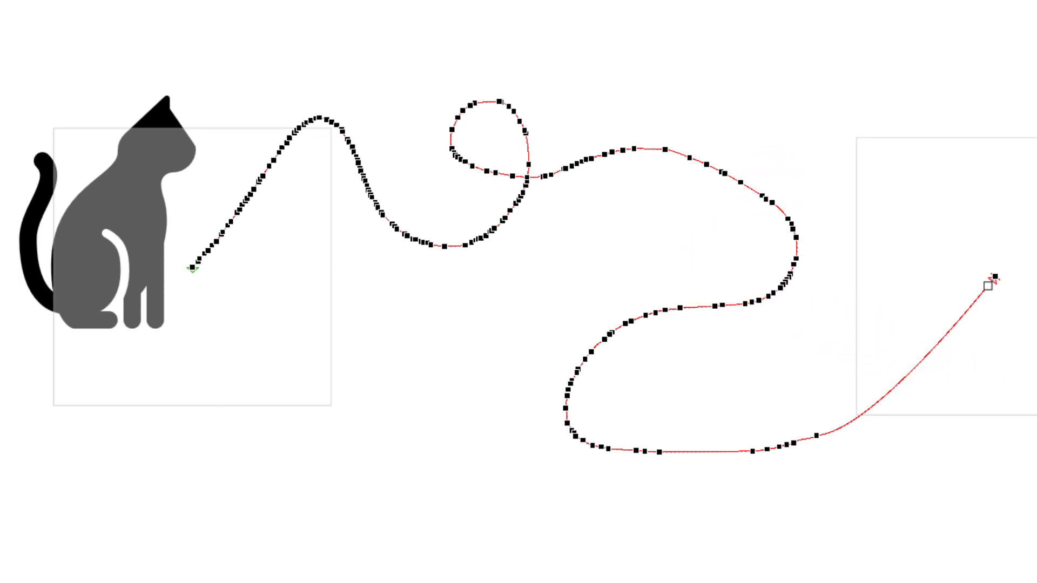
pyautogui.click(827, 98)
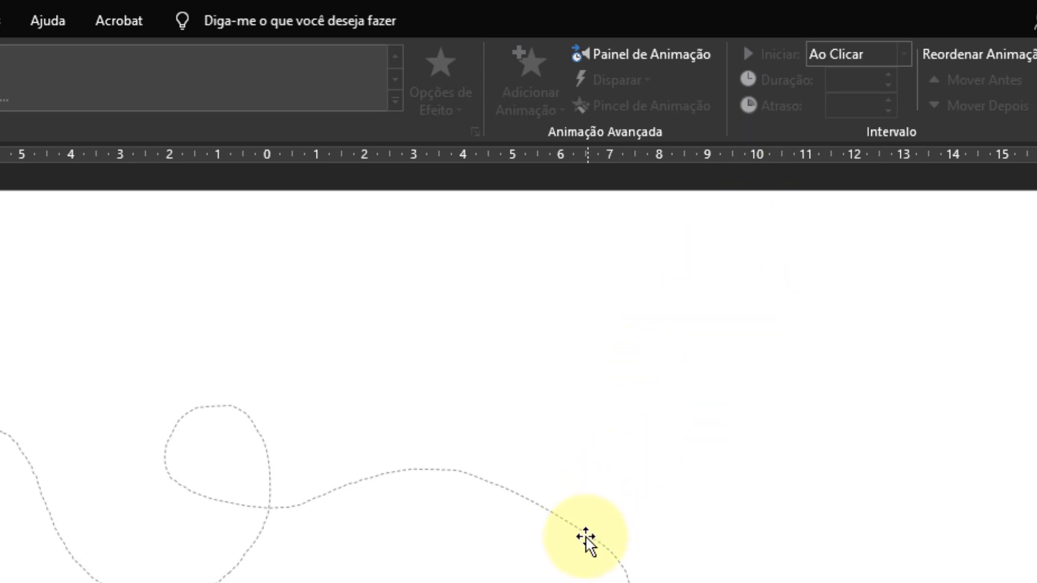
# Set the duration of the cat's motion path animation to 06,00 and preview it.
pyautogui.click(586, 537)
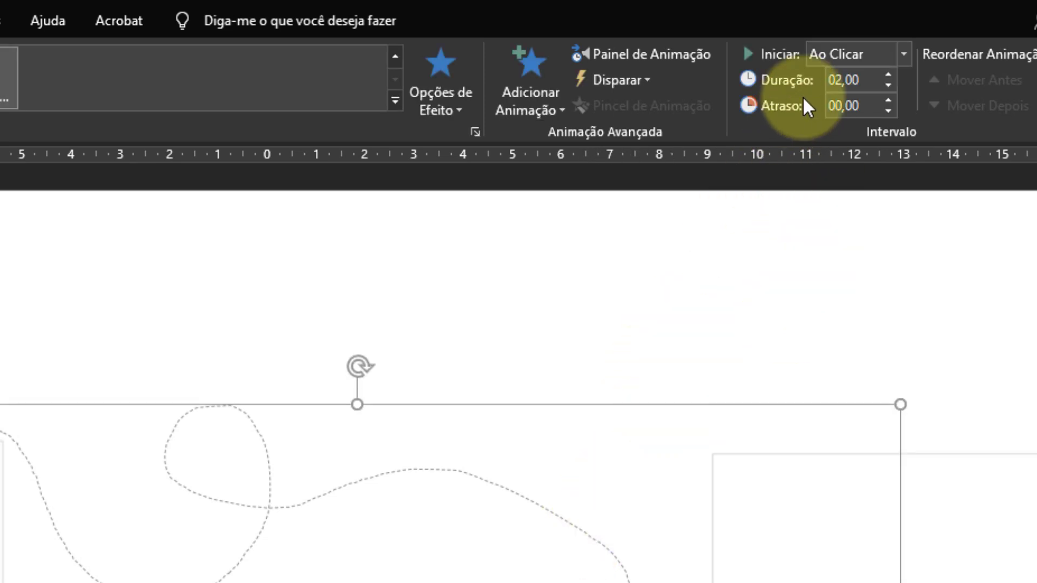
pyautogui.click(888, 75)
pyautogui.click(888, 75)
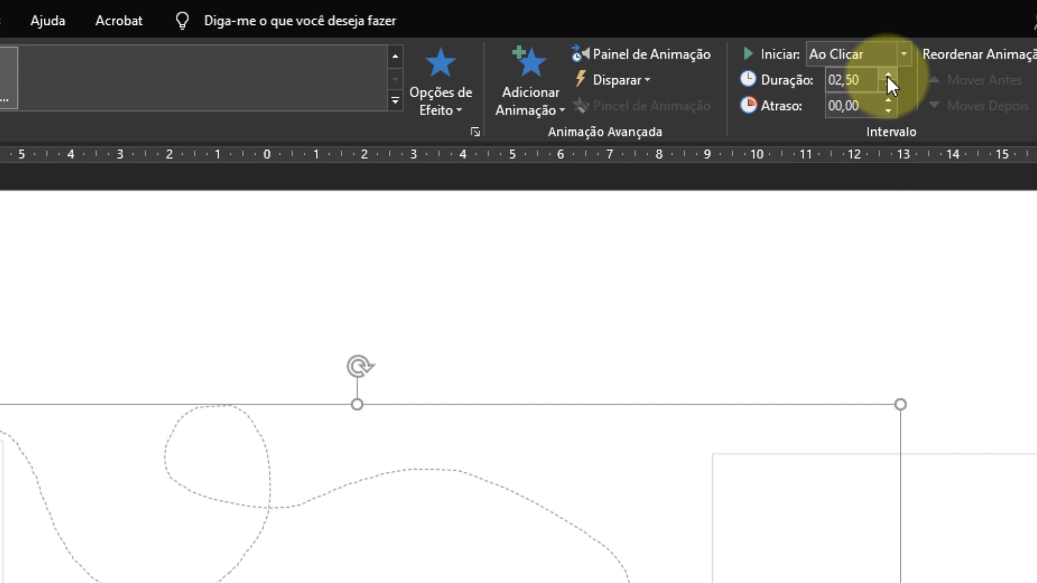
pyautogui.click(887, 76)
pyautogui.click(887, 75)
pyautogui.click(888, 76)
pyautogui.click(888, 75)
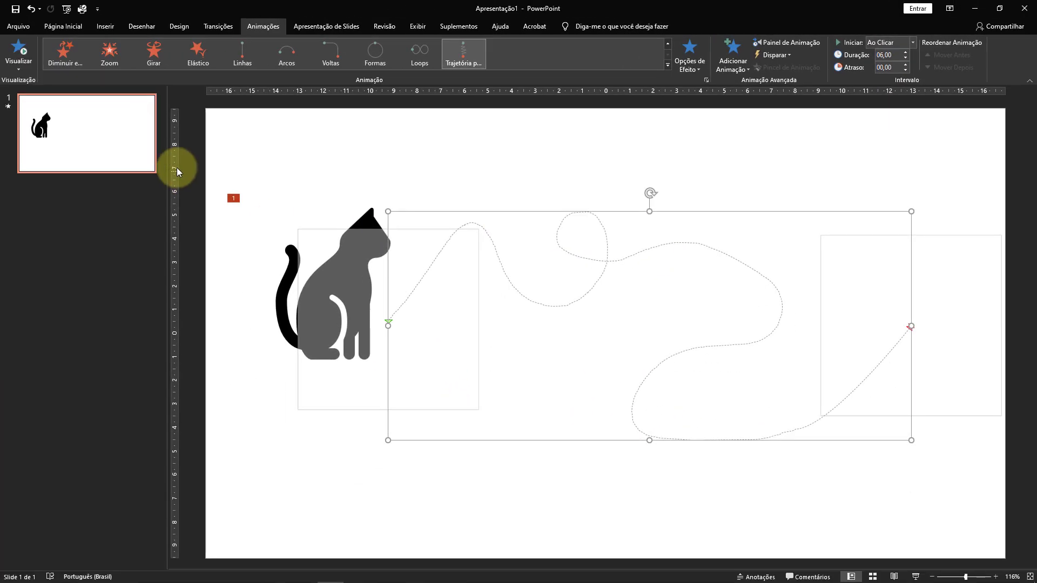
pyautogui.click(20, 47)
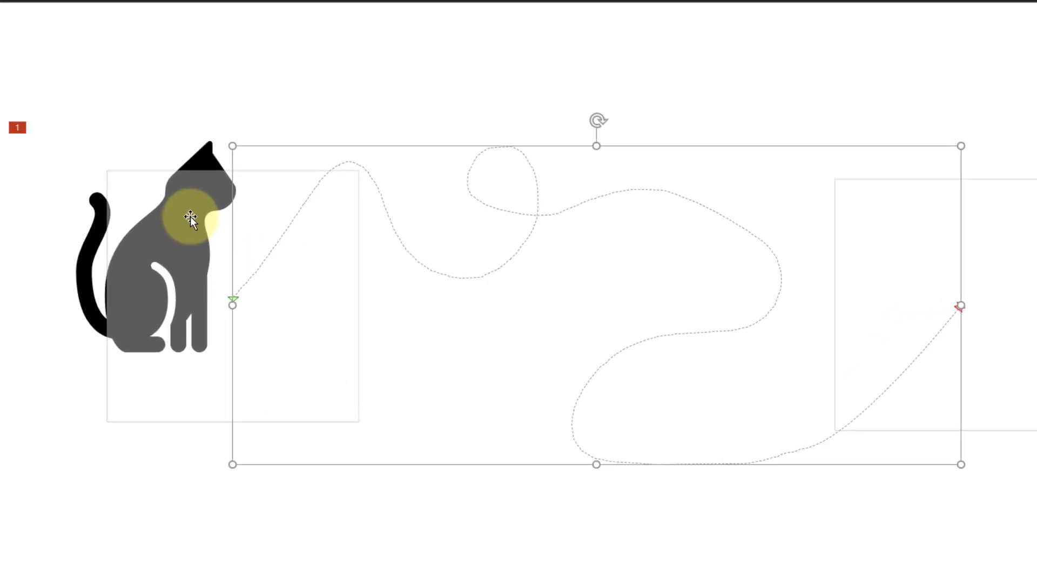
# Turn on Reversão automática in the motion path's effect settings, keeping Trajetória on Desbloqueada and the sound on [Sem som].
pyautogui.click(366, 266)
pyautogui.click(605, 264)
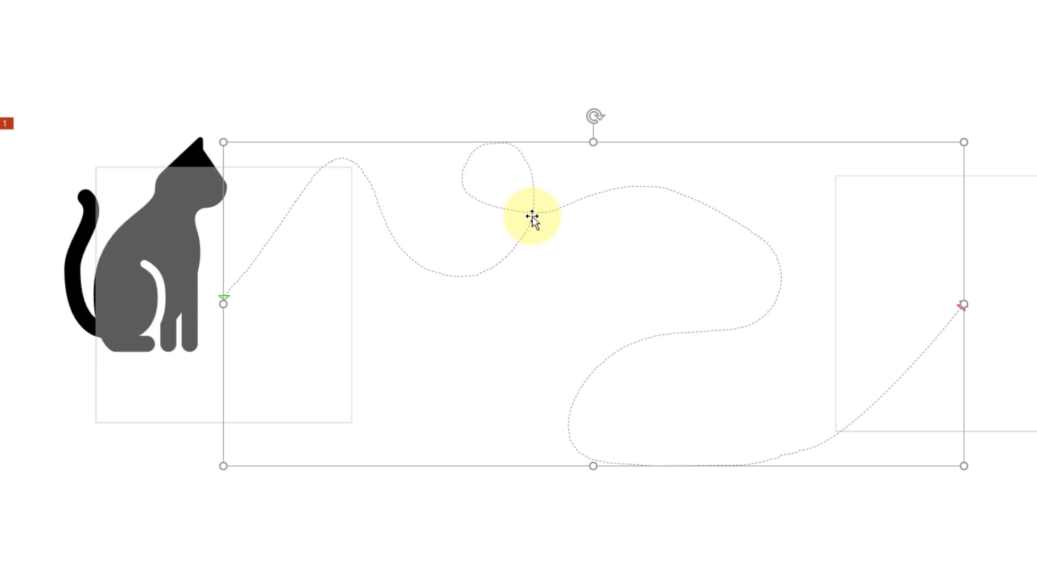
pyautogui.doubleClick(532, 218)
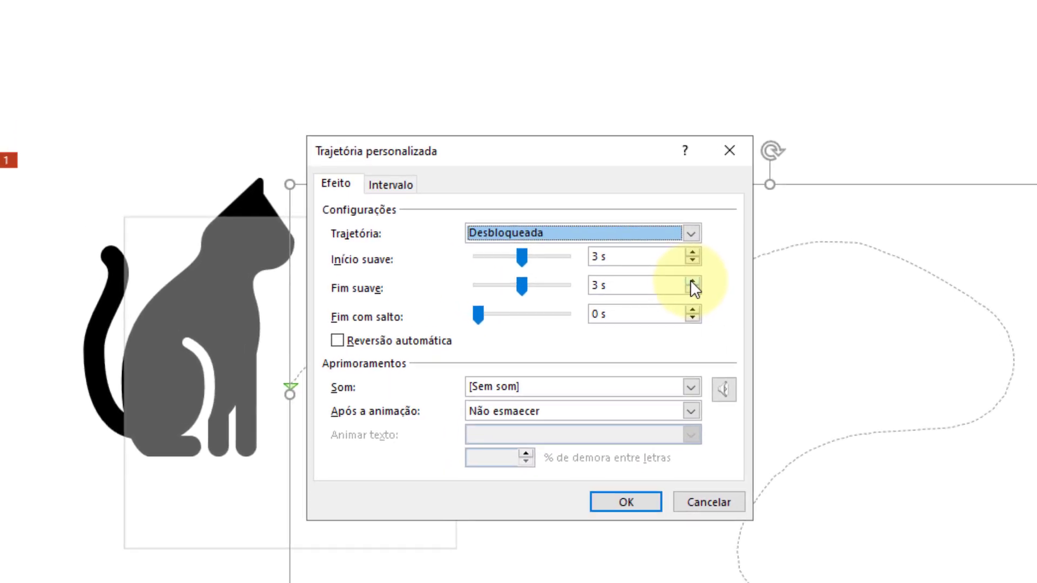
pyautogui.click(691, 234)
pyautogui.click(691, 234)
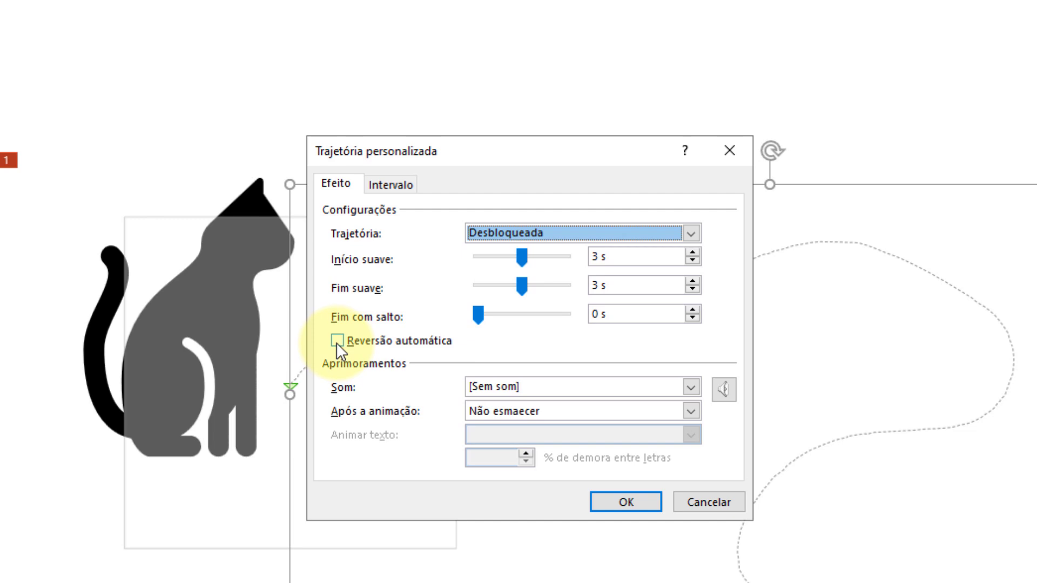
pyautogui.click(336, 341)
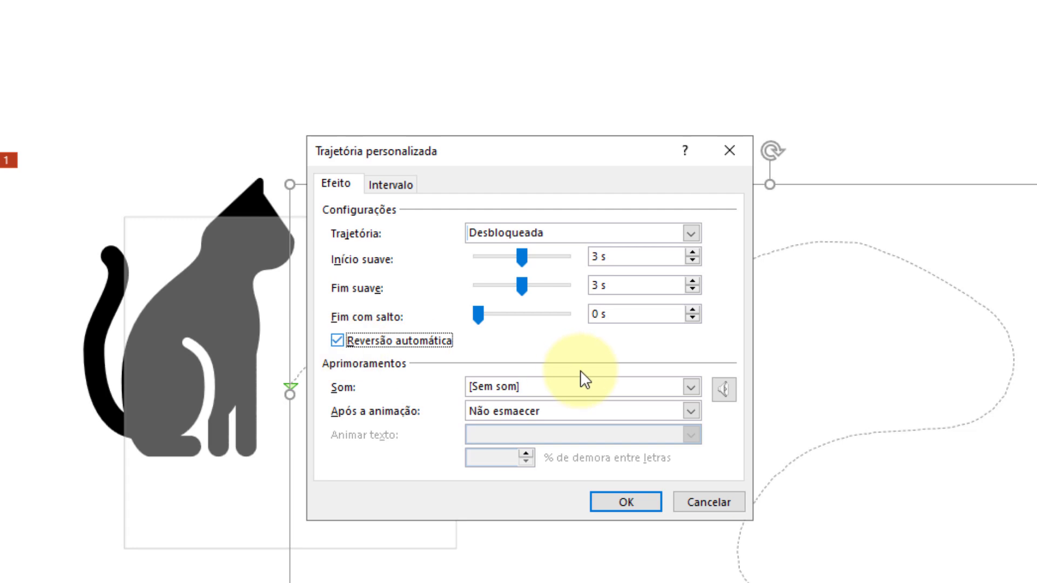
pyautogui.click(694, 388)
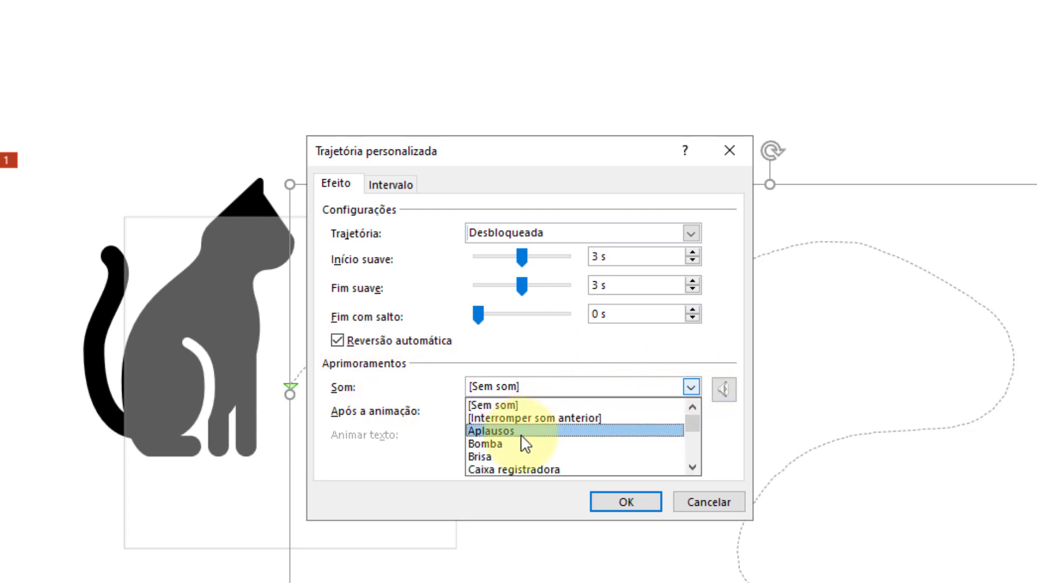
pyautogui.click(571, 374)
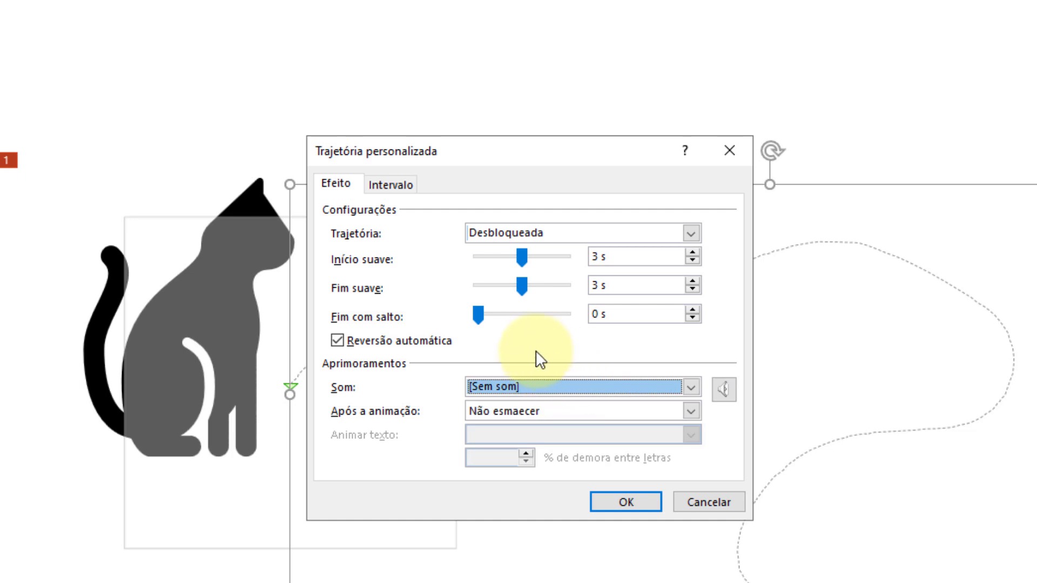
pyautogui.click(618, 504)
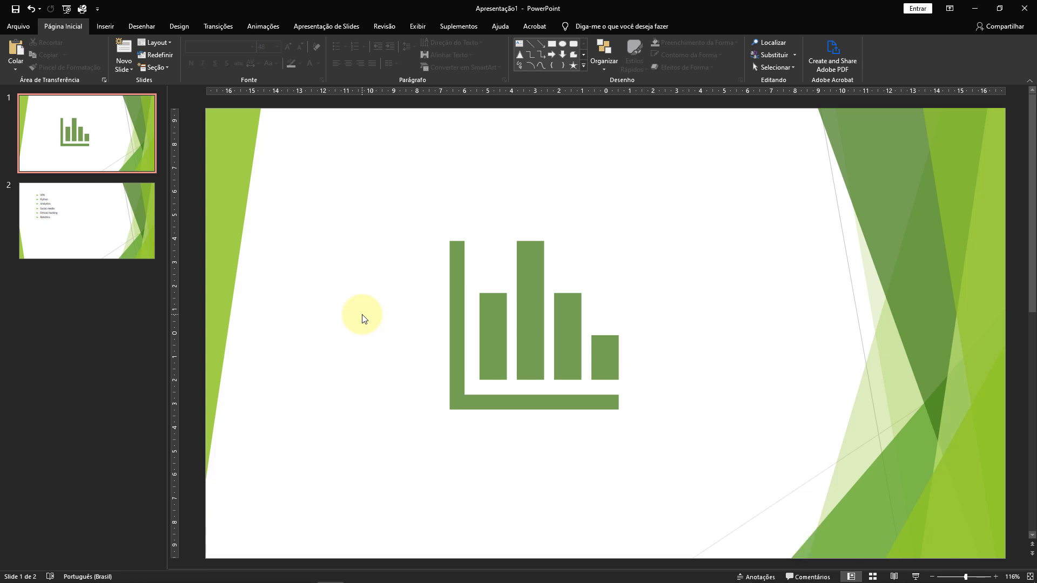
# Start the slide show of the two-slide presentation, advance one slide and return to the chart slide.
pyautogui.press('F5')
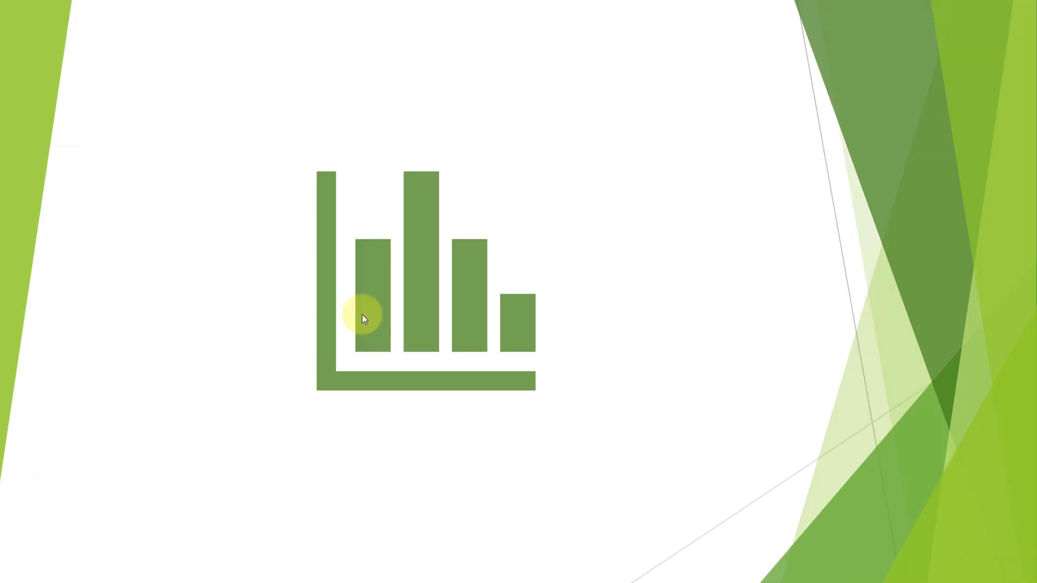
pyautogui.press('Right')
pyautogui.press('Left')
# Examine the slide show help's shortcuts for general use, rehearsing and recording, media, and ink and laser pointer, and close it.
pyautogui.press('F1')
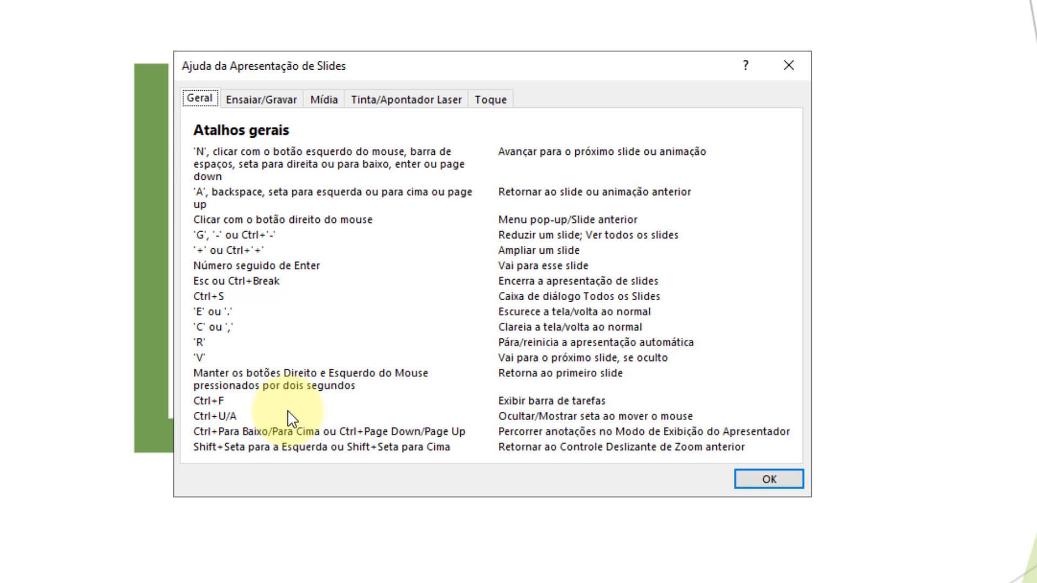
pyautogui.click(259, 98)
pyautogui.click(330, 100)
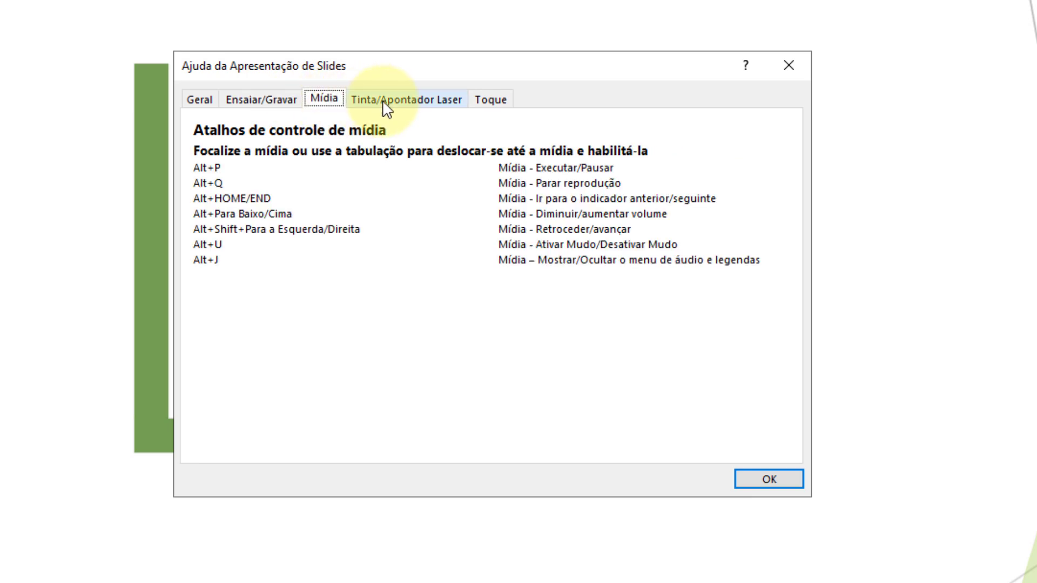
pyautogui.click(417, 105)
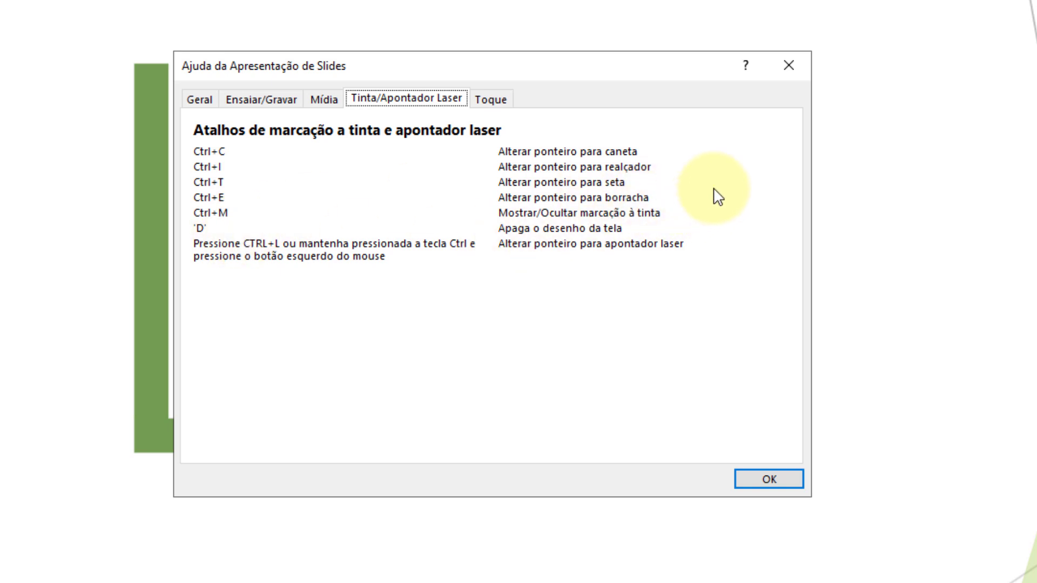
pyautogui.click(790, 65)
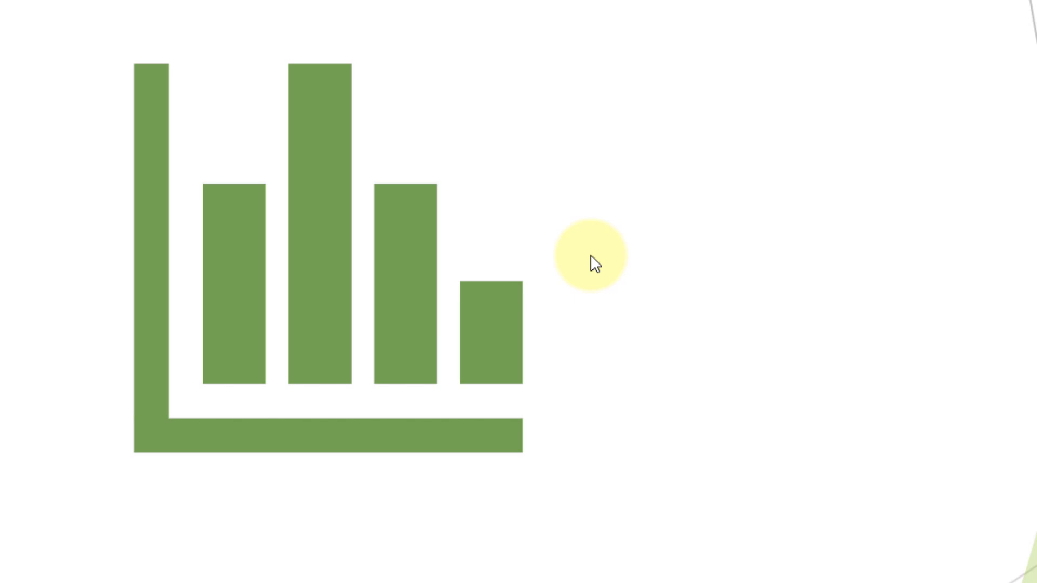
# Use the slide show pen to circle the chart's shortest bar and mark three lines across its tallest bar.
pyautogui.hotkey('ctrl', 'p')
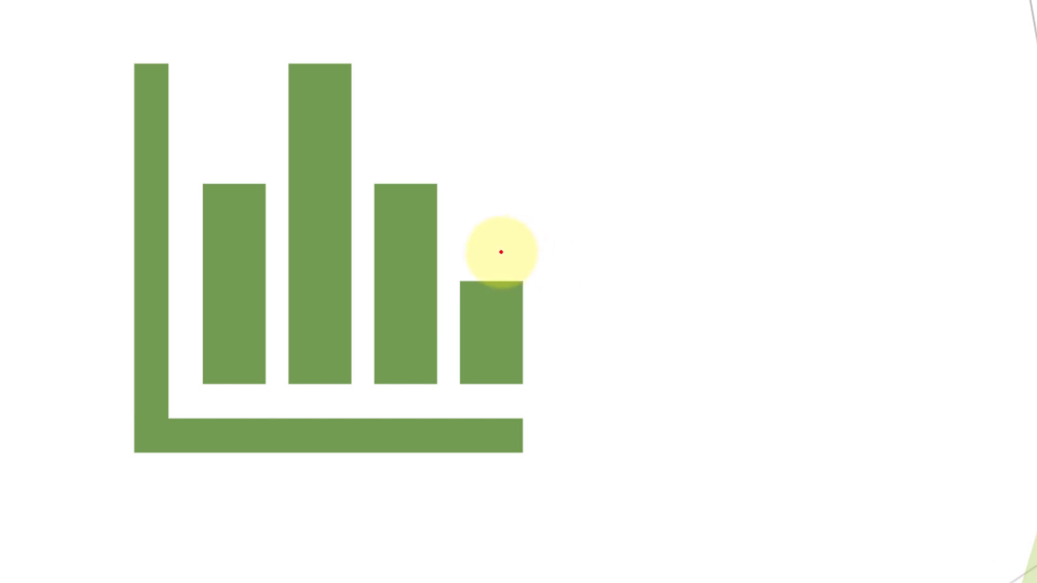
pyautogui.moveTo(502, 252)
pyautogui.mouseDown()
pyautogui.moveTo(586, 331)
pyautogui.moveTo(486, 281)
pyautogui.mouseUp()
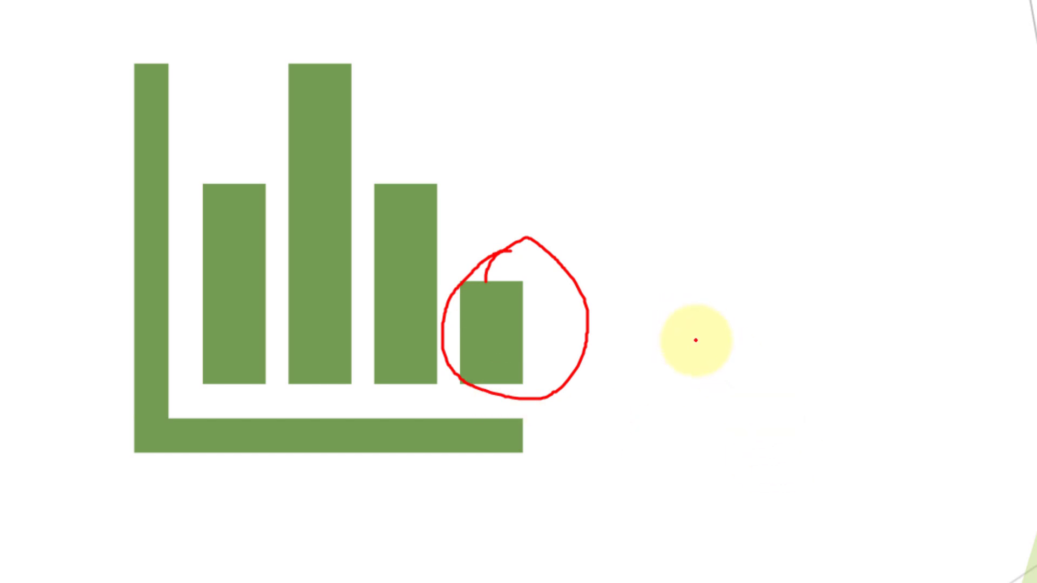
pyautogui.moveTo(290, 107); pyautogui.dragTo(394, 95)
pyautogui.moveTo(275, 130); pyautogui.dragTo(403, 129)
pyautogui.moveTo(305, 169); pyautogui.dragTo(400, 168)
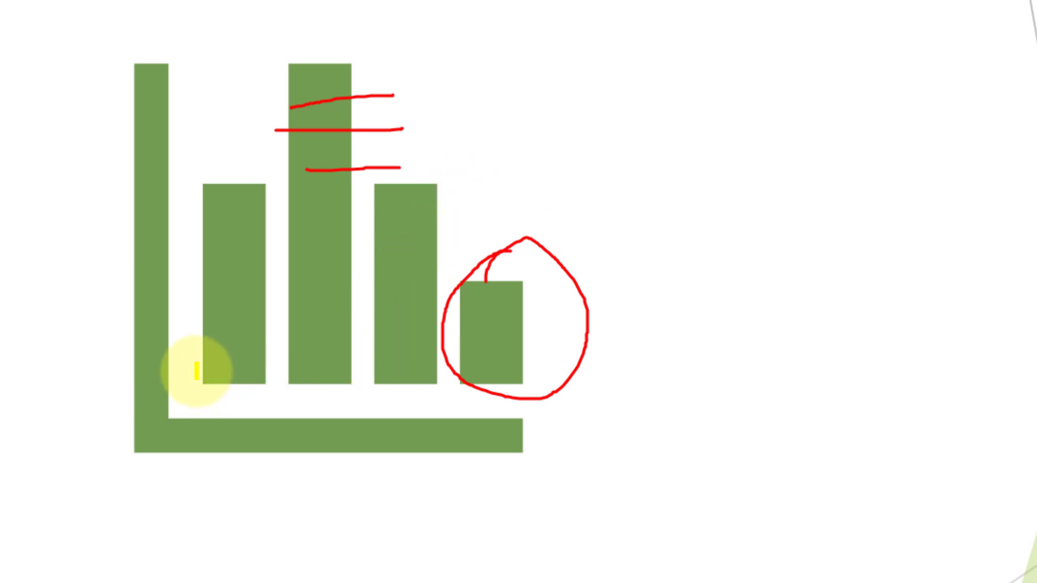
# Use the highlighter beneath and across the chart's bars, and on "Ethical hacking" and the end of "Social media" on the second slide.
pyautogui.moveTo(196, 371)
pyautogui.mouseDown()
pyautogui.moveTo(315, 370)
pyautogui.moveTo(167, 359)
pyautogui.mouseUp()
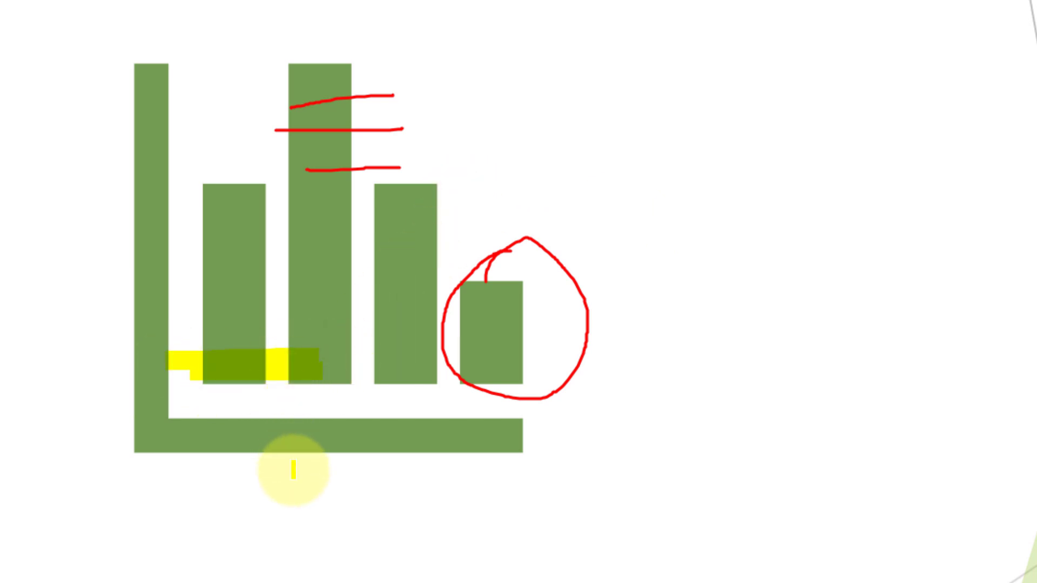
pyautogui.moveTo(299, 398); pyautogui.dragTo(430, 398)
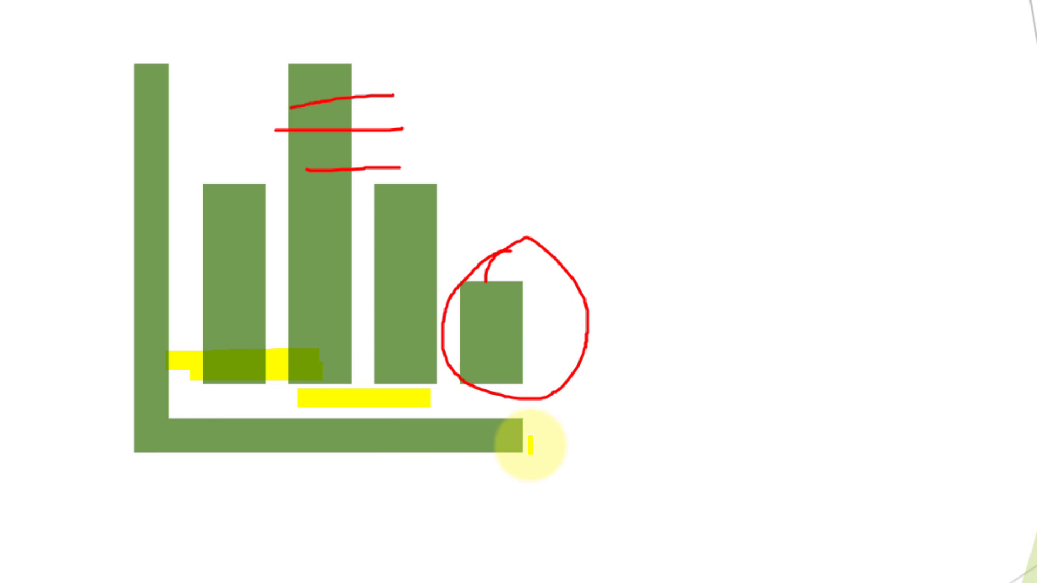
pyautogui.press('Right')
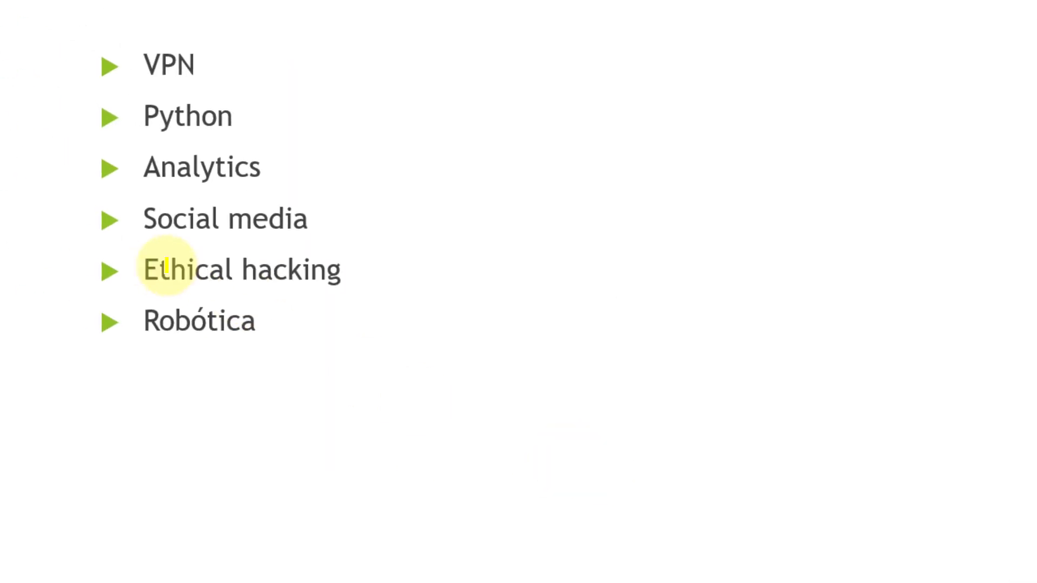
pyautogui.moveTo(224, 303); pyautogui.dragTo(416, 304)
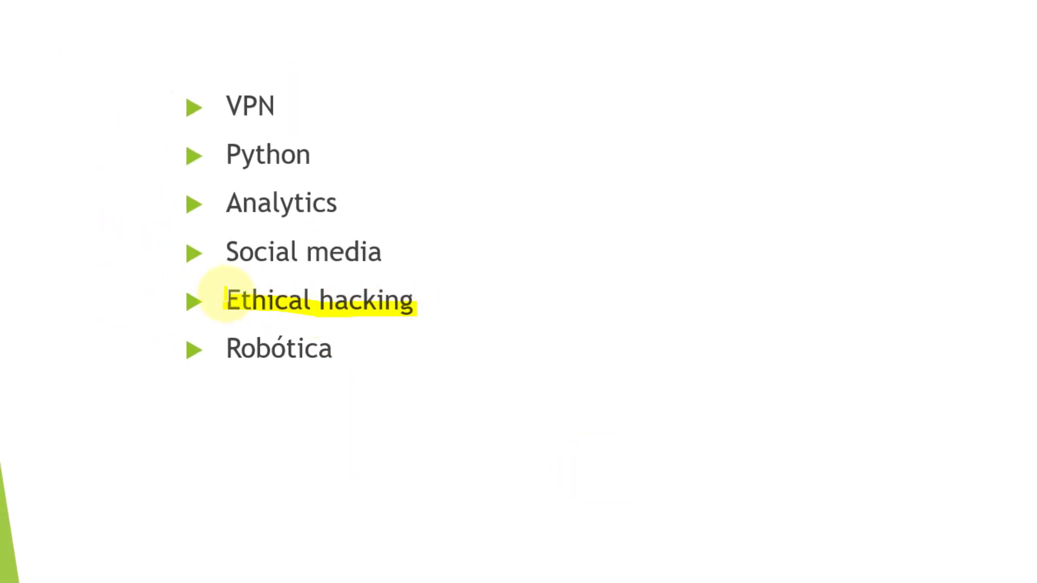
pyautogui.moveTo(226, 296); pyautogui.dragTo(417, 292)
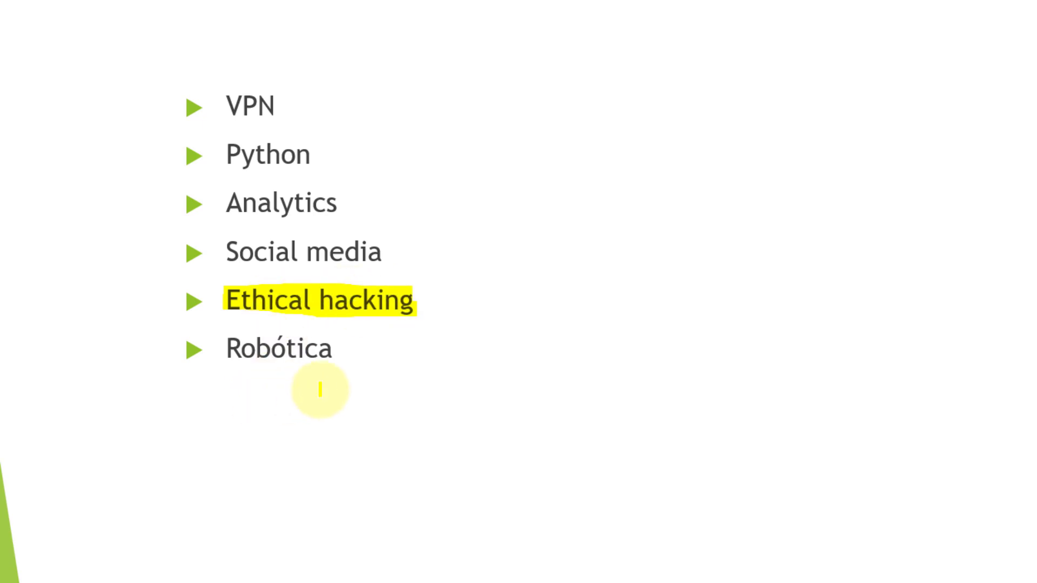
pyautogui.moveTo(373, 258)
pyautogui.mouseDown()
pyautogui.moveTo(364, 241)
pyautogui.moveTo(426, 239)
pyautogui.mouseUp()
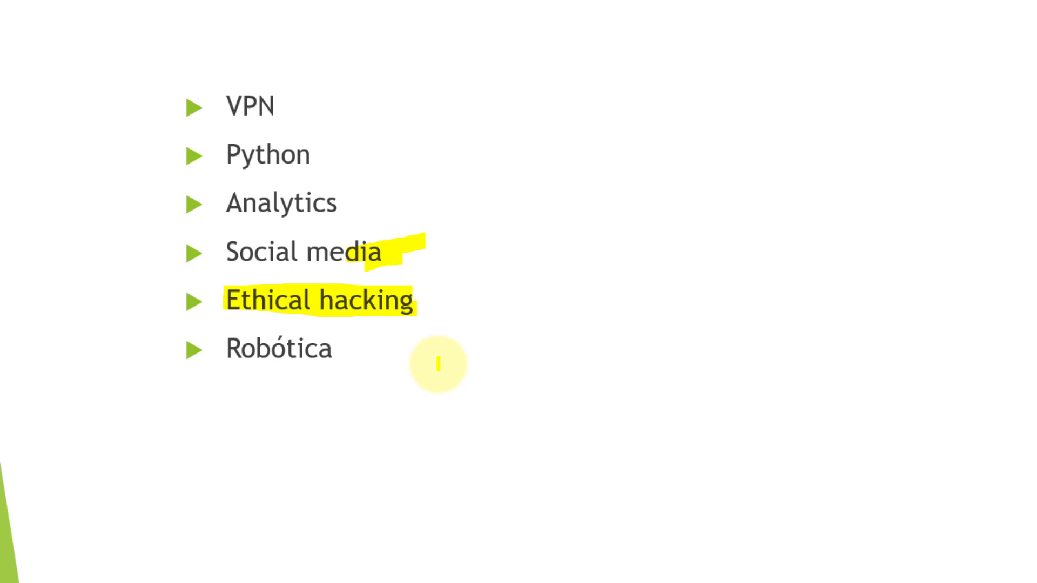
# Erase all ink markings from the bullet list slide and from the chart slide.
pyautogui.press('d')
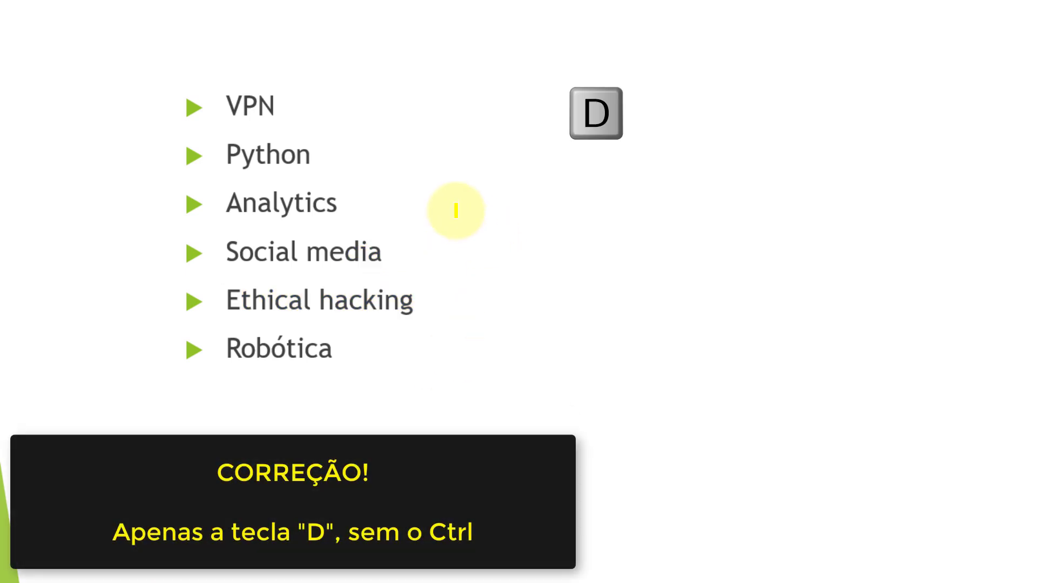
pyautogui.press('Left')
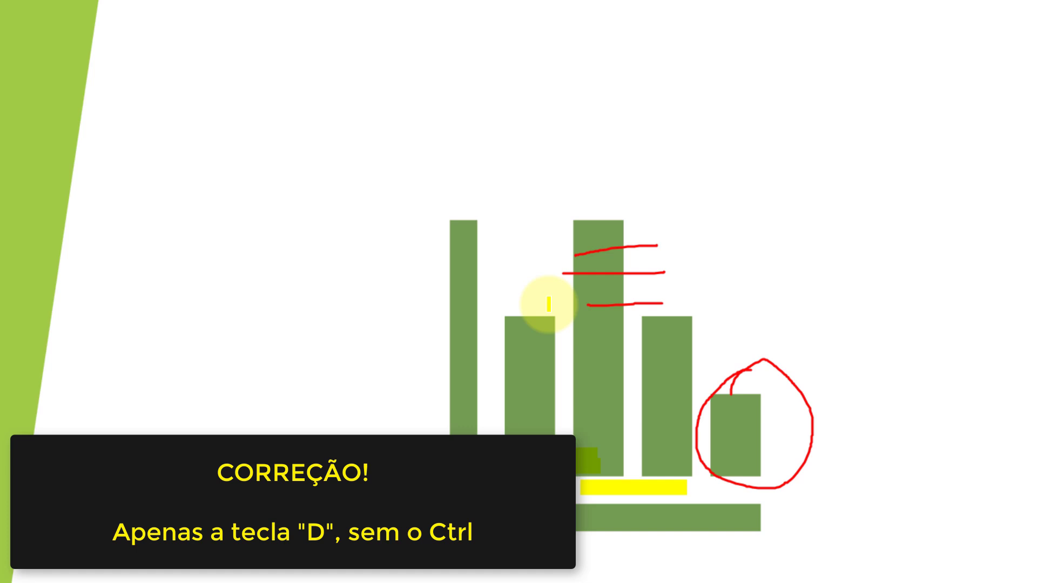
pyautogui.press('d')
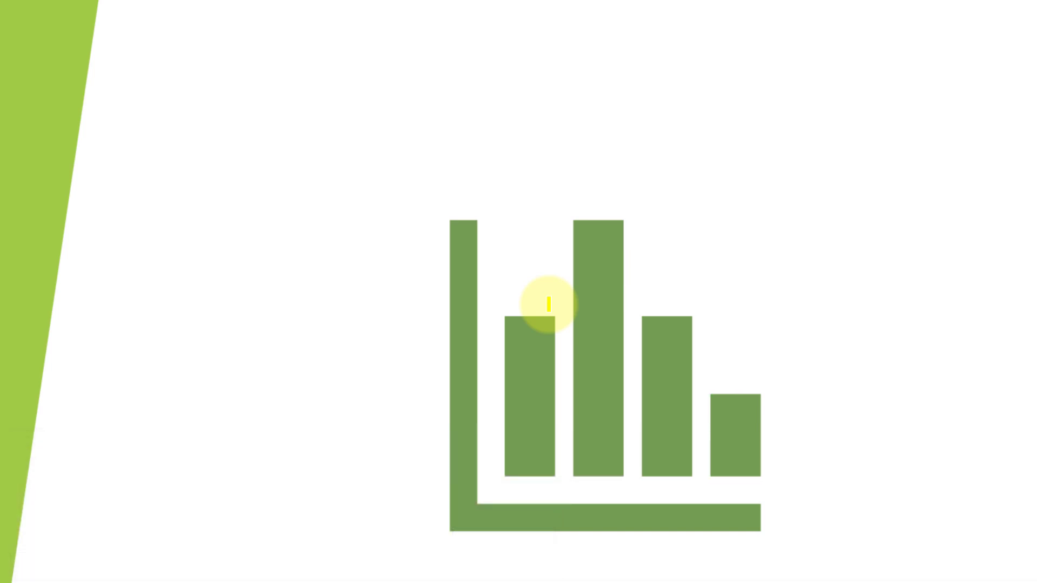
# Show the laser pointer over the chart slide.
pyautogui.click(549, 304)
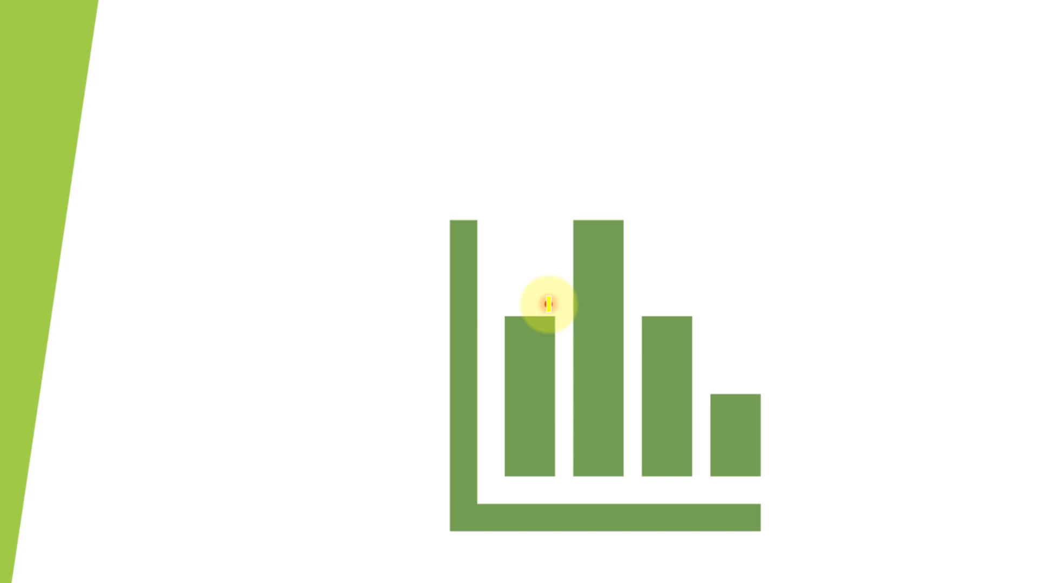
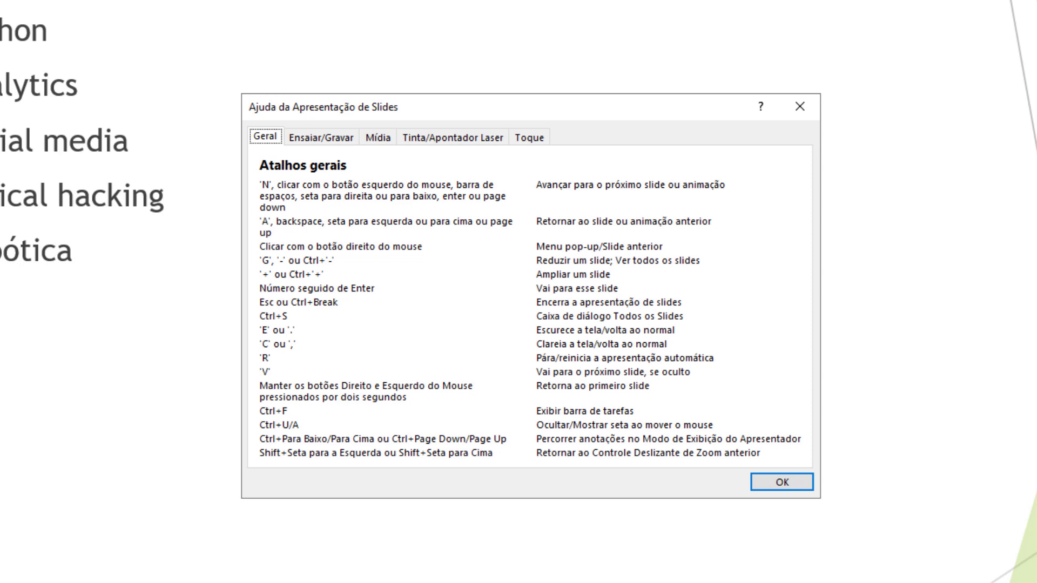
# Close the slide show shortcut help and look over the slide show's options on the bullet list slide.
pyautogui.click(782, 482)
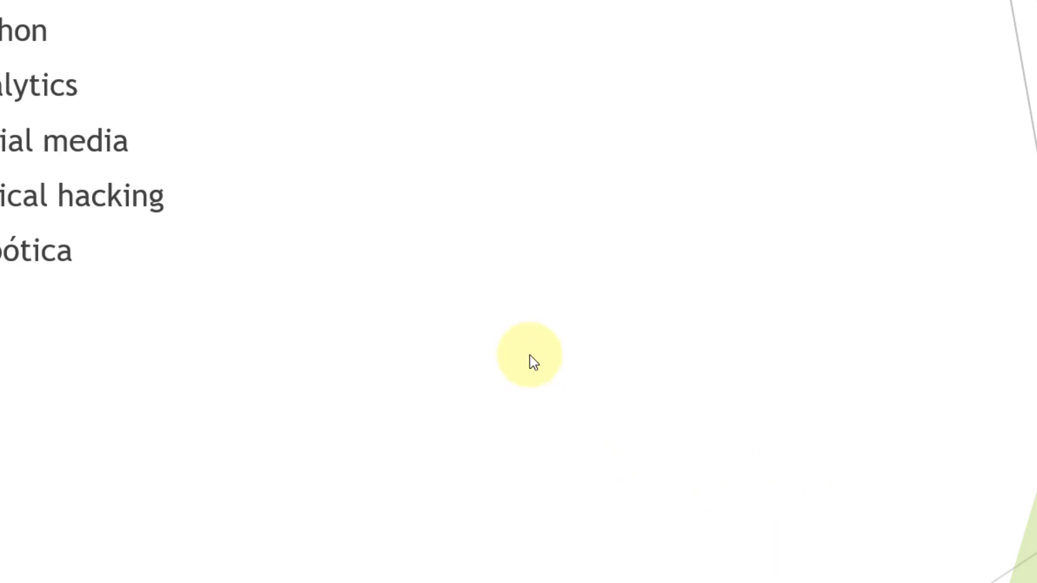
pyautogui.rightClick(470, 248)
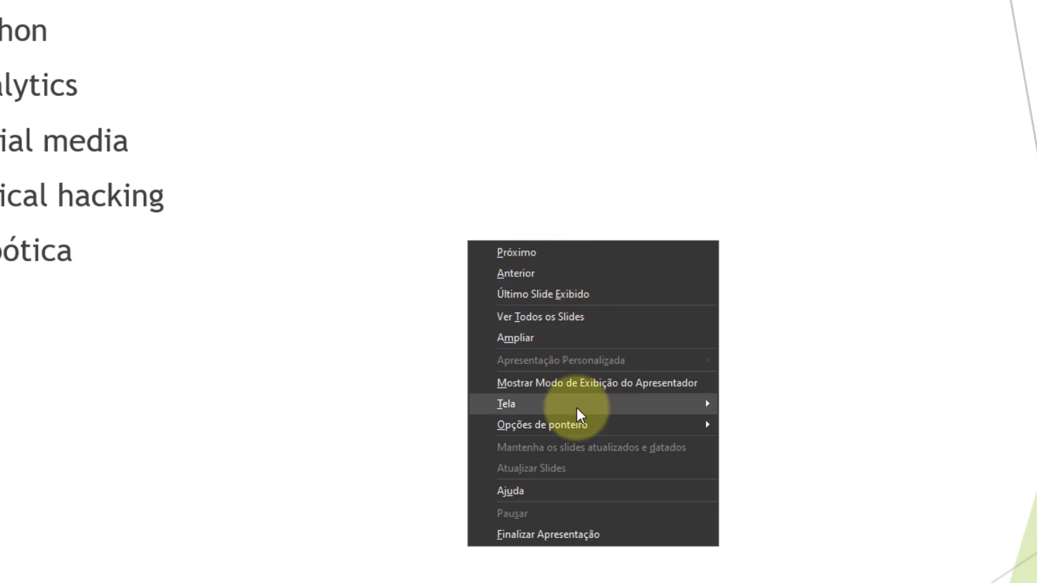
pyautogui.moveTo(576, 406)
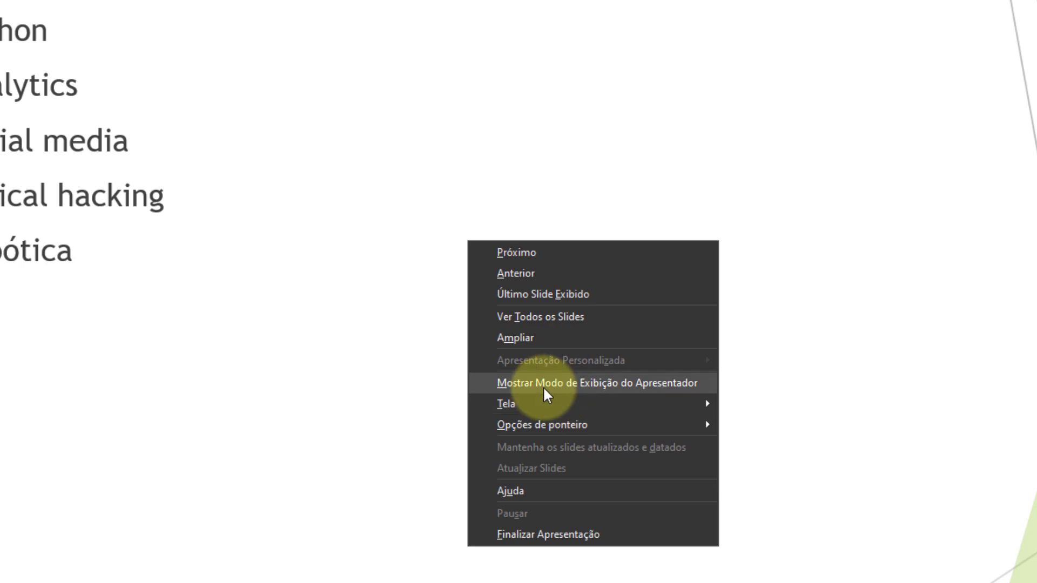
pyautogui.click(484, 172)
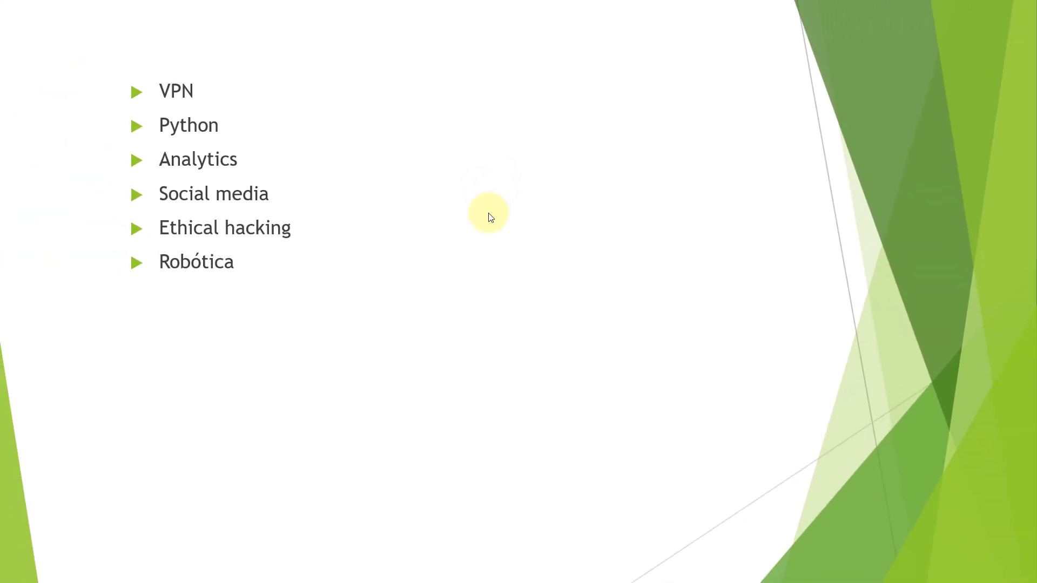
# Blank the running slide show to black and restore it, and do the same with a white screen.
pyautogui.press('b')
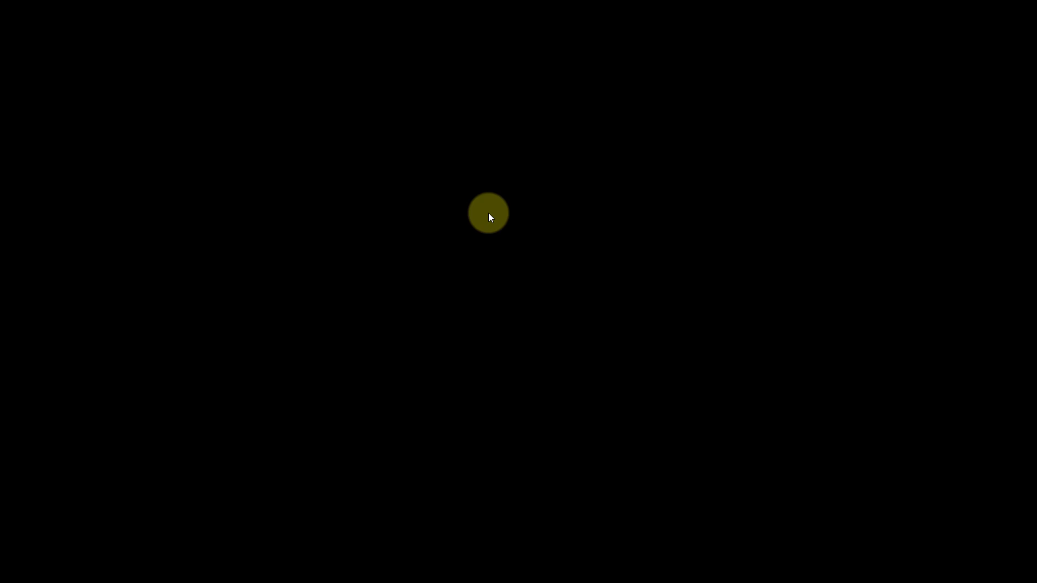
pyautogui.press('b')
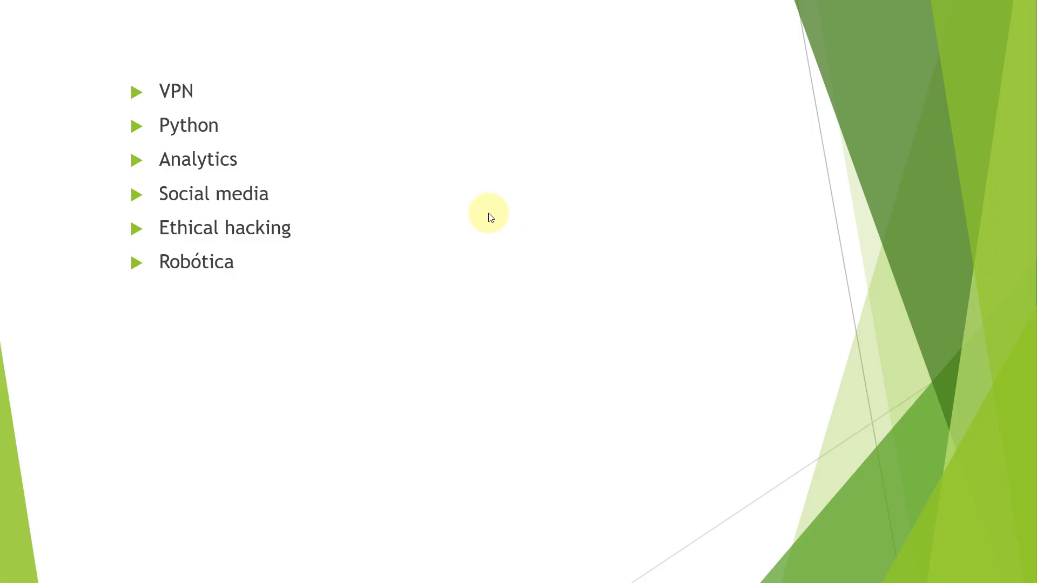
pyautogui.press('w')
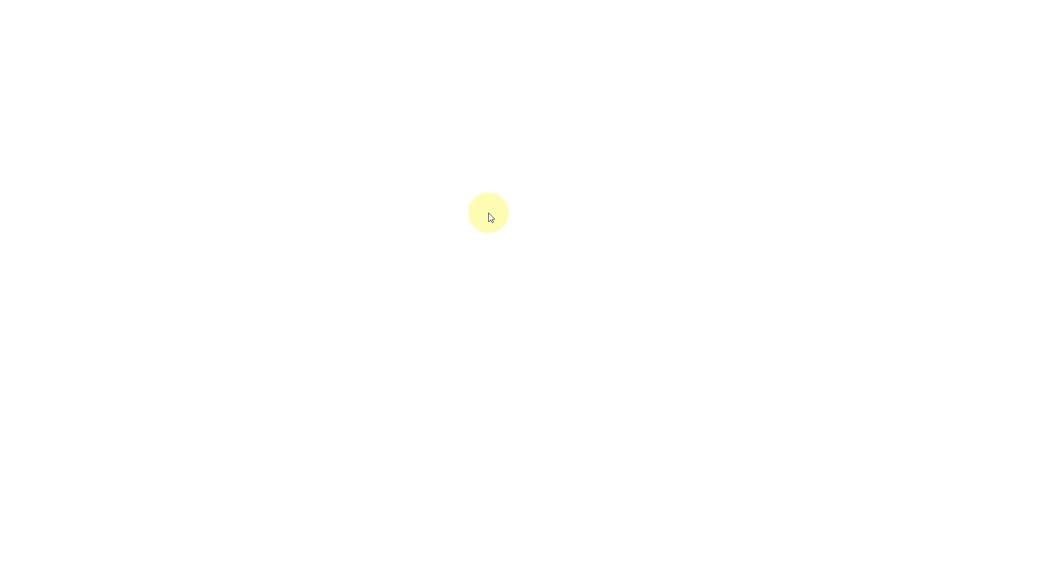
pyautogui.press('w')
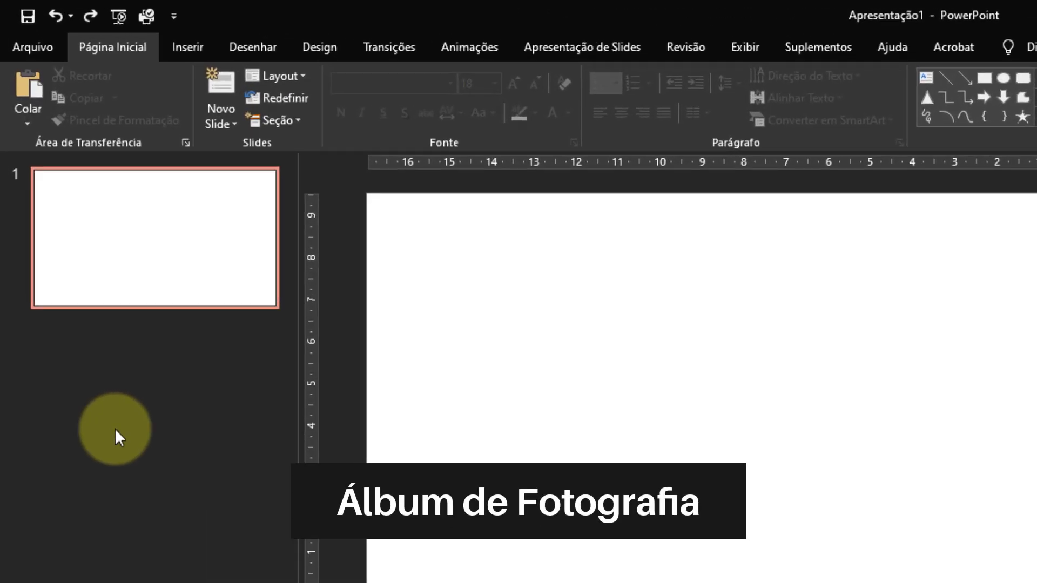
# Start a new photo album and add nine pictures from the Downloads folder.
pyautogui.click(197, 45)
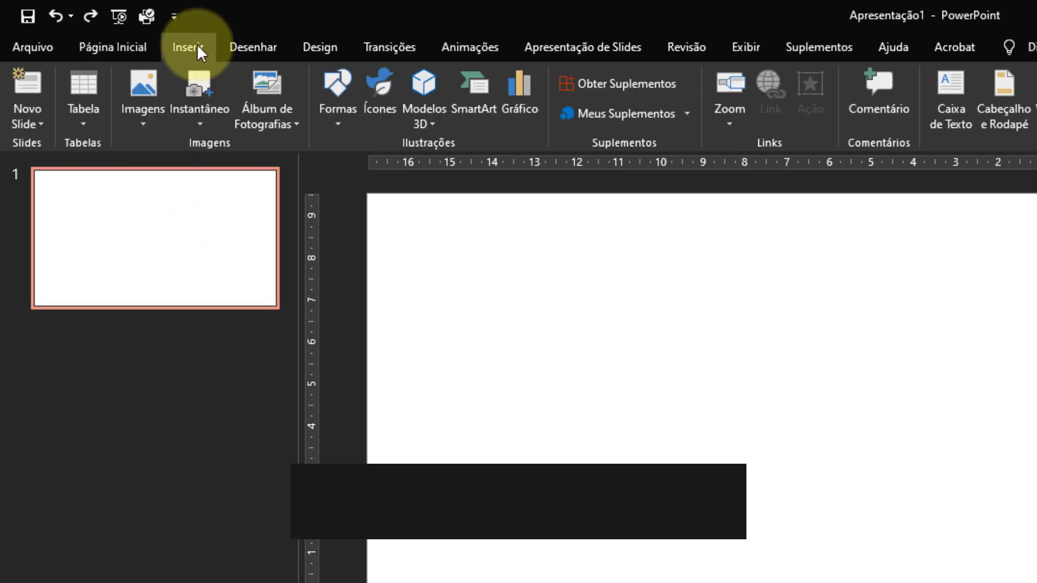
pyautogui.click(291, 120)
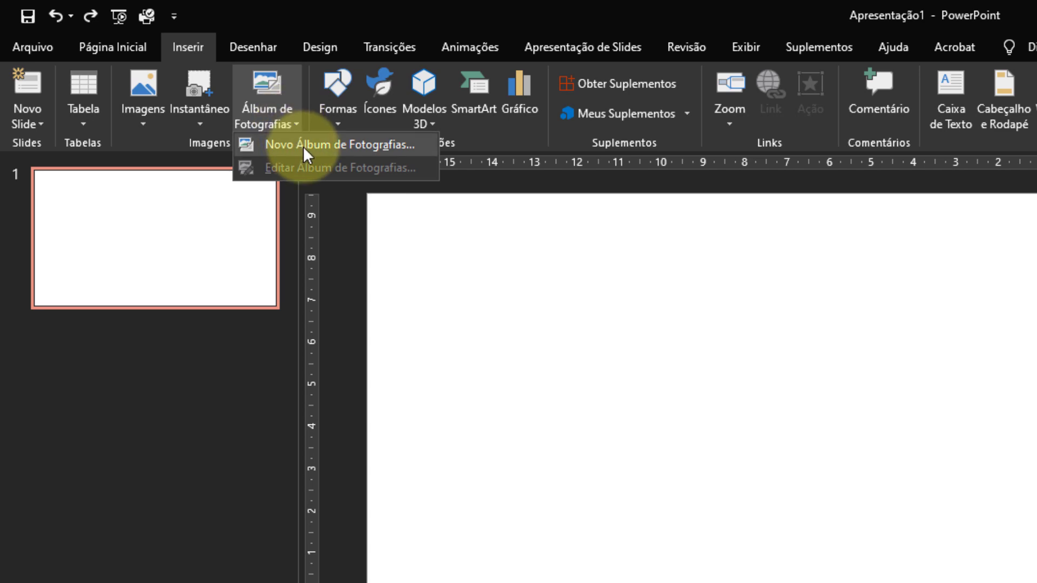
pyautogui.click(303, 146)
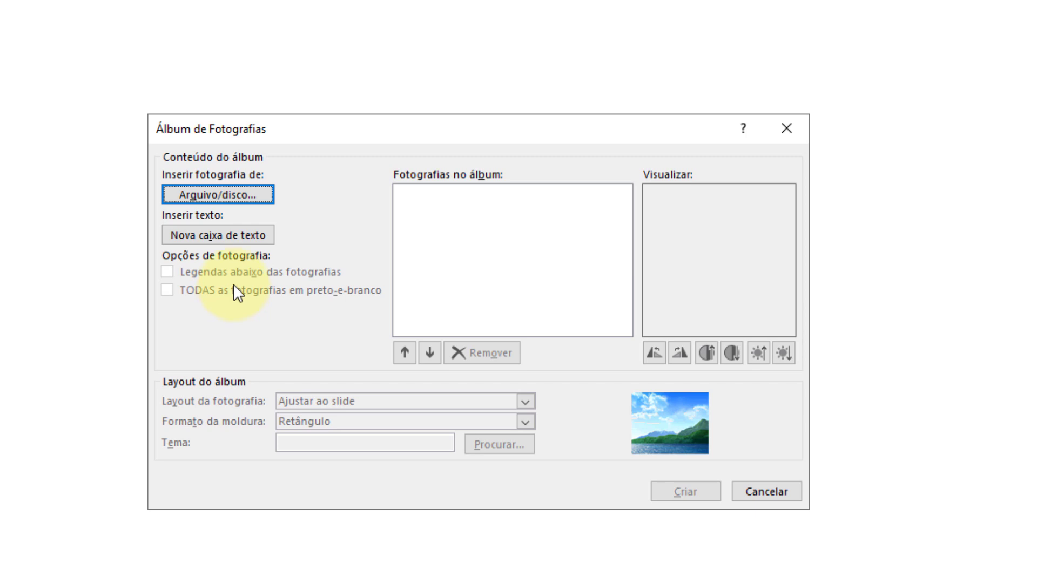
pyautogui.click(261, 198)
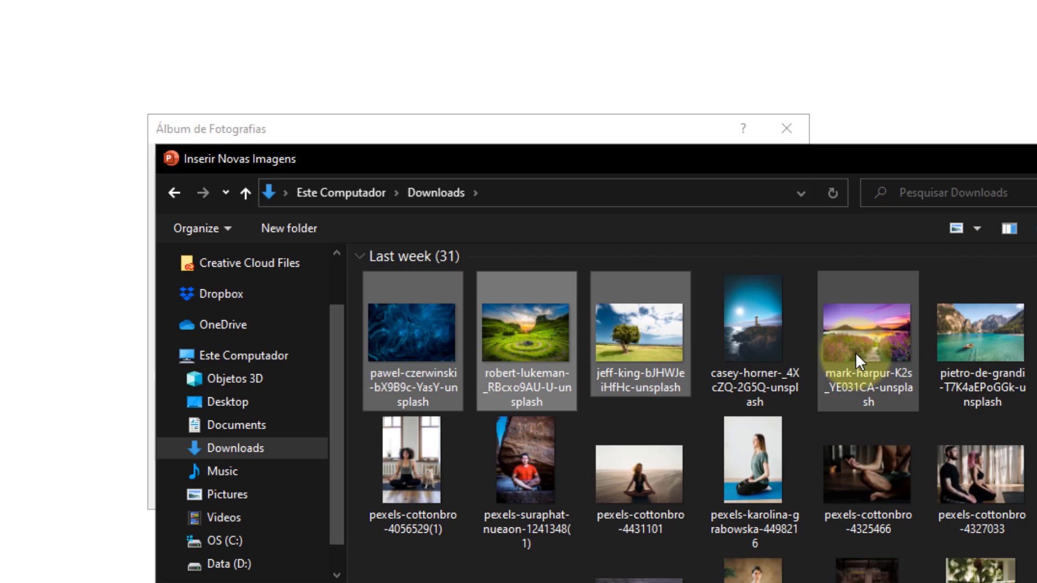
pyautogui.scroll(-10, 844, 442)
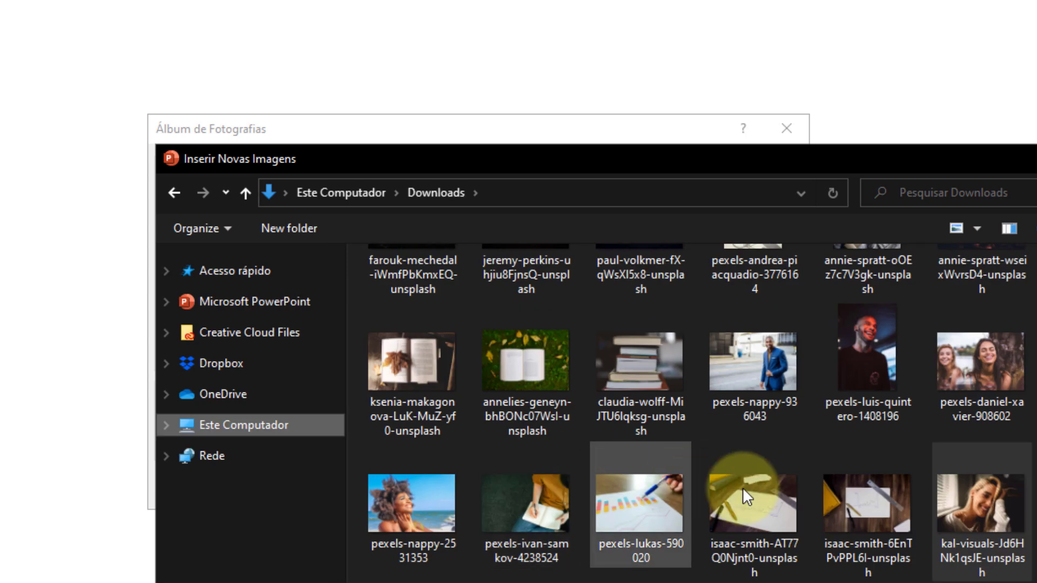
pyautogui.doubleClick(980, 505)
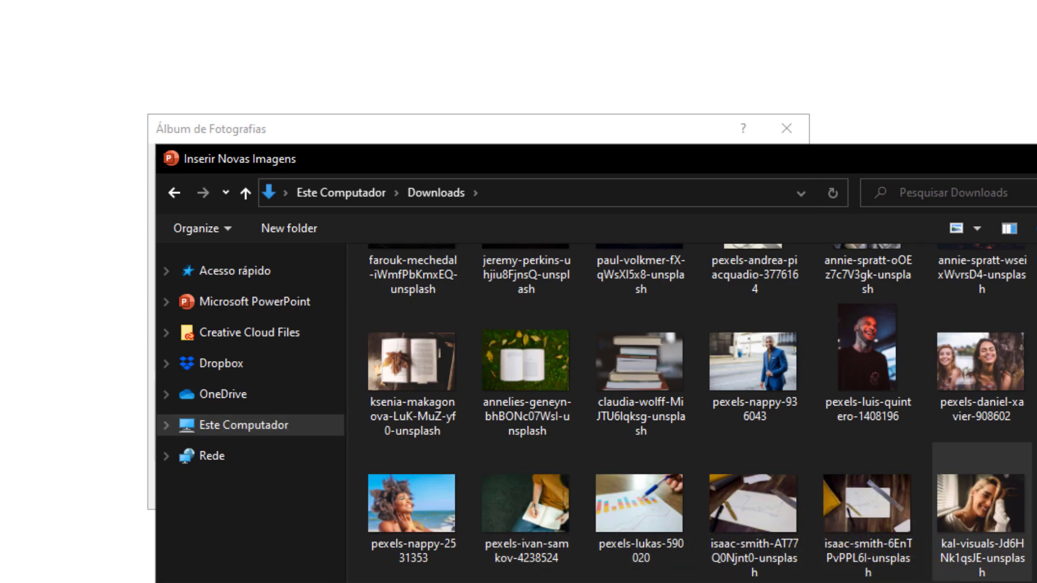
# Rotate the ninth album photo a quarter turn counterclockwise and back again.
pyautogui.moveTo(621, 258); pyautogui.dragTo(622, 225)
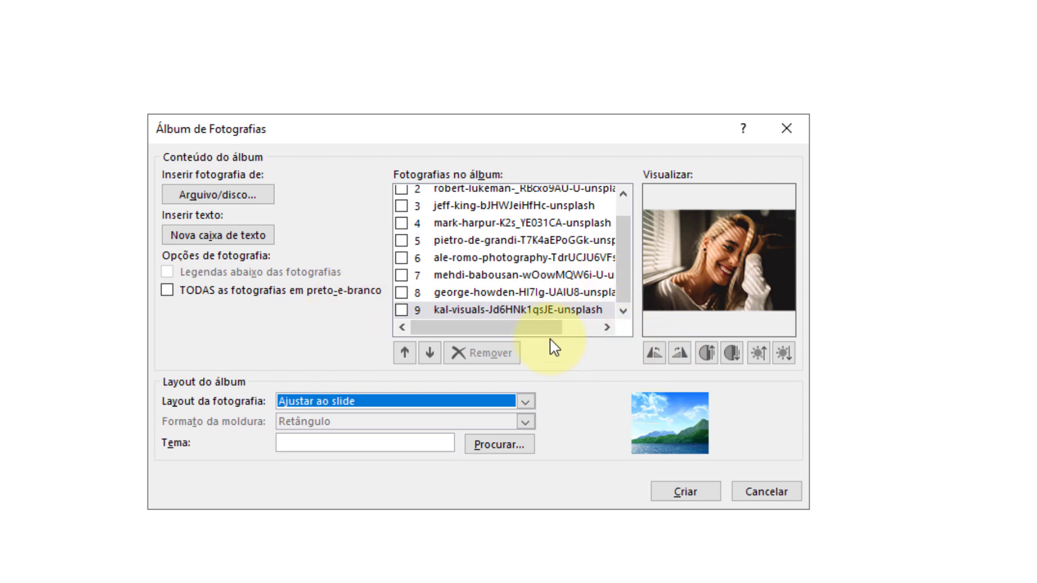
pyautogui.click(398, 315)
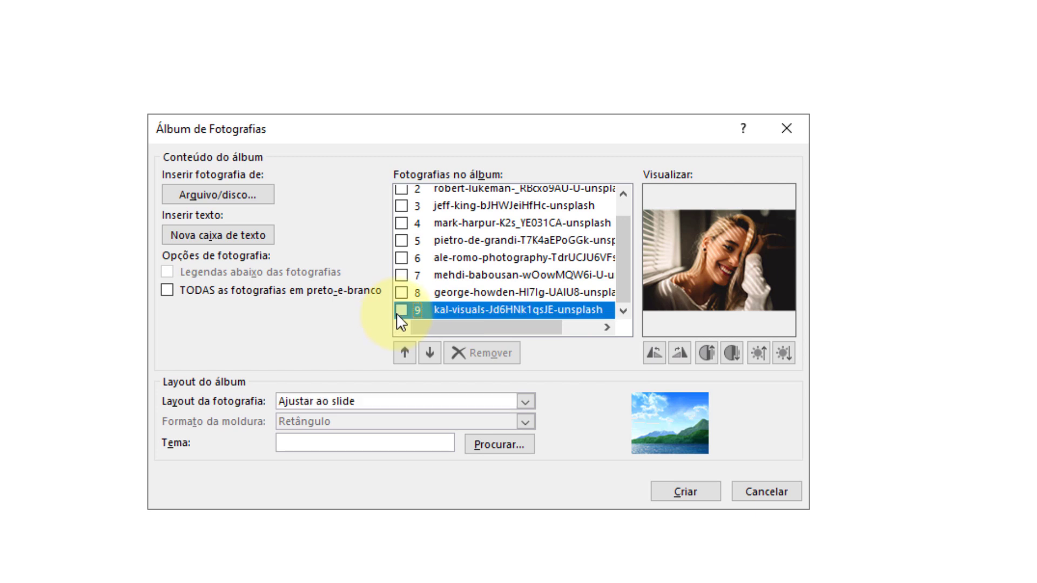
pyautogui.click(654, 354)
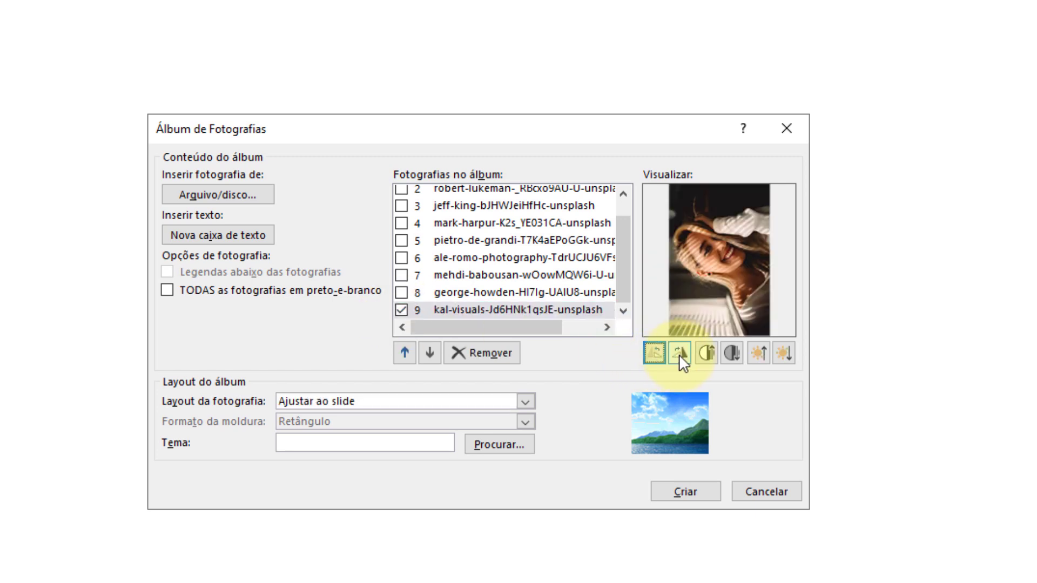
pyautogui.click(677, 353)
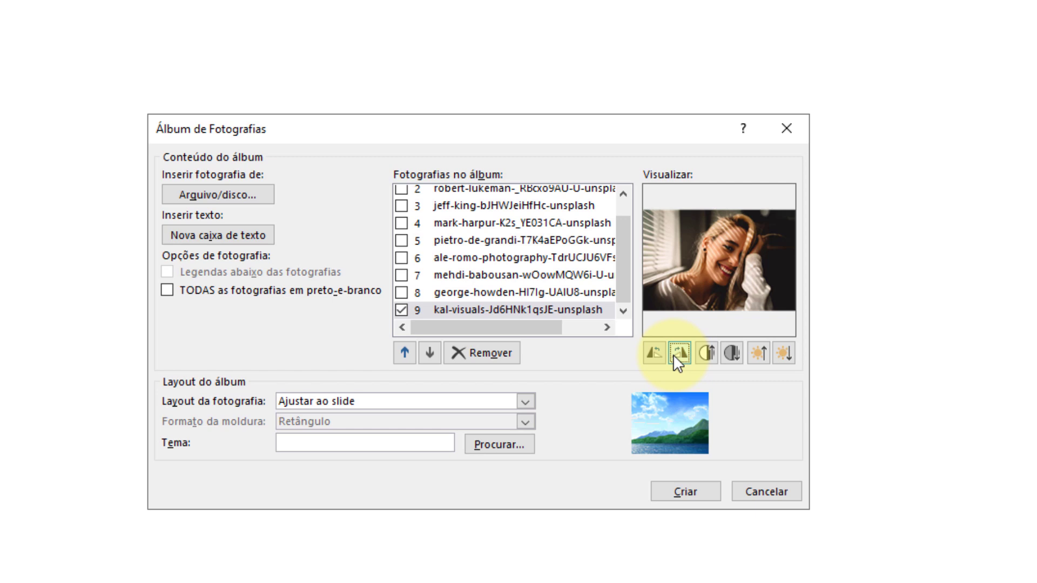
# Create the photo album with the photo layout kept at "Ajustar ao slide".
pyautogui.click(524, 402)
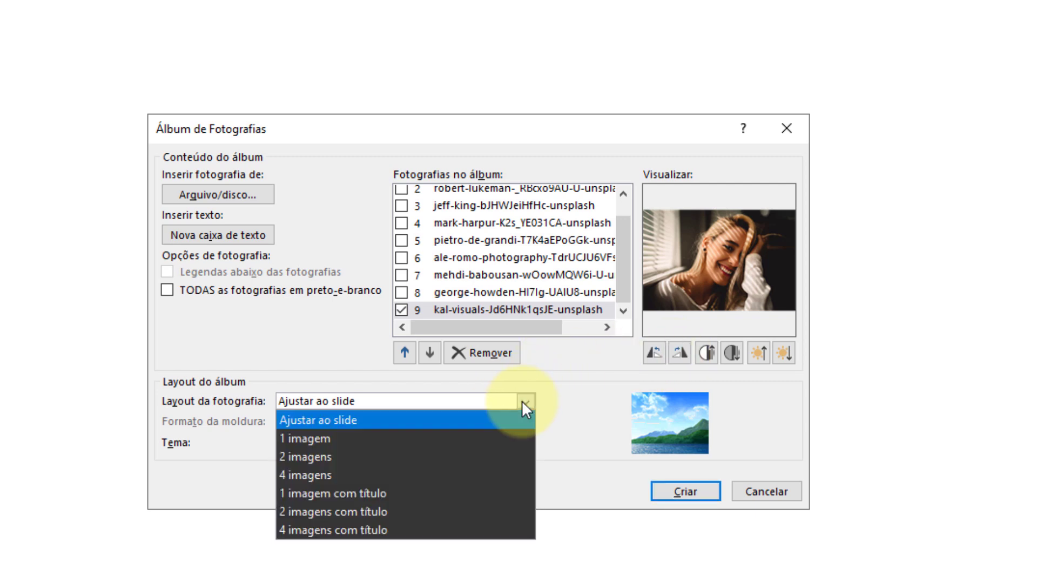
pyautogui.click(579, 394)
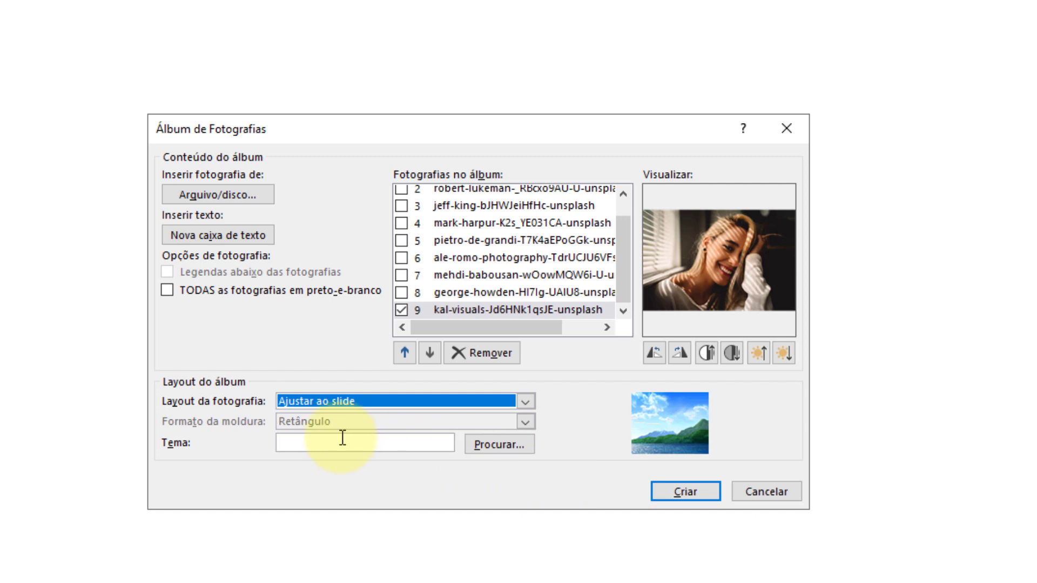
pyautogui.click(305, 441)
pyautogui.click(681, 494)
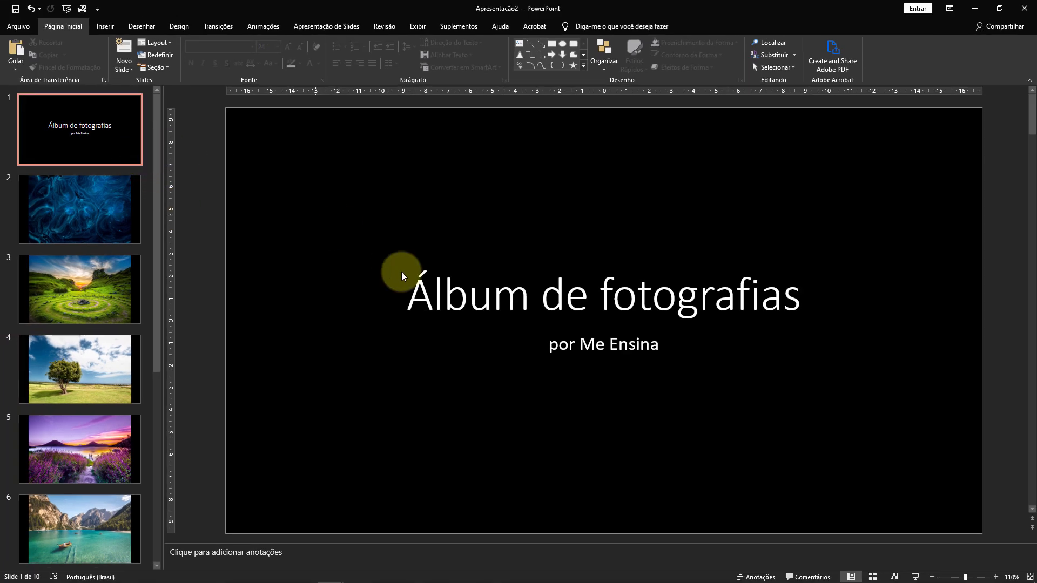
# Select the title text on the album's cover slide and place the cursor in its subtitle.
pyautogui.click(434, 290)
pyautogui.moveTo(412, 287); pyautogui.dragTo(748, 301)
pyautogui.click(706, 378)
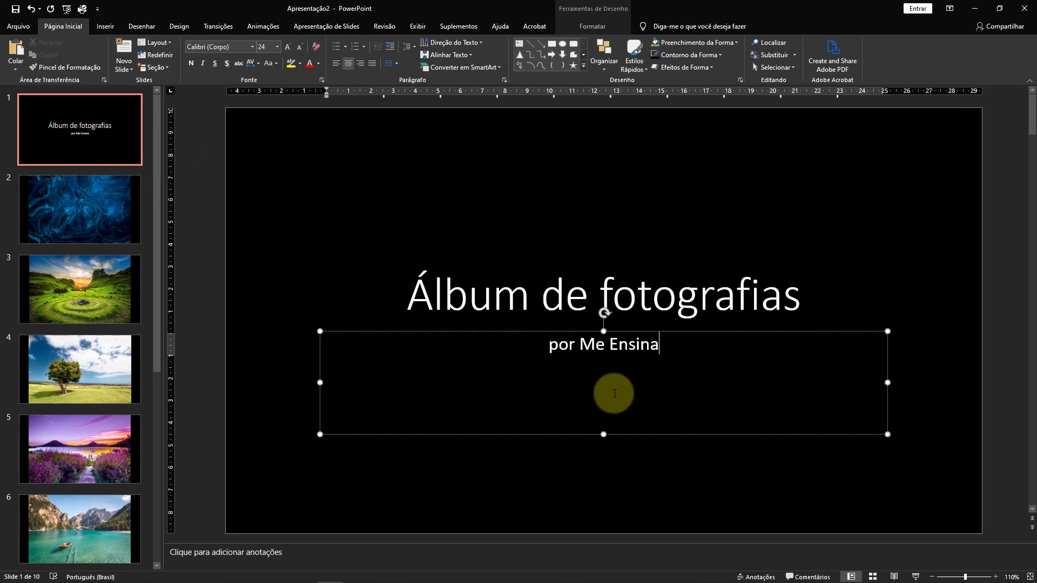
pyautogui.click(602, 462)
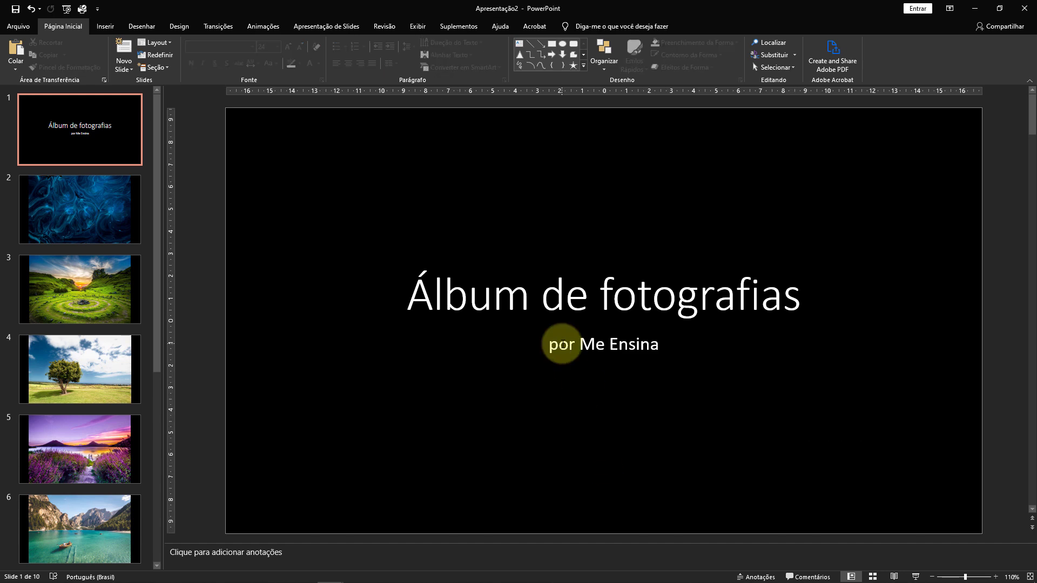
# Browse the photo slides of the new album to examine how each picture is placed.
pyautogui.click(115, 200)
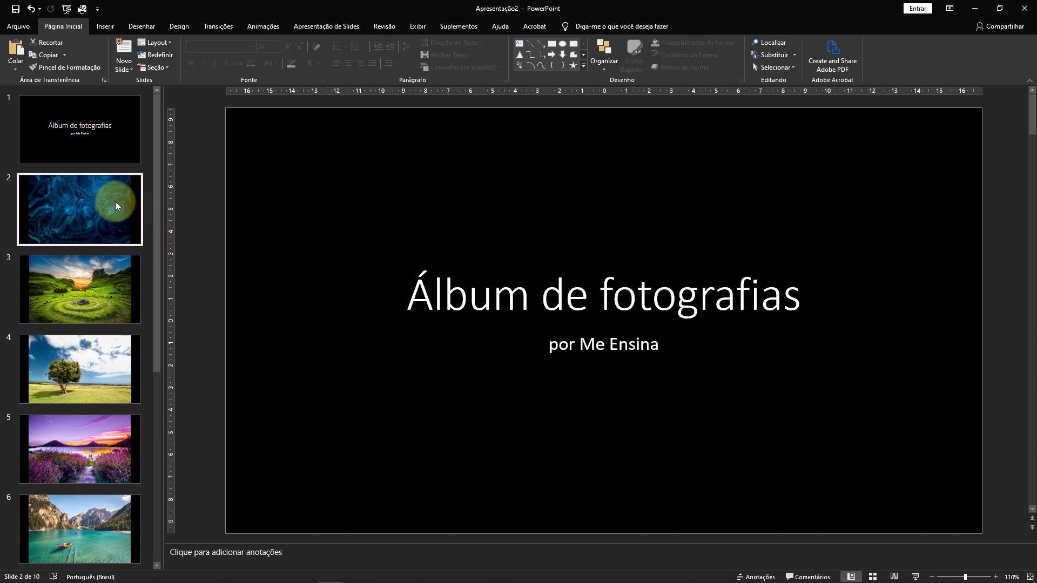
pyautogui.click(110, 273)
pyautogui.click(96, 371)
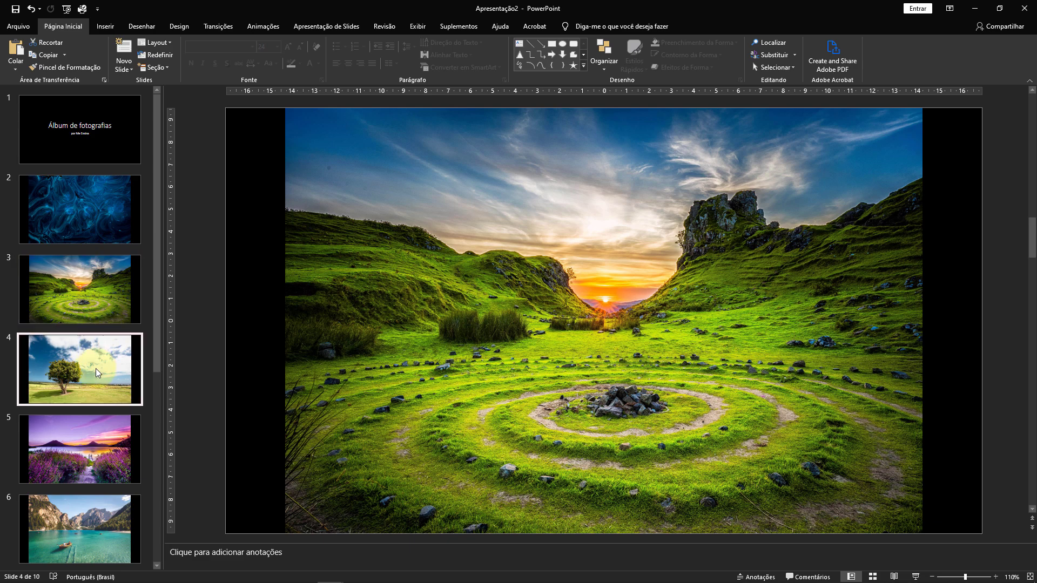
pyautogui.click(109, 216)
pyautogui.click(109, 299)
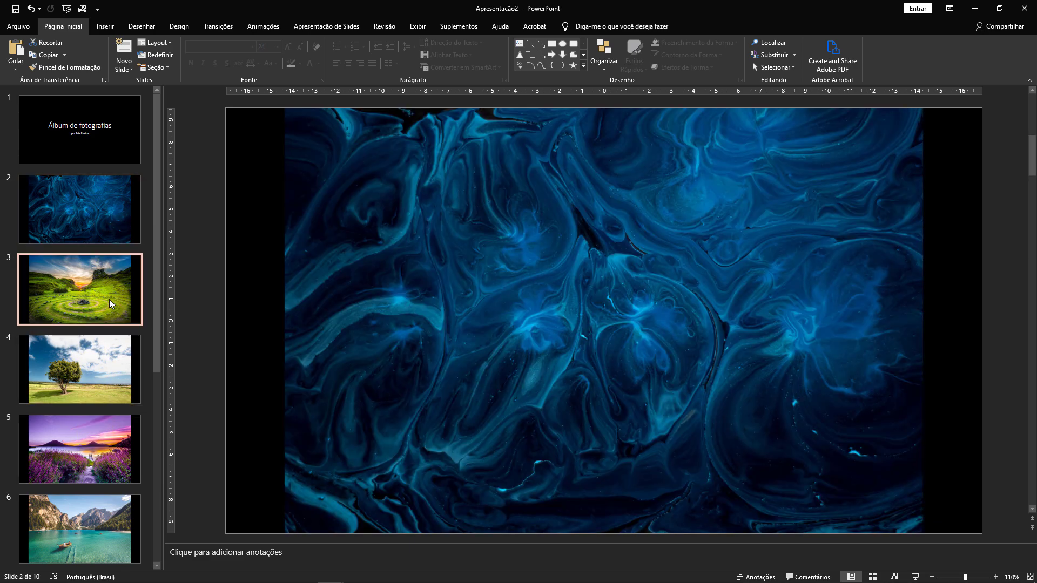
pyautogui.click(101, 361)
pyautogui.scroll(-3, 101, 361)
pyautogui.scroll(1, 274, 318)
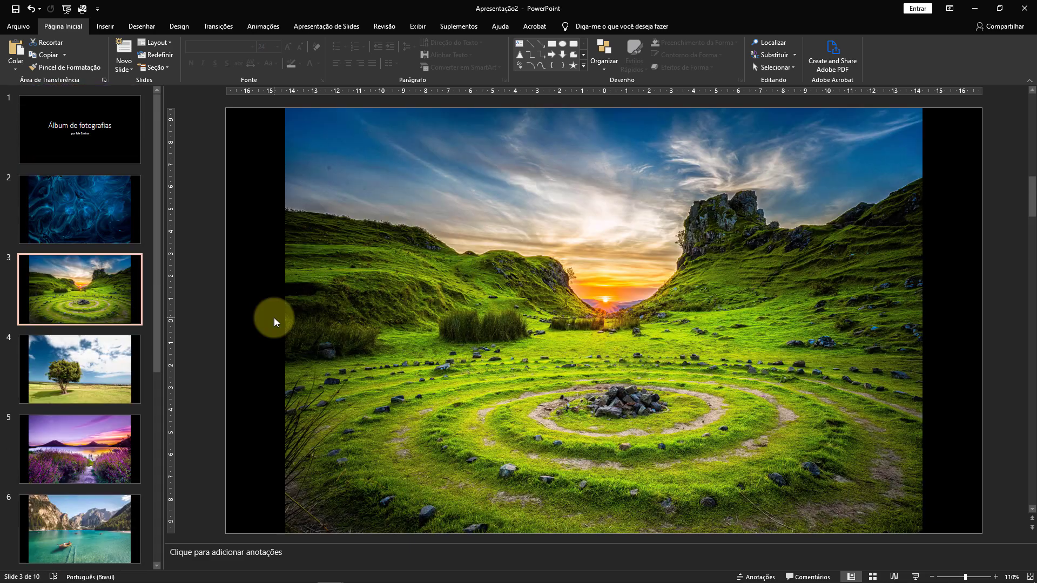
# Apply the reflected rounded rectangle picture style to the photo on slide 3.
pyautogui.click(604, 309)
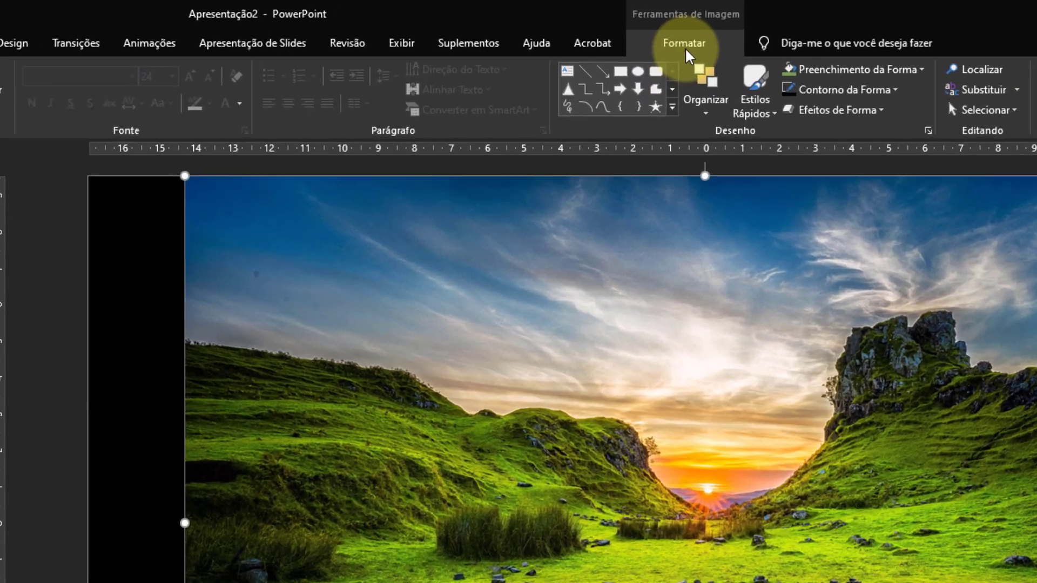
pyautogui.click(686, 50)
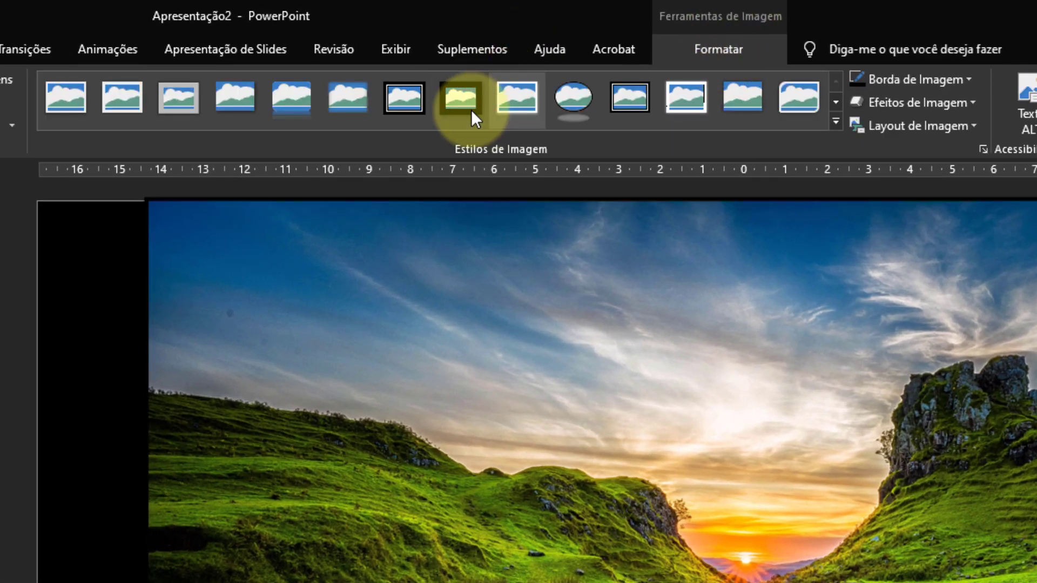
pyautogui.click(292, 106)
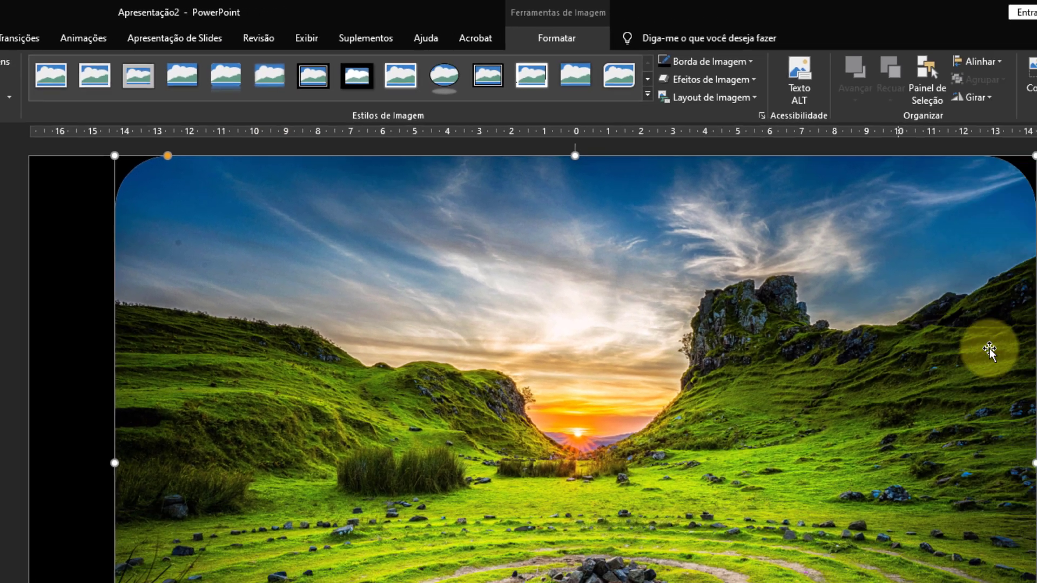
pyautogui.click(986, 311)
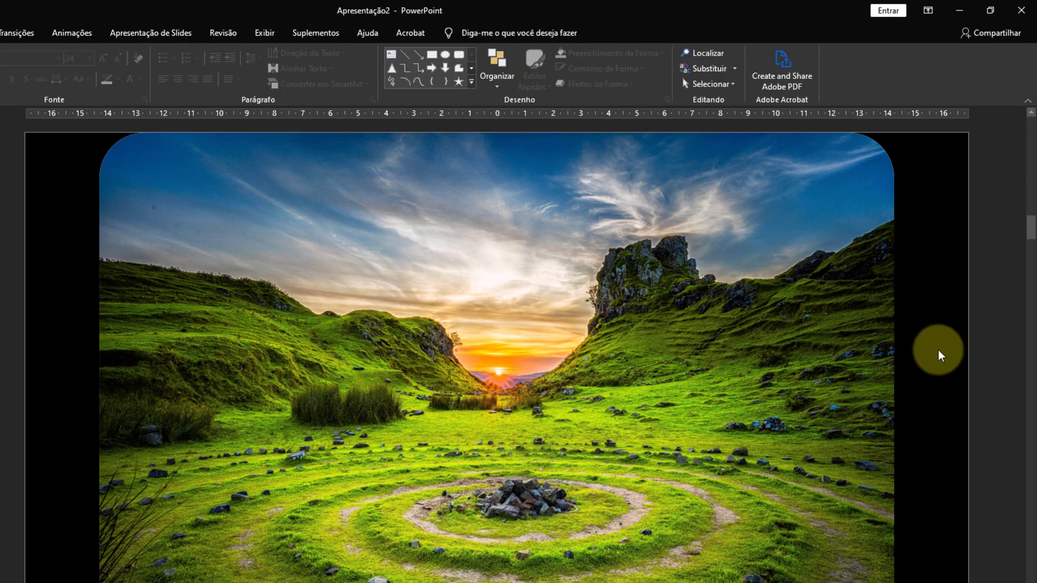
# Open the picture formatting options for slide 3's photo and look at the shadow settings.
pyautogui.click(691, 328)
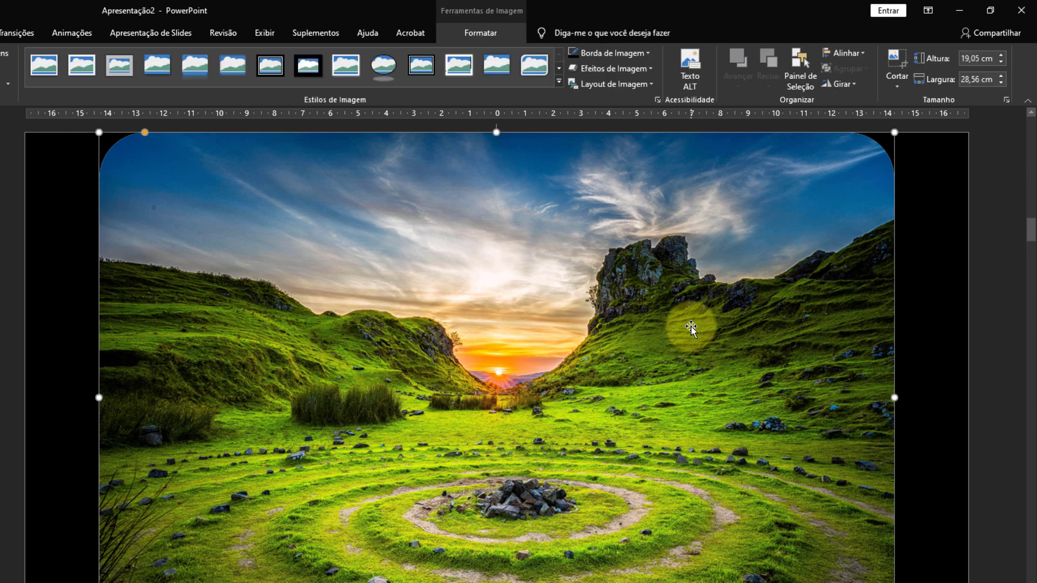
pyautogui.rightClick(691, 326)
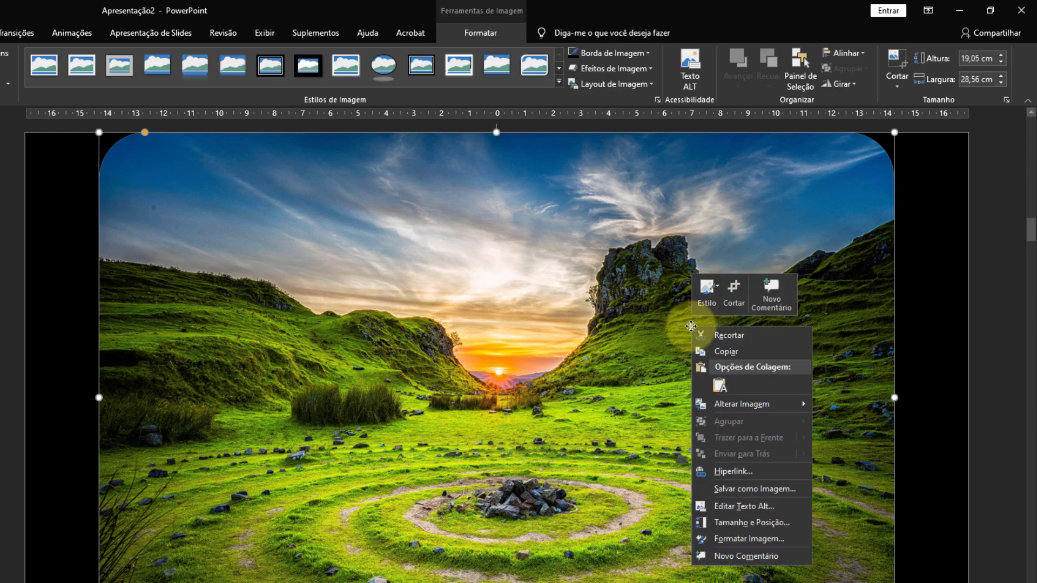
pyautogui.click(763, 538)
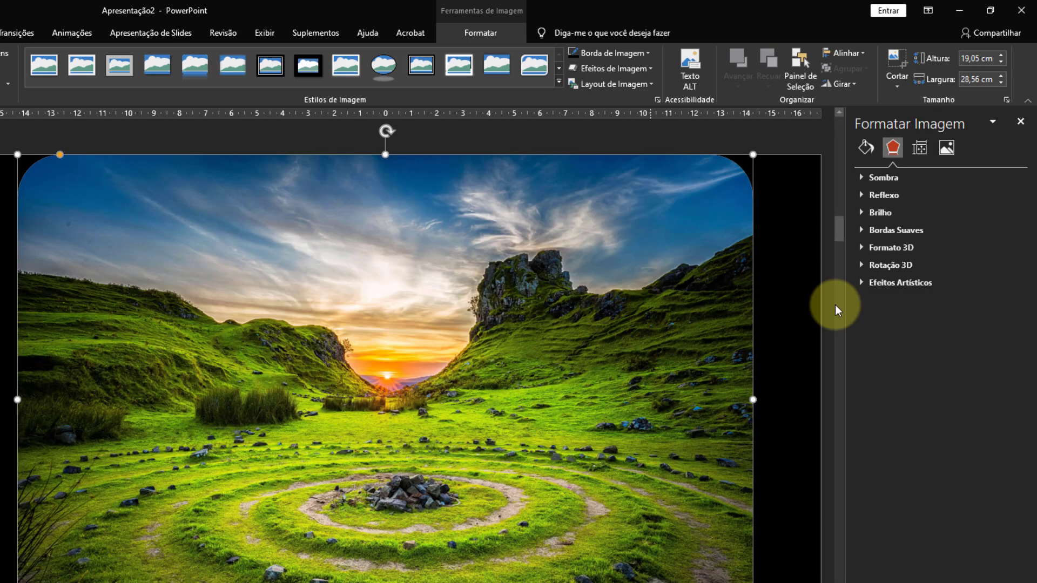
pyautogui.click(863, 177)
pyautogui.click(862, 175)
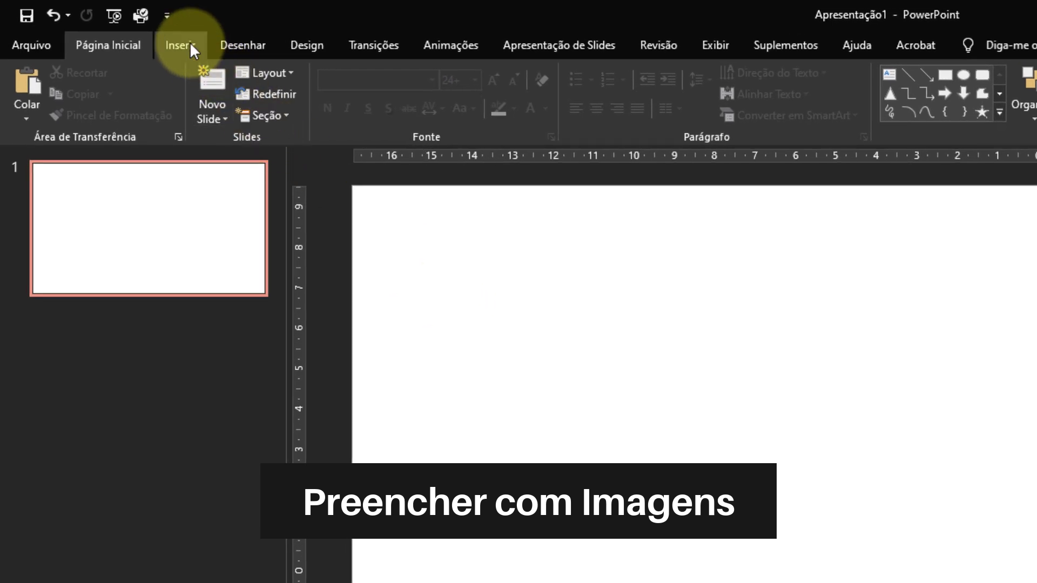
# Draw an isosceles triangle about 8.03 cm high and 9.31 cm wide and move it near the middle of the slide.
pyautogui.click(190, 43)
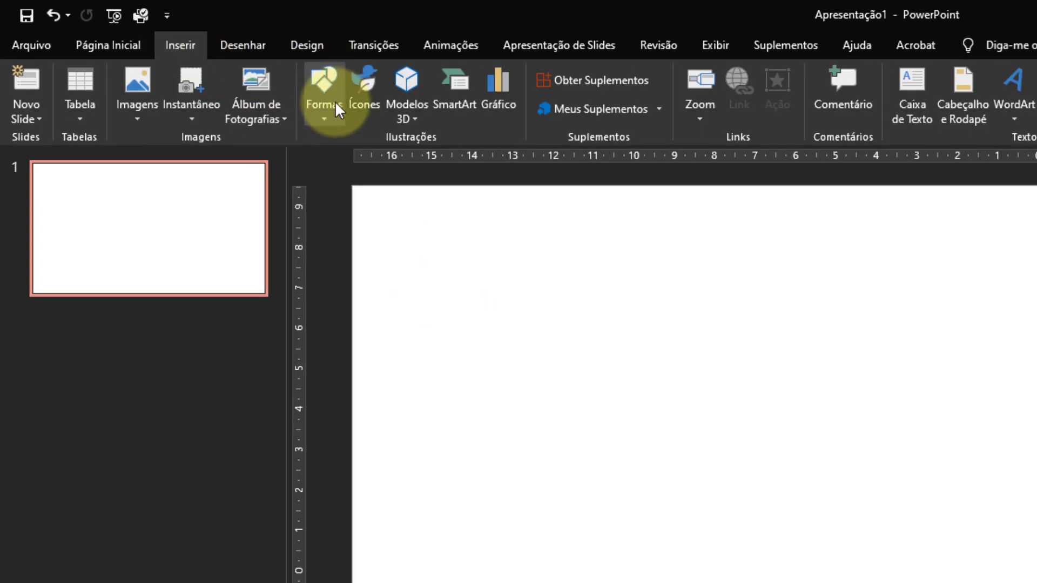
pyautogui.click(325, 112)
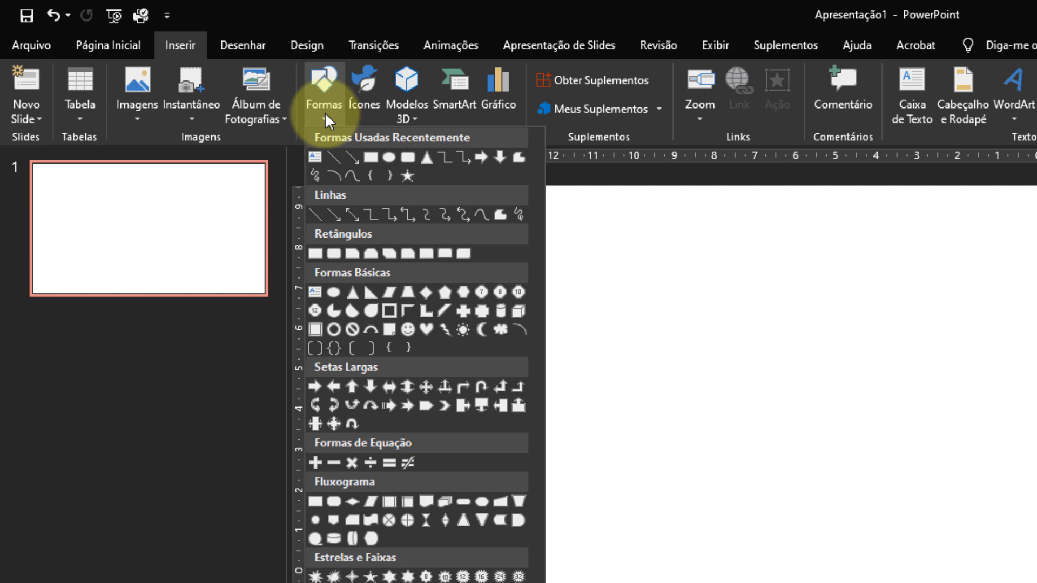
pyautogui.click(352, 292)
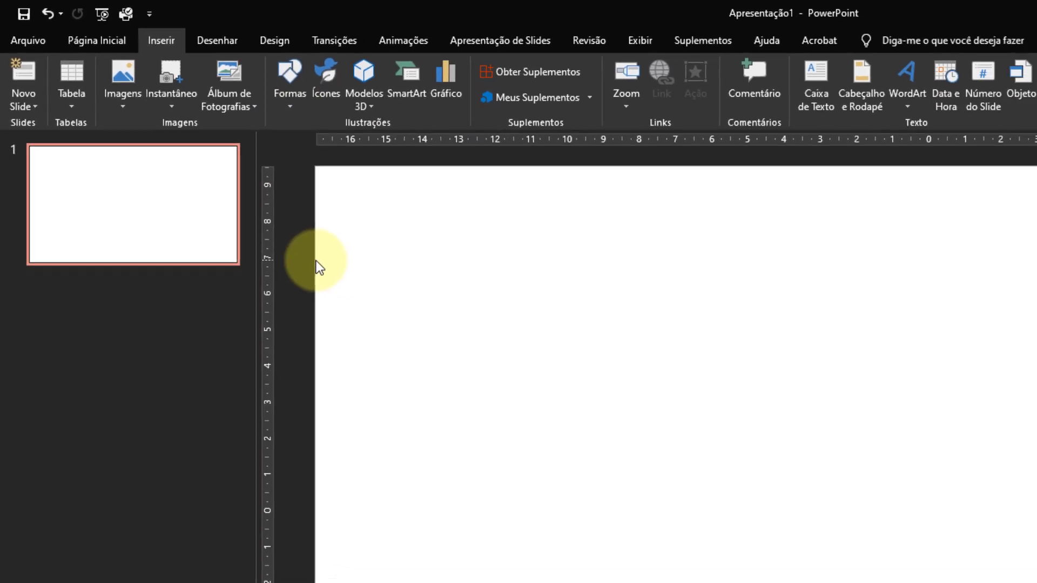
pyautogui.moveTo(653, 282); pyautogui.dragTo(890, 463)
pyautogui.moveTo(810, 421); pyautogui.dragTo(900, 489)
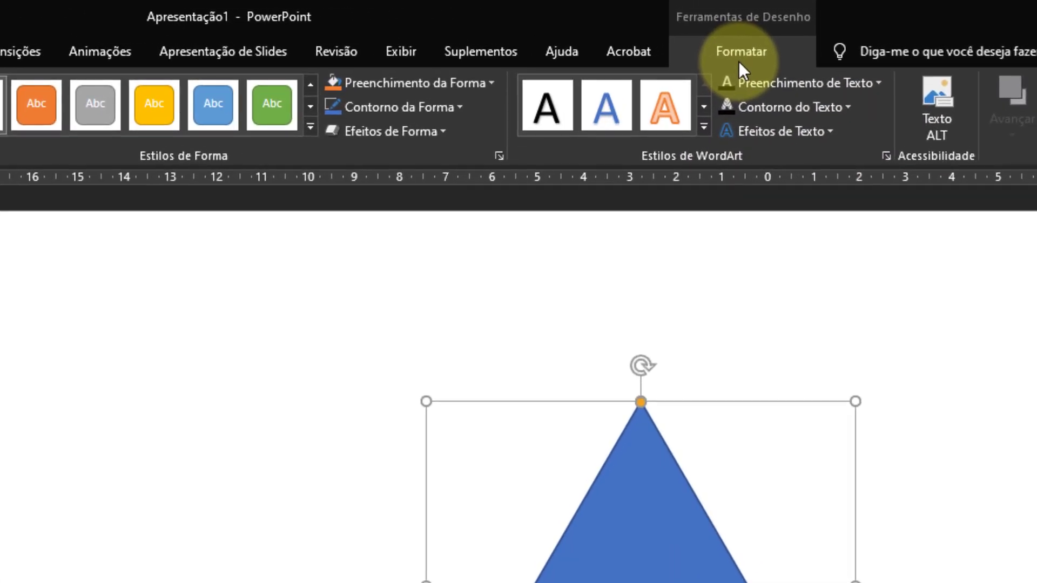
# Fill the triangle with the landscape photo of the green valley and stone circle from the Downloads folder.
pyautogui.click(476, 83)
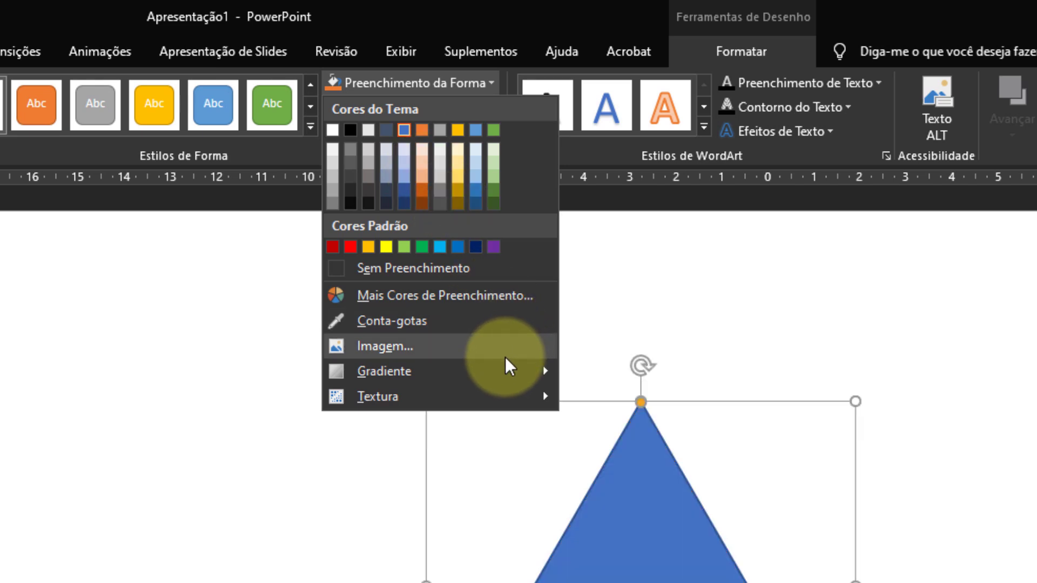
pyautogui.moveTo(506, 369)
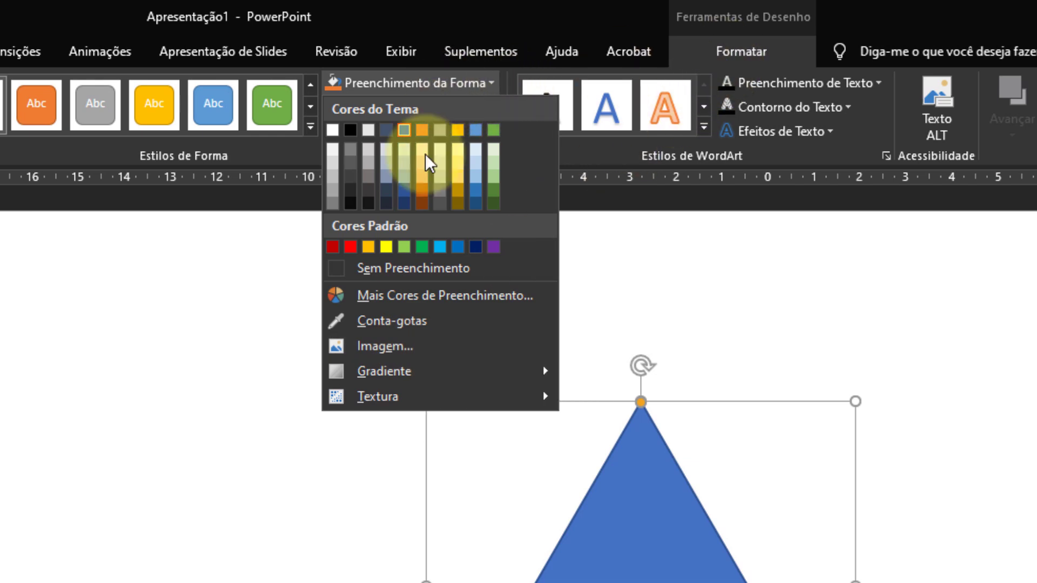
pyautogui.click(403, 344)
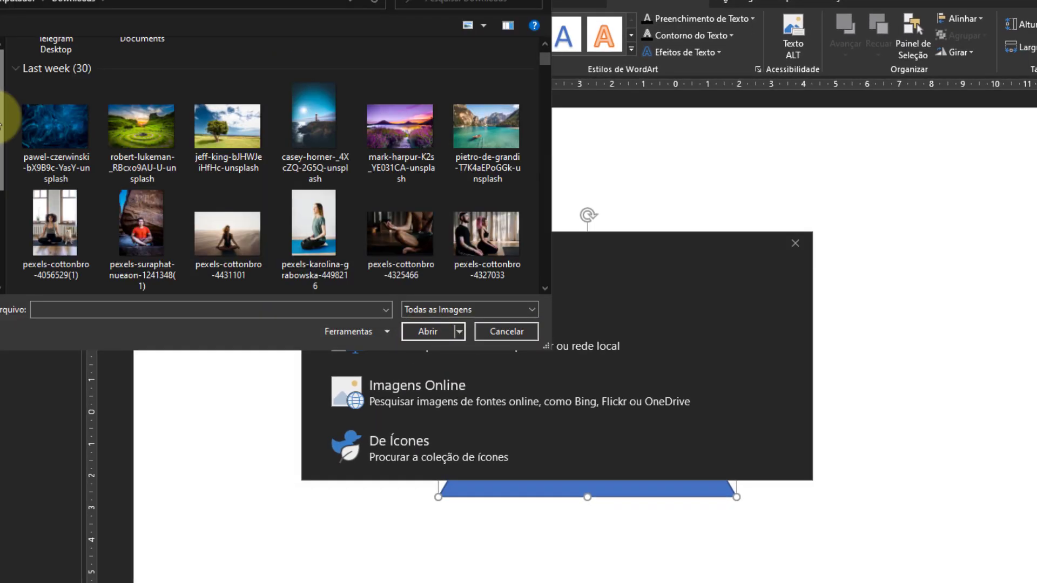
pyautogui.click(157, 125)
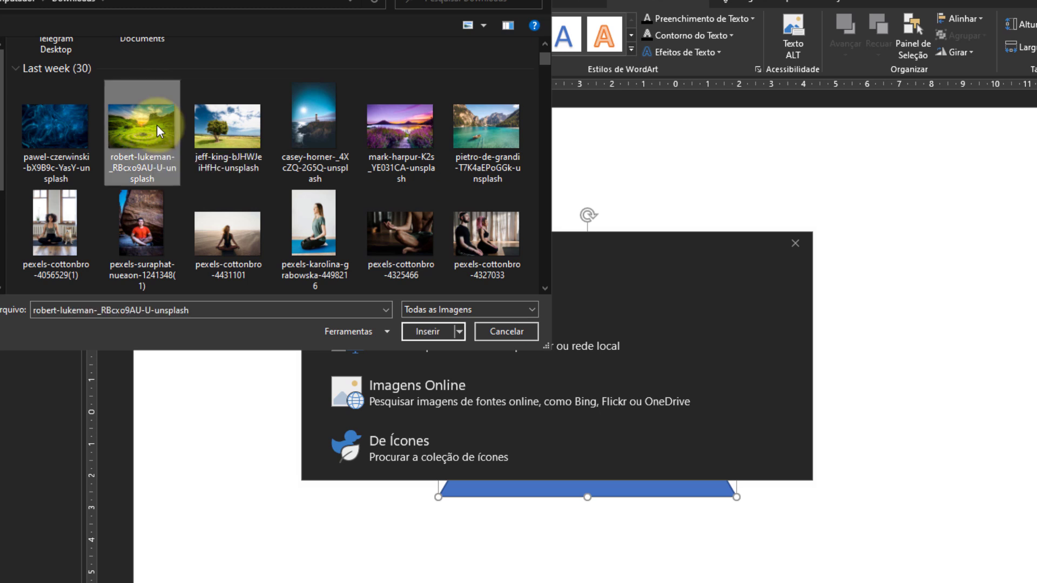
pyautogui.click(435, 333)
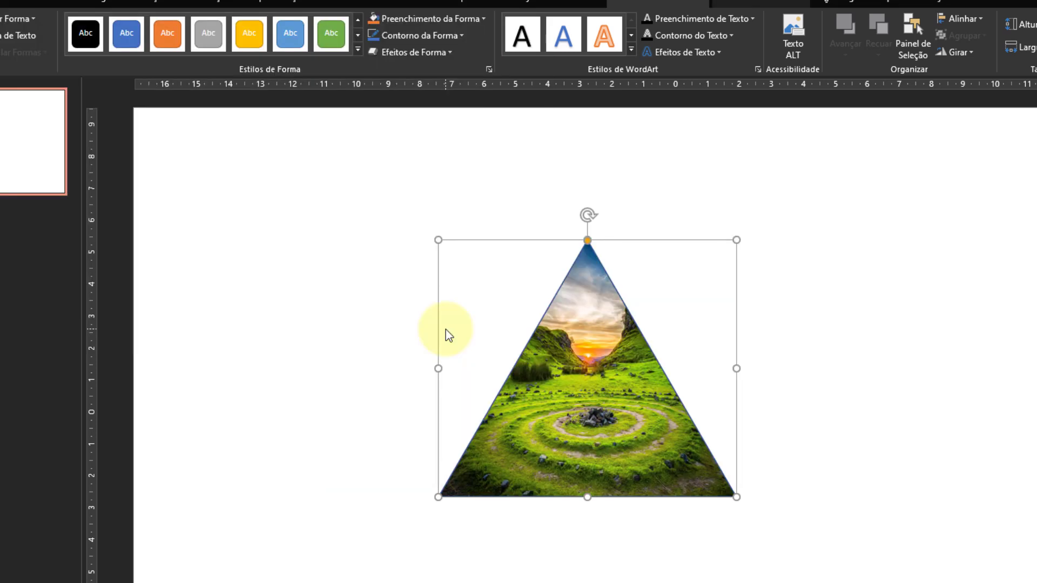
# Remove the outline from the picture-filled triangle and deselect it.
pyautogui.click(452, 37)
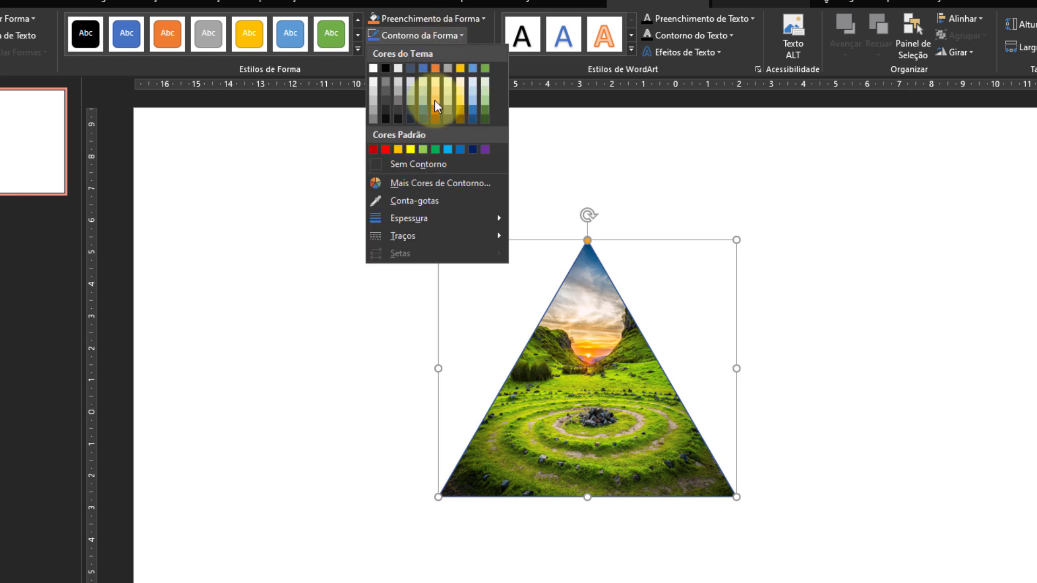
pyautogui.click(435, 162)
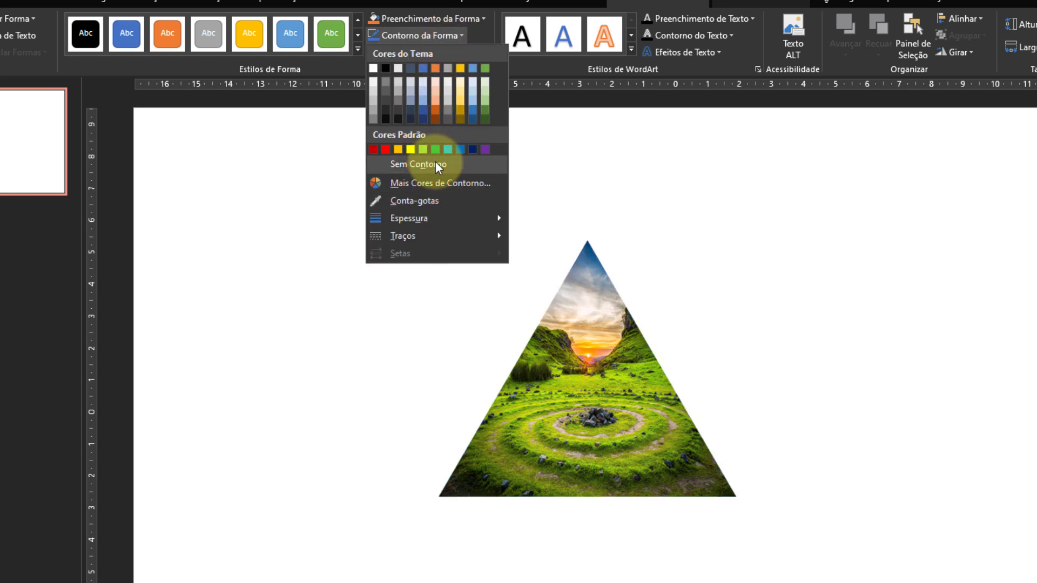
pyautogui.click(746, 280)
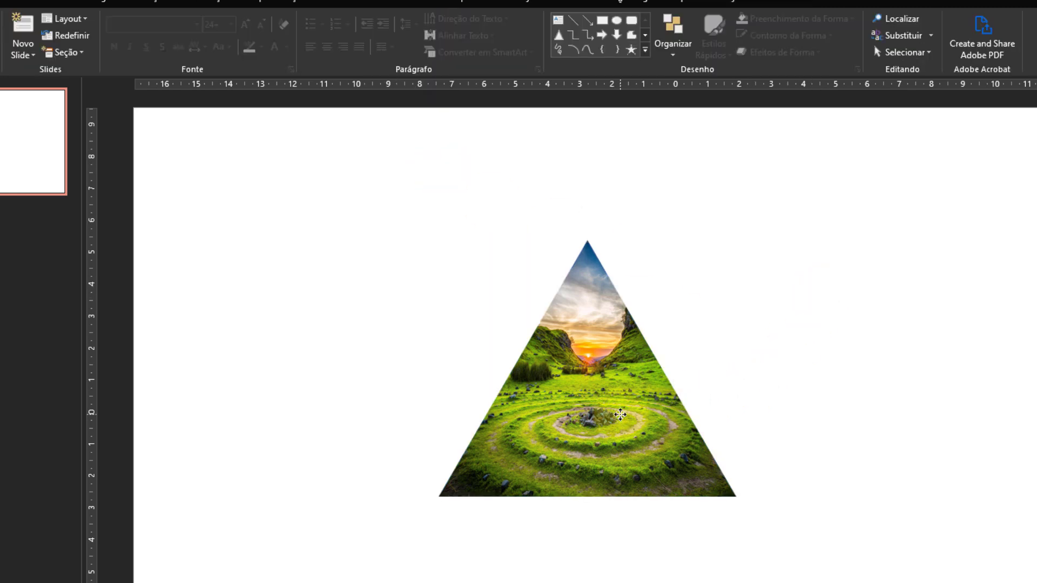
# Crop the triangle's picture fill, enlarging and repositioning the photo so the stone circle and sunset sit inside the triangle.
pyautogui.click(620, 415)
pyautogui.moveTo(611, 418)
pyautogui.mouseDown()
pyautogui.moveTo(634, 421)
pyautogui.moveTo(575, 417)
pyautogui.moveTo(605, 415)
pyautogui.mouseUp()
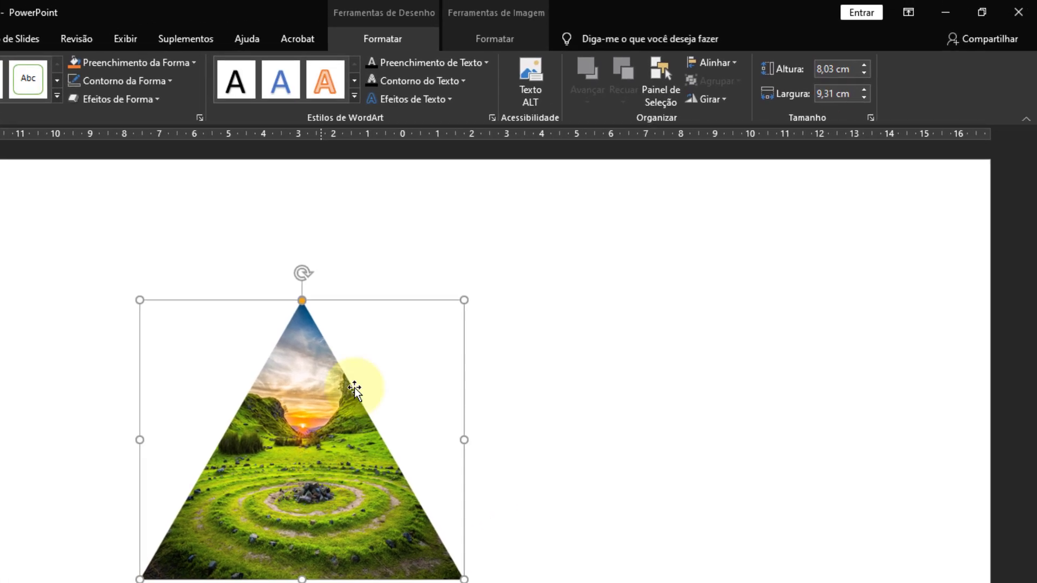
pyautogui.click(498, 39)
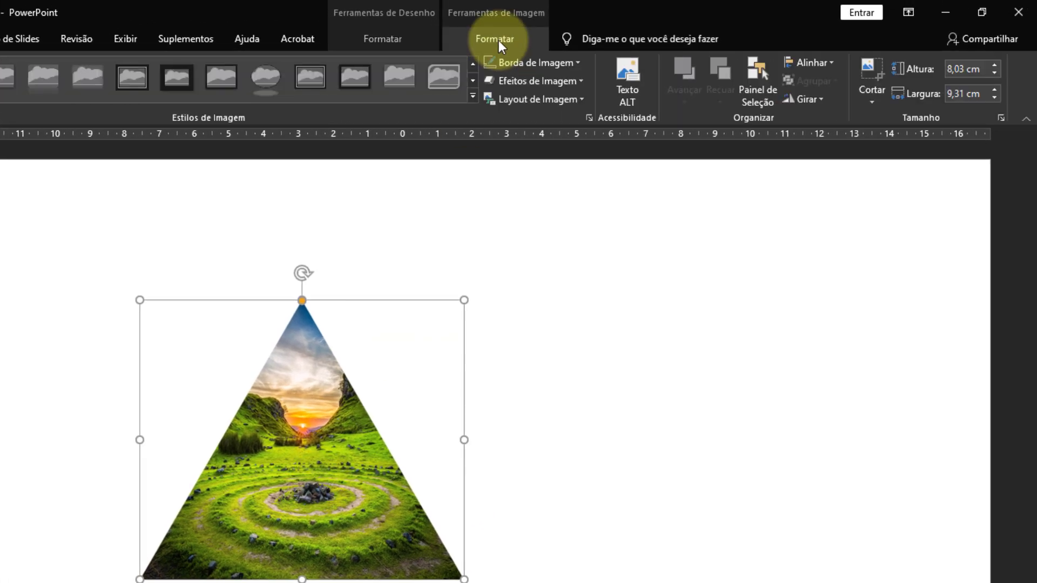
pyautogui.click(869, 98)
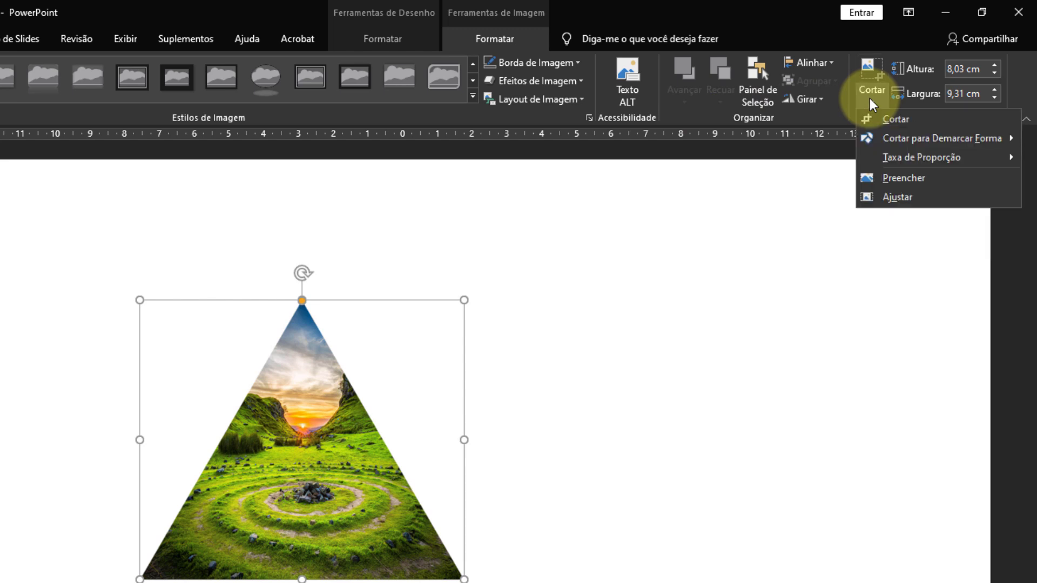
pyautogui.click(895, 120)
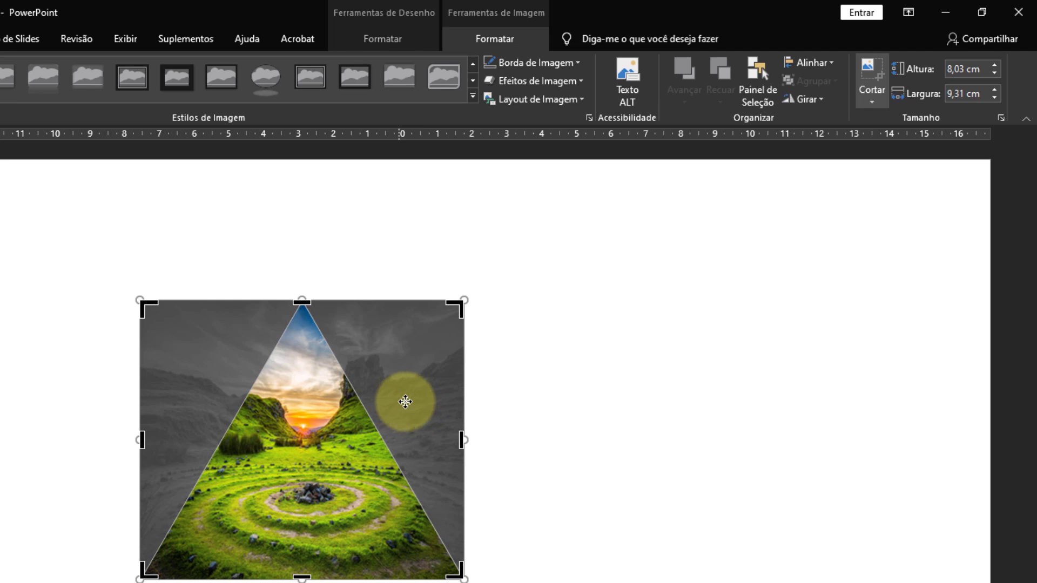
pyautogui.moveTo(405, 402); pyautogui.dragTo(417, 421)
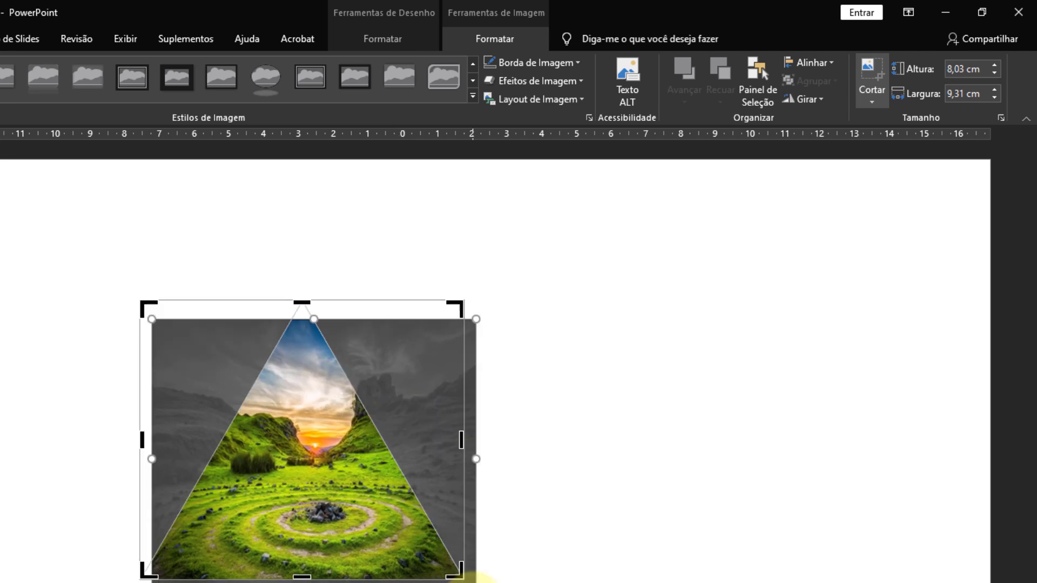
pyautogui.moveTo(474, 582); pyautogui.dragTo(787, 528)
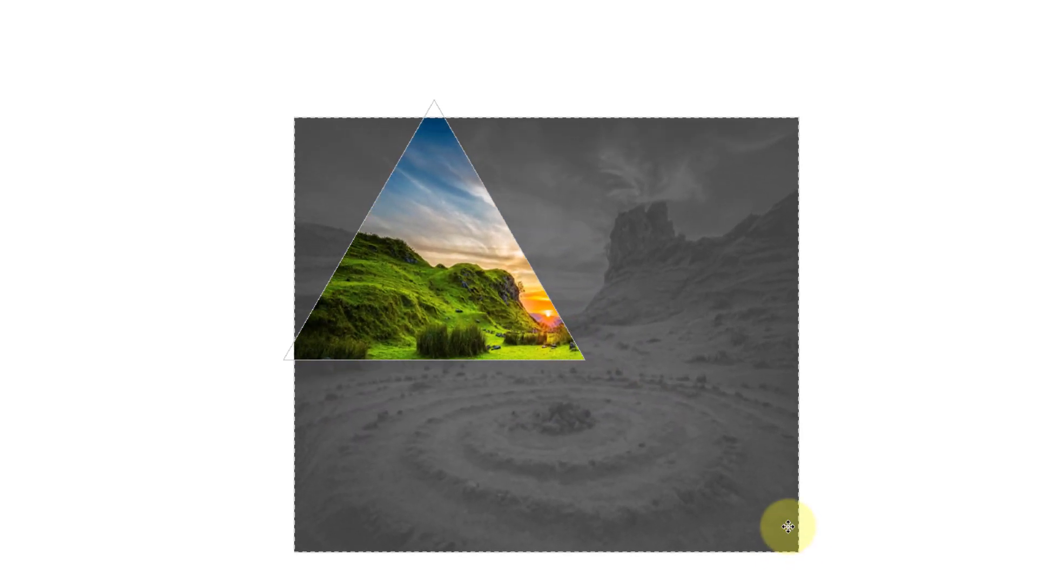
pyautogui.moveTo(677, 442); pyautogui.dragTo(586, 315)
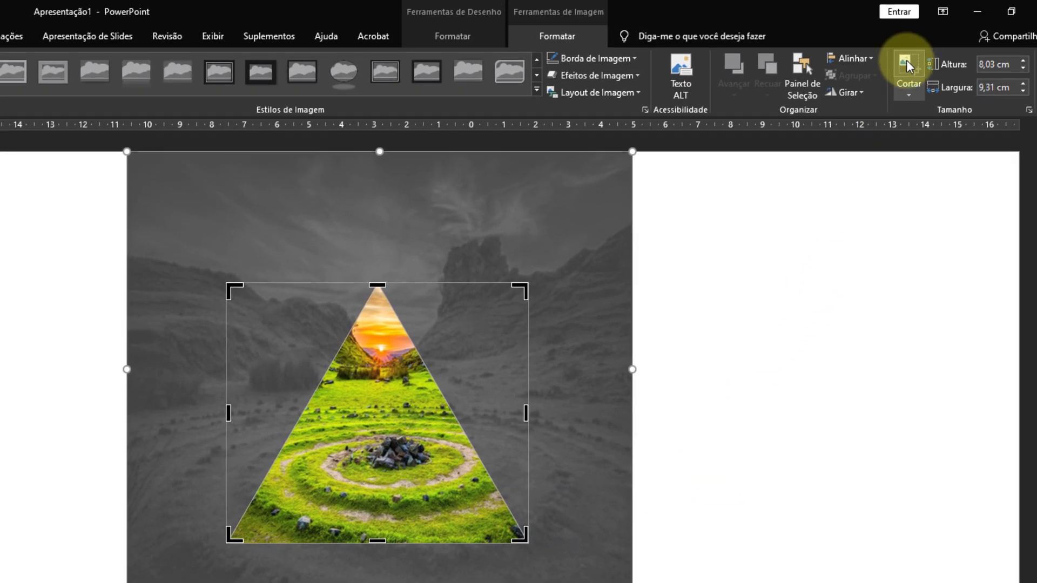
pyautogui.click(906, 60)
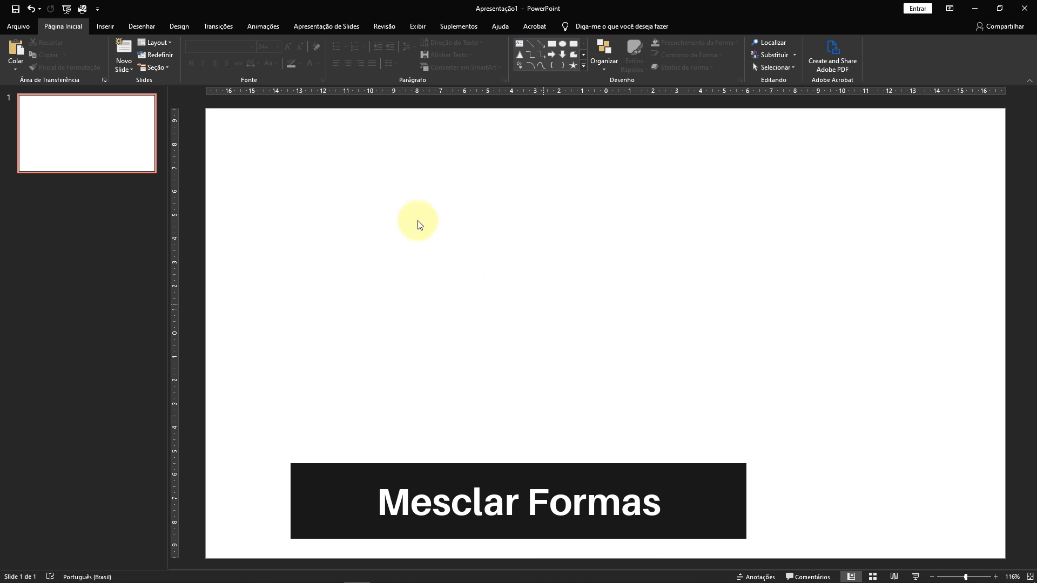
# Draw a rectangle in the upper-left part of the blank slide.
pyautogui.click(106, 25)
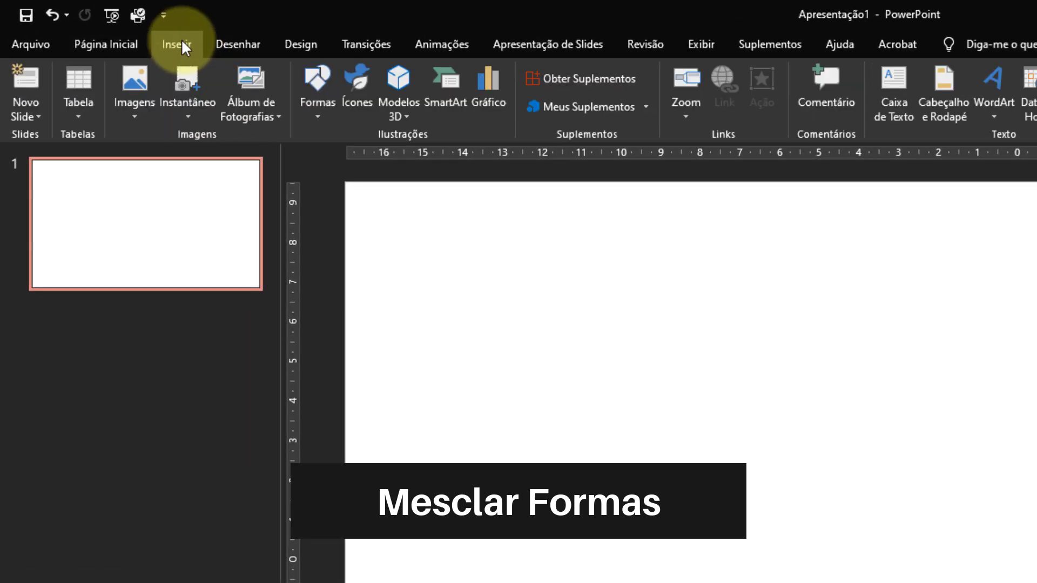
pyautogui.click(327, 111)
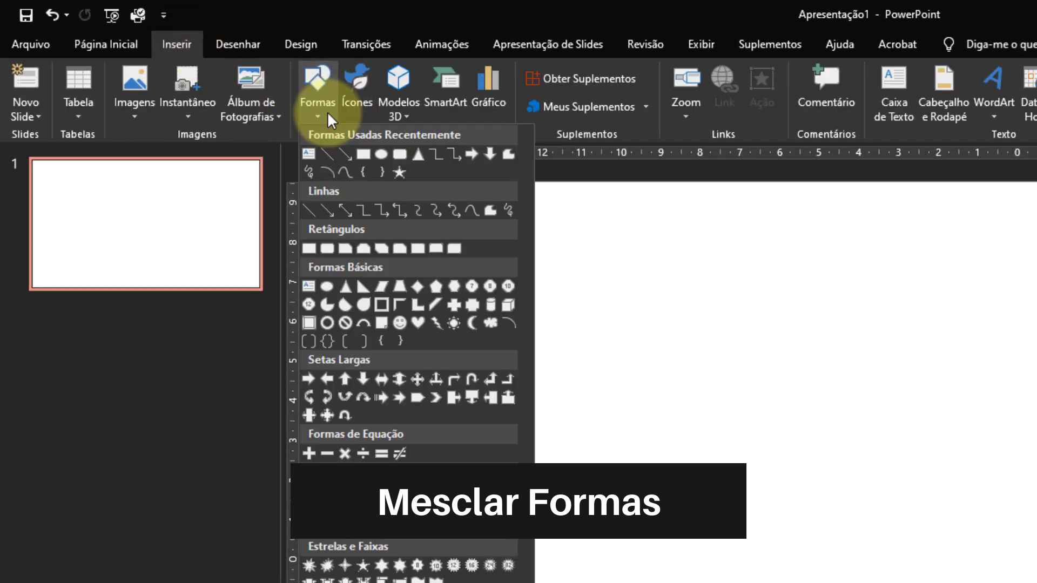
pyautogui.click(363, 154)
pyautogui.moveTo(641, 366); pyautogui.dragTo(908, 519)
# Draw an isosceles triangle beside the rectangle and move it to overlap the rectangle's right edge.
pyautogui.click(177, 43)
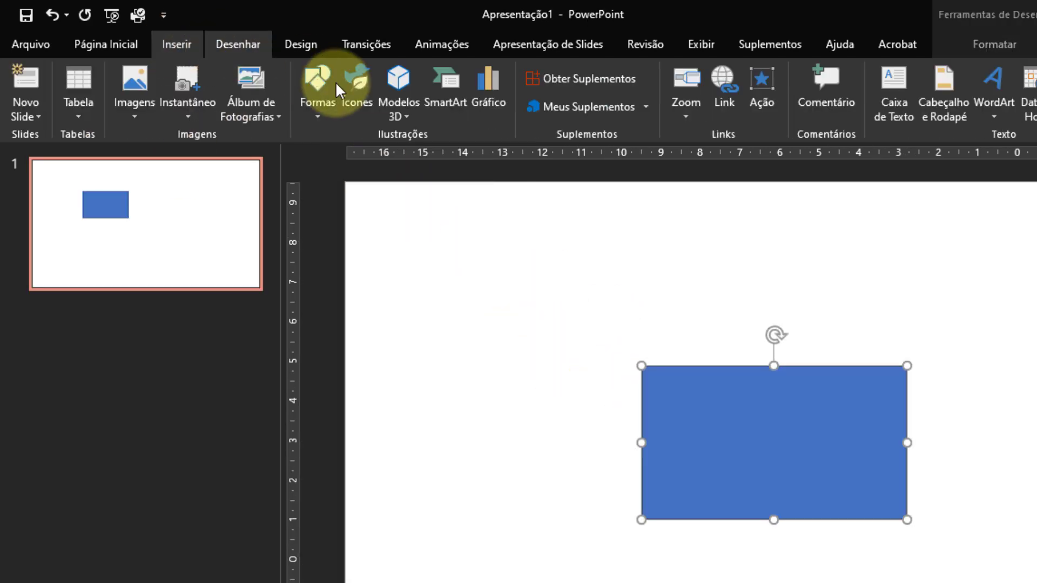
pyautogui.click(319, 102)
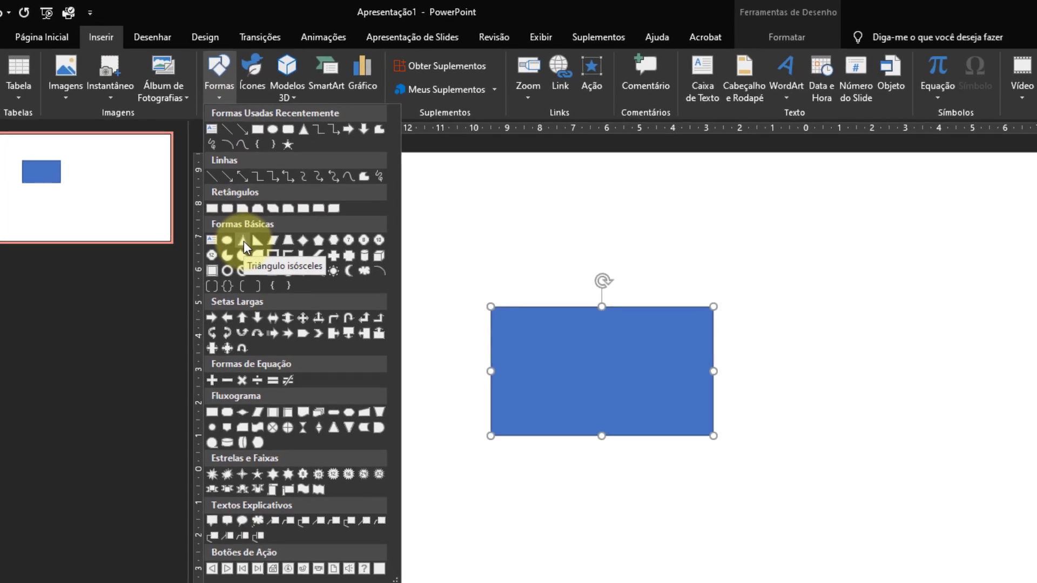
pyautogui.click(244, 241)
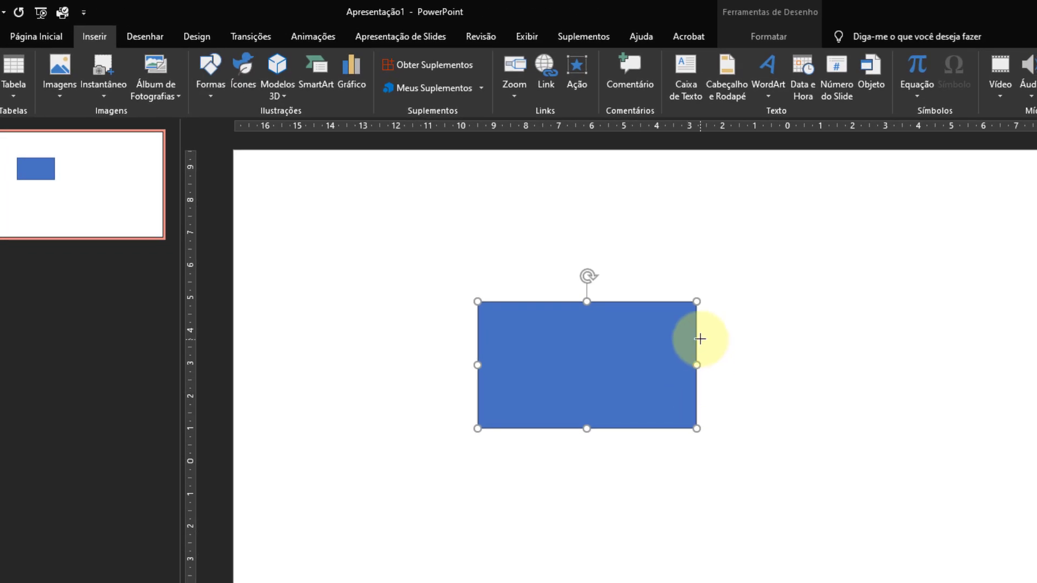
pyautogui.moveTo(738, 336); pyautogui.dragTo(899, 521)
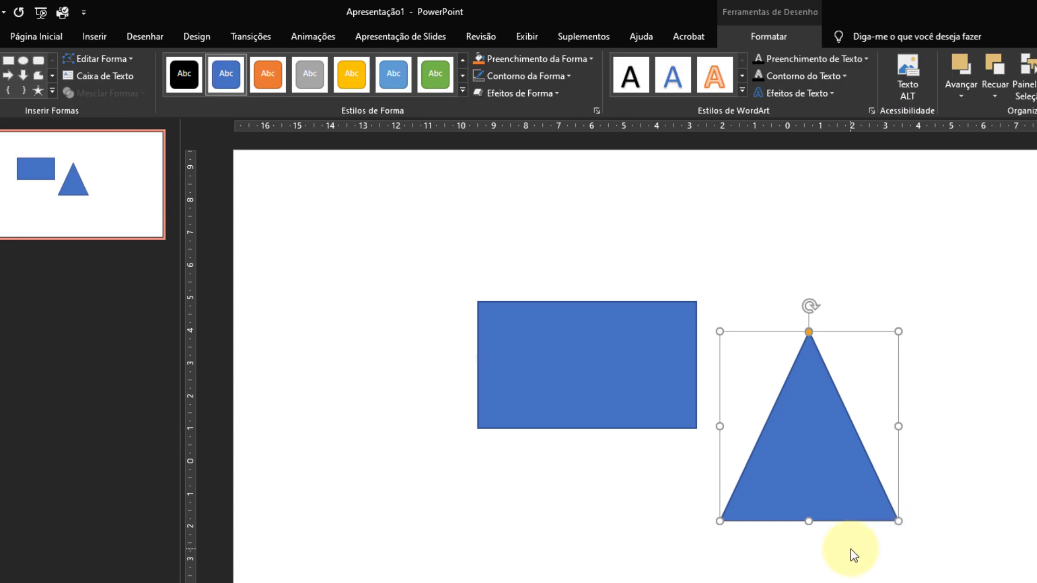
pyautogui.moveTo(829, 507); pyautogui.dragTo(744, 460)
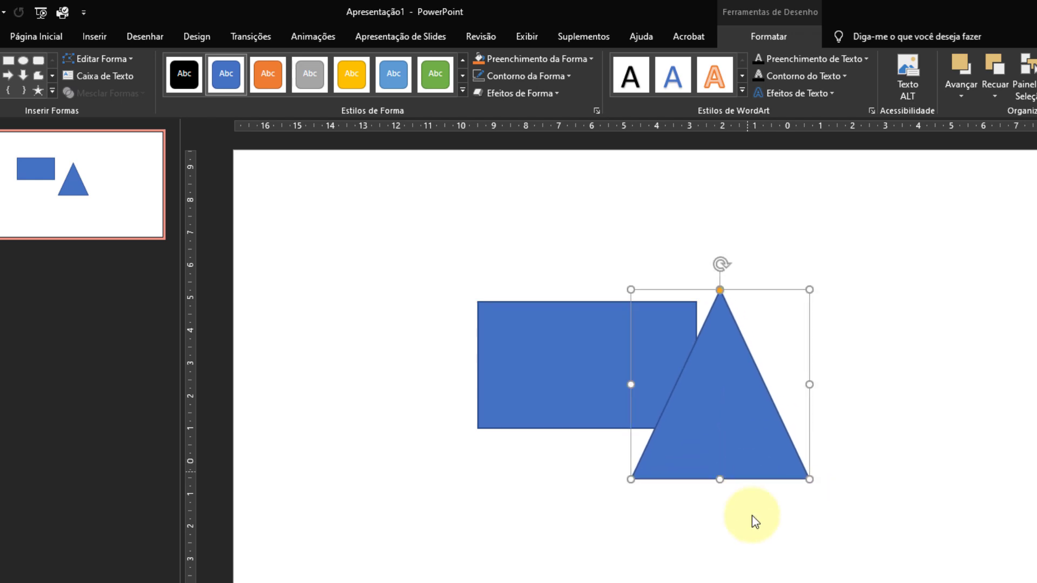
pyautogui.click(763, 547)
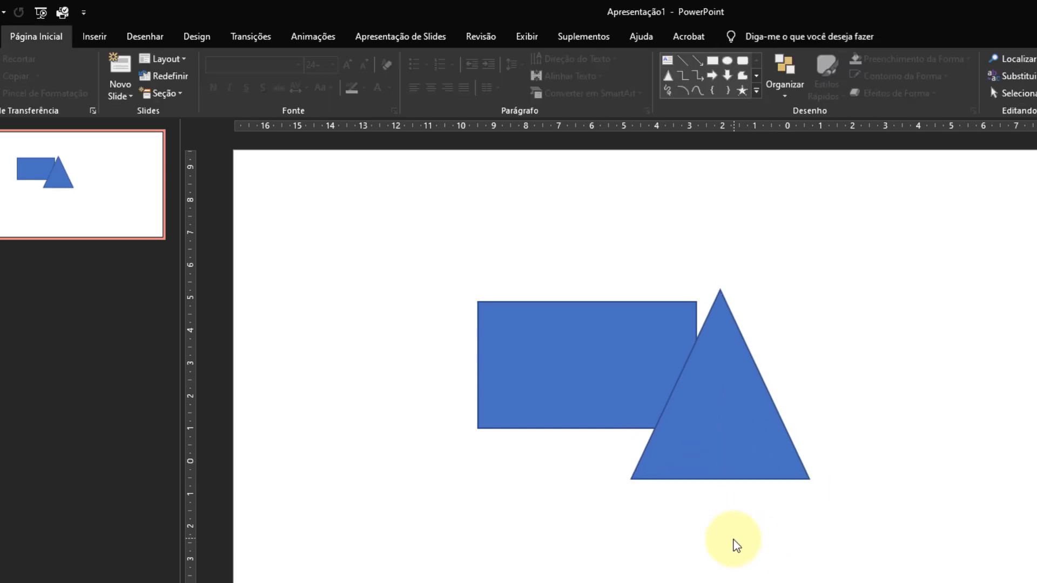
# Select the rectangle and the triangle together and merge them into one shape with Union.
pyautogui.click(586, 378)
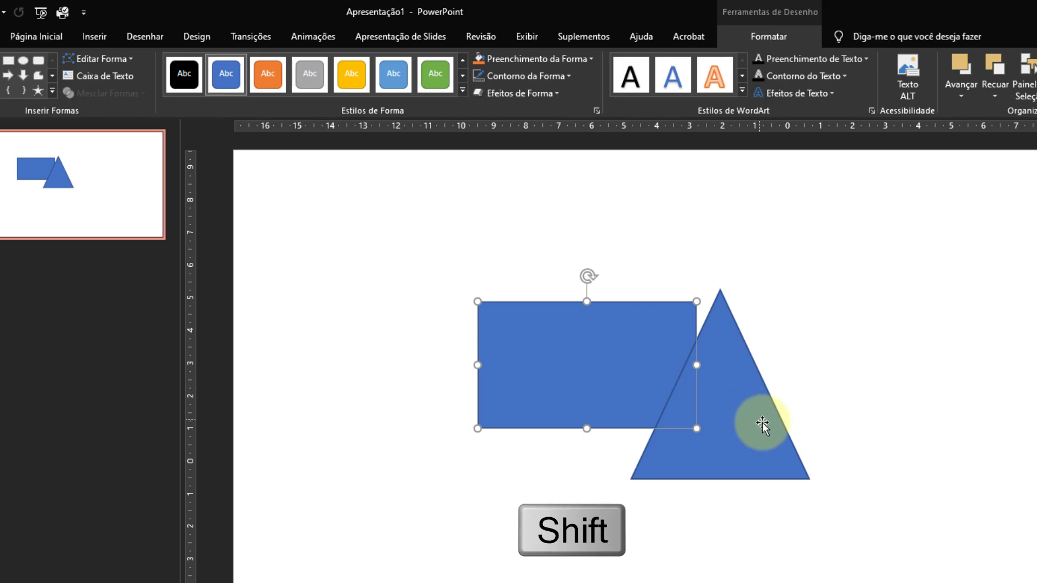
pyautogui.keyDown('shift'); pyautogui.click(746, 430); pyautogui.keyUp('shift')
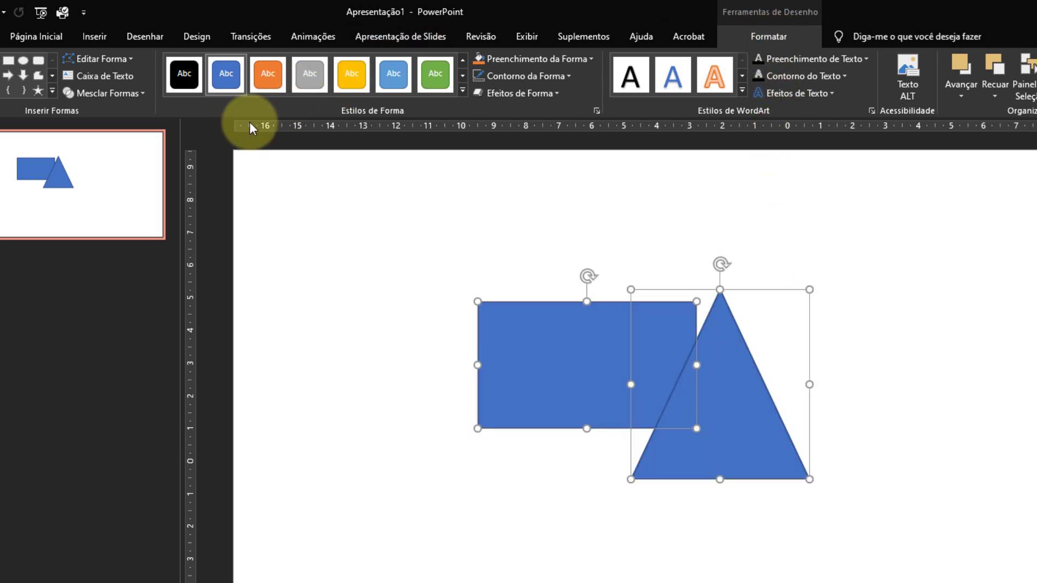
pyautogui.click(142, 97)
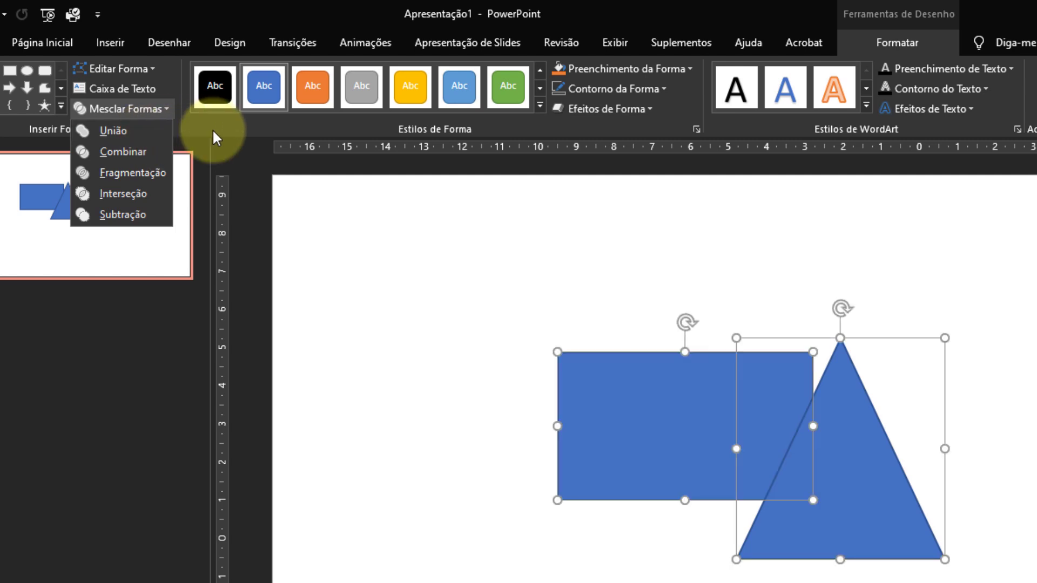
pyautogui.click(142, 125)
pyautogui.click(1029, 478)
# Move the united shape to the right to test it, and undo both the move and the union.
pyautogui.click(919, 521)
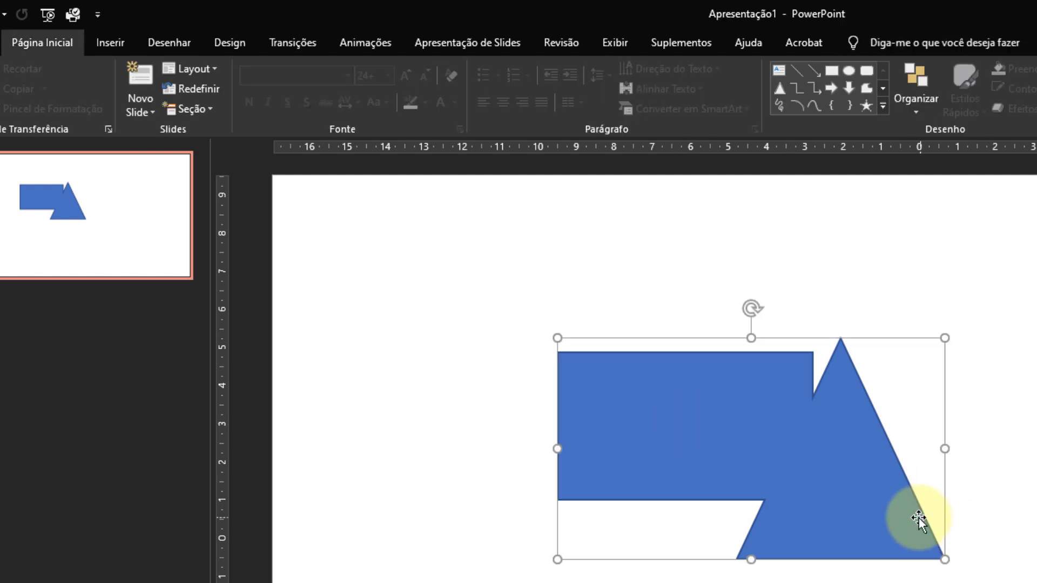
pyautogui.moveTo(968, 509); pyautogui.dragTo(1036, 489)
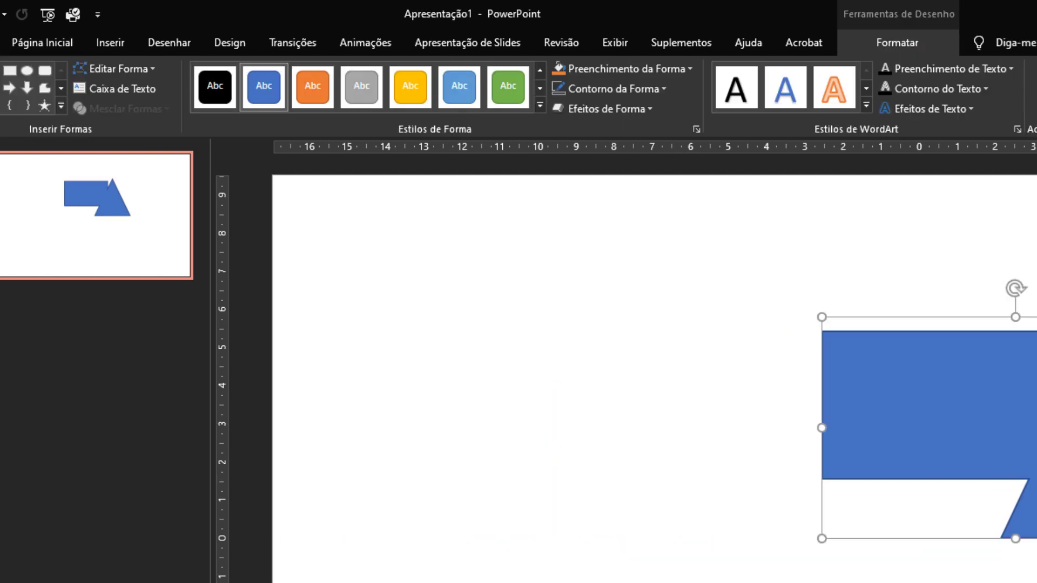
pyautogui.hotkey('ctrl', 'z')
pyautogui.hotkey('ctrl', 'z')
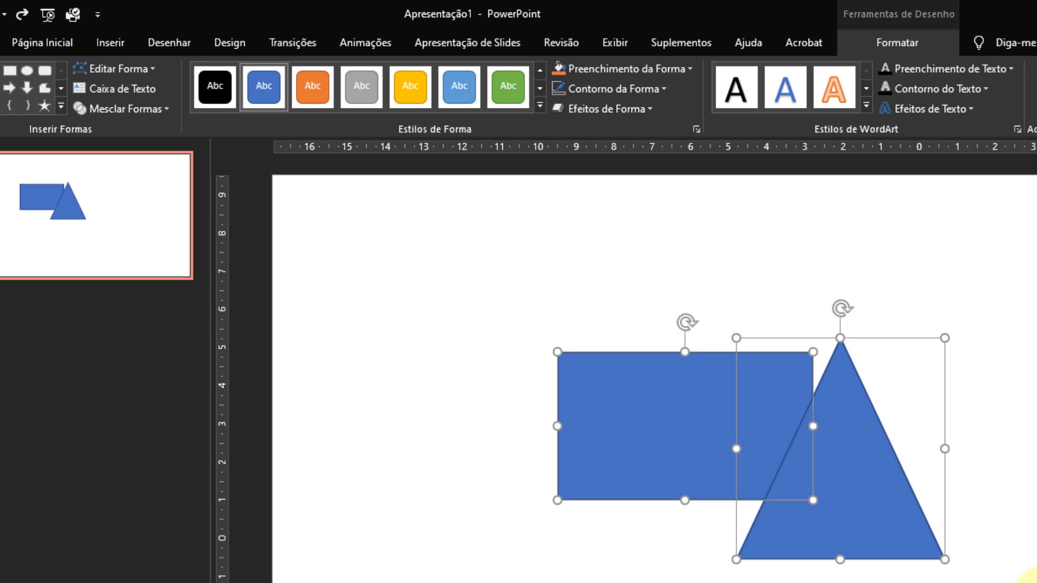
# Split the overlapping rectangle and triangle into separate pieces with Fragment and deselect them.
pyautogui.click(160, 109)
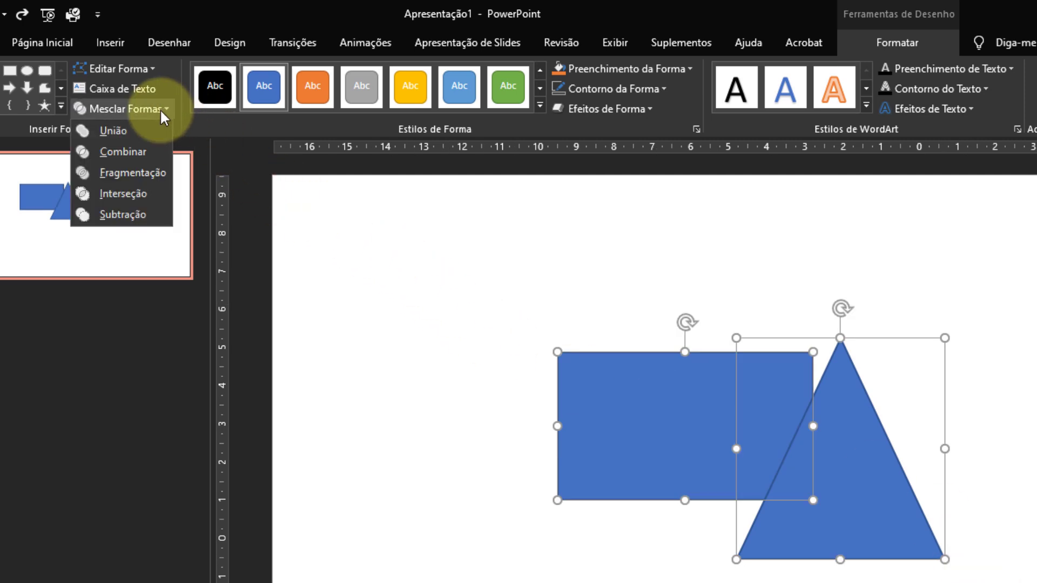
pyautogui.click(154, 172)
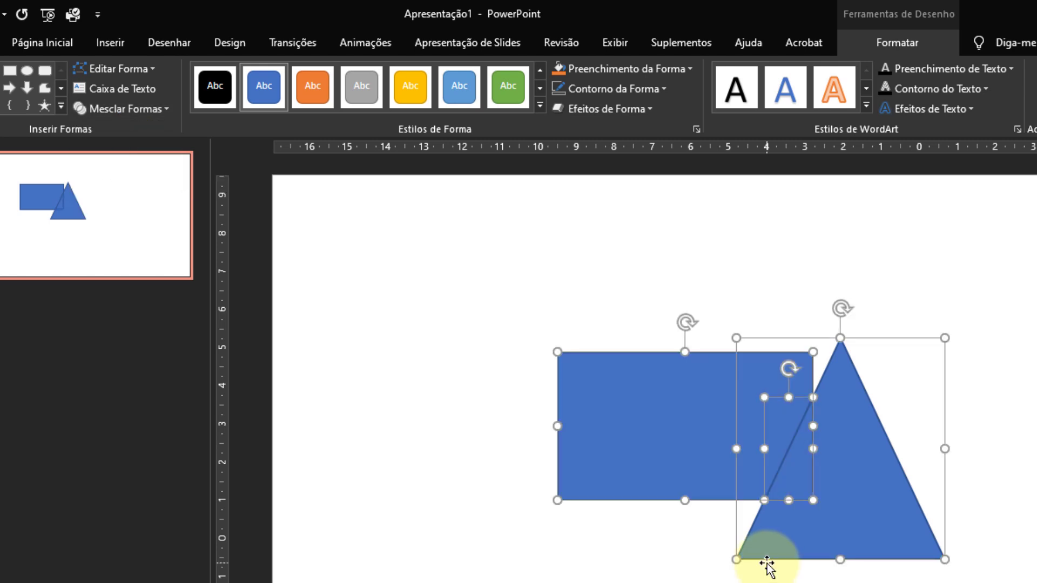
pyautogui.click(845, 567)
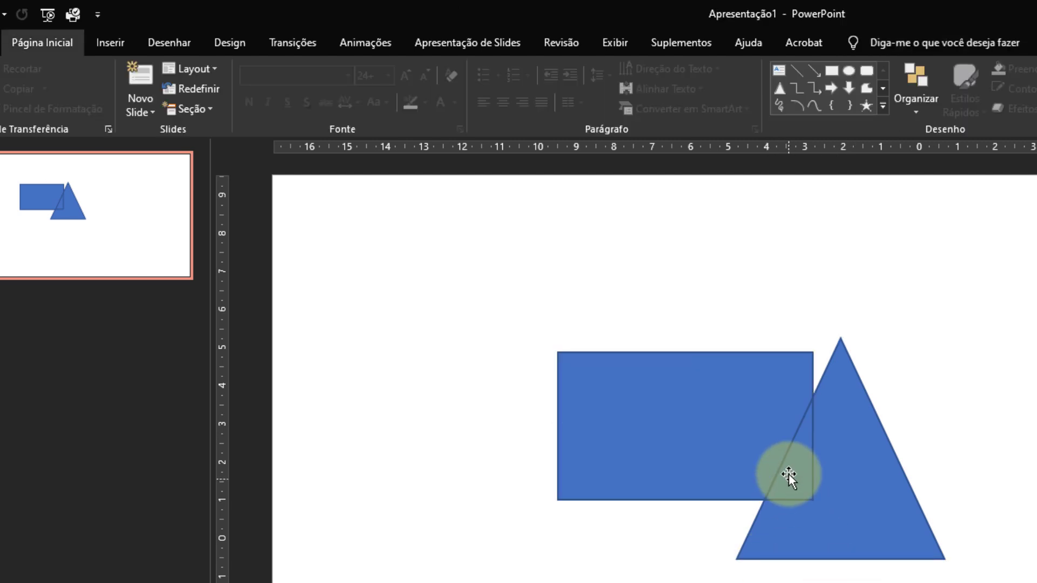
# Pull the three fragments apart: the overlap piece down and left, the triangle piece to the right, the rectangle piece up and left.
pyautogui.click(788, 464)
pyautogui.moveTo(790, 459); pyautogui.dragTo(616, 559)
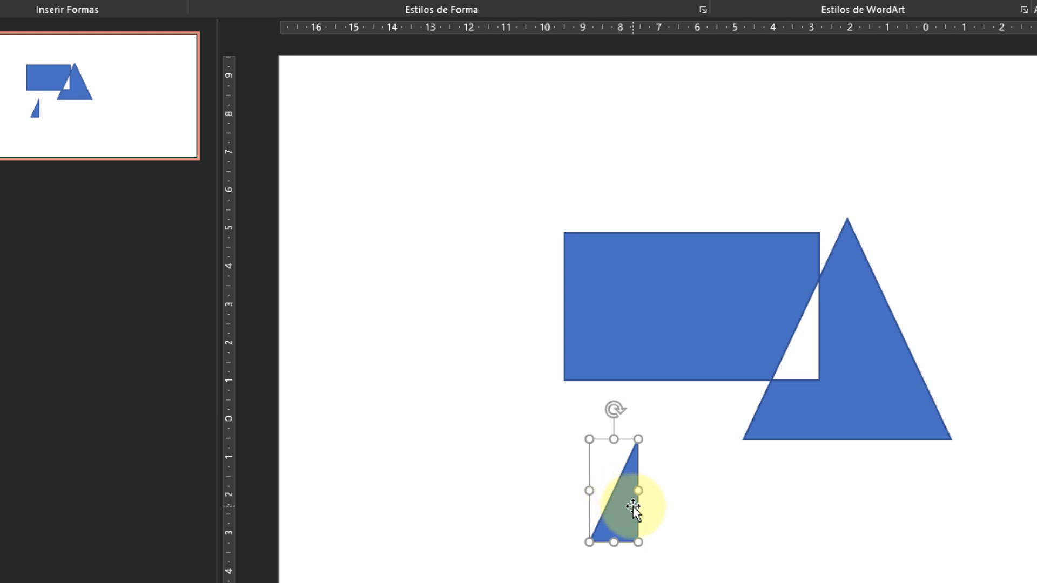
pyautogui.click(870, 381)
pyautogui.moveTo(870, 381); pyautogui.dragTo(946, 394)
pyautogui.click(736, 329)
pyautogui.moveTo(736, 329); pyautogui.dragTo(658, 290)
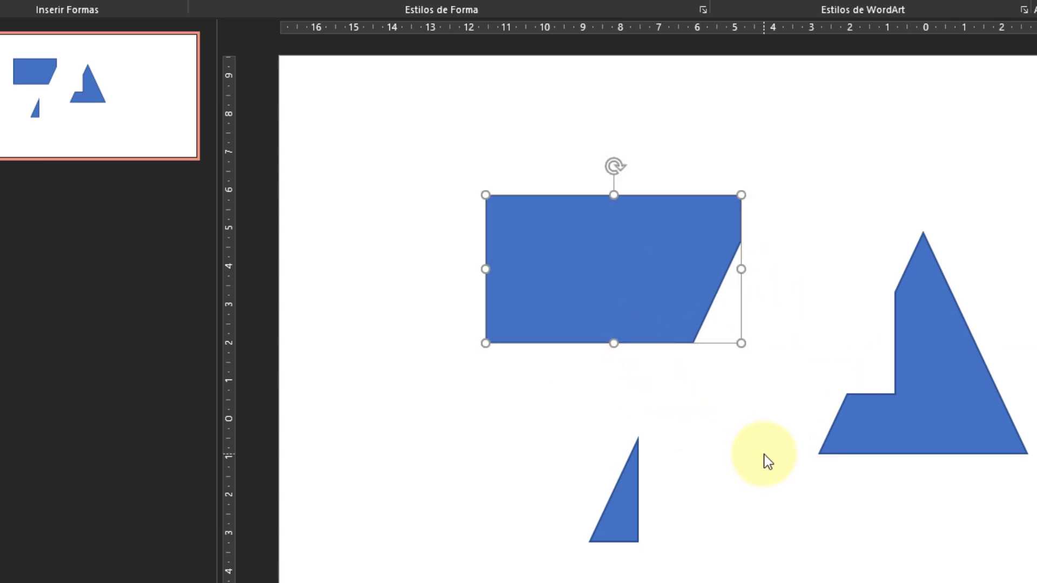
# Undo the fragment moves and the fragmentation, and preview the Intersect and Subtract merges of the rectangle and triangle without applying them.
pyautogui.hotkey('ctrl', 'z')
pyautogui.hotkey('ctrl', 'z')
pyautogui.hotkey('ctrl', 'z')
pyautogui.hotkey('ctrl', 'z')
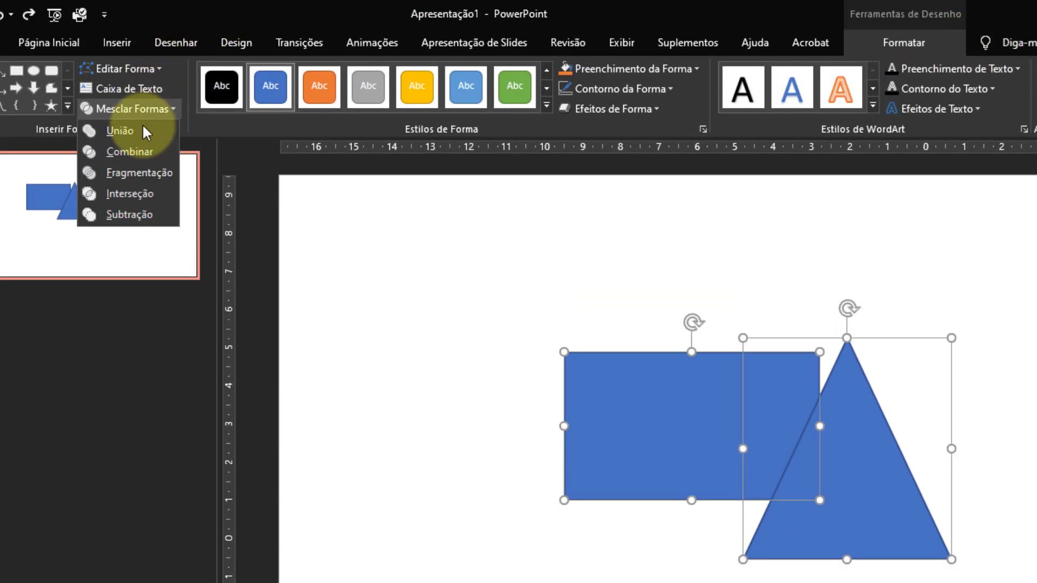
pyautogui.click(153, 193)
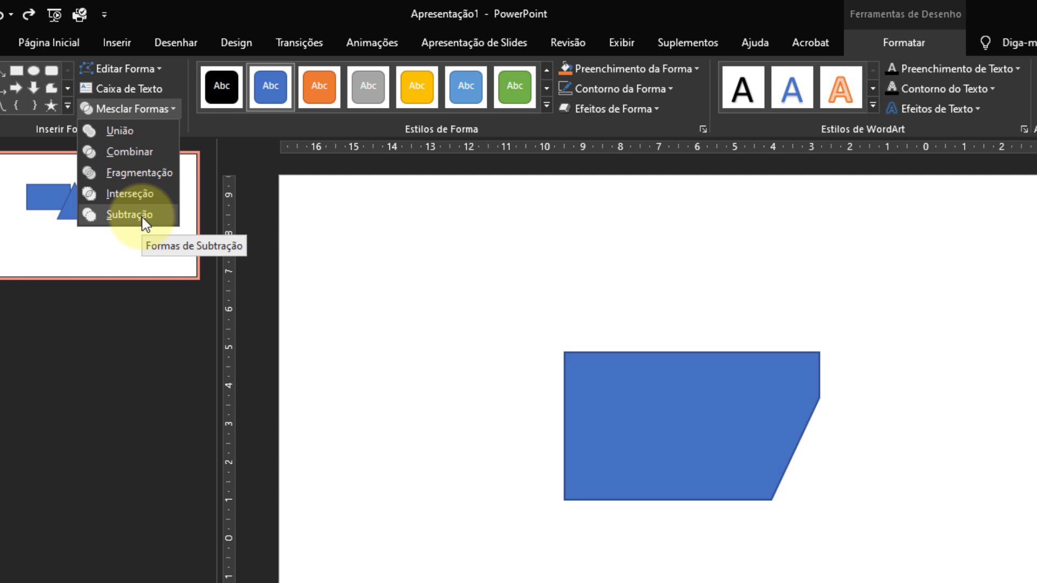
pyautogui.press('Escape')
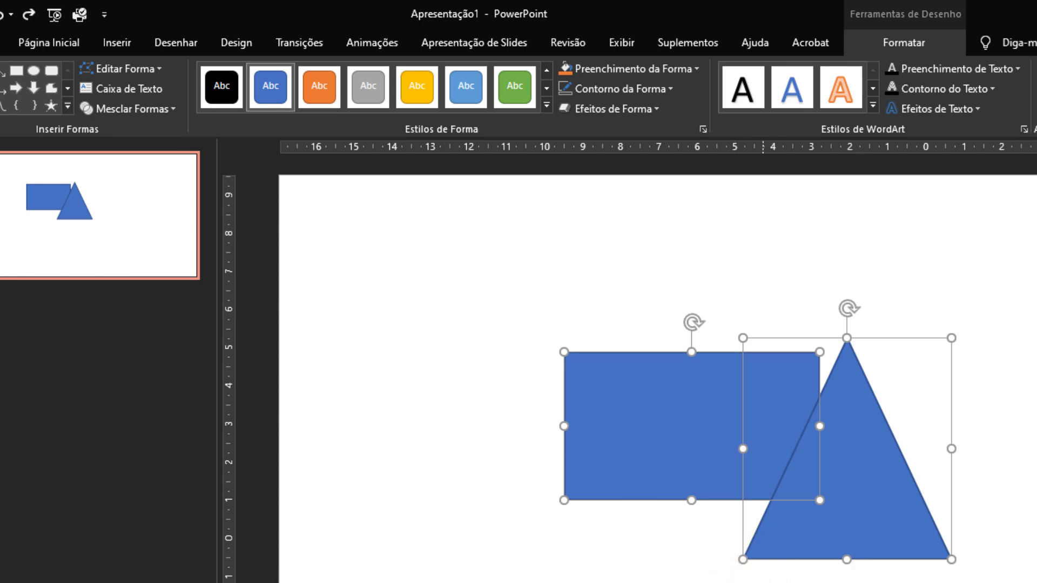
# Delete the blue rectangle from the slide and select the remaining triangle.
pyautogui.click(681, 508)
pyautogui.click(669, 424)
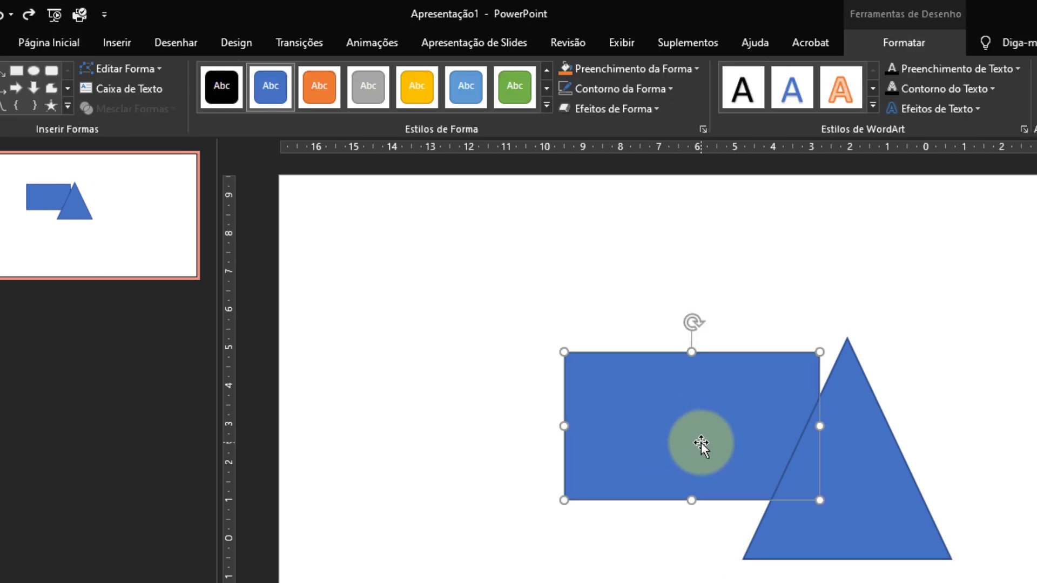
pyautogui.press('Delete')
pyautogui.click(872, 508)
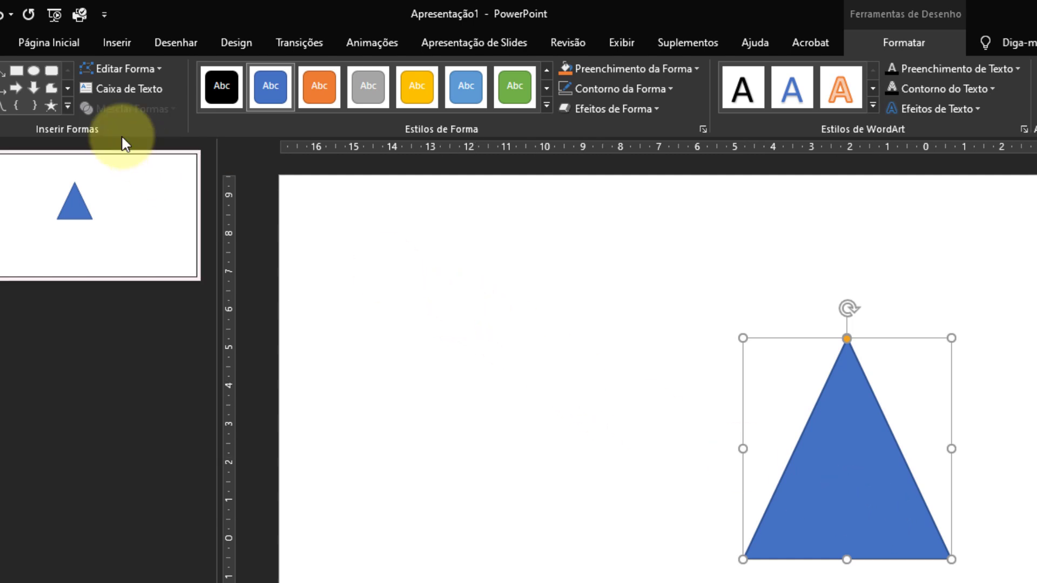
# Insert the tree landscape picture on the slide and send it to the back, behind the triangle.
pyautogui.click(120, 44)
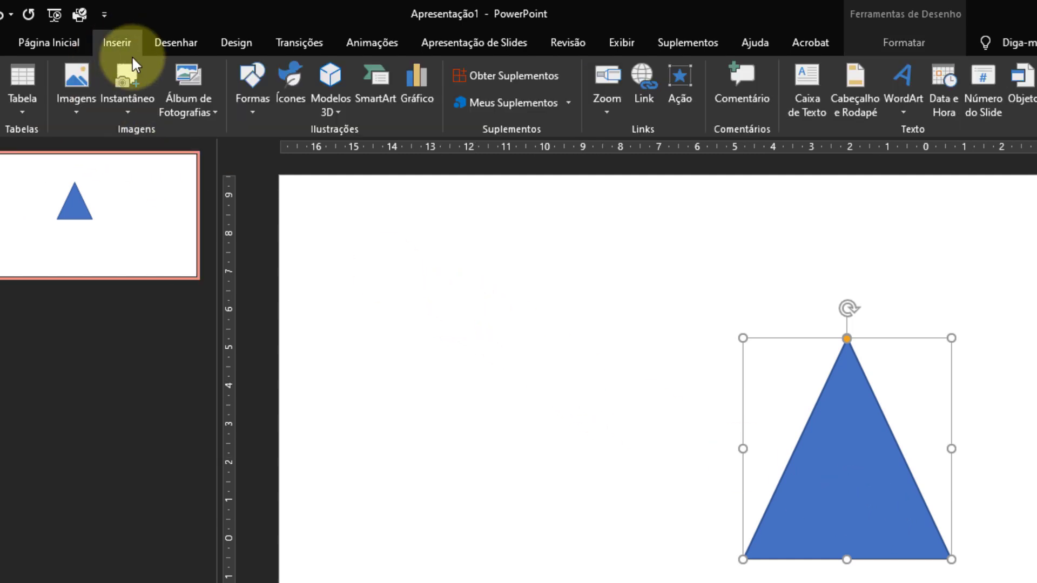
pyautogui.click(69, 110)
pyautogui.click(116, 153)
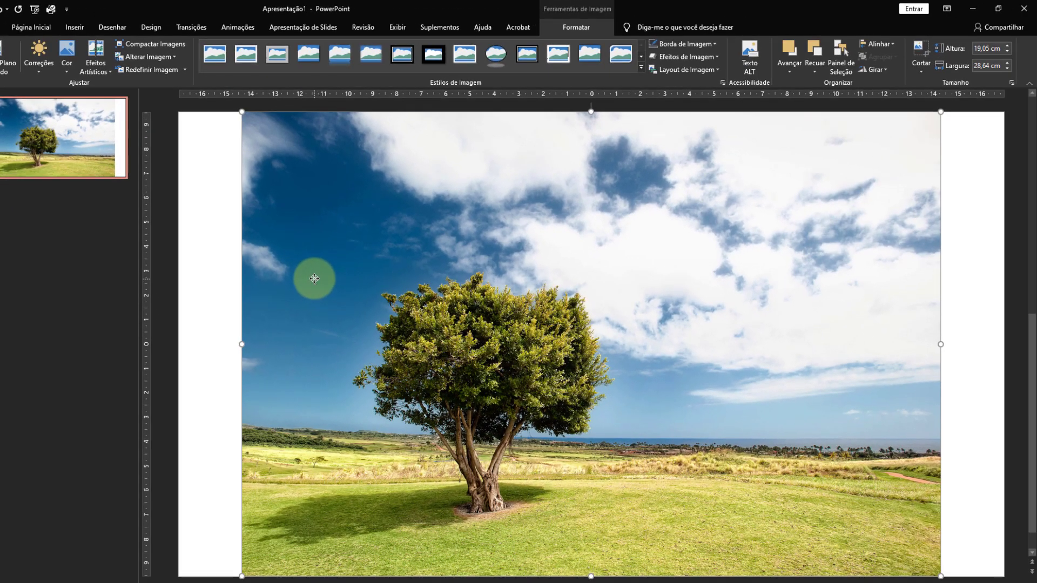
pyautogui.rightClick(491, 437)
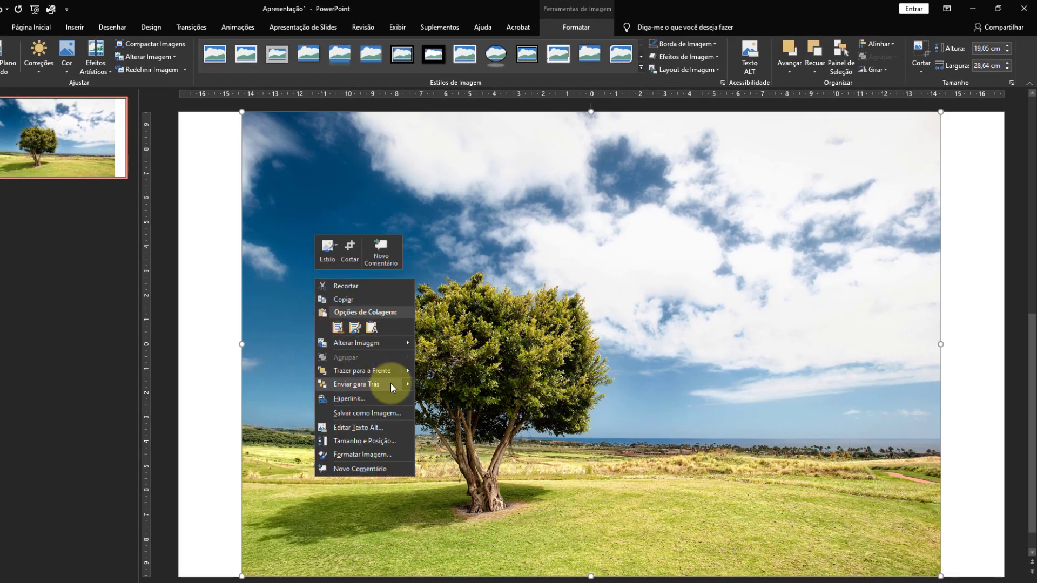
pyautogui.moveTo(406, 382)
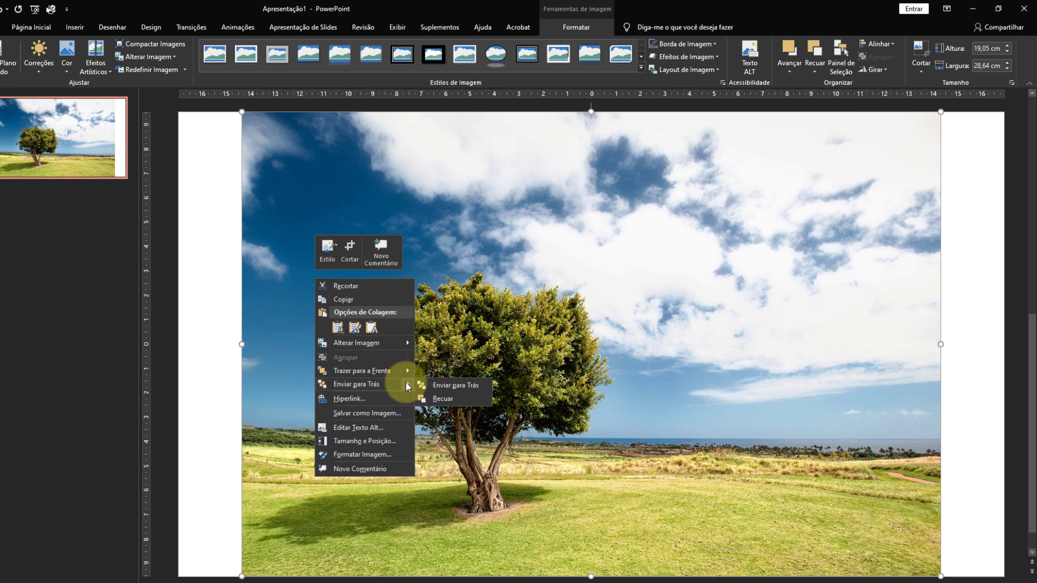
pyautogui.click(452, 388)
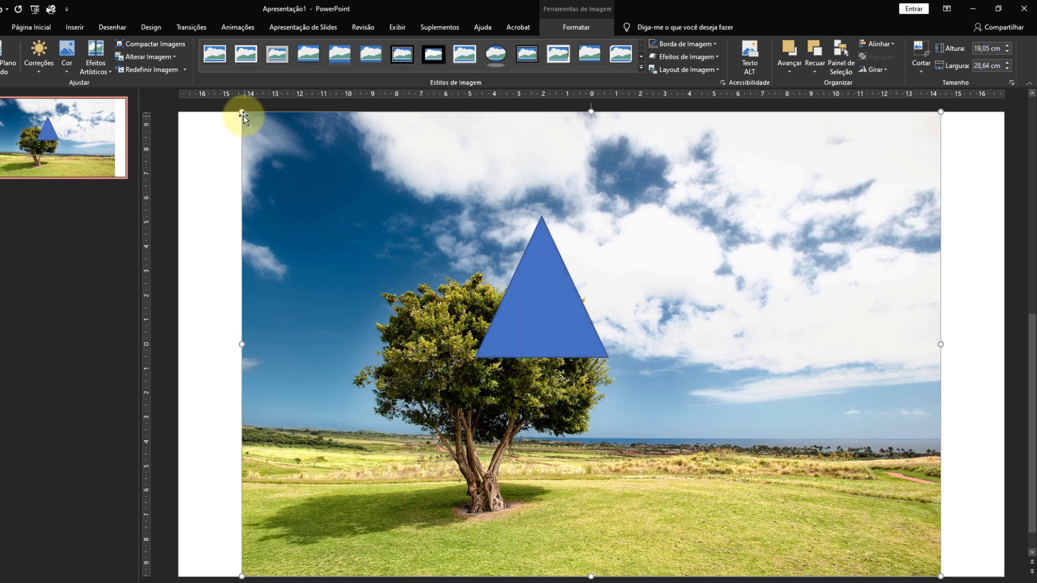
# Shrink the tree picture to about 19.38 cm wide by 12.89 cm high and position it in the slide's upper middle.
pyautogui.moveTo(242, 112); pyautogui.dragTo(376, 228)
pyautogui.moveTo(406, 251); pyautogui.dragTo(407, 252)
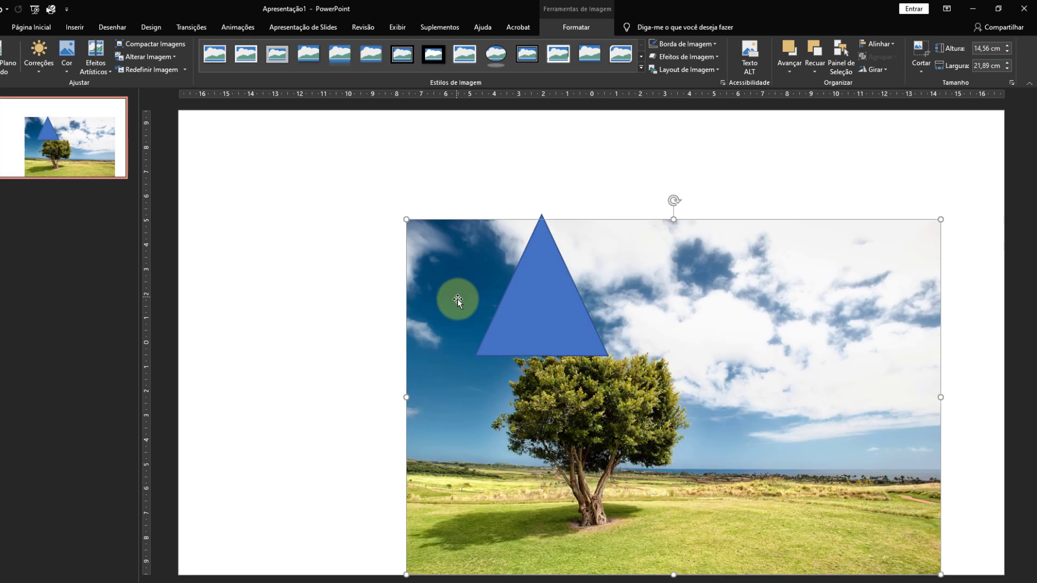
pyautogui.moveTo(452, 299); pyautogui.dragTo(376, 230)
pyautogui.moveTo(334, 138); pyautogui.dragTo(395, 198)
pyautogui.moveTo(429, 256); pyautogui.dragTo(361, 225)
# Enlarge the blue triangle to most of the picture's height and move it over the tree.
pyautogui.click(525, 309)
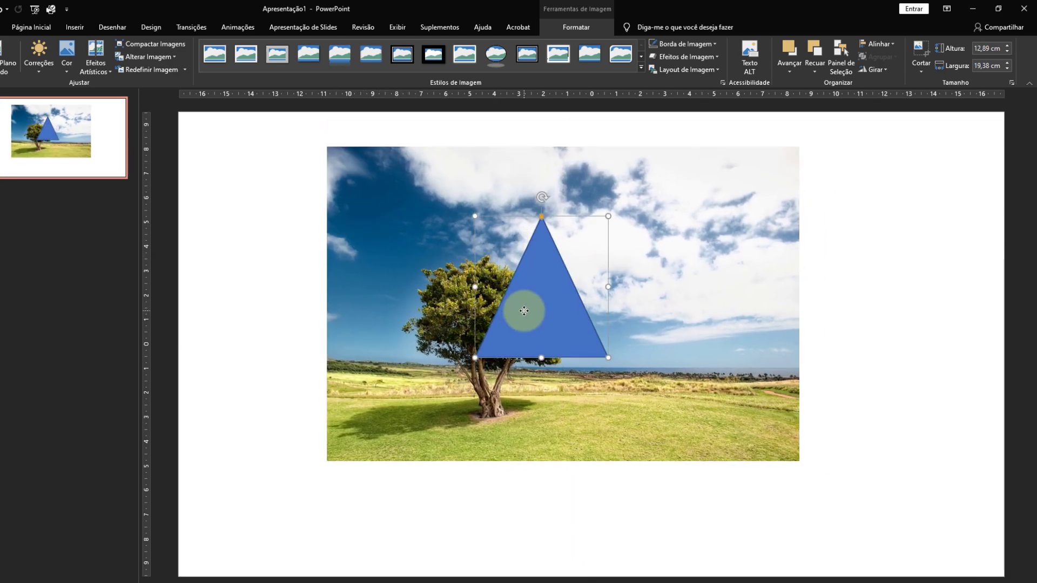
pyautogui.moveTo(610, 361); pyautogui.dragTo(799, 441)
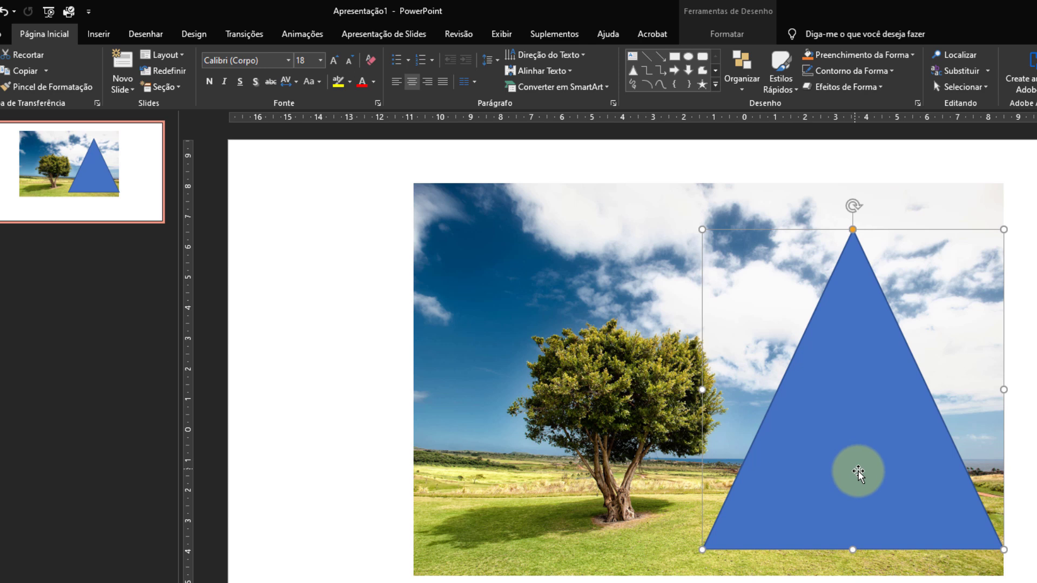
pyautogui.moveTo(917, 486); pyautogui.dragTo(673, 490)
# Select the tree picture behind the triangle.
pyautogui.click(898, 424)
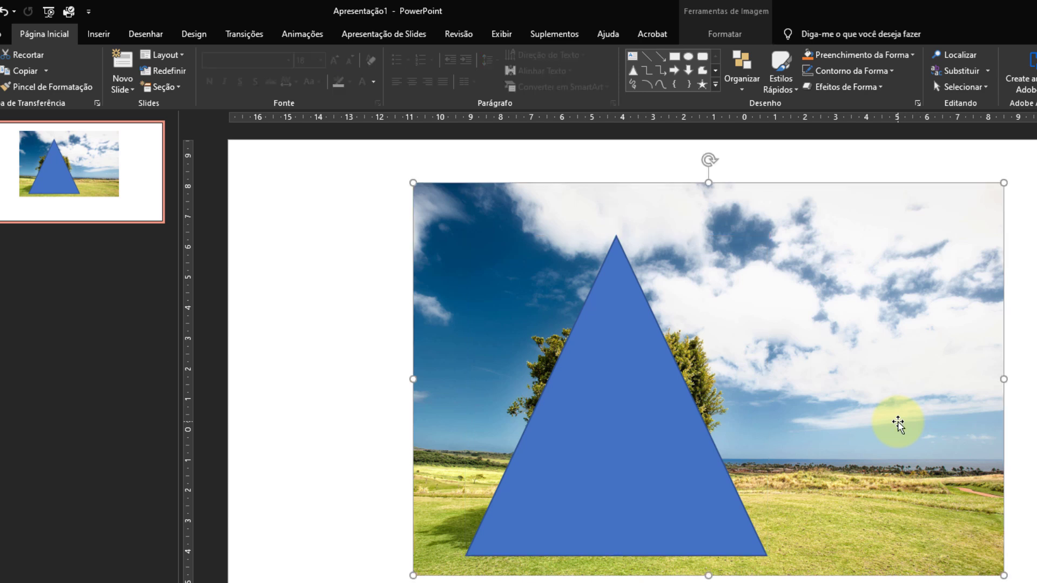
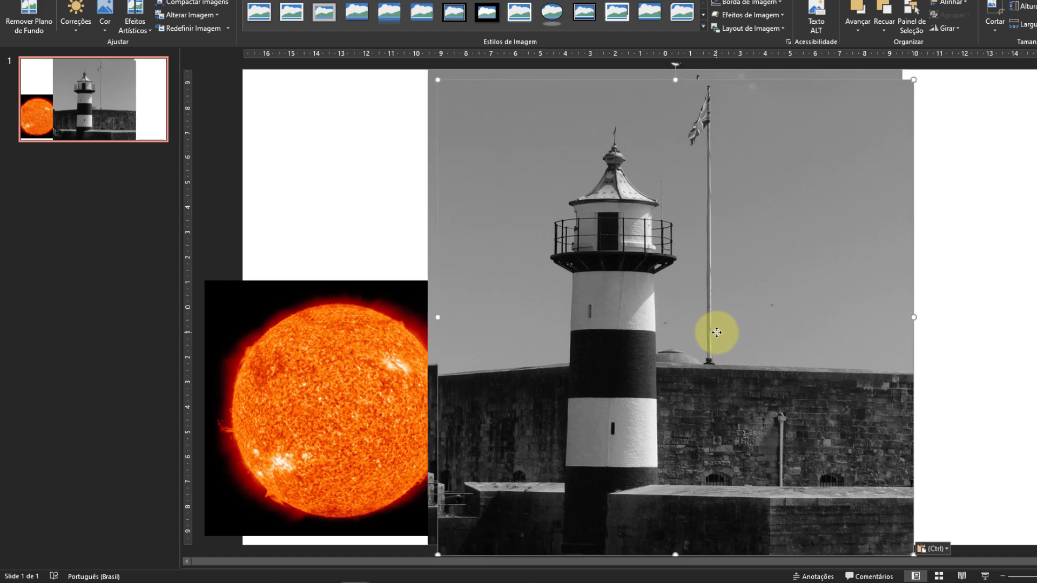
# Align the copied lighthouse picture over the original and start removing the copy's background.
pyautogui.moveTo(693, 368); pyautogui.dragTo(689, 355)
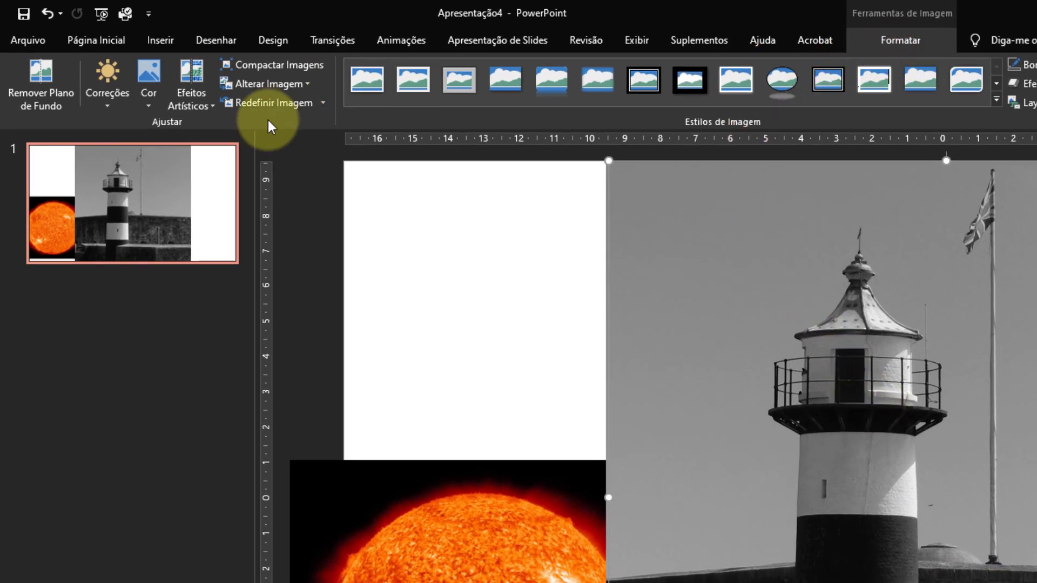
pyautogui.click(54, 103)
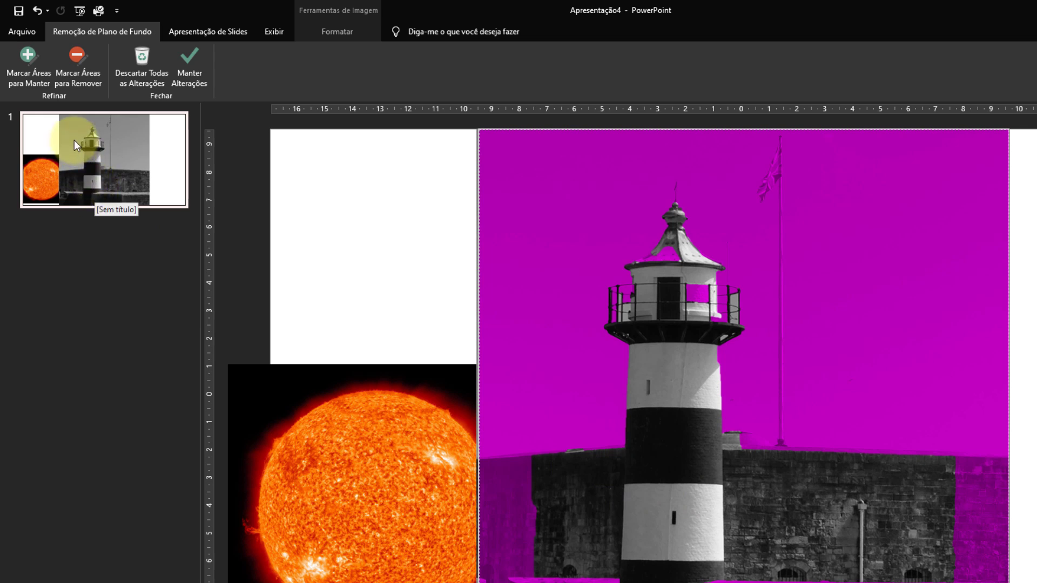
pyautogui.click(77, 65)
pyautogui.moveTo(540, 267); pyautogui.dragTo(524, 294)
pyautogui.moveTo(575, 223)
pyautogui.mouseDown()
pyautogui.moveTo(704, 151)
pyautogui.moveTo(730, 191)
pyautogui.moveTo(771, 135)
pyautogui.moveTo(783, 134)
pyautogui.moveTo(825, 203)
pyautogui.moveTo(996, 308)
pyautogui.mouseUp()
# Mark the stone wall as an area to keep, including its ledges, outer edges and upper rim.
pyautogui.click(24, 61)
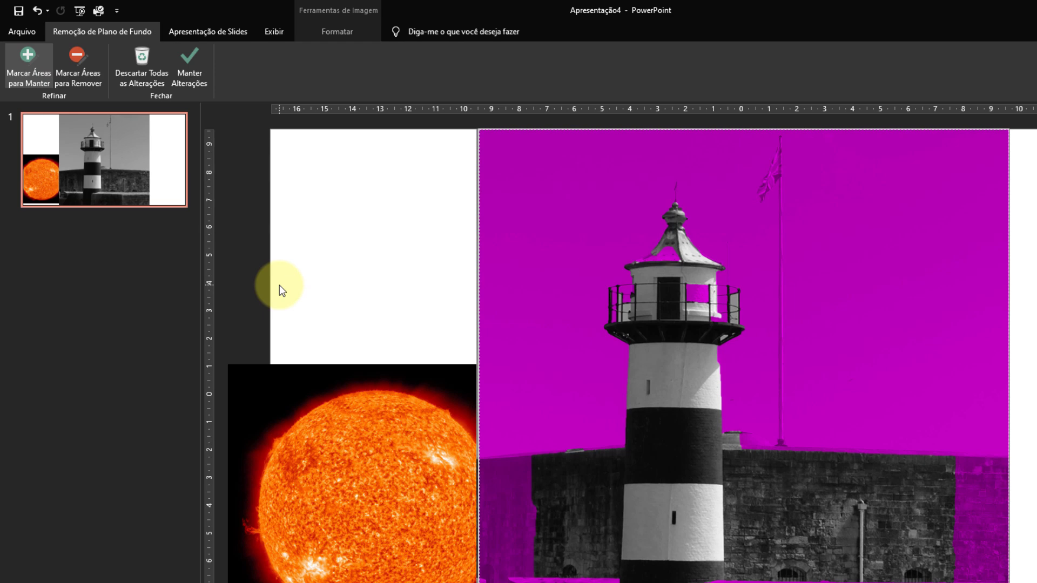
pyautogui.moveTo(500, 483)
pyautogui.mouseDown()
pyautogui.moveTo(519, 551)
pyautogui.moveTo(583, 582)
pyautogui.mouseUp()
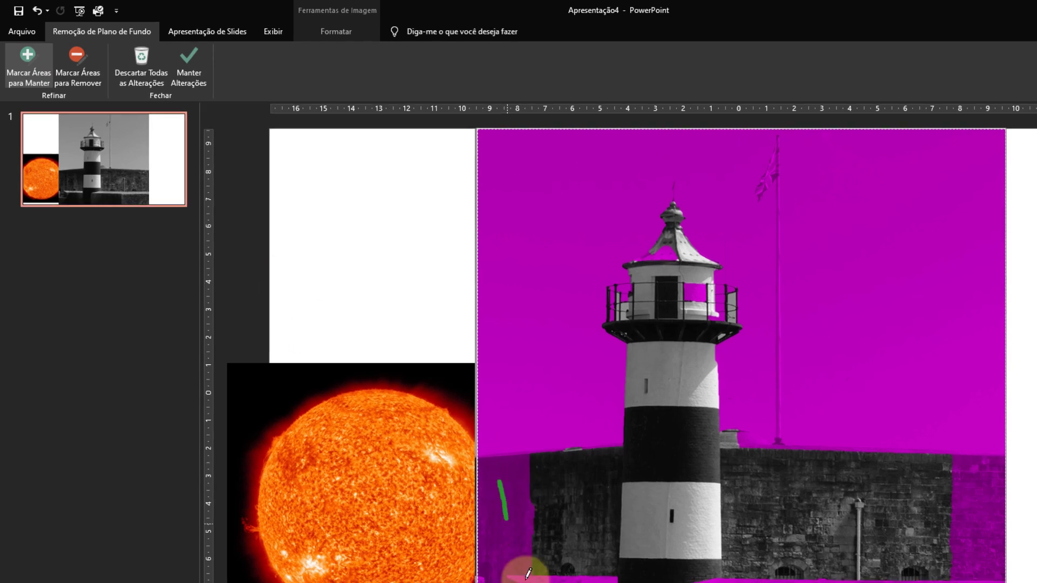
pyautogui.moveTo(523, 545)
pyautogui.mouseDown()
pyautogui.moveTo(745, 564)
pyautogui.moveTo(872, 547)
pyautogui.moveTo(882, 422)
pyautogui.mouseUp()
pyautogui.moveTo(818, 393); pyautogui.dragTo(819, 400)
pyautogui.moveTo(419, 534); pyautogui.dragTo(712, 528)
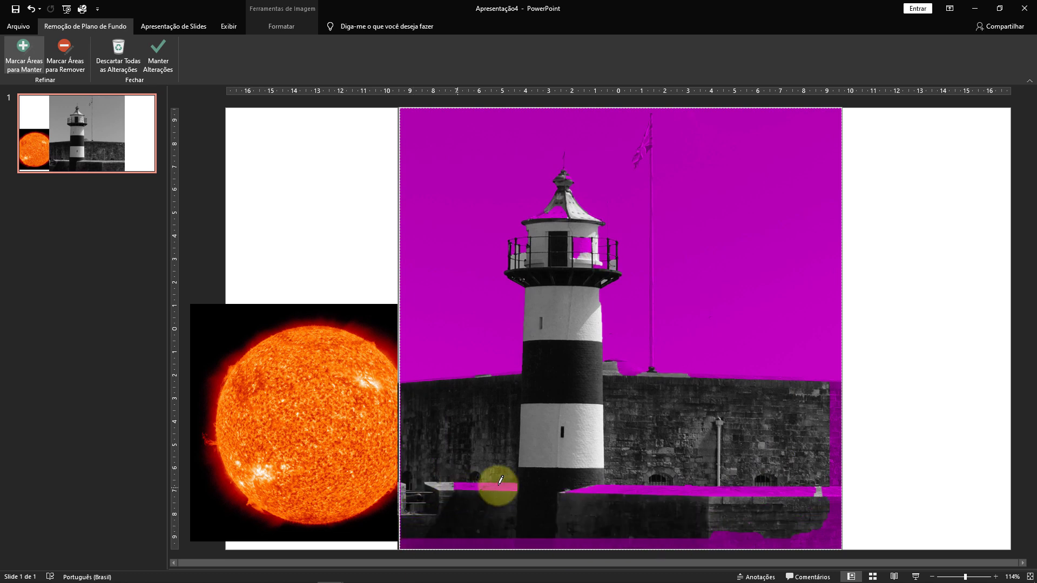
pyautogui.moveTo(836, 392); pyautogui.dragTo(838, 530)
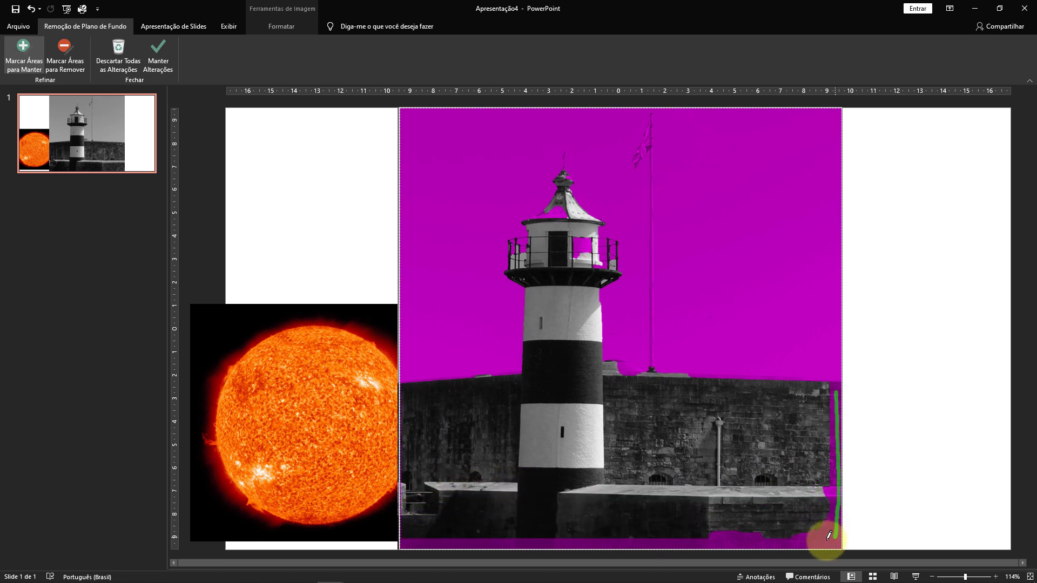
pyautogui.moveTo(838, 530); pyautogui.dragTo(823, 530)
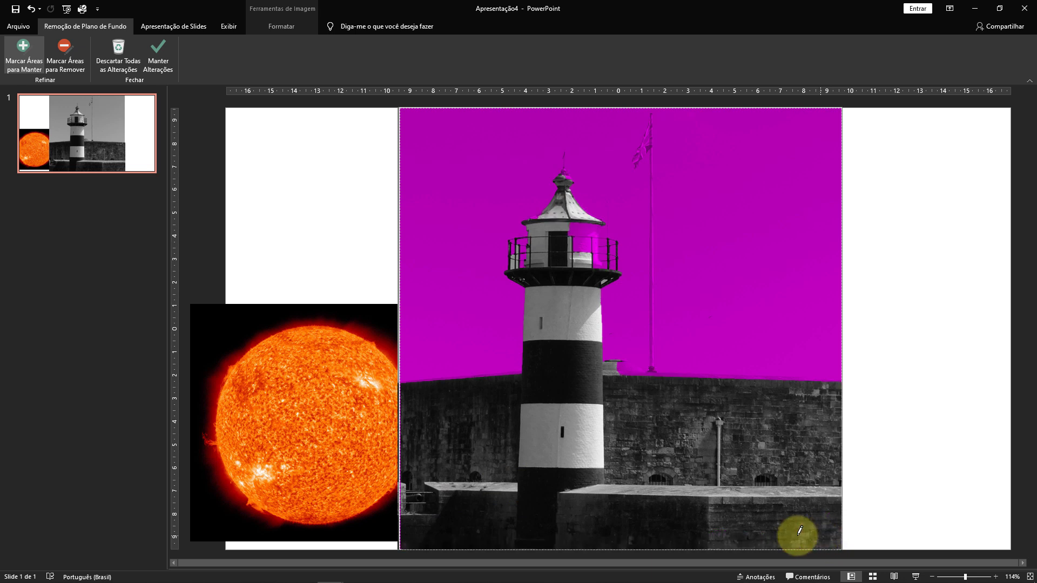
pyautogui.moveTo(625, 368); pyautogui.dragTo(834, 379)
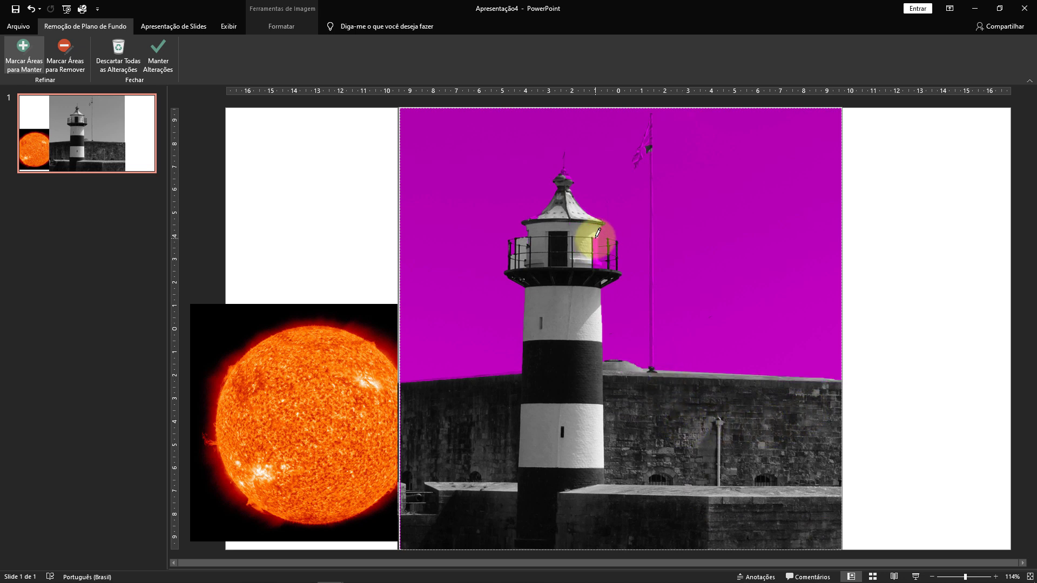
# Mark the lighthouse's lantern room, the flag and the flagpole as areas to keep, and apply the background removal.
pyautogui.moveTo(598, 266); pyautogui.dragTo(599, 268)
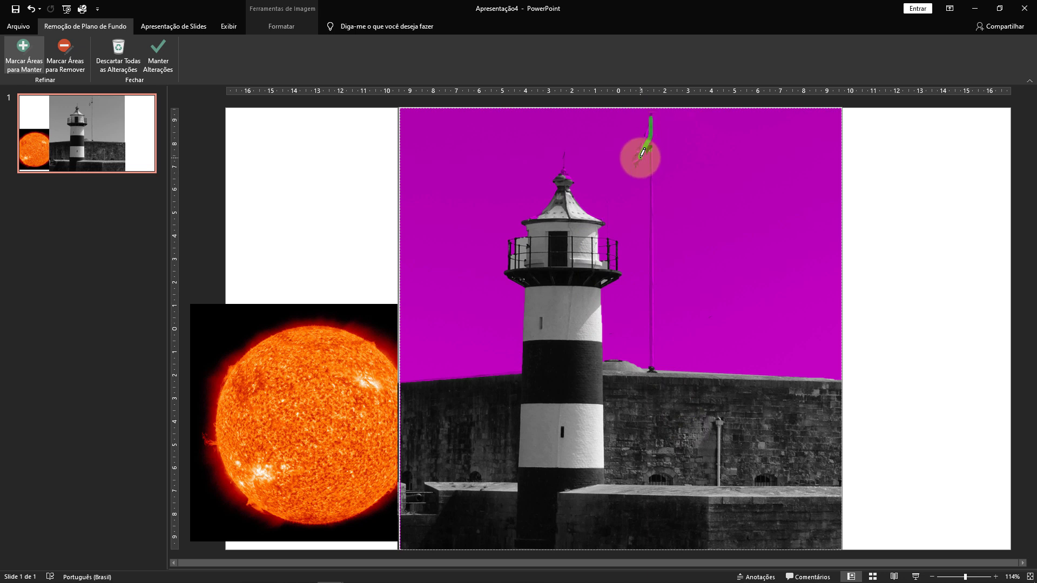
pyautogui.moveTo(643, 152); pyautogui.dragTo(639, 158)
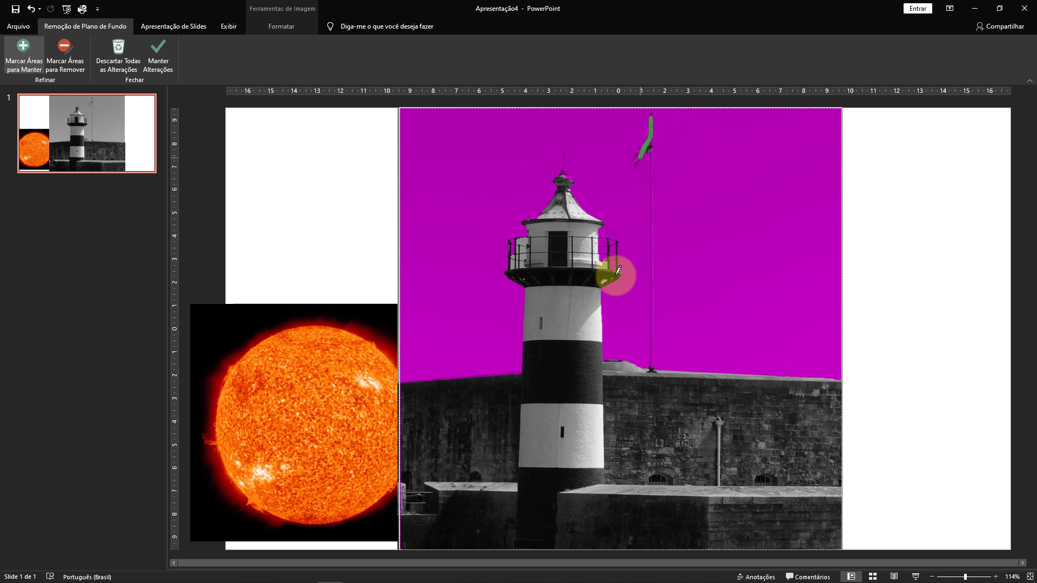
pyautogui.moveTo(651, 369); pyautogui.dragTo(652, 135)
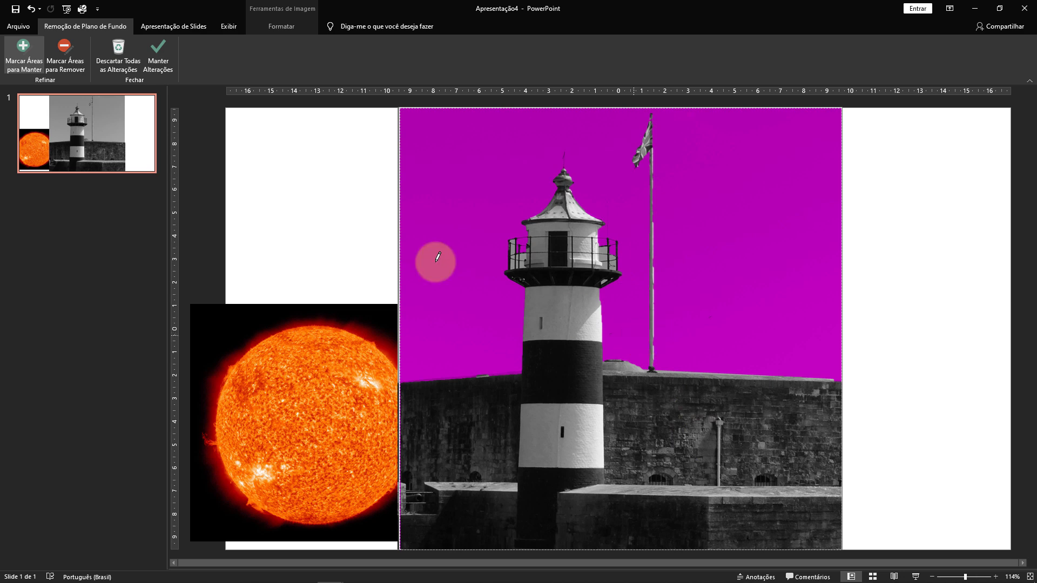
pyautogui.click(159, 54)
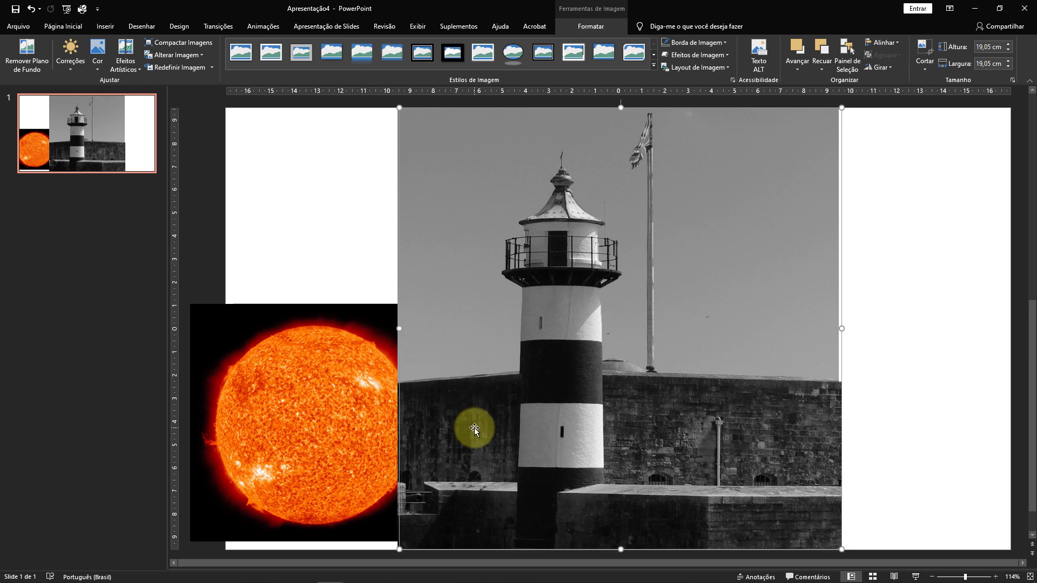
# Shift the cut-out lighthouse slightly off the original picture to check it, and undo the move.
pyautogui.moveTo(491, 445)
pyautogui.mouseDown()
pyautogui.moveTo(312, 436)
pyautogui.moveTo(546, 445)
pyautogui.moveTo(309, 436)
pyautogui.moveTo(603, 433)
pyautogui.moveTo(387, 445)
pyautogui.moveTo(504, 438)
pyautogui.mouseUp()
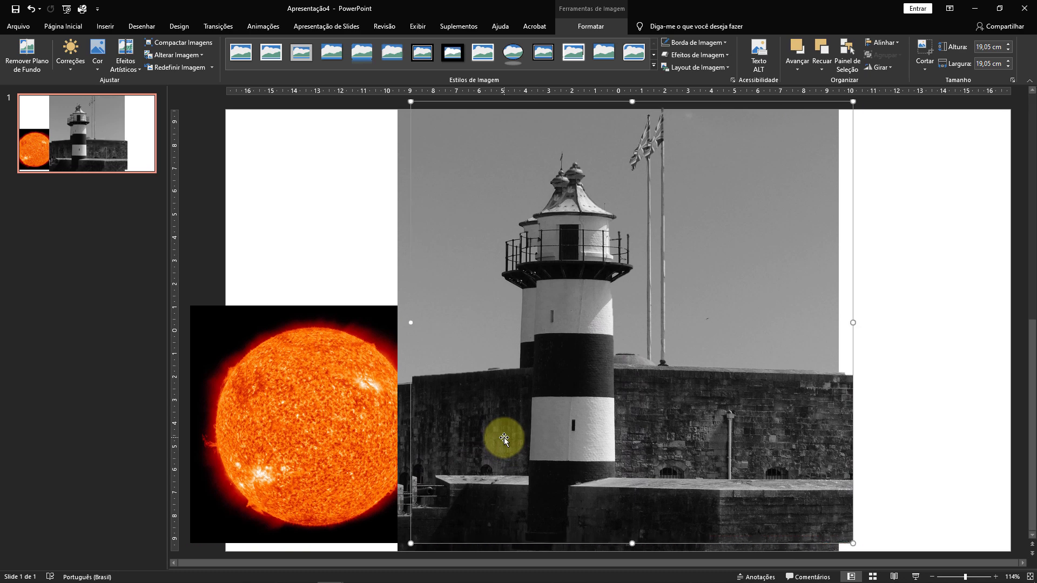
pyautogui.hotkey('ctrl', 'z')
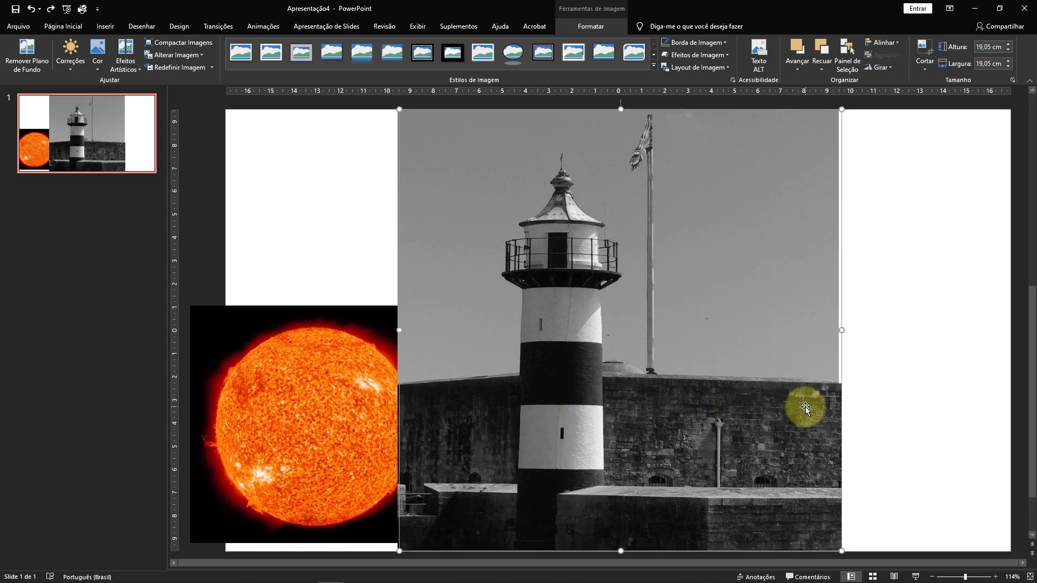
# Bring the sun picture to the front and resize it to about 13.62 cm high by 14.27 cm wide over the lighthouse.
pyautogui.click(274, 401)
pyautogui.moveTo(274, 401); pyautogui.dragTo(276, 285)
pyautogui.moveTo(194, 189); pyautogui.dragTo(248, 252)
pyautogui.moveTo(312, 319); pyautogui.dragTo(277, 319)
pyautogui.rightClick(277, 319)
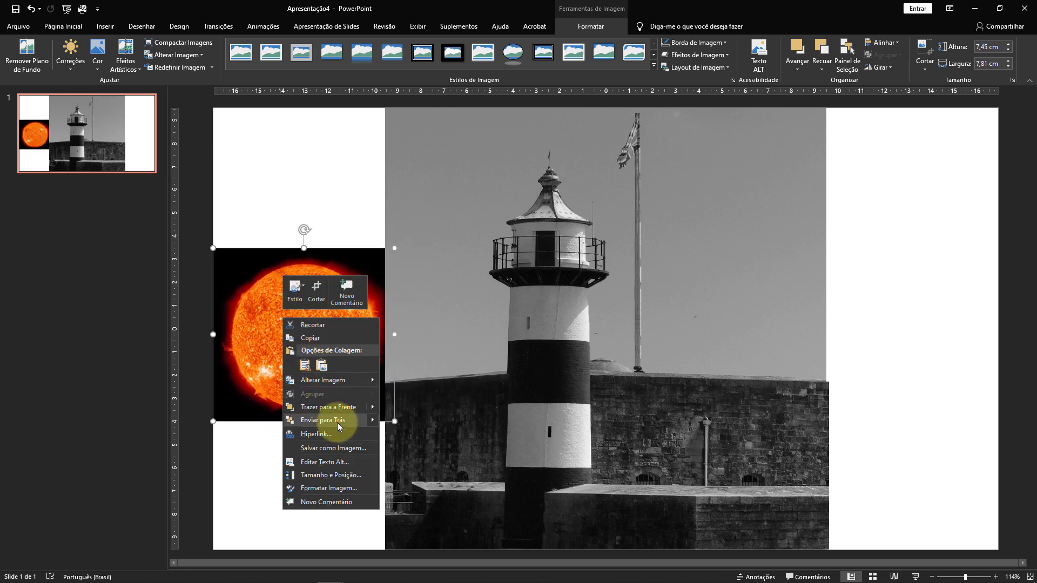
pyautogui.moveTo(371, 409)
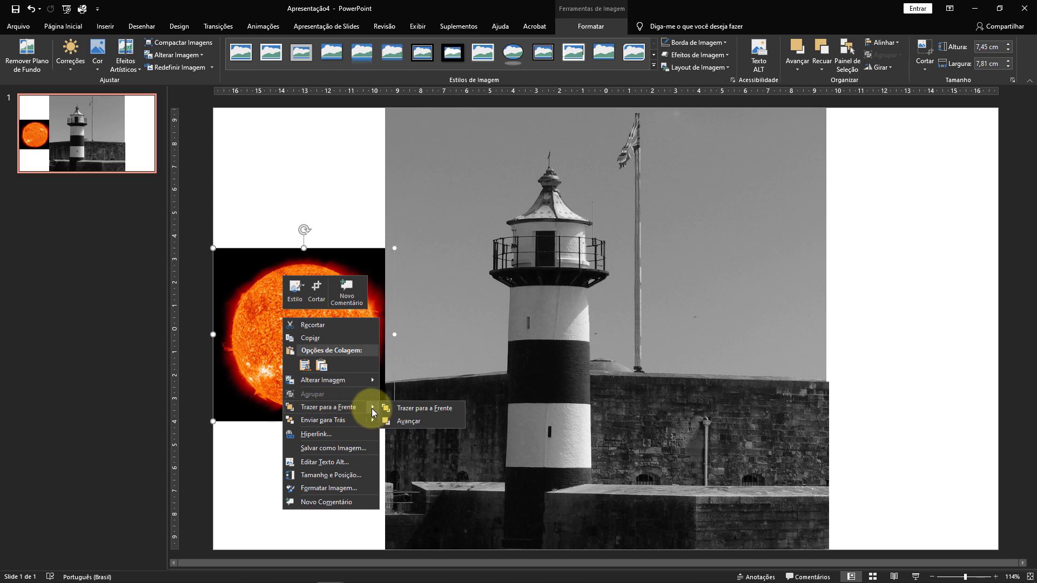
pyautogui.click(404, 406)
pyautogui.moveTo(214, 282); pyautogui.dragTo(232, 120)
pyautogui.moveTo(384, 239); pyautogui.dragTo(542, 303)
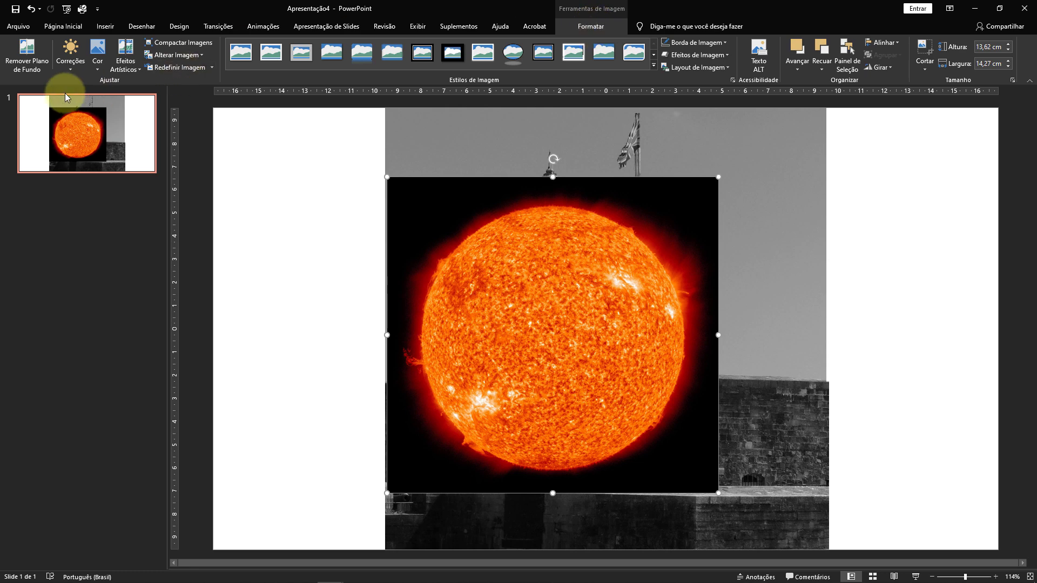
# Remove the sun picture's black background, marking the sun's upper and lower edges and its side flares as areas to keep.
pyautogui.click(37, 66)
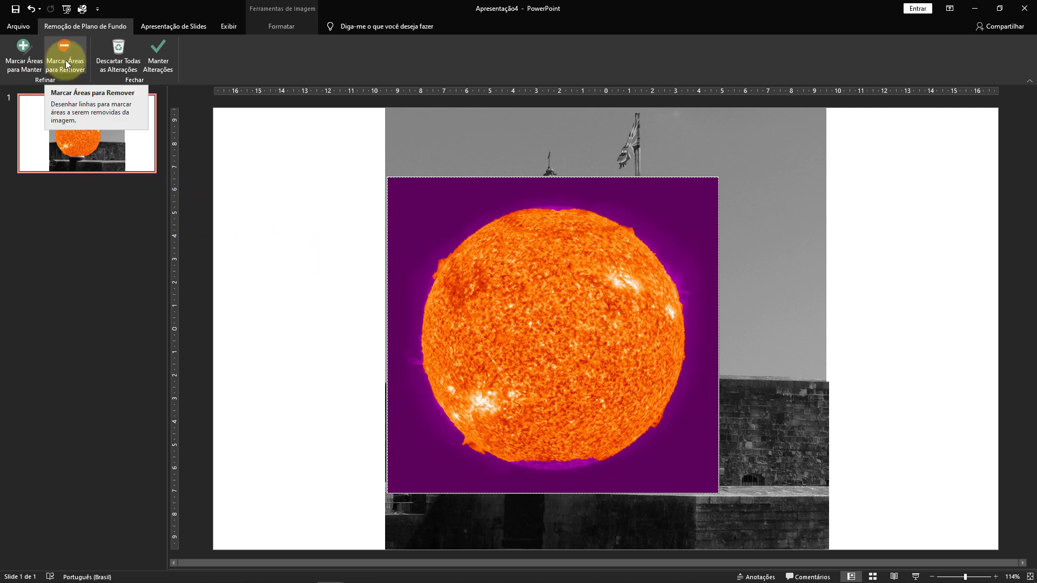
pyautogui.click(23, 54)
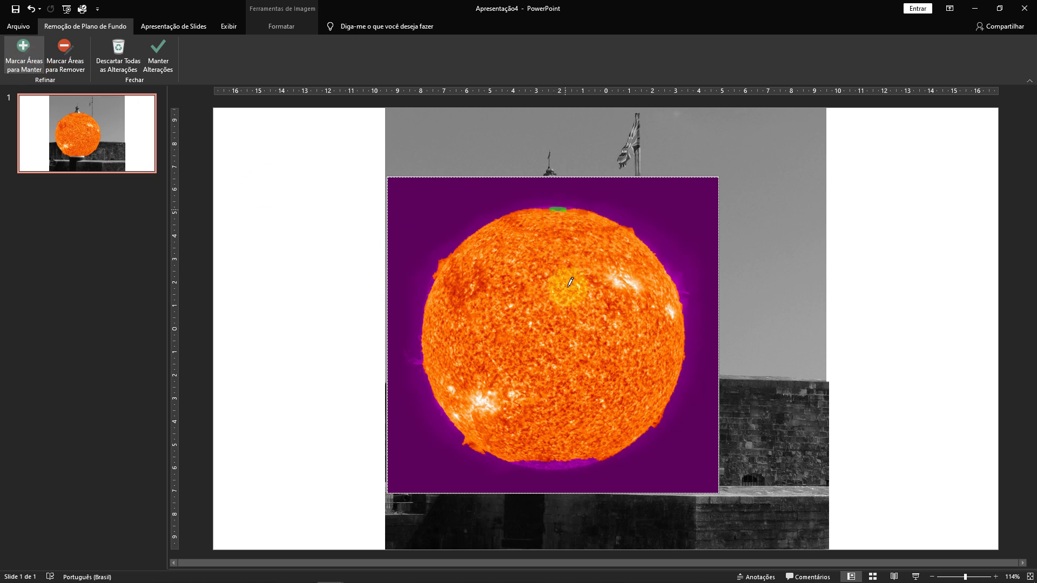
pyautogui.moveTo(517, 463)
pyautogui.mouseDown()
pyautogui.moveTo(582, 463)
pyautogui.moveTo(560, 465)
pyautogui.mouseUp()
pyautogui.moveTo(669, 274); pyautogui.dragTo(684, 324)
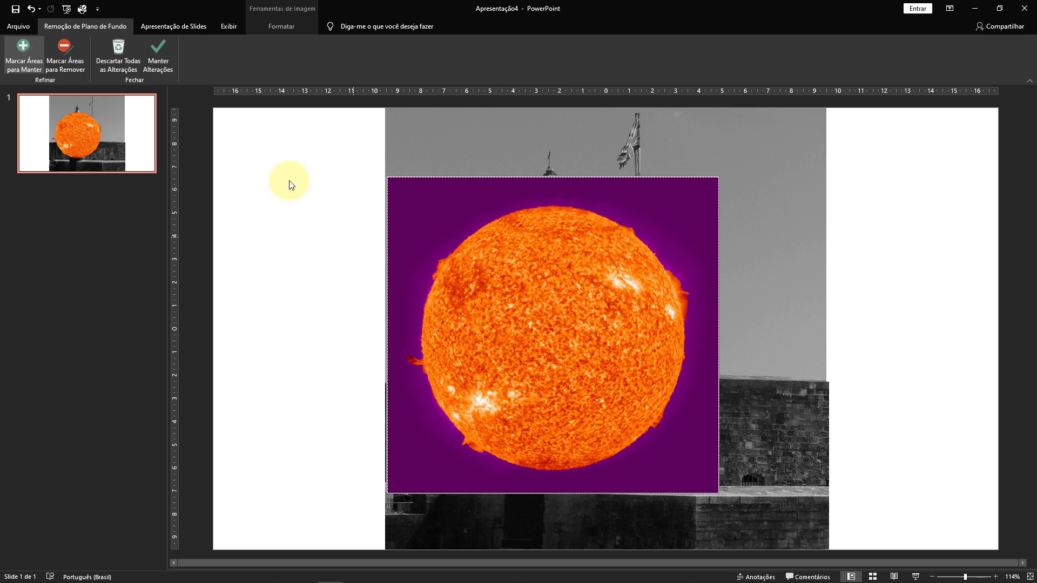
pyautogui.click(157, 53)
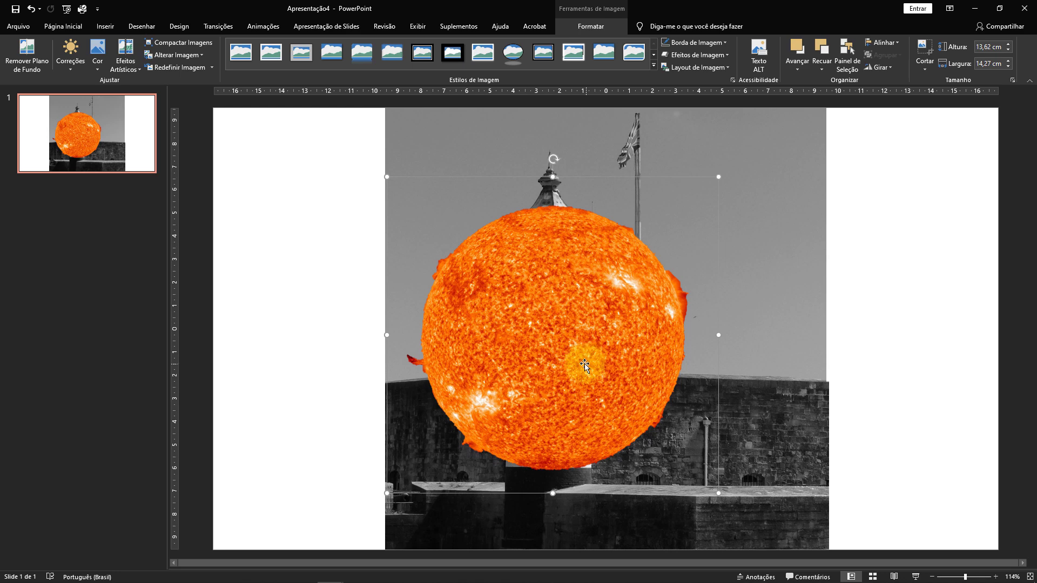
# Shrink the cut-out sun and place it in front of the wall to the right of the lighthouse.
pyautogui.moveTo(386, 177); pyautogui.dragTo(516, 302)
pyautogui.moveTo(598, 367); pyautogui.dragTo(469, 401)
pyautogui.moveTo(398, 333); pyautogui.dragTo(451, 384)
pyautogui.moveTo(554, 440); pyautogui.dragTo(779, 406)
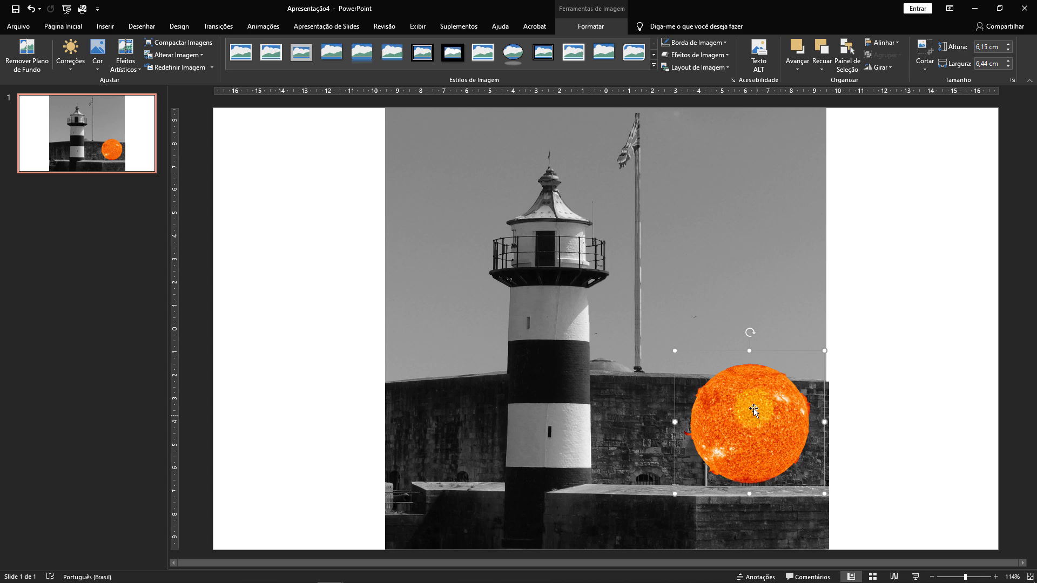
pyautogui.moveTo(674, 350); pyautogui.dragTo(706, 389)
pyautogui.moveTo(759, 424)
pyautogui.mouseDown()
pyautogui.moveTo(754, 395)
pyautogui.moveTo(665, 251)
pyautogui.moveTo(553, 170)
pyautogui.moveTo(507, 170)
pyautogui.moveTo(684, 234)
pyautogui.moveTo(746, 353)
pyautogui.moveTo(753, 416)
pyautogui.moveTo(656, 201)
pyautogui.moveTo(595, 202)
pyautogui.moveTo(736, 324)
pyautogui.moveTo(771, 427)
pyautogui.mouseUp()
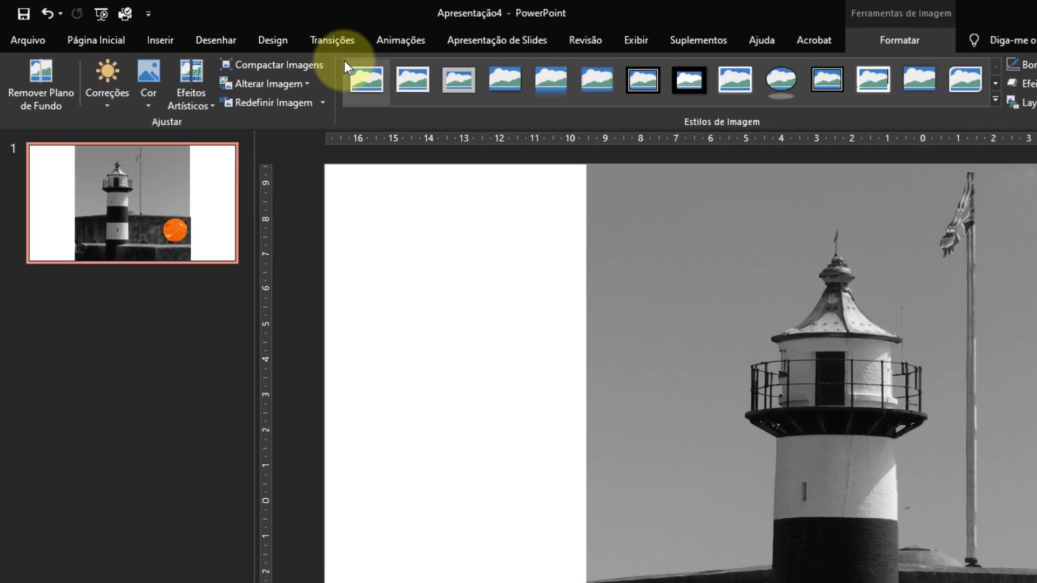
# Give the sun a custom motion path arching over the lighthouse to the wall on its left, and play the slide show.
pyautogui.click(402, 41)
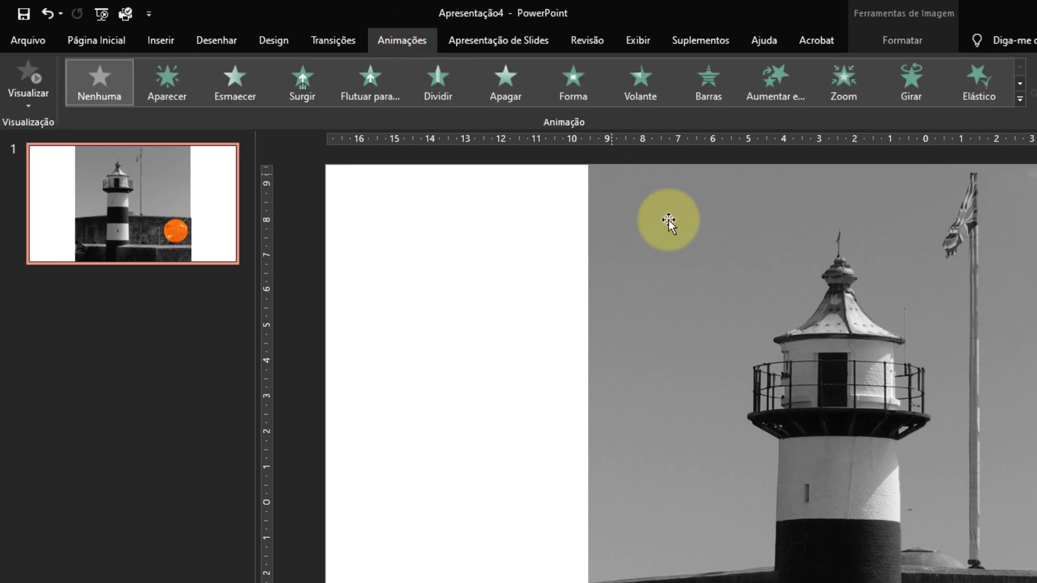
pyautogui.click(1021, 99)
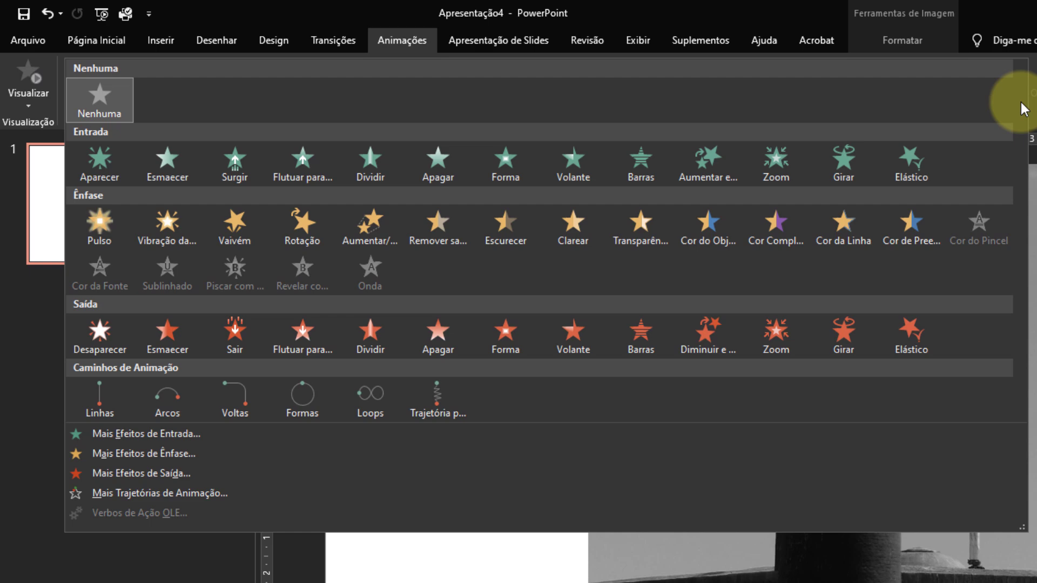
pyautogui.click(437, 406)
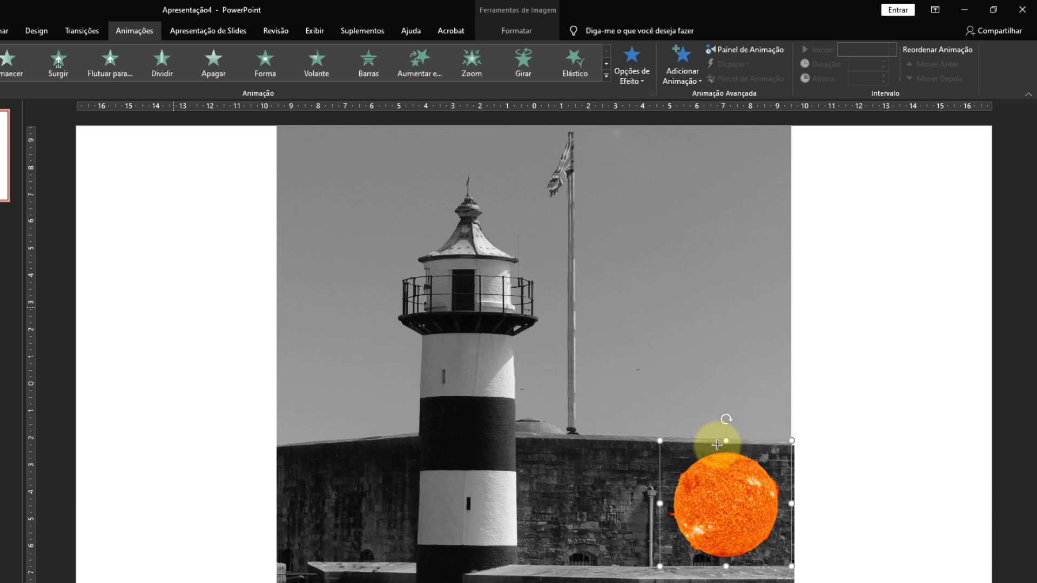
pyautogui.moveTo(717, 444)
pyautogui.mouseDown()
pyautogui.moveTo(706, 398)
pyautogui.moveTo(656, 324)
pyautogui.moveTo(488, 197)
pyautogui.moveTo(419, 171)
pyautogui.moveTo(329, 234)
pyautogui.moveTo(301, 299)
pyautogui.moveTo(301, 414)
pyautogui.moveTo(324, 518)
pyautogui.moveTo(524, 491)
pyautogui.mouseUp()
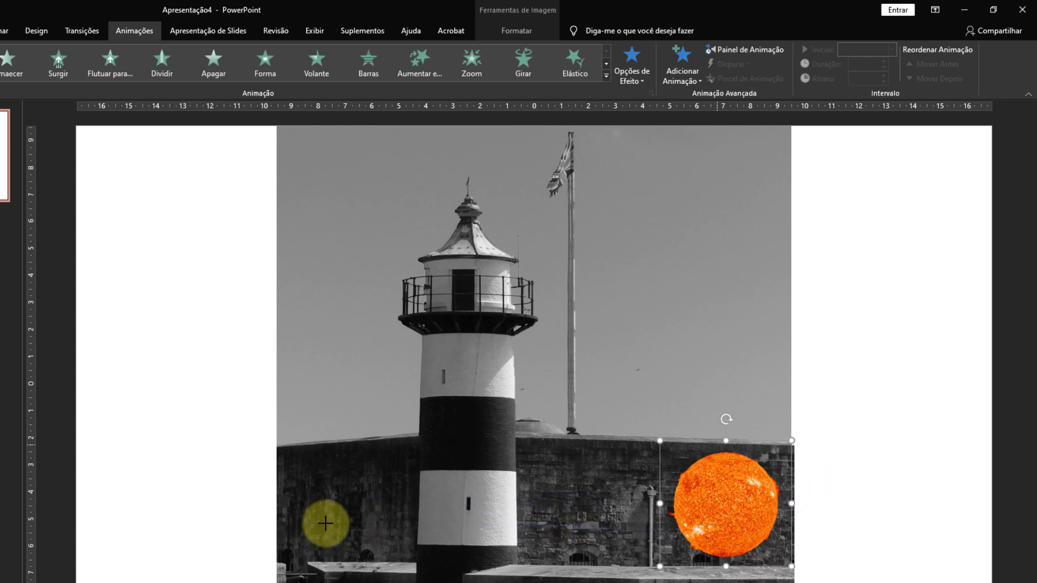
pyautogui.doubleClick(325, 523)
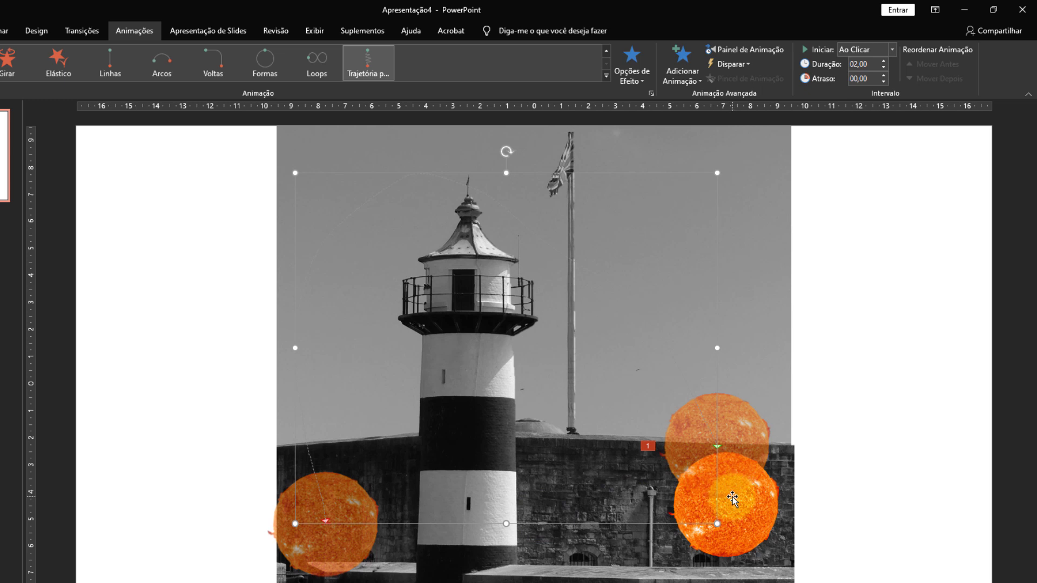
pyautogui.click(764, 517)
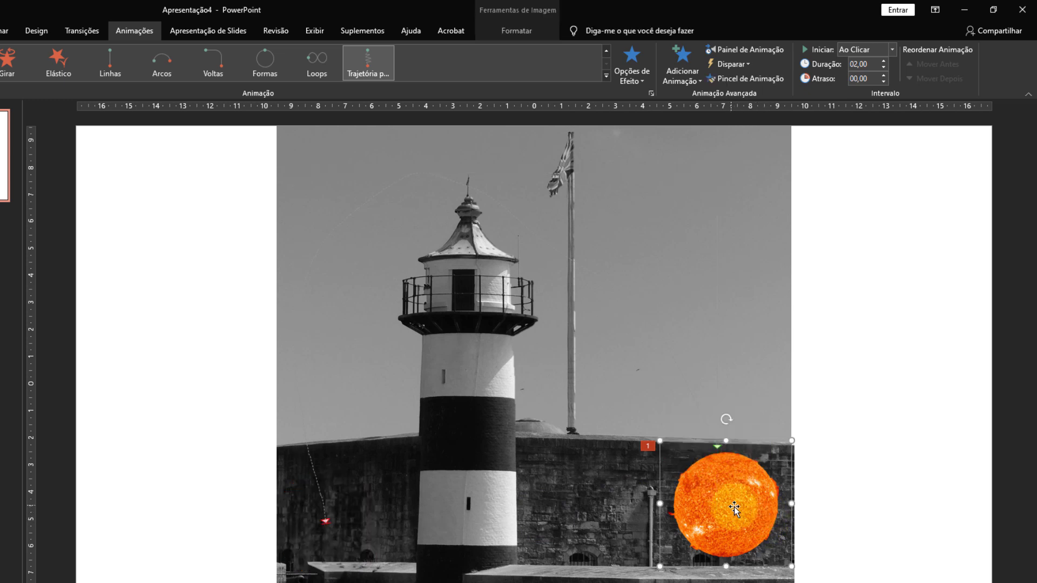
pyautogui.press('F5')
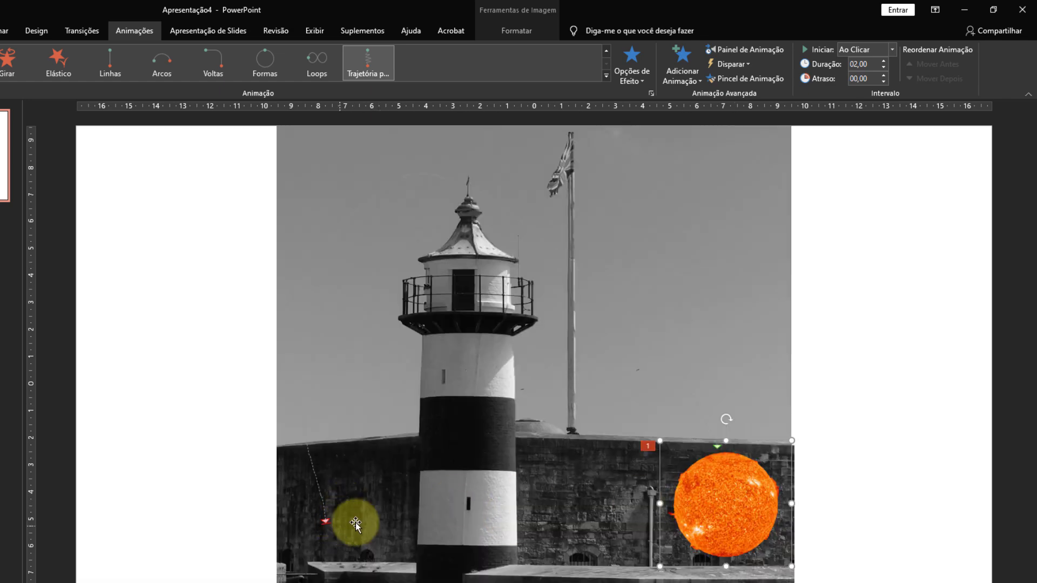
# Display the motion path's edit points and narrow the path so it ends closer to the lighthouse.
pyautogui.click(326, 523)
pyautogui.rightClick(326, 522)
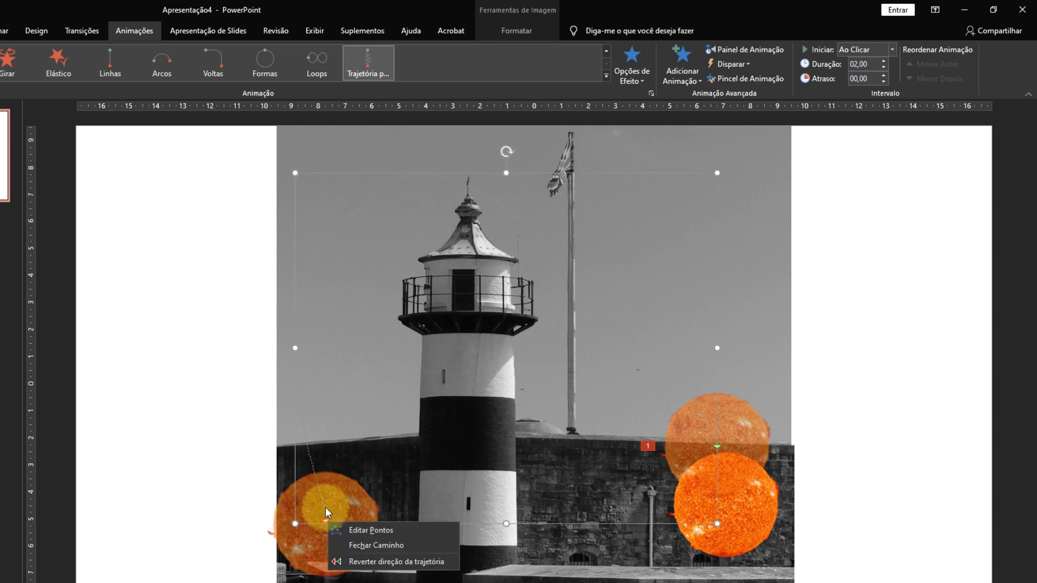
pyautogui.click(364, 531)
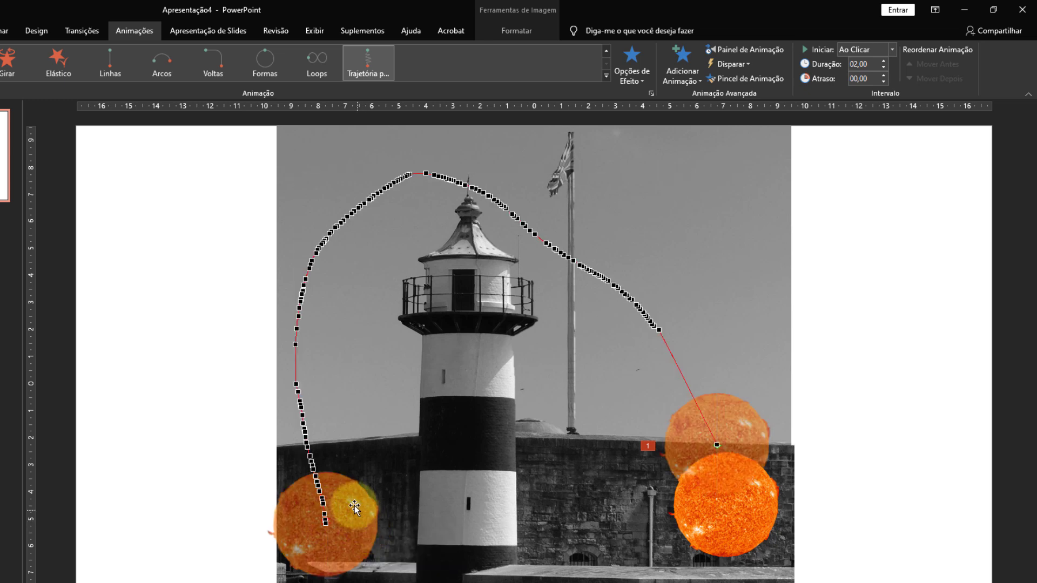
pyautogui.click(298, 354)
pyautogui.moveTo(295, 349); pyautogui.dragTo(356, 355)
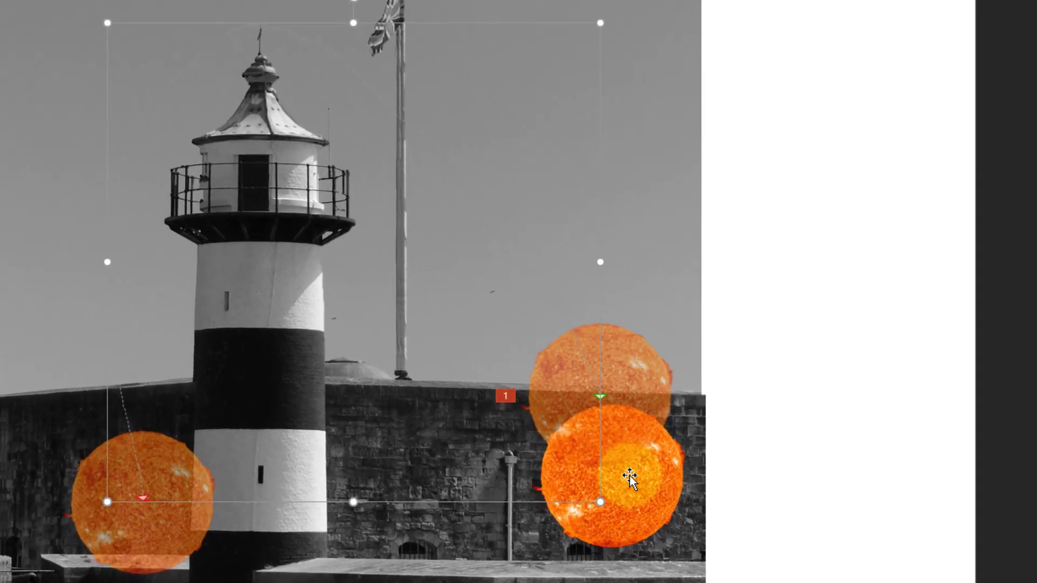
# Send the sun backward one level, behind the lighthouse cut-out, and preview the animation.
pyautogui.rightClick(738, 504)
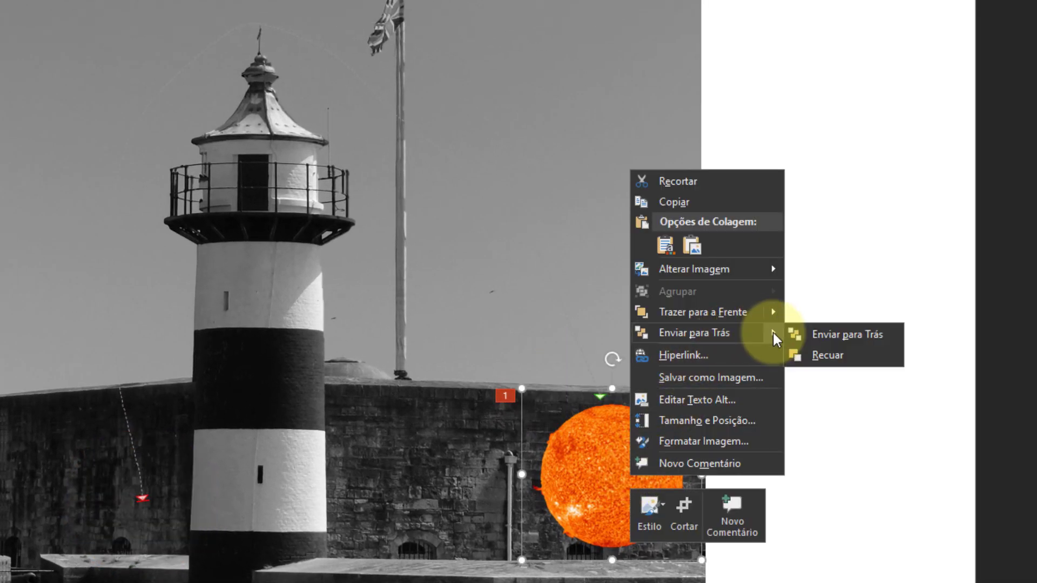
pyautogui.click(823, 359)
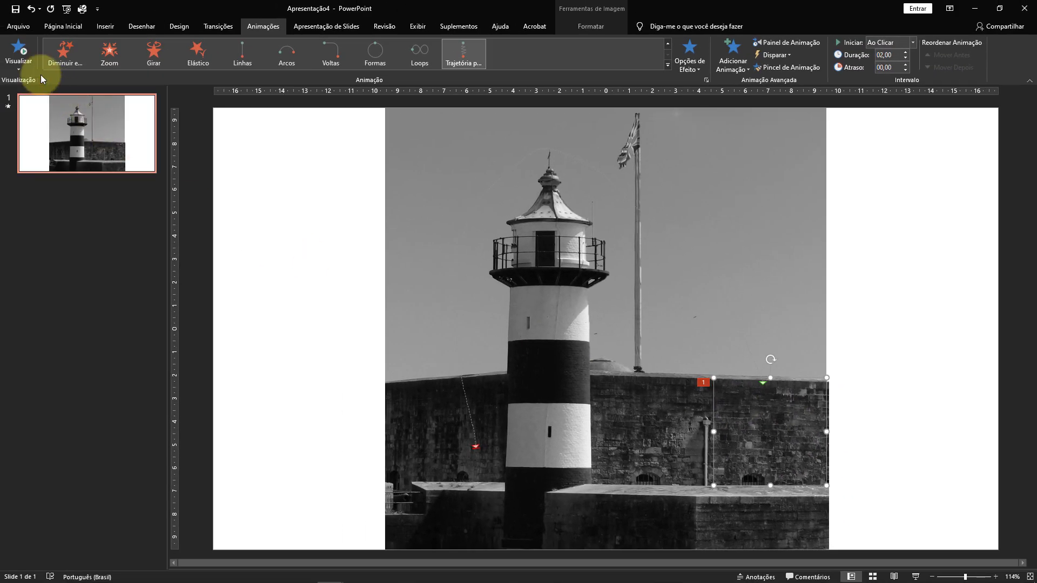
pyautogui.click(18, 49)
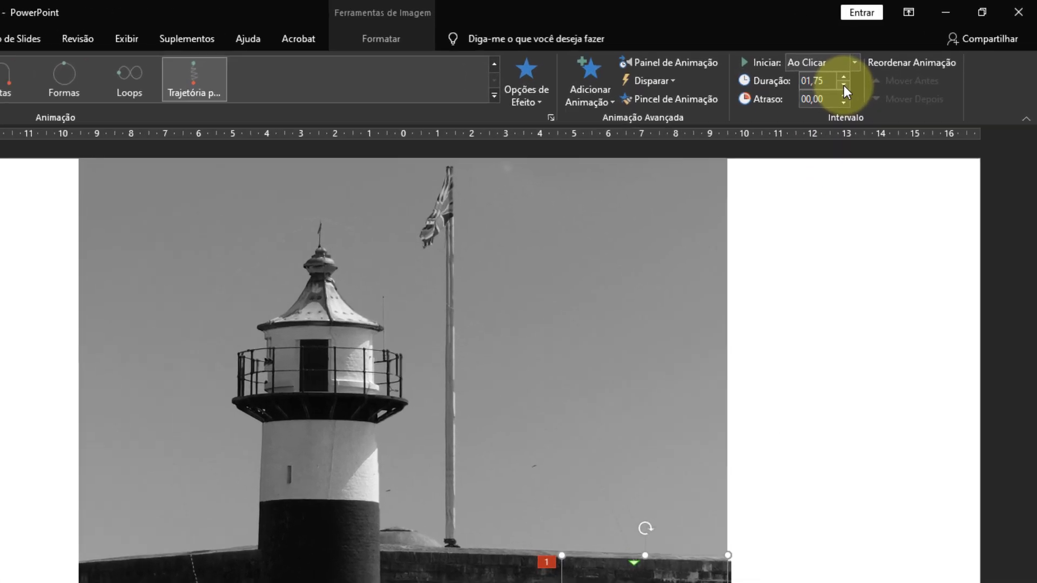
# Adjust the duration of the sun's motion path animation and preview the result.
pyautogui.click(906, 57)
pyautogui.click(815, 88)
pyautogui.click(814, 88)
pyautogui.click(815, 89)
pyautogui.click(815, 89)
pyautogui.click(815, 89)
pyautogui.click(815, 87)
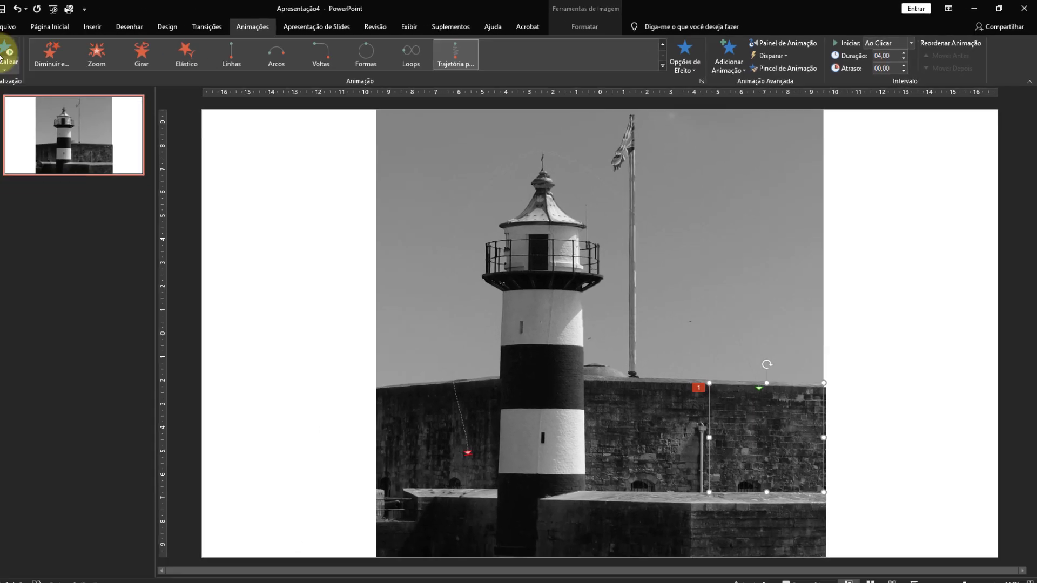
pyautogui.click(3, 55)
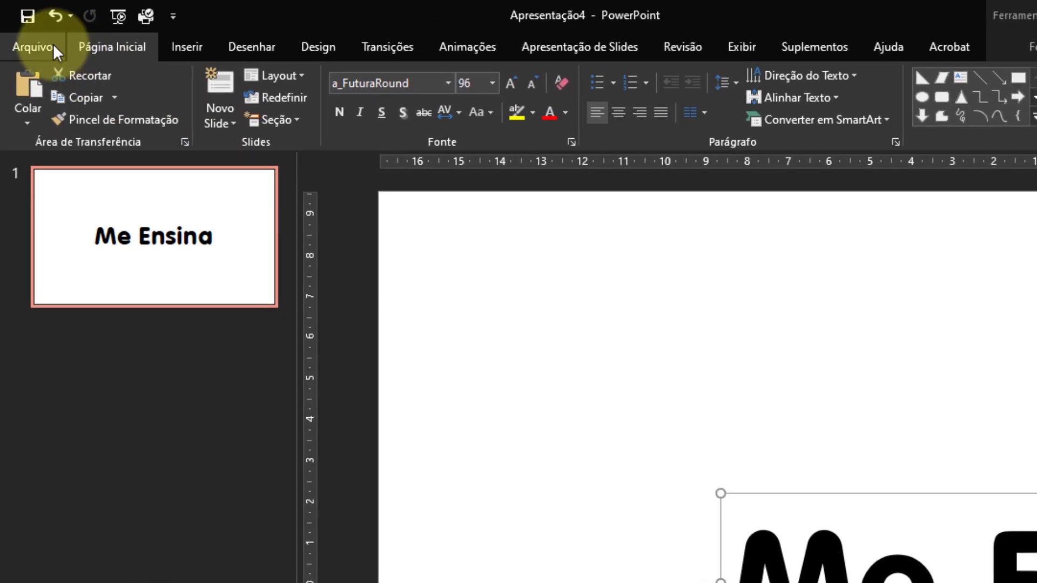
# Set the save options to embed fonts with only the characters used in the presentation, and close the options without applying them.
pyautogui.click(18, 26)
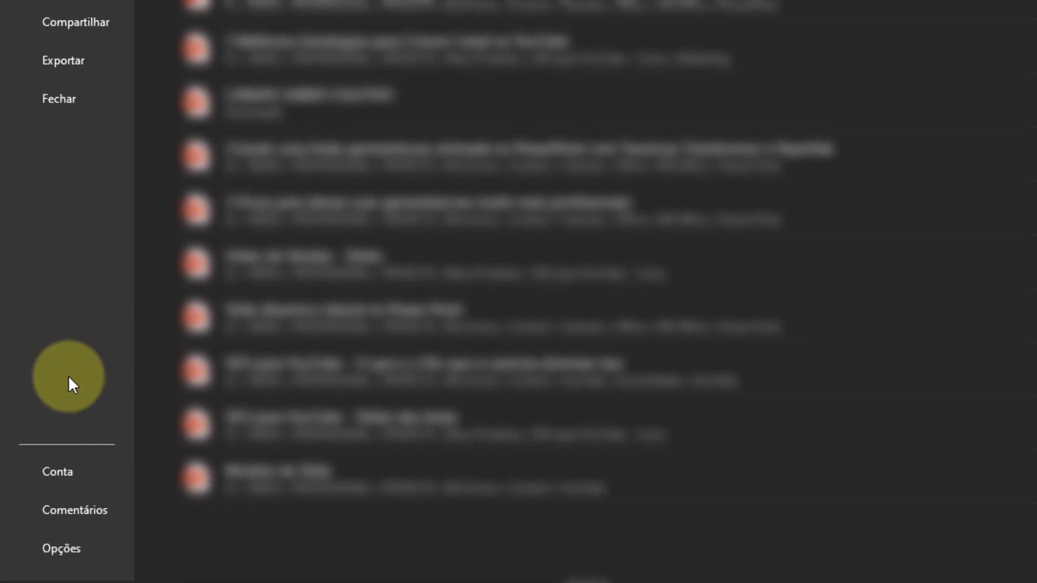
pyautogui.click(68, 548)
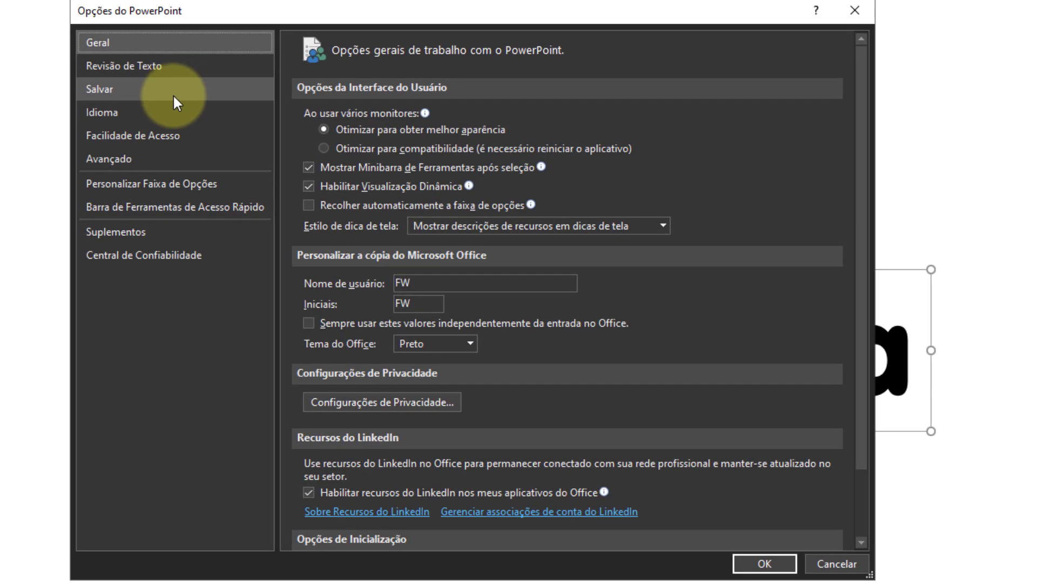
pyautogui.click(173, 93)
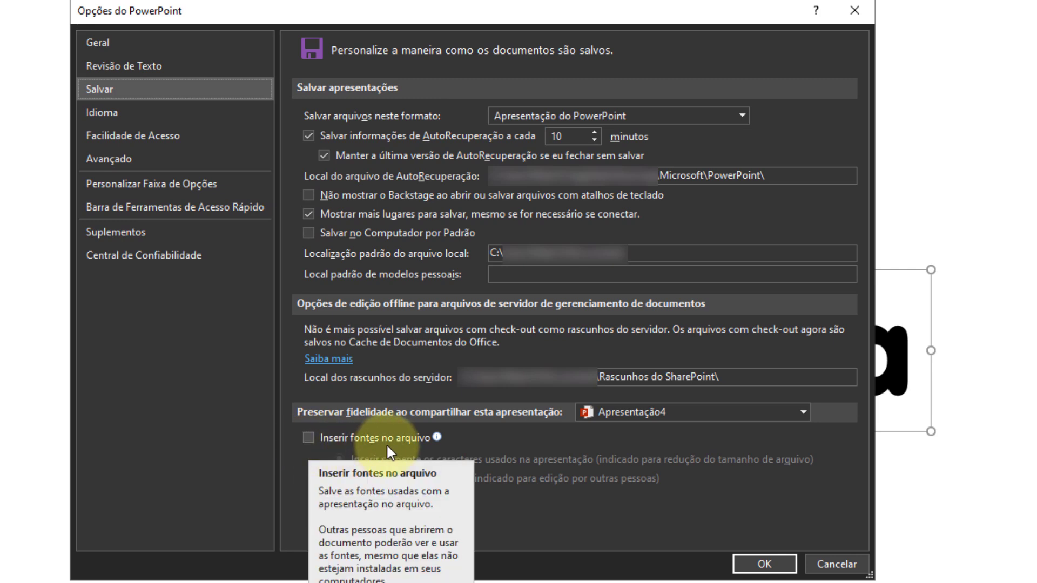
pyautogui.click(309, 438)
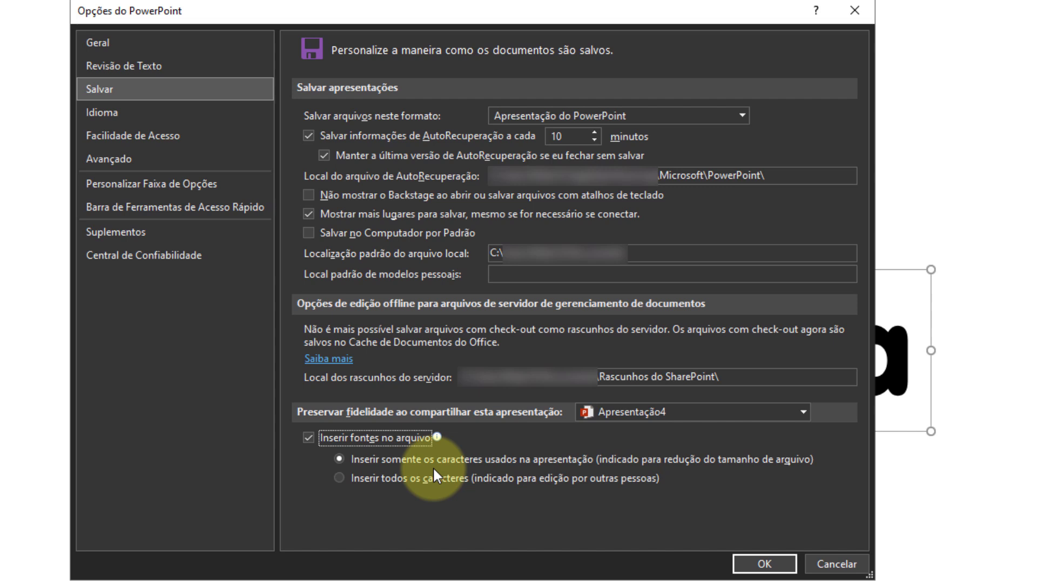
pyautogui.click(338, 478)
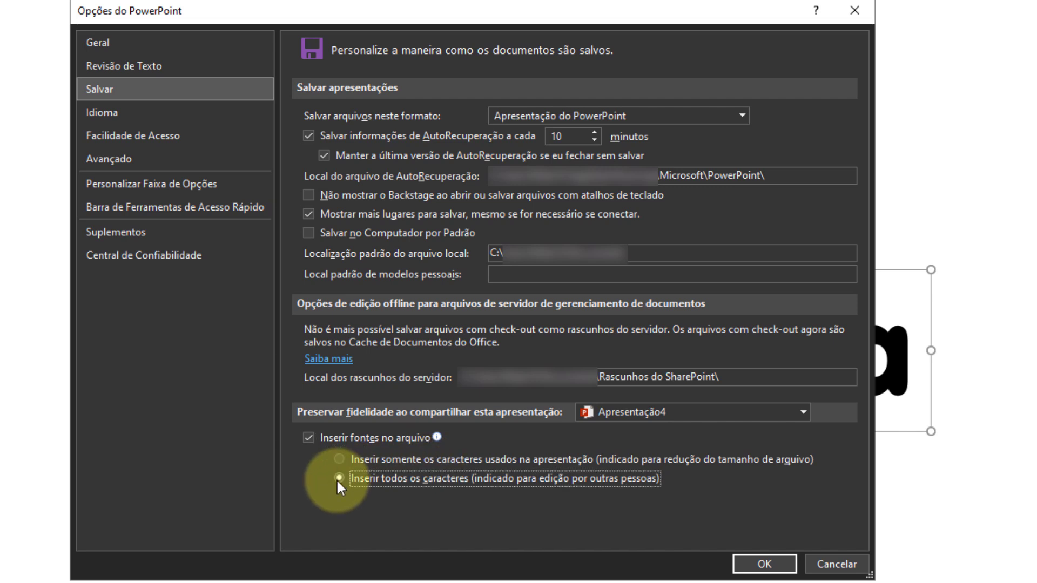
pyautogui.click(339, 458)
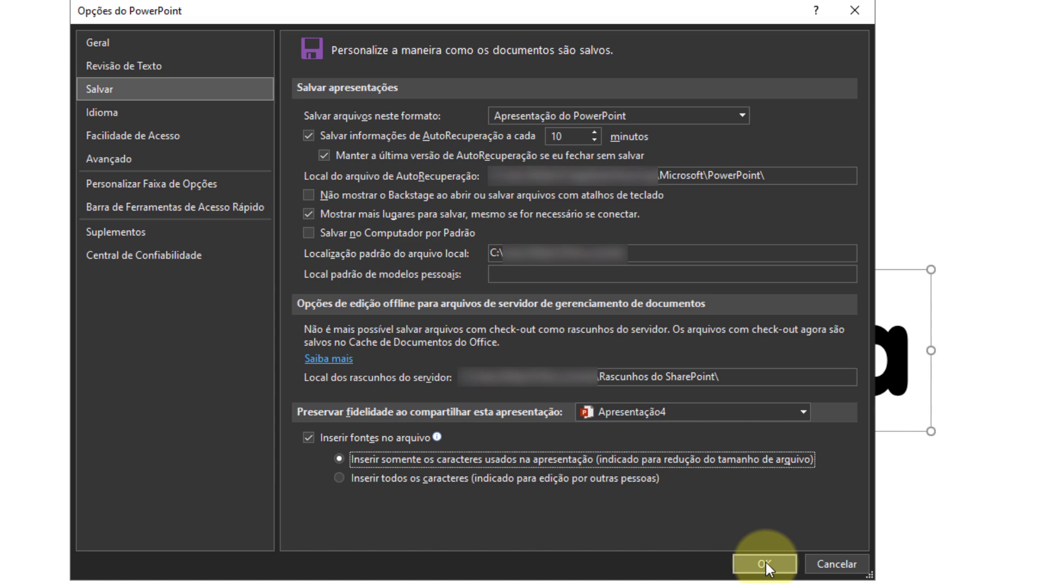
pyautogui.click(844, 558)
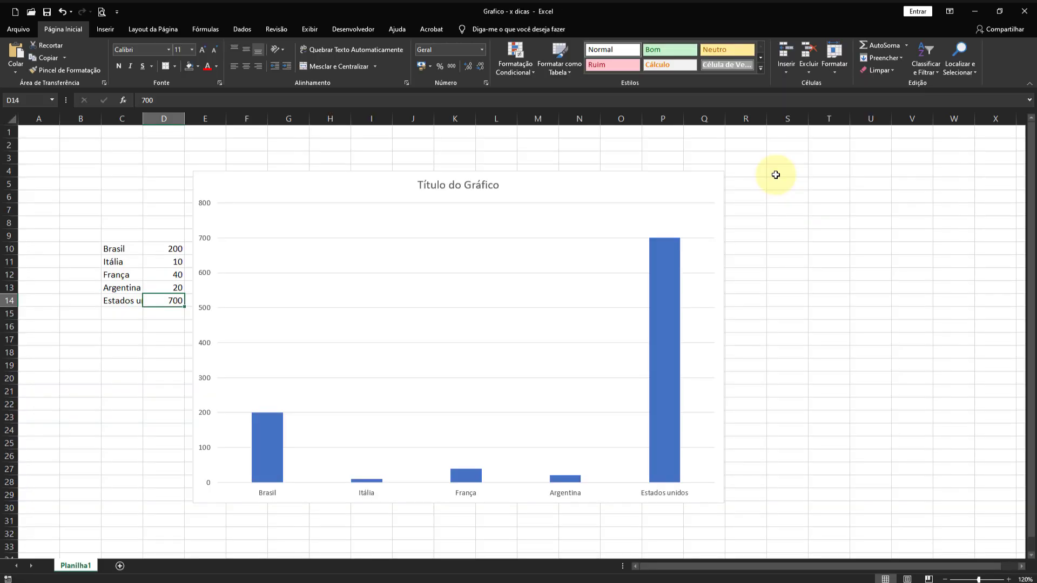
# In the Excel workbook, set the Estados unidos value in cell D14 to 100.
pyautogui.moveTo(119, 247); pyautogui.dragTo(161, 294)
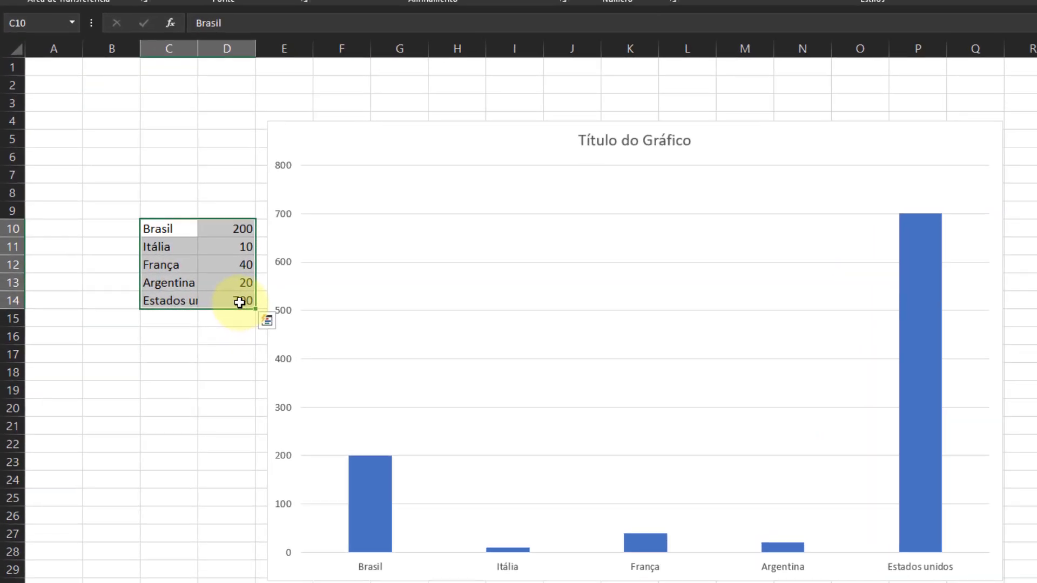
pyautogui.click(168, 301)
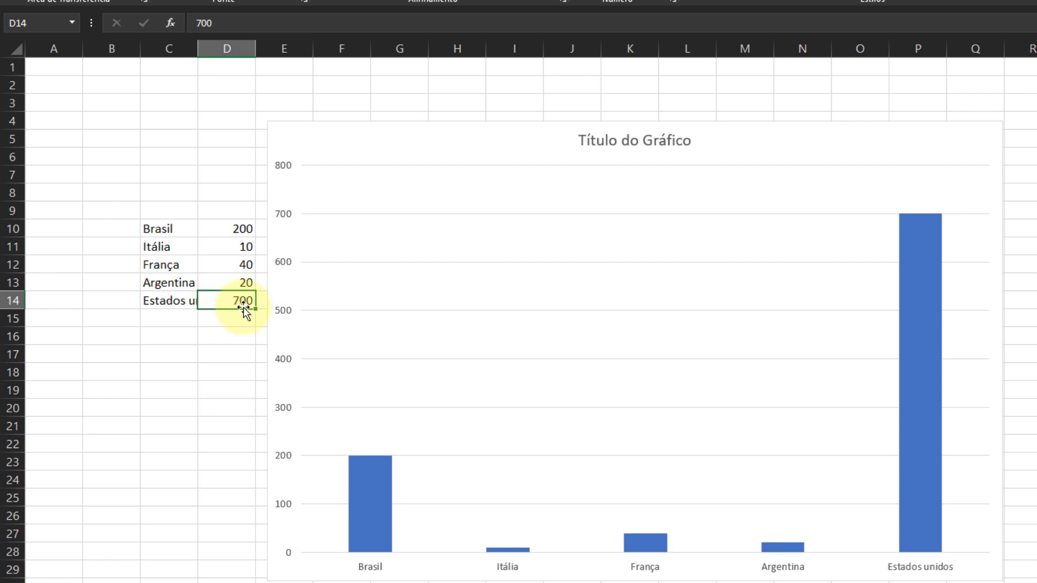
pyautogui.write('100')
pyautogui.press('Return')
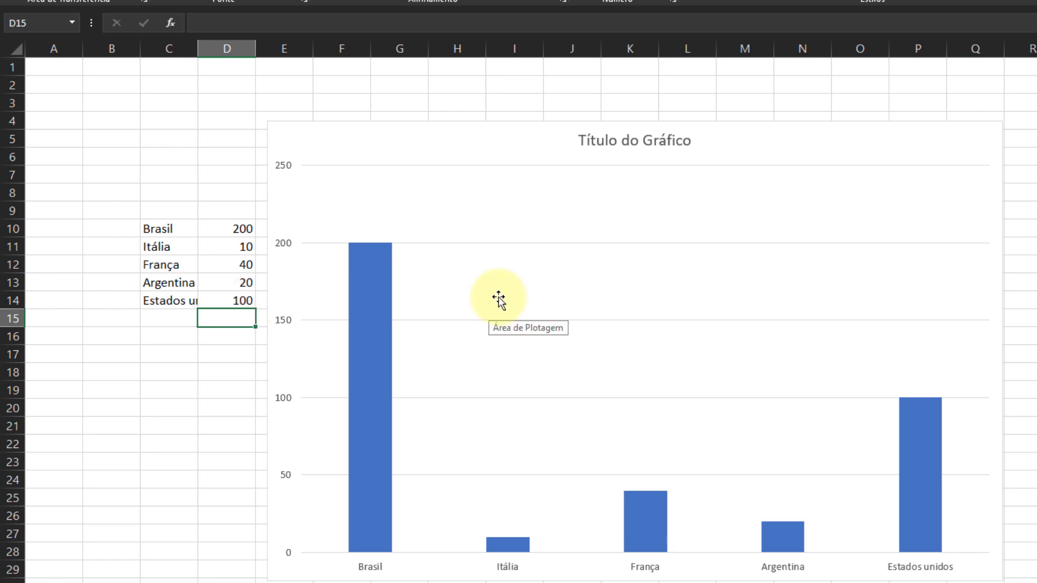
# Copy the country column chart from Excel and switch to the blank slide in PowerPoint.
pyautogui.click(485, 223)
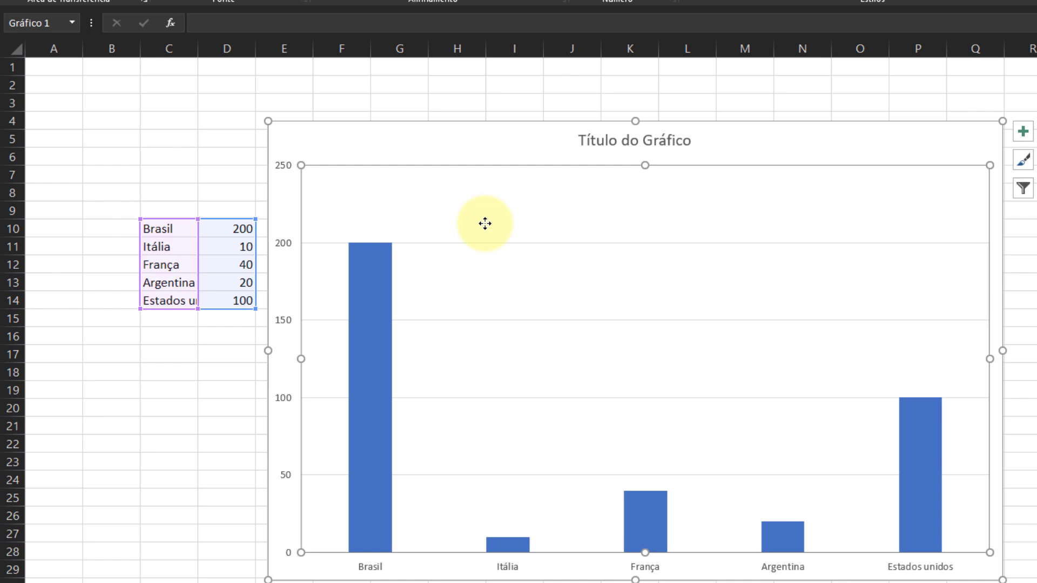
pyautogui.hotkey('alt', 'Tab')
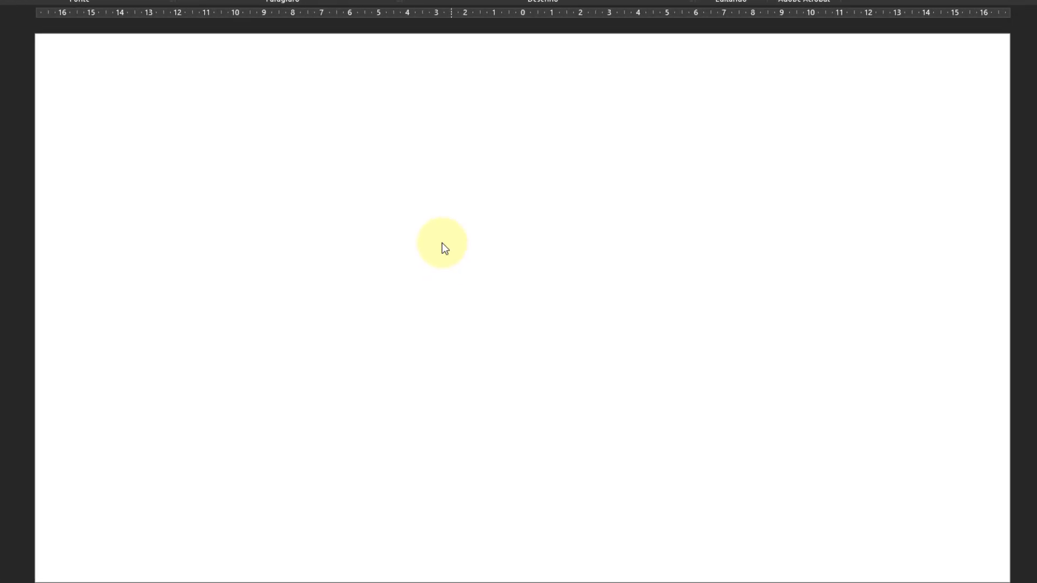
pyautogui.rightClick(426, 202)
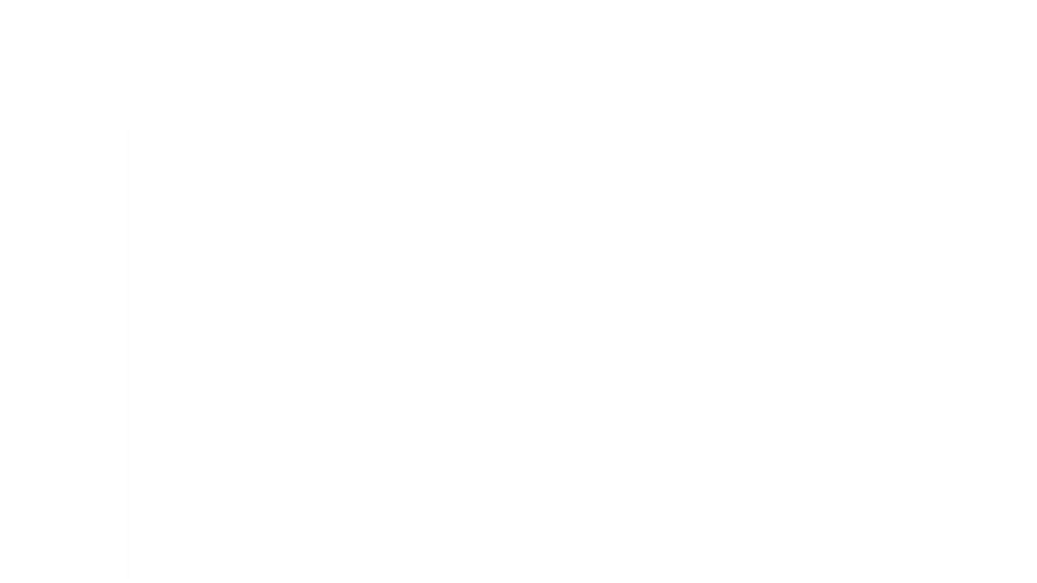
# Apply the blue gradient theme with white diagonal lines and paste the chart using the destination theme with linked data.
pyautogui.click(178, 28)
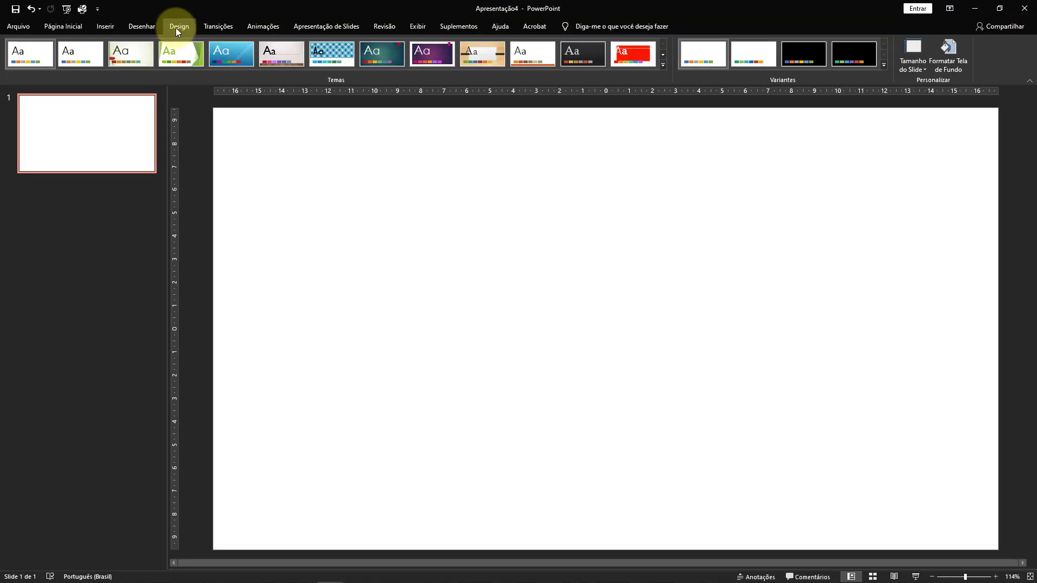
pyautogui.click(240, 60)
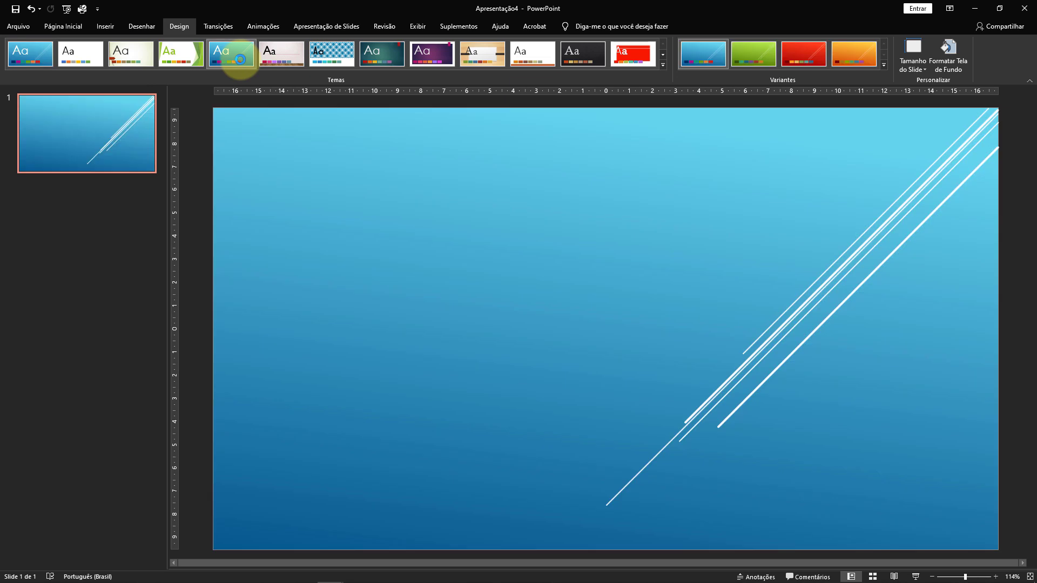
pyautogui.rightClick(577, 265)
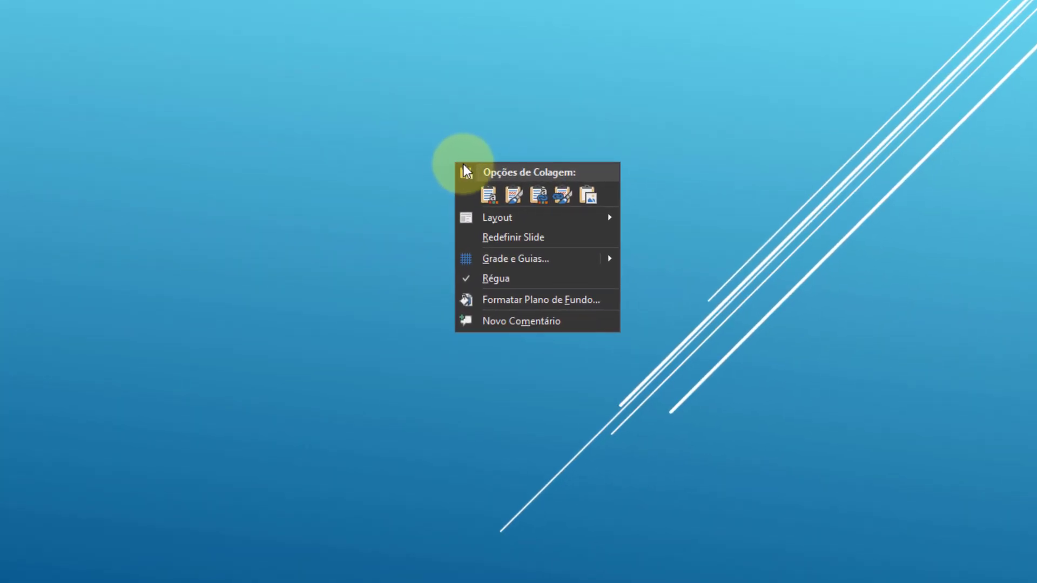
pyautogui.click(539, 195)
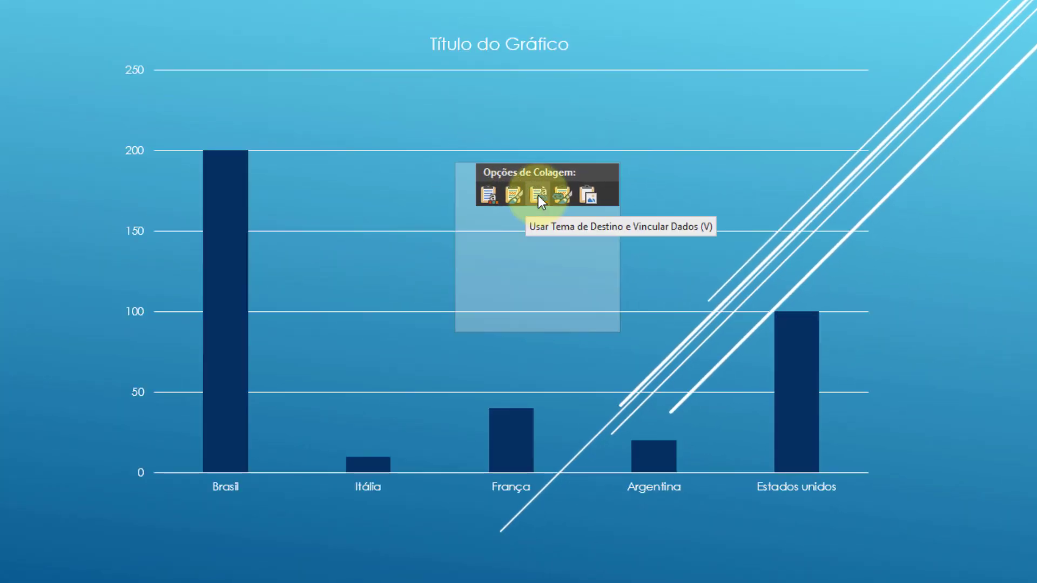
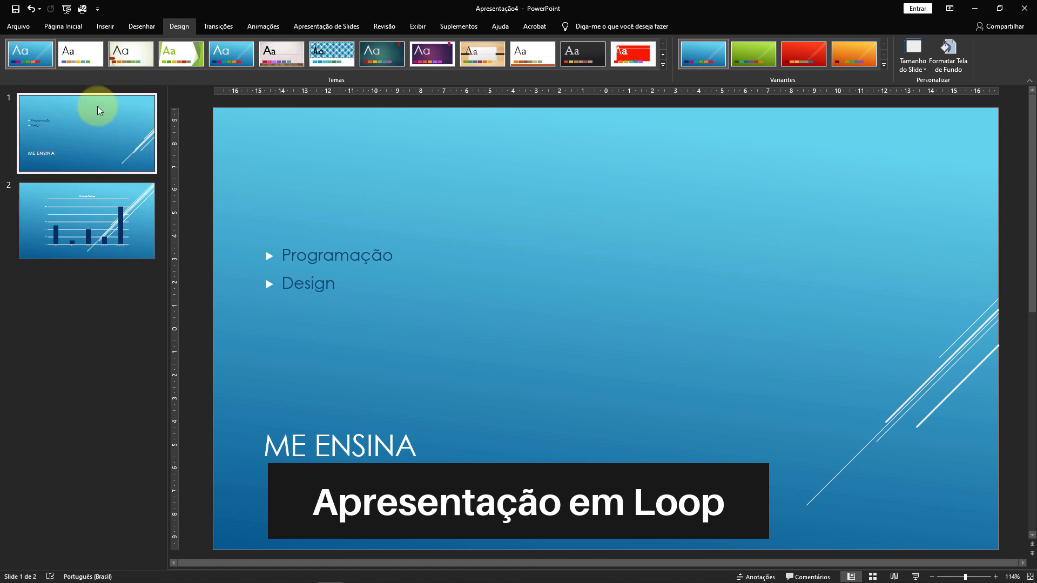
# Configure the slide show to be presented at a kiosk in full screen.
pyautogui.click(52, 33)
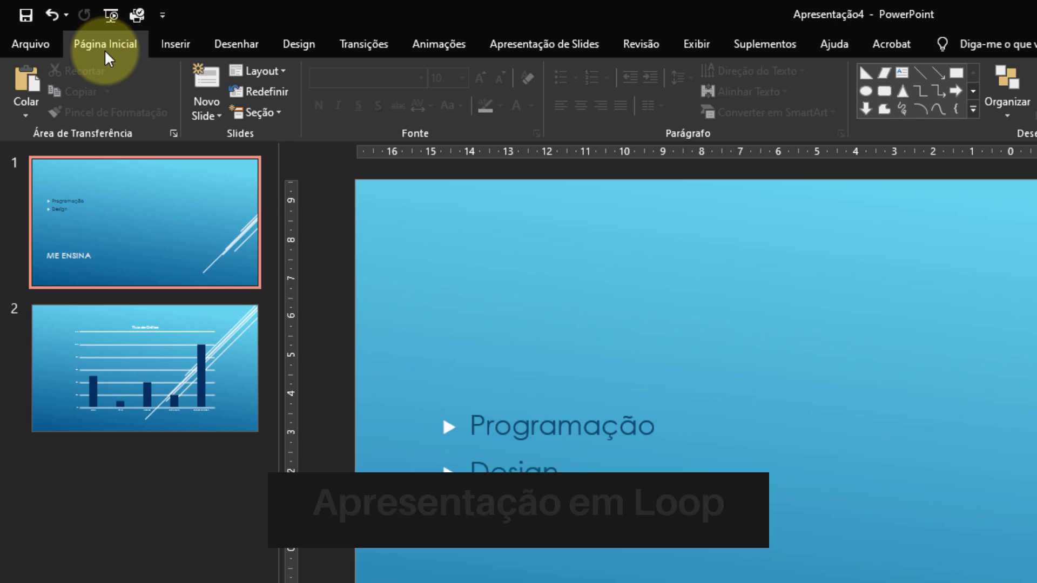
pyautogui.click(556, 46)
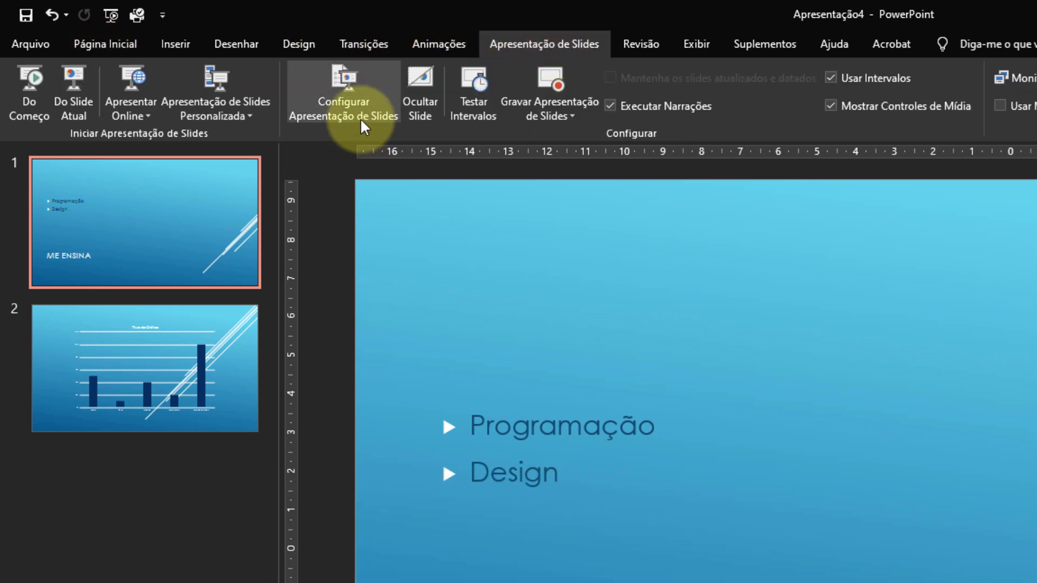
pyautogui.click(365, 119)
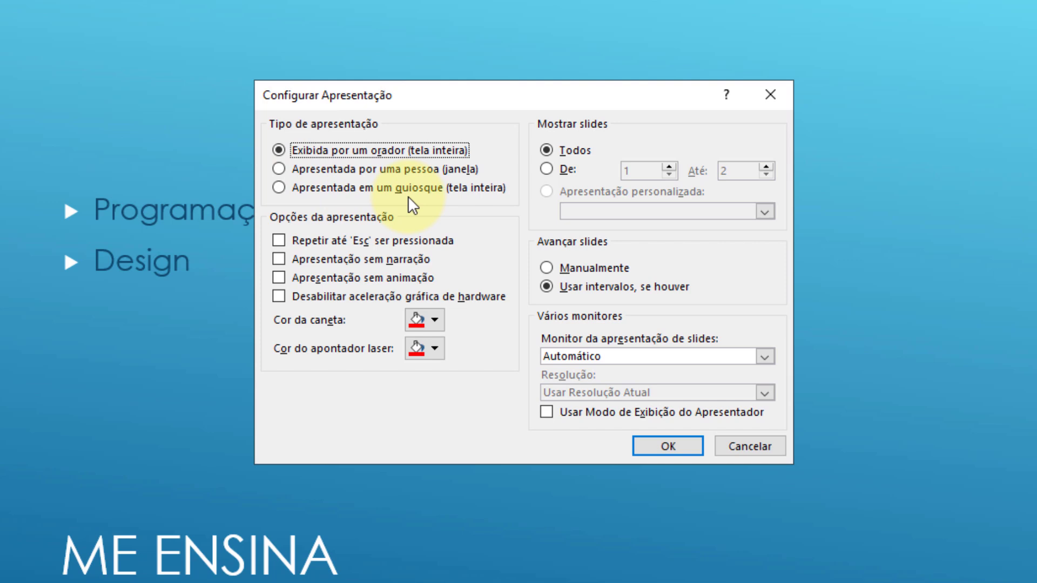
pyautogui.click(288, 190)
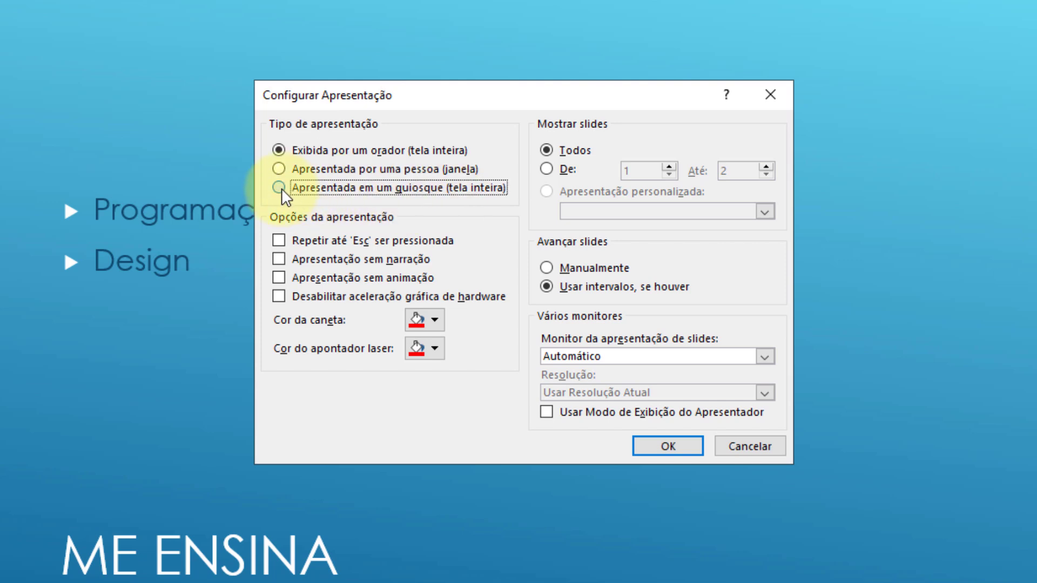
pyautogui.click(670, 447)
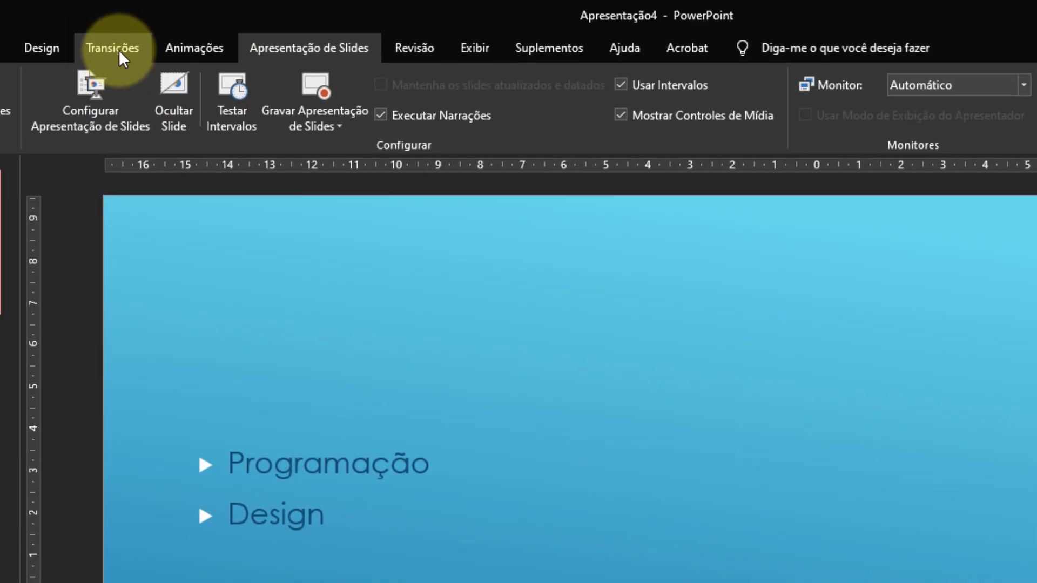
# Set slide 1 to advance automatically after 00:02,00.
pyautogui.click(121, 47)
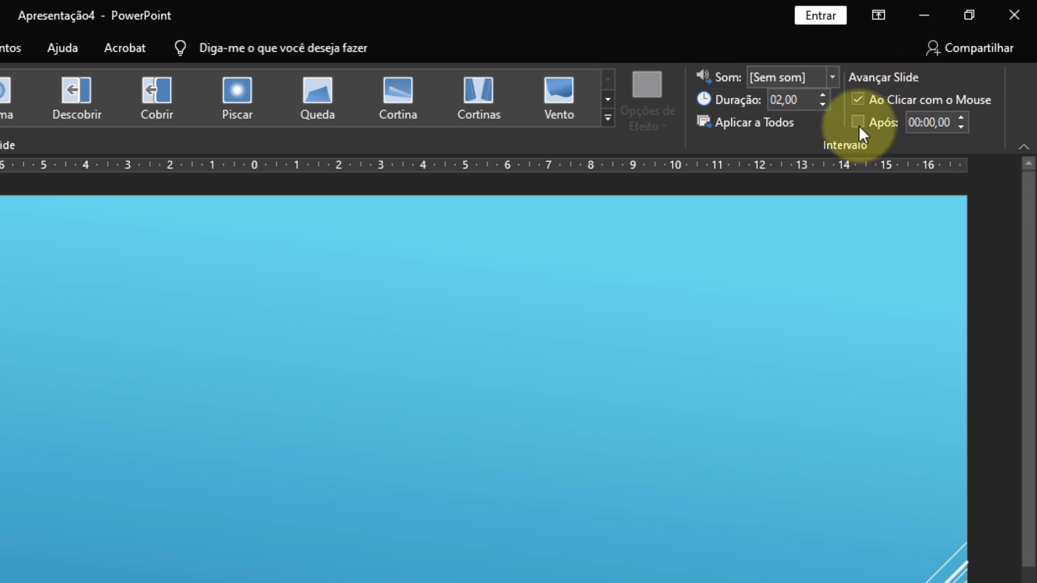
pyautogui.click(858, 123)
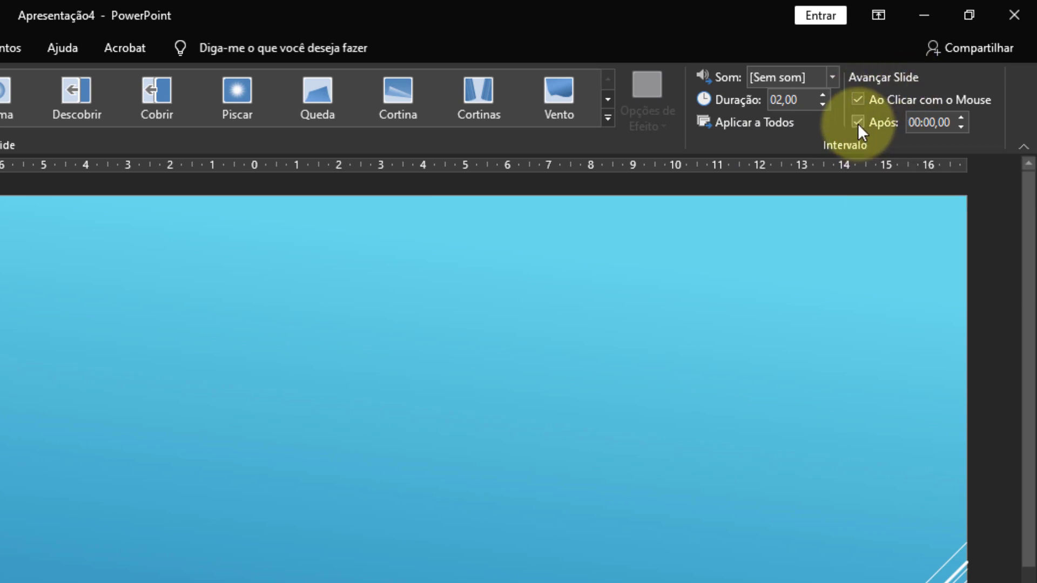
pyautogui.click(961, 117)
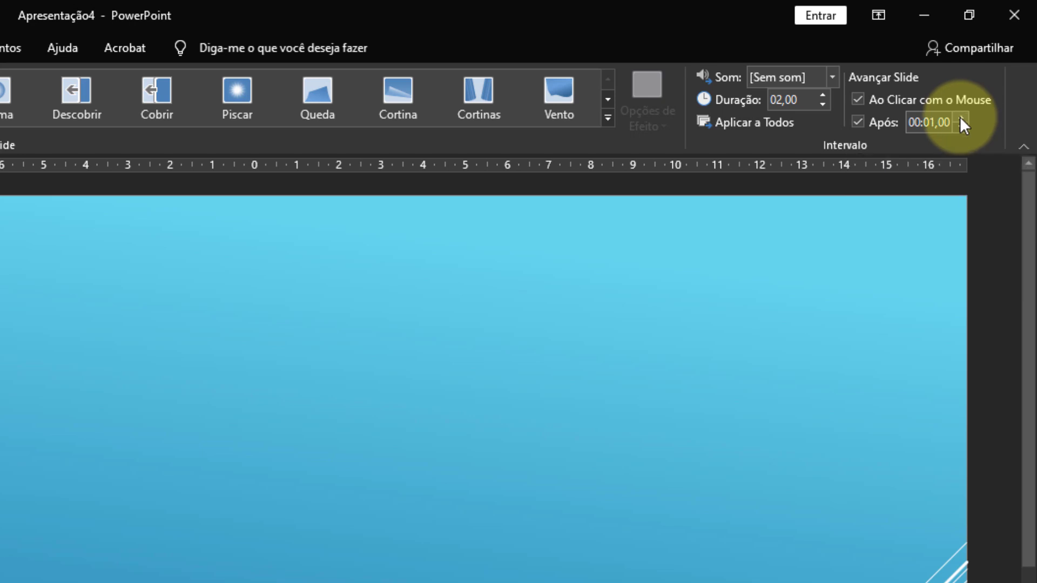
pyautogui.click(961, 118)
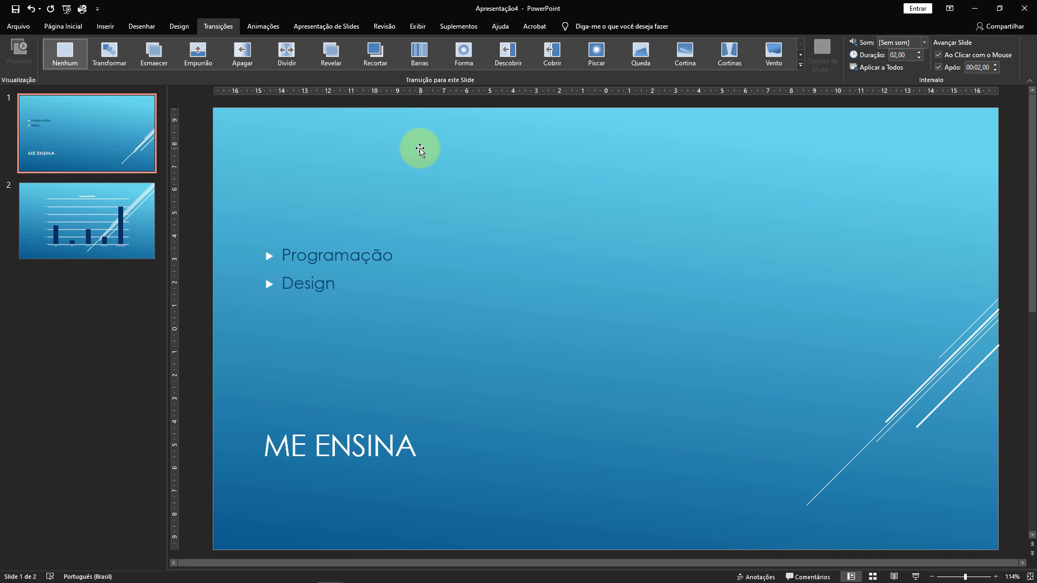
# Play the slide show from the beginning to check the looping between the two slides, and exit it.
pyautogui.press('F5')
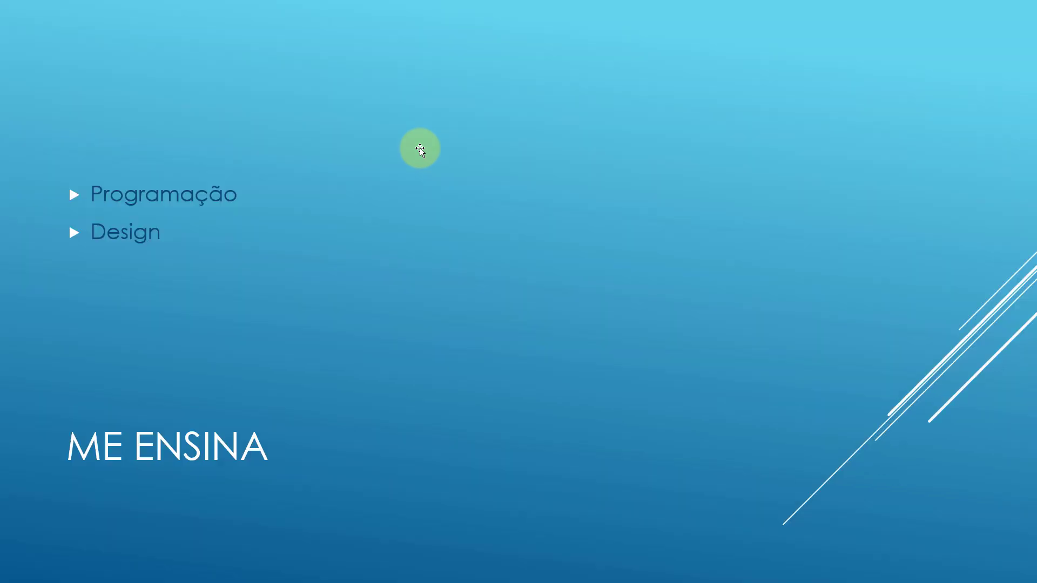
pyautogui.press('Right')
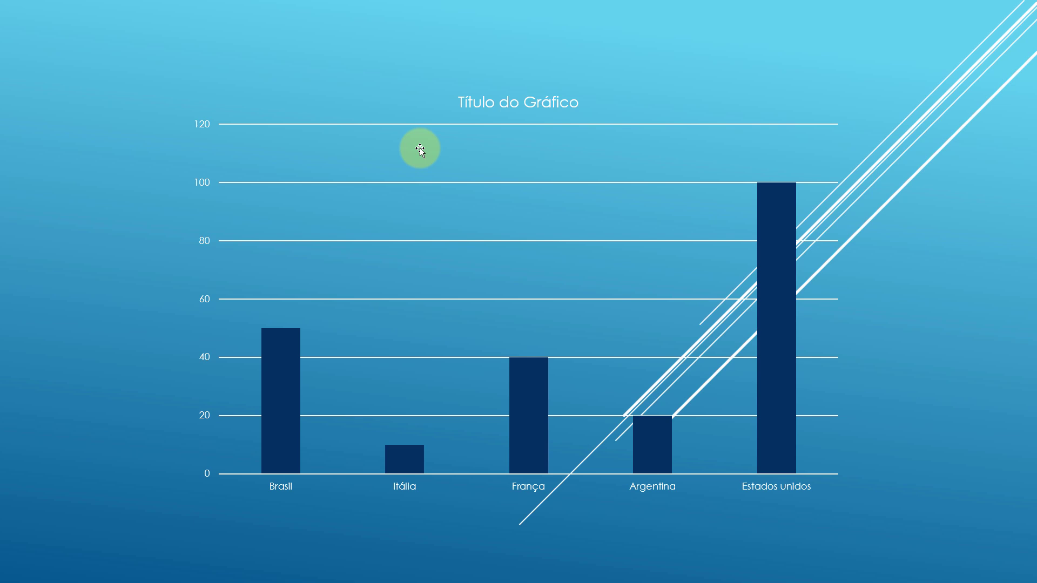
pyautogui.press('Left')
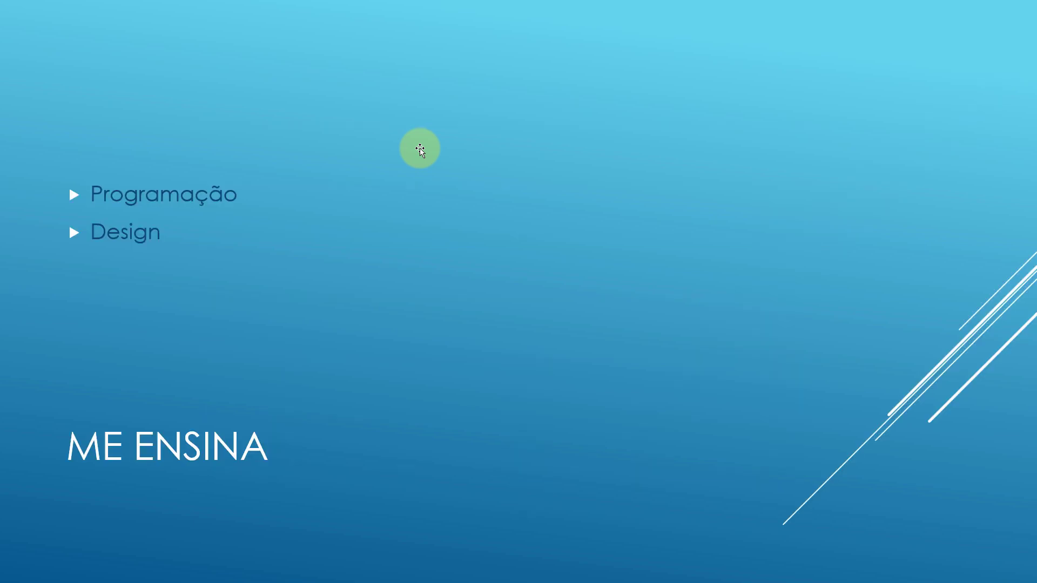
pyautogui.press('Right')
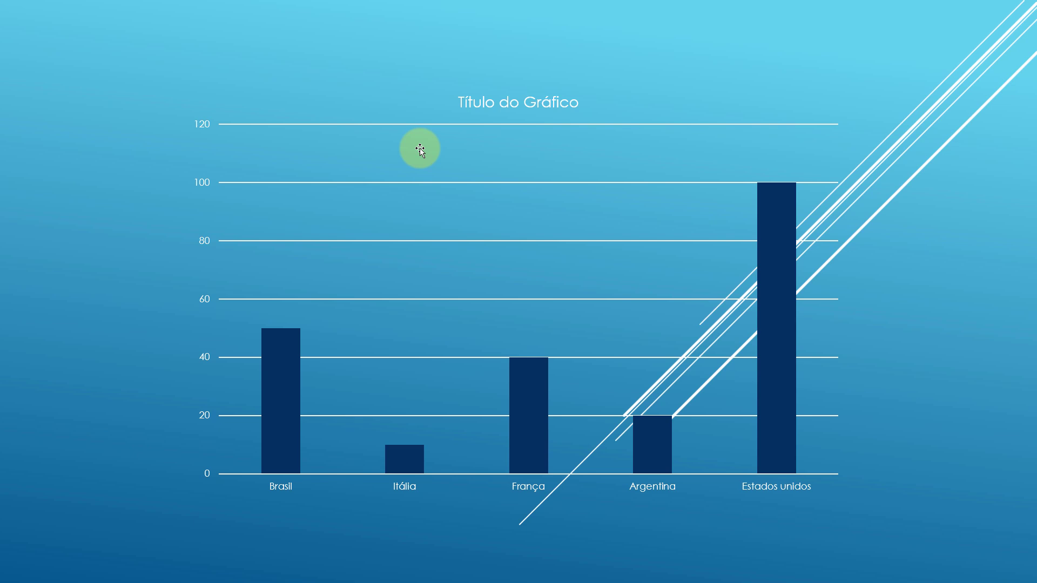
pyautogui.press('Left')
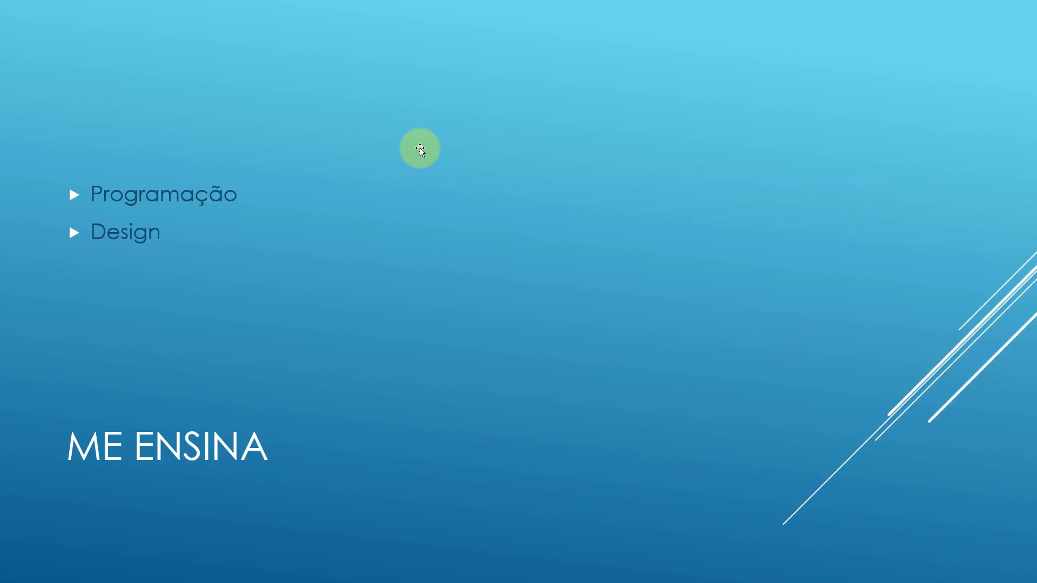
pyautogui.press('Right')
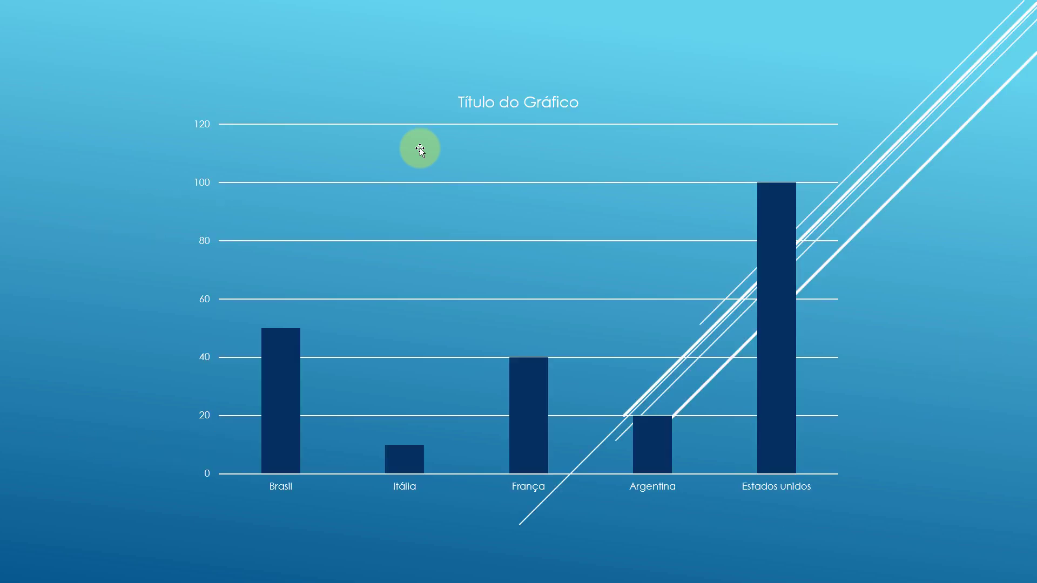
pyautogui.press('Left')
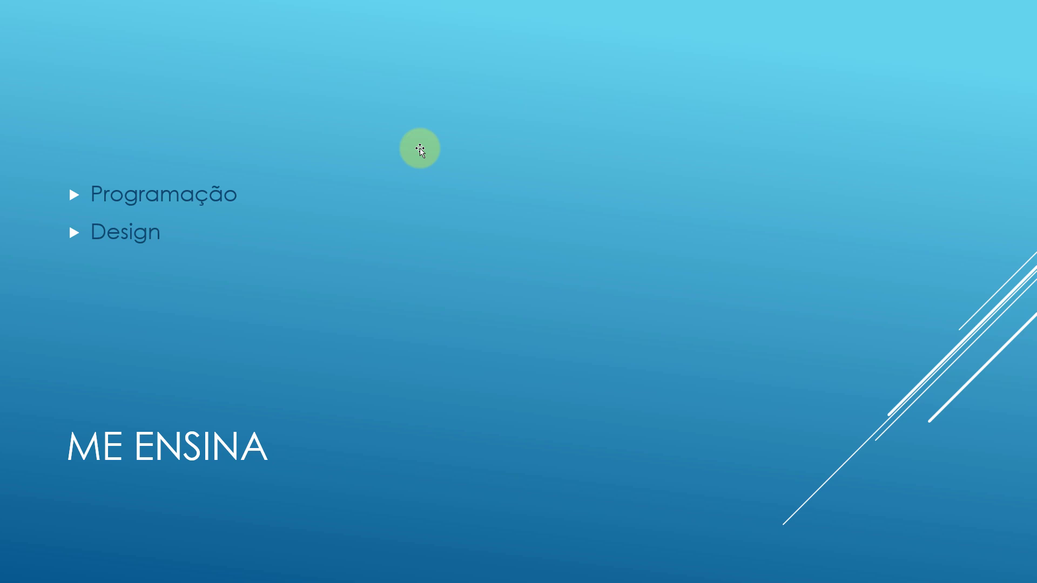
pyautogui.press('Right')
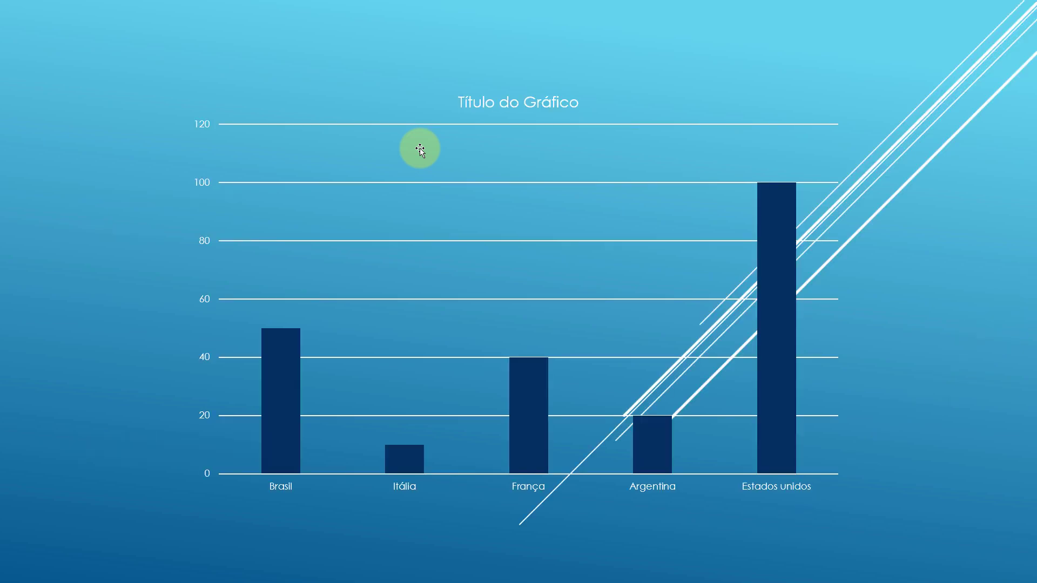
pyautogui.press('Left')
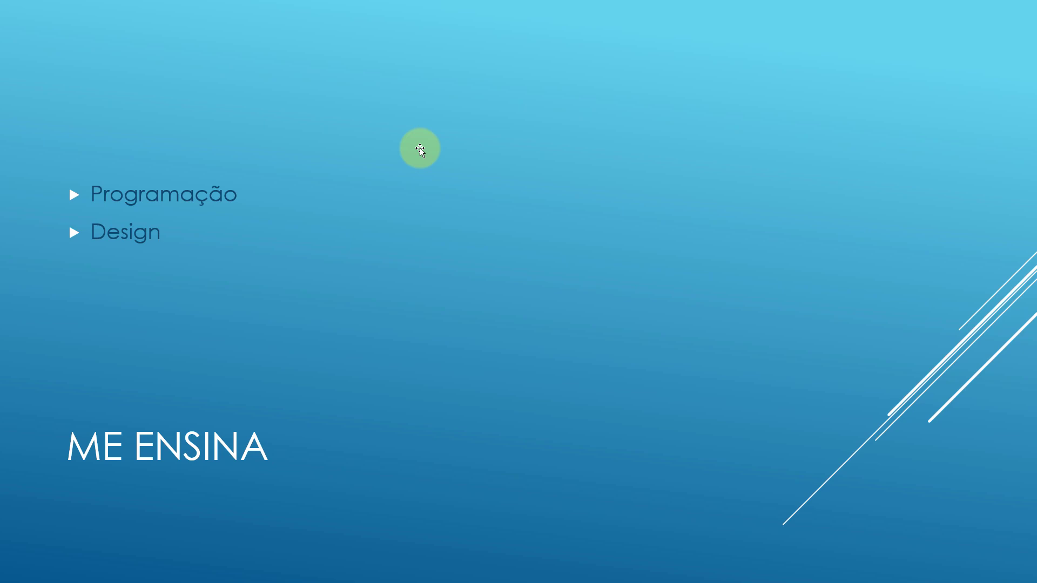
pyautogui.press('Right')
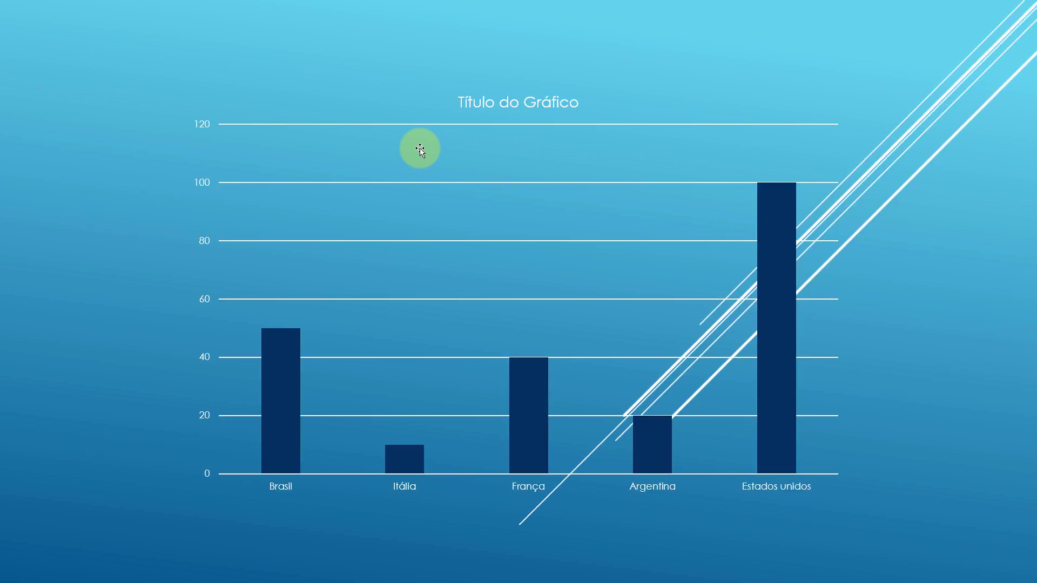
pyautogui.press('Escape')
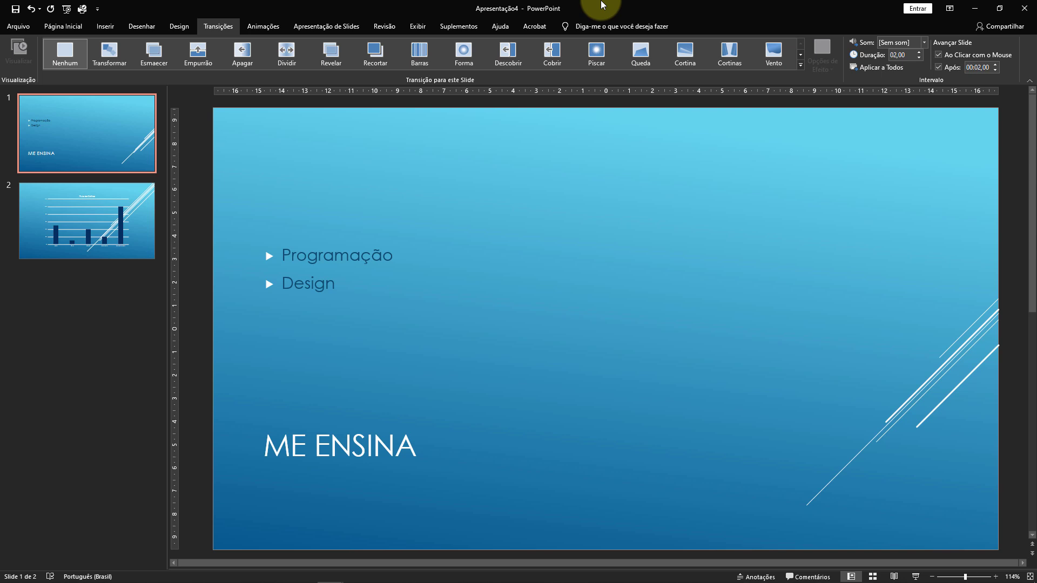
# Place the insertion point after slide 2 and load the "Criando uma linda apresentacao animada" presentation for reusing its slides.
pyautogui.click(134, 323)
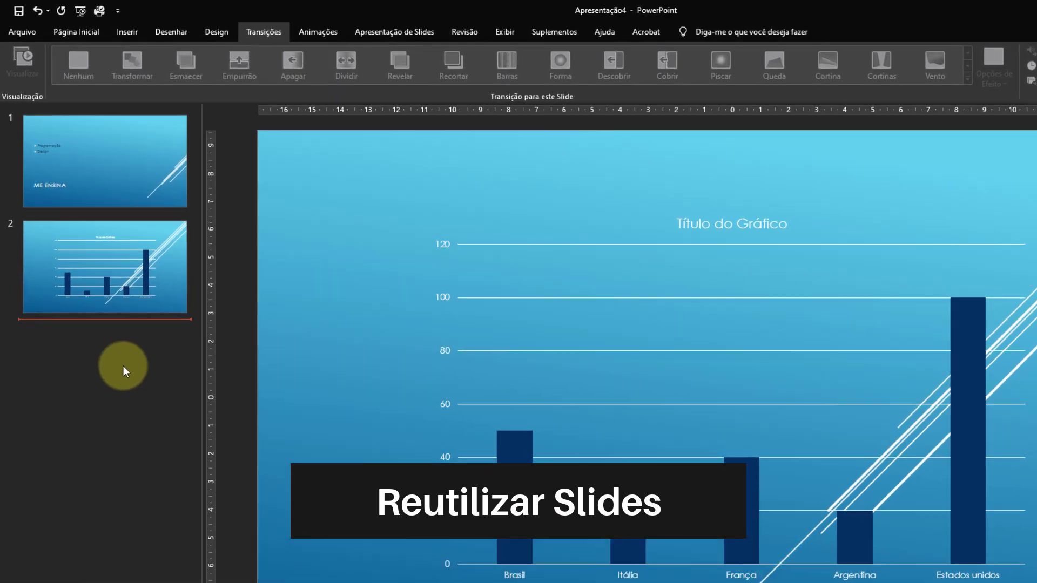
pyautogui.click(66, 27)
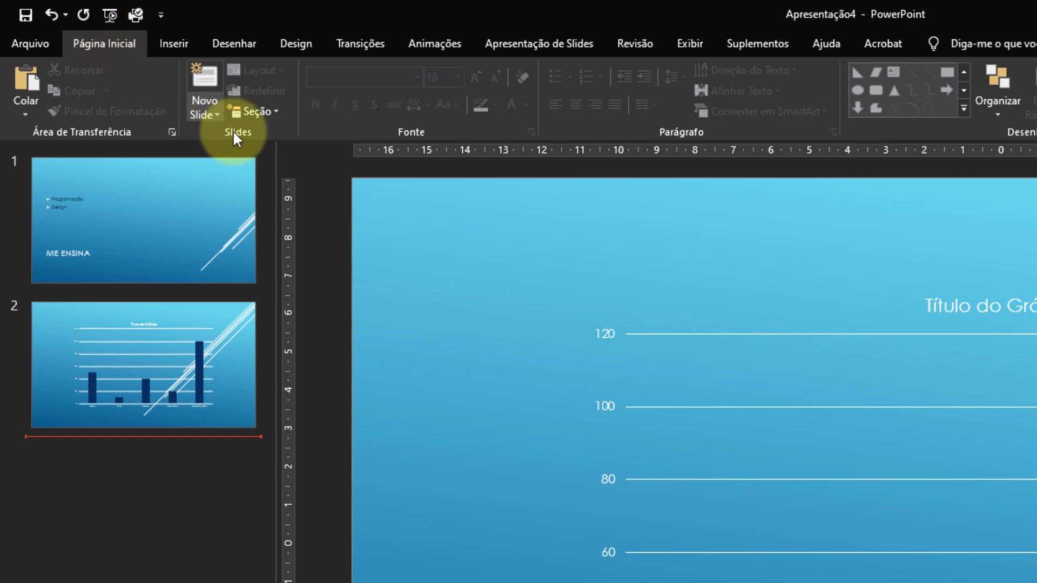
pyautogui.click(215, 114)
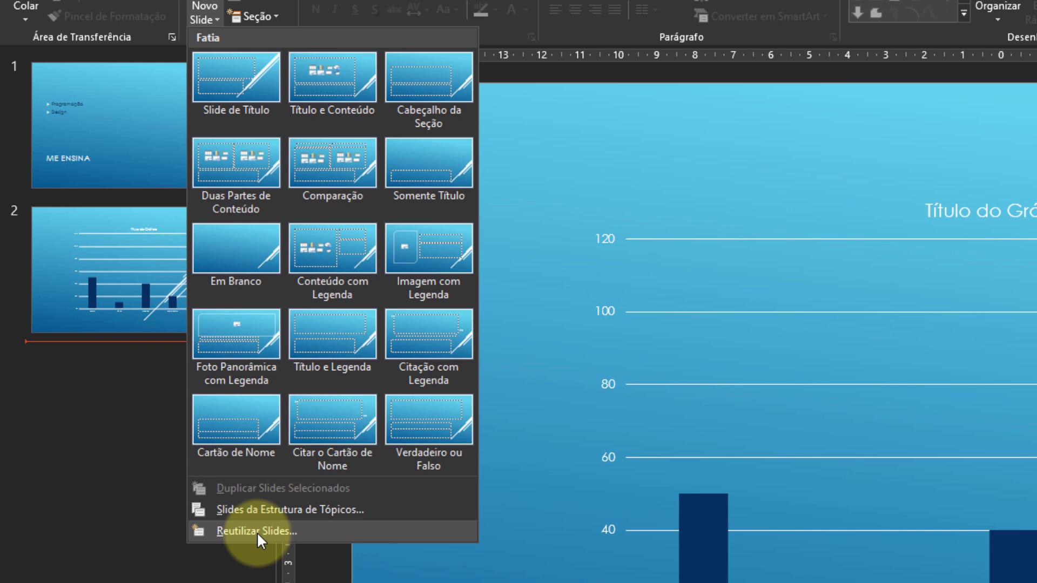
pyautogui.click(258, 533)
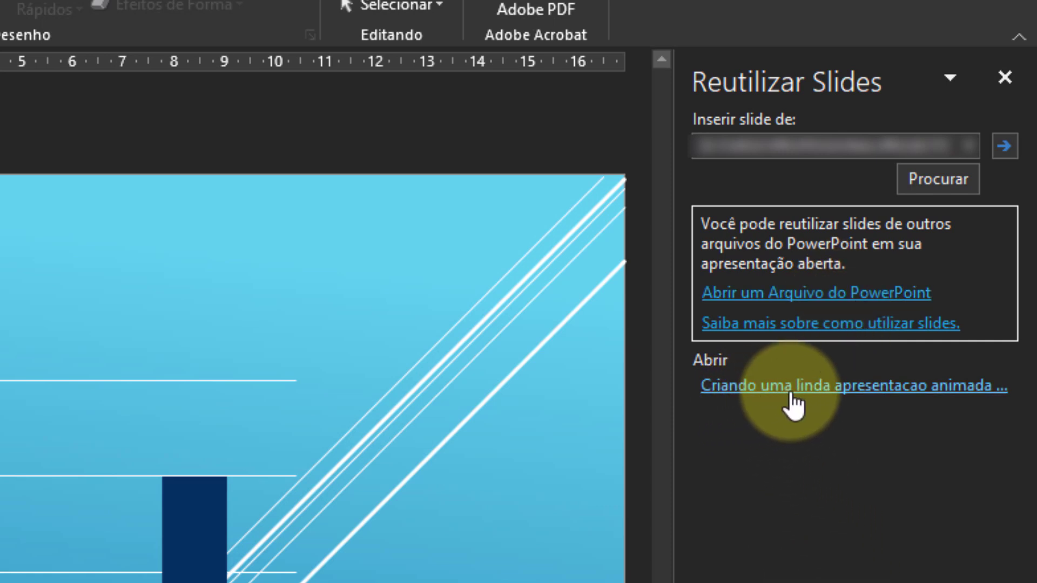
pyautogui.click(815, 386)
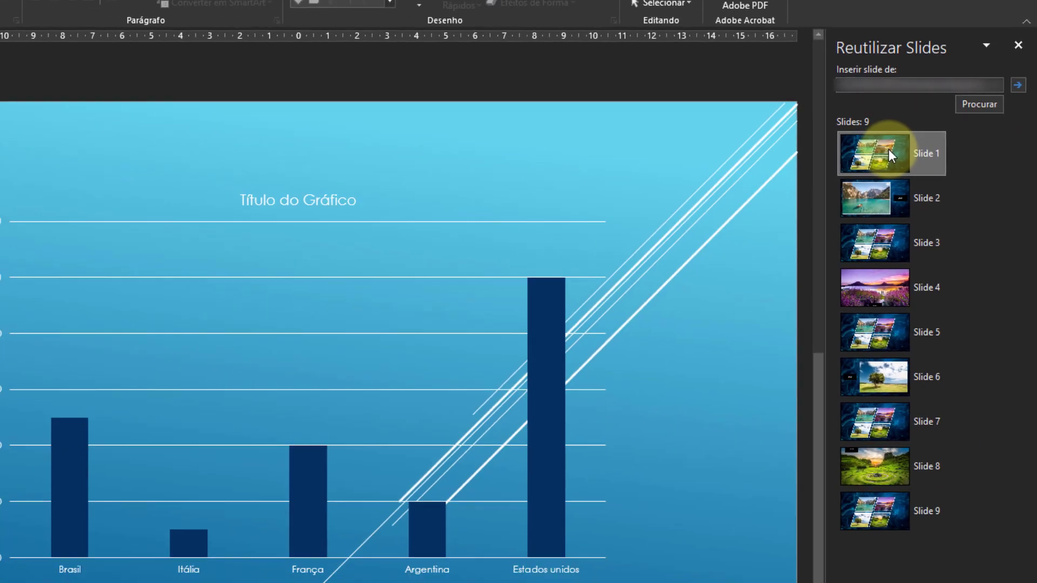
# Insert Slide 1 of the reused presentation after slide 2 without keeping its original formatting.
pyautogui.rightClick(889, 149)
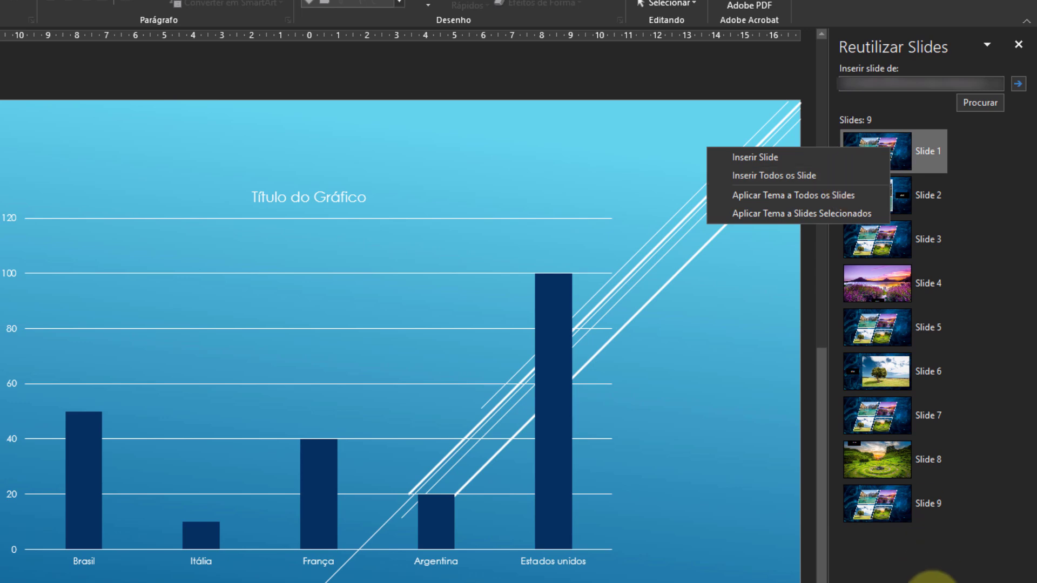
pyautogui.click(928, 575)
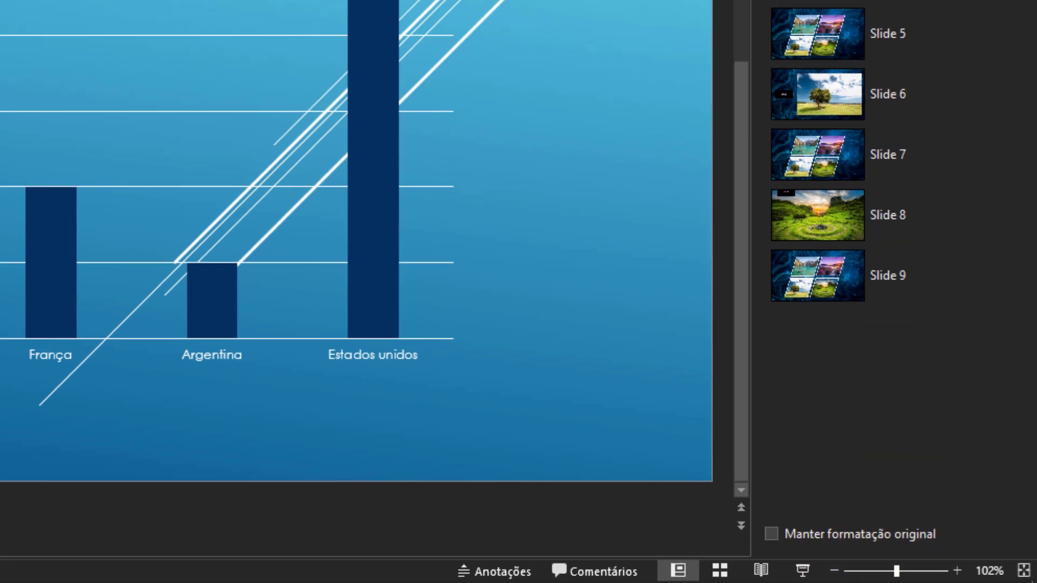
pyautogui.rightClick(909, 59)
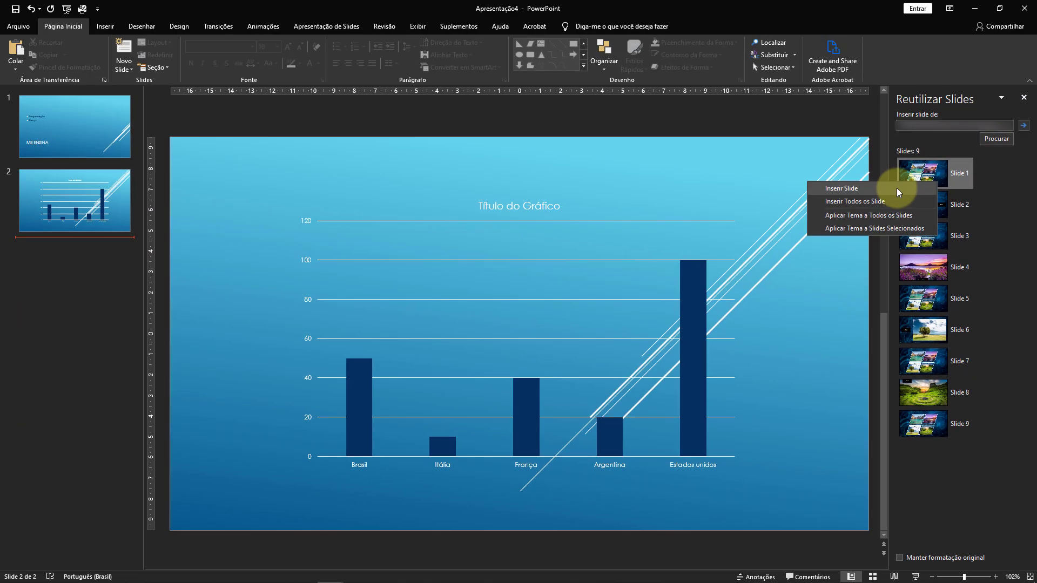
pyautogui.click(897, 188)
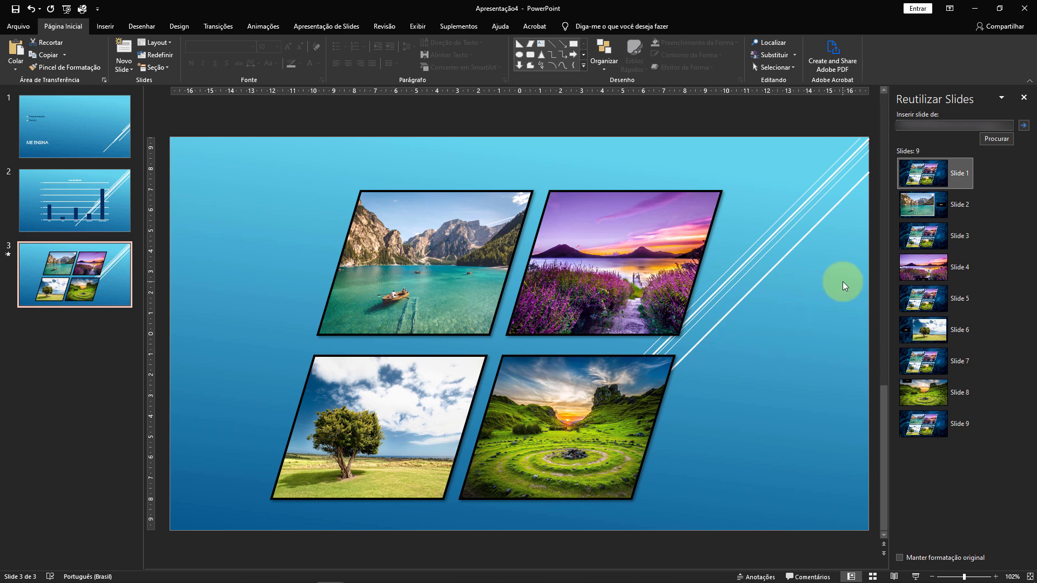
# Enable keeping the original formatting and insert Slide 1 of the reused presentation again.
pyautogui.click(900, 558)
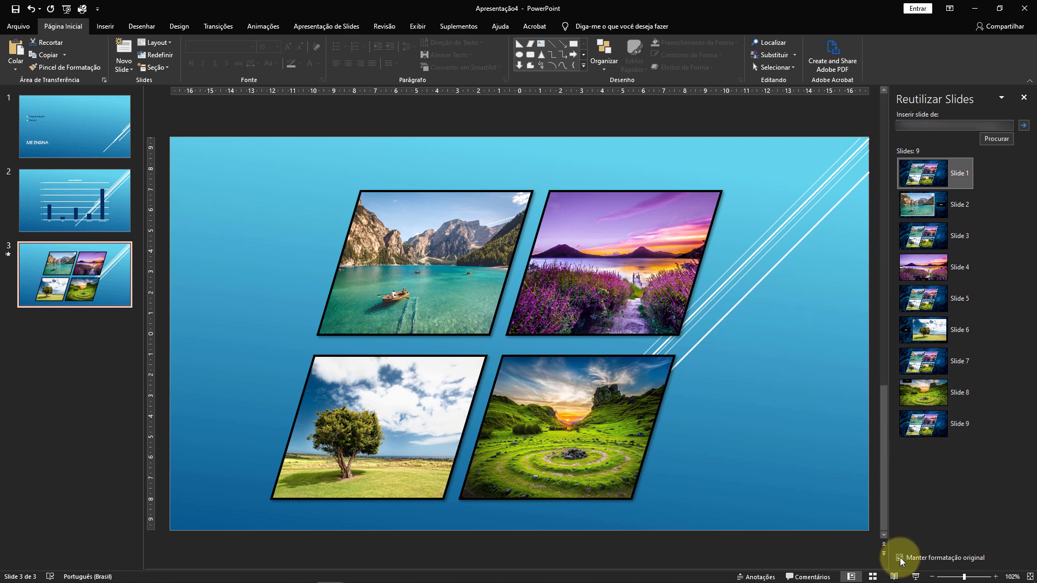
pyautogui.rightClick(947, 175)
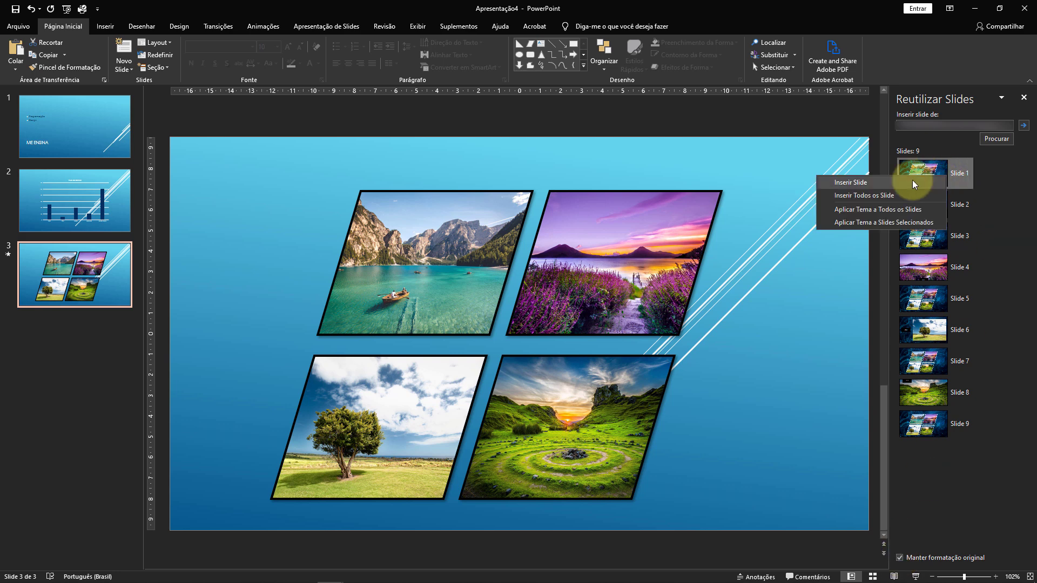
pyautogui.click(912, 181)
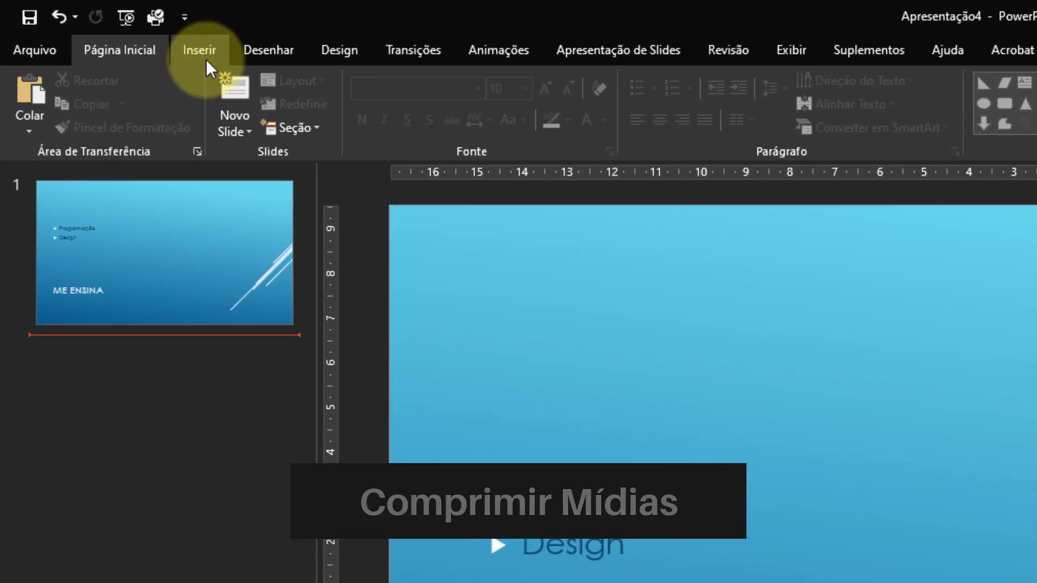
# Insert the phone screen recording video from the computer onto the ME ENSINA slide.
pyautogui.click(201, 53)
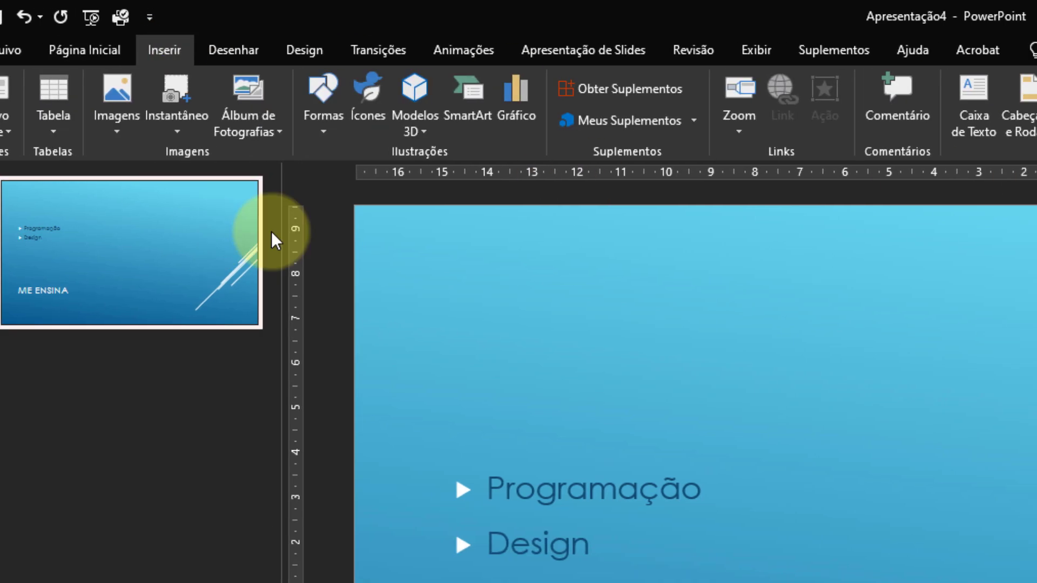
pyautogui.click(808, 134)
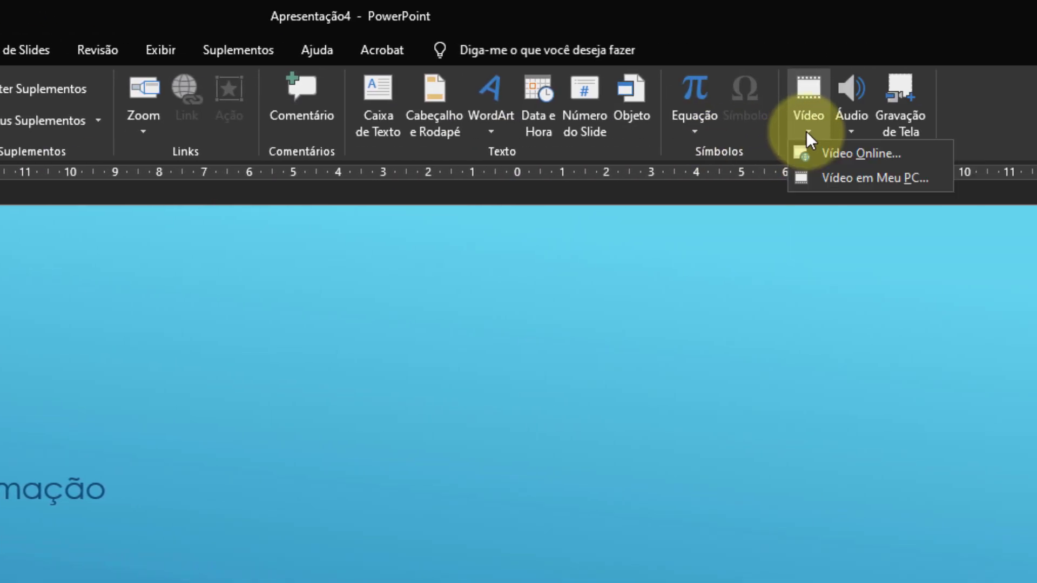
pyautogui.click(849, 177)
pyautogui.click(188, 515)
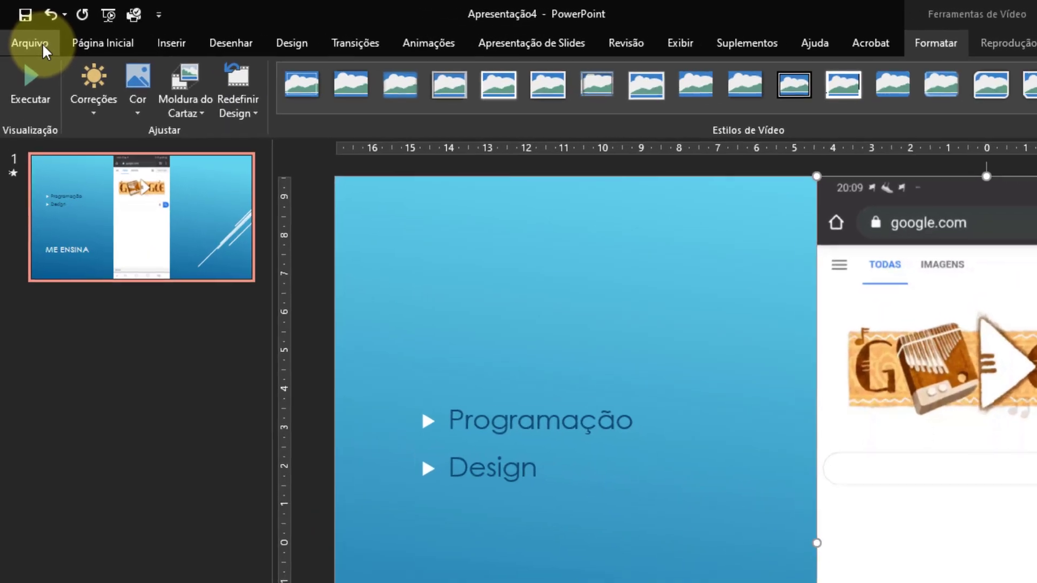
# Compress the presentation's media to Padrão (480p) and check the option for undoing the compression.
pyautogui.click(42, 43)
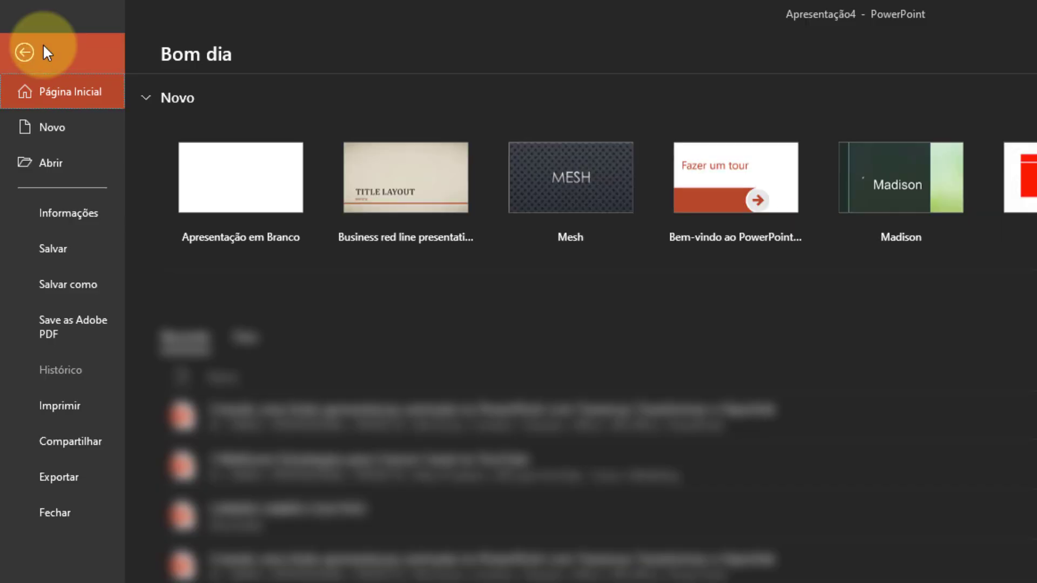
pyautogui.click(70, 215)
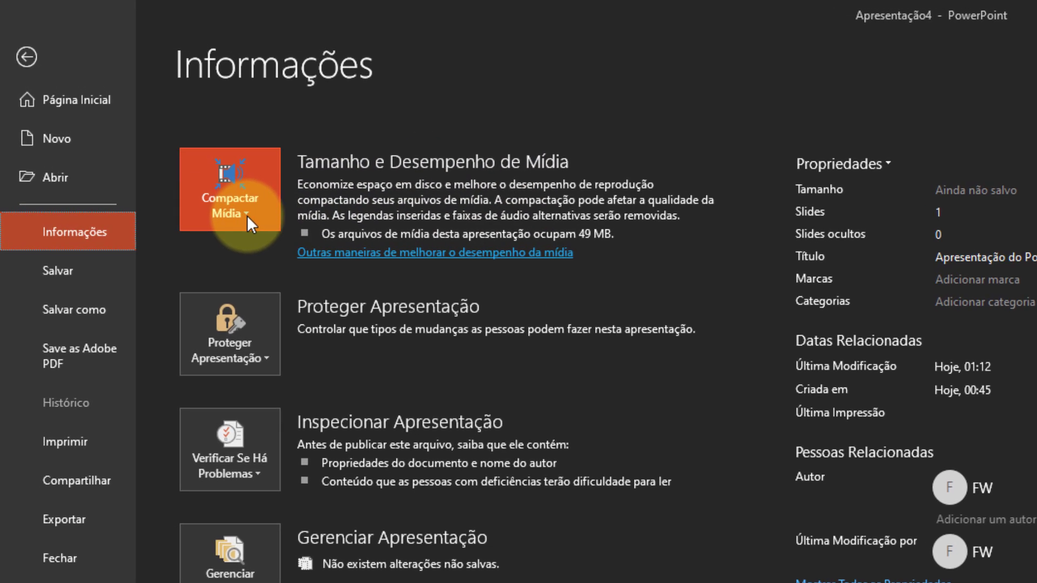
pyautogui.click(246, 214)
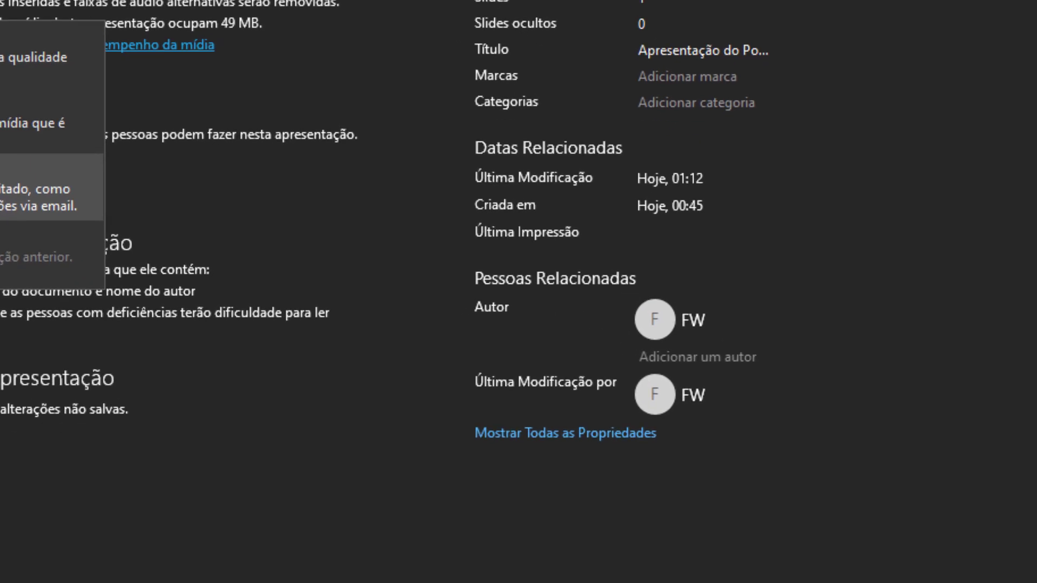
pyautogui.click(306, 368)
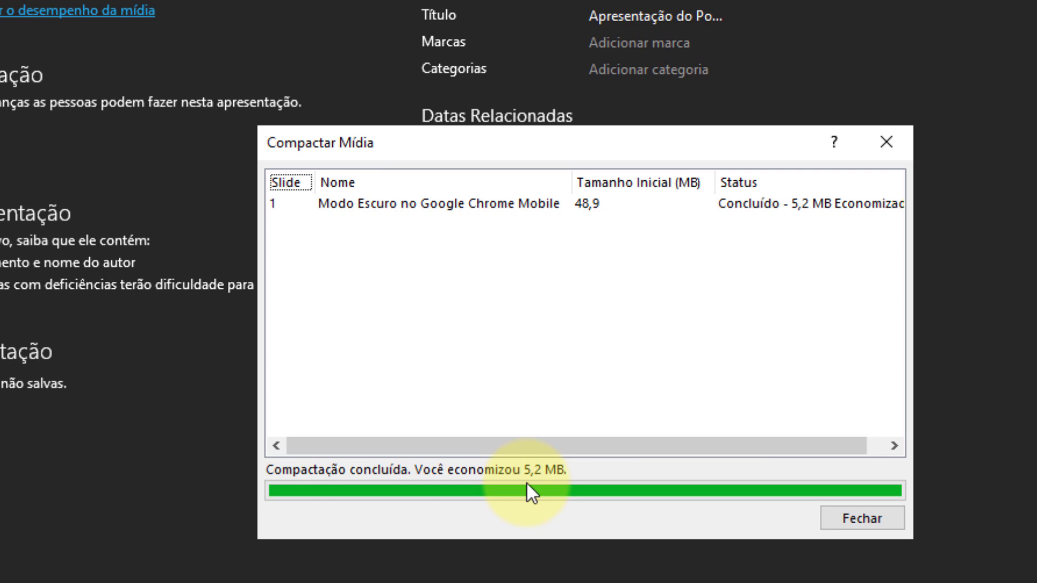
pyautogui.click(859, 517)
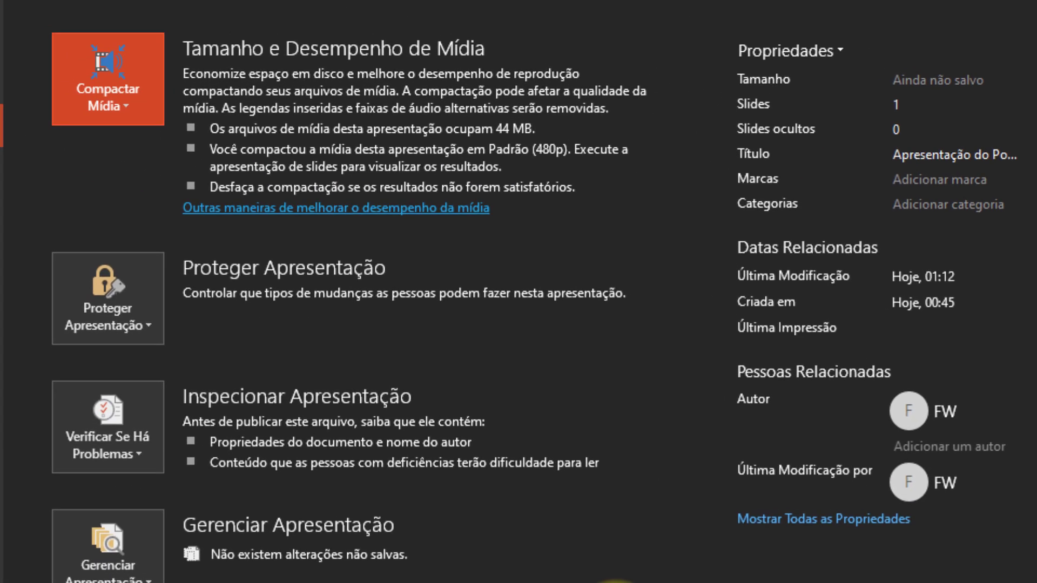
pyautogui.click(133, 106)
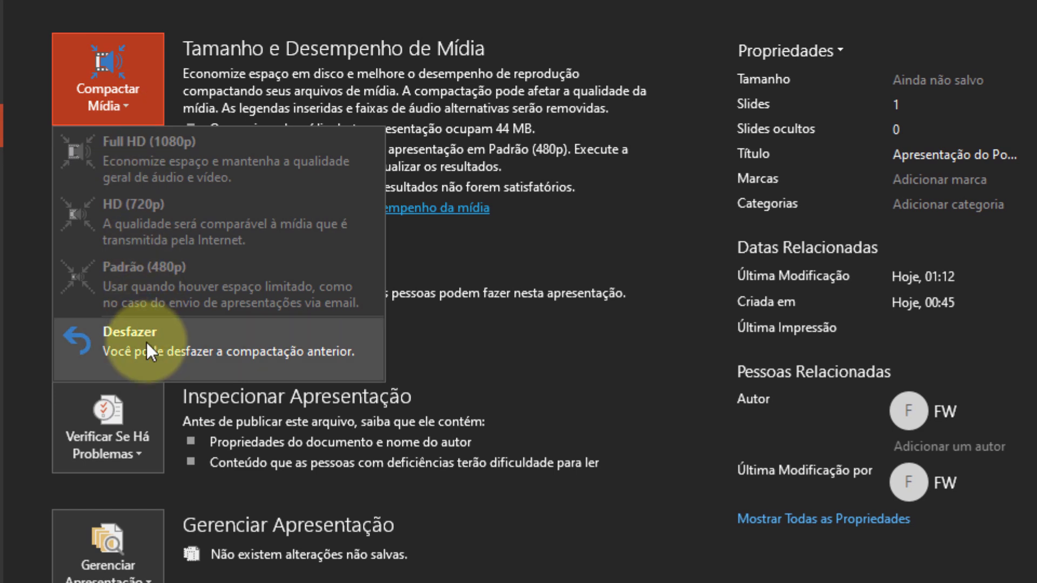
pyautogui.click(319, 578)
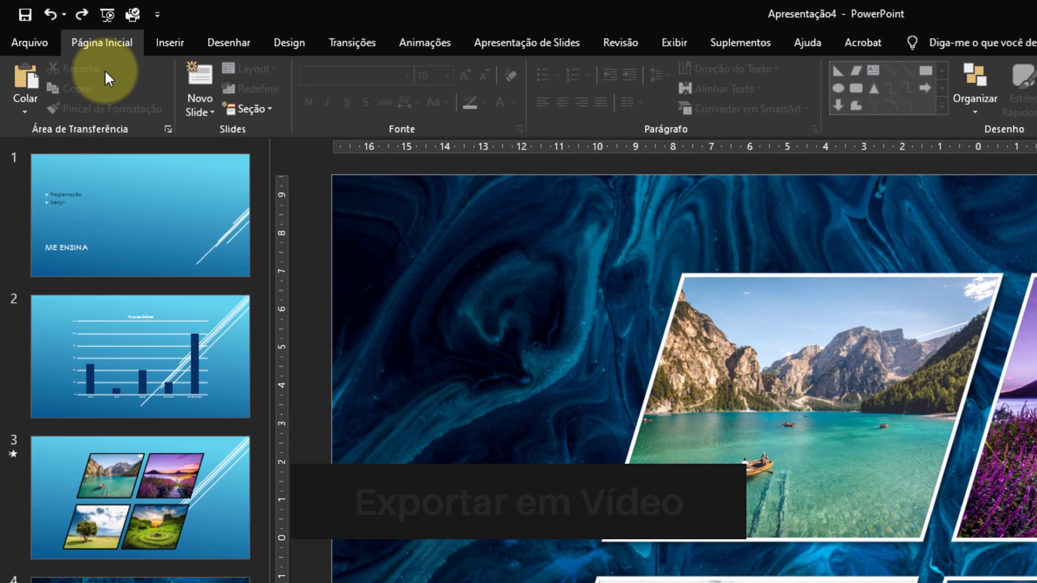
# Set up exporting the four-slide presentation as a video at HD (720p) quality.
pyautogui.click(41, 44)
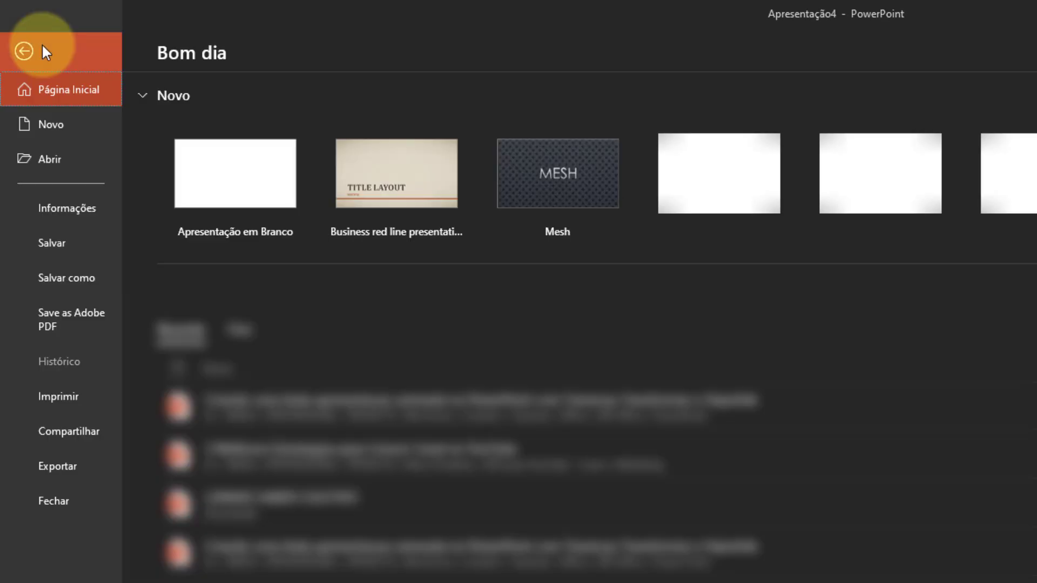
pyautogui.click(69, 470)
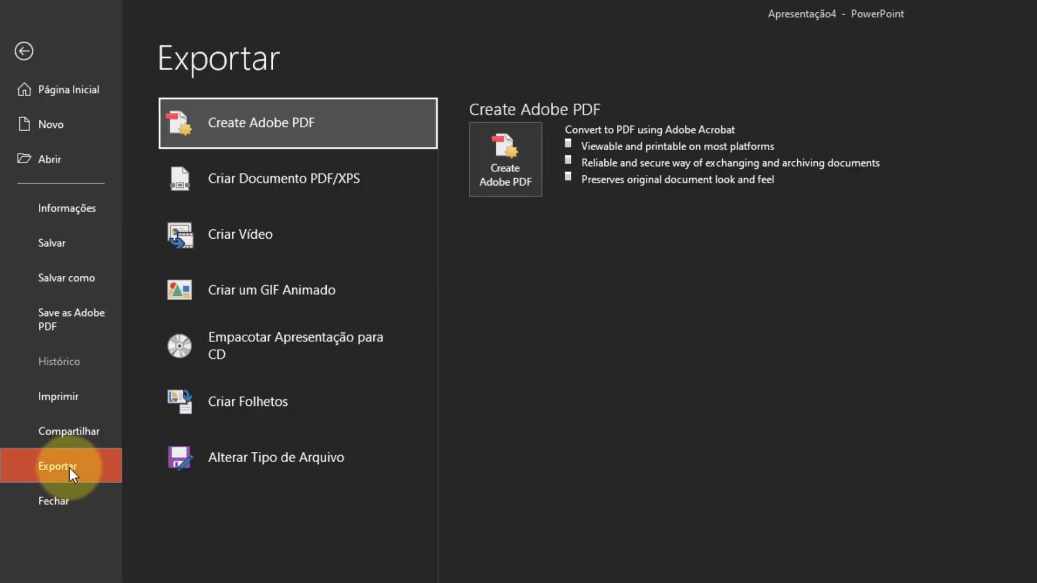
pyautogui.click(277, 237)
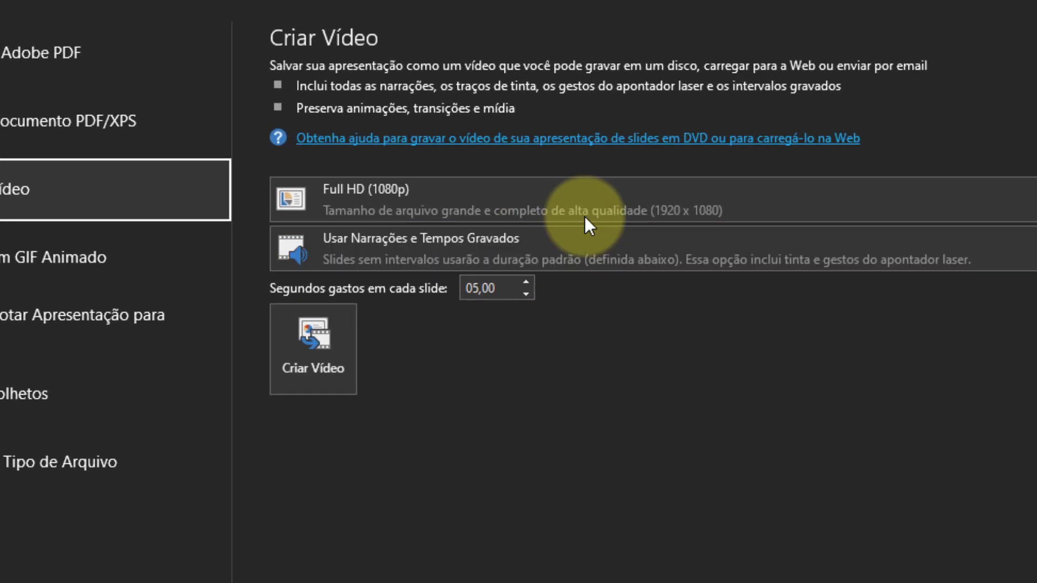
pyautogui.click(630, 202)
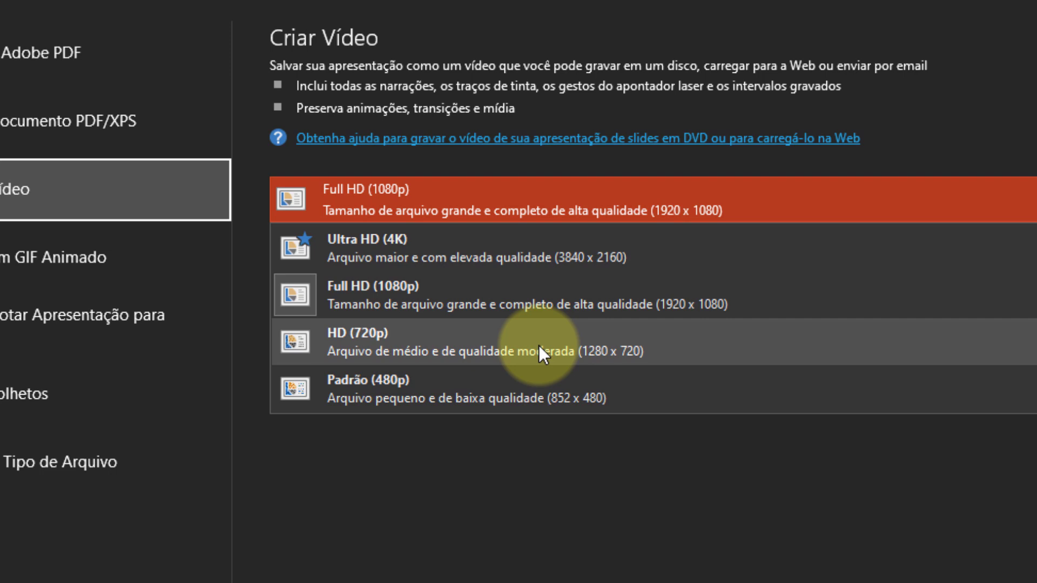
pyautogui.click(539, 345)
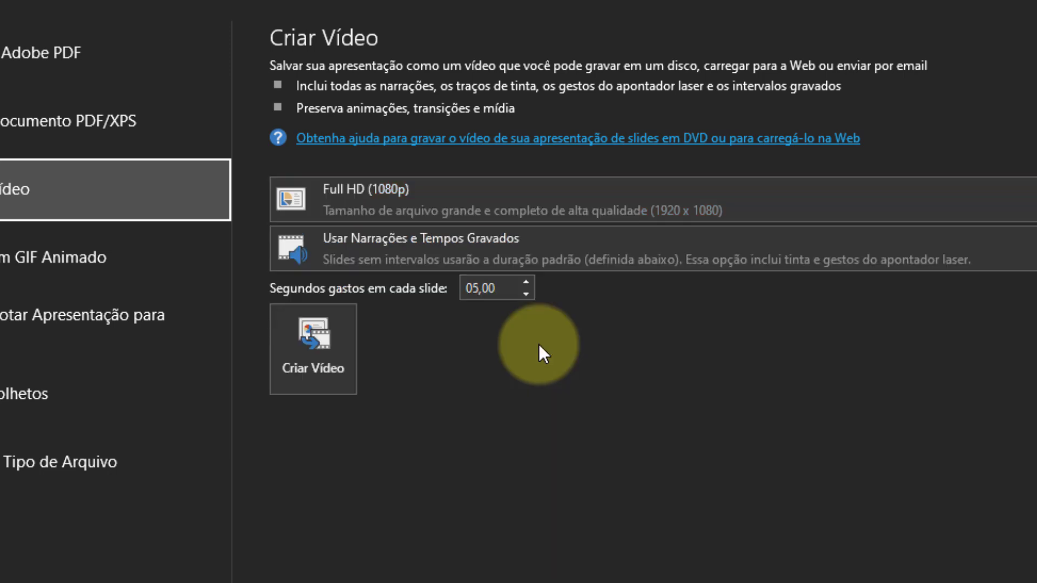
# Open the recording view for timings and narrations and turn the camera off.
pyautogui.click(702, 249)
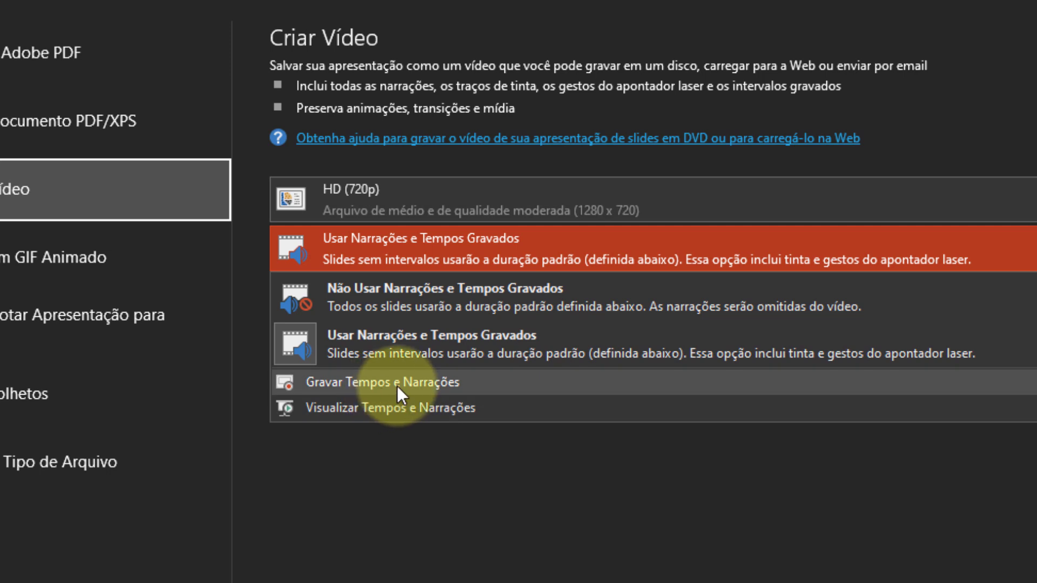
pyautogui.click(416, 383)
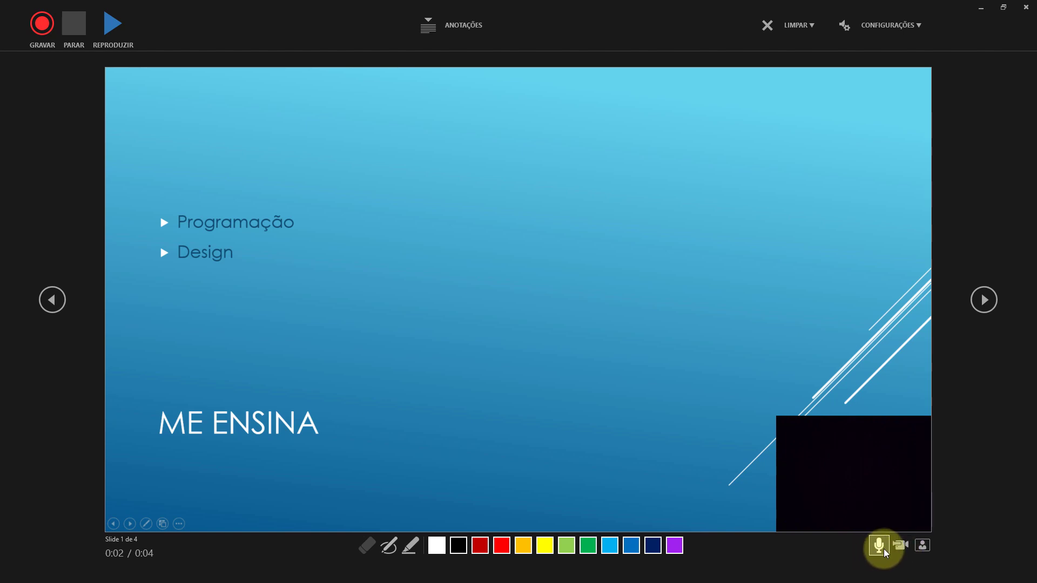
pyautogui.click(901, 550)
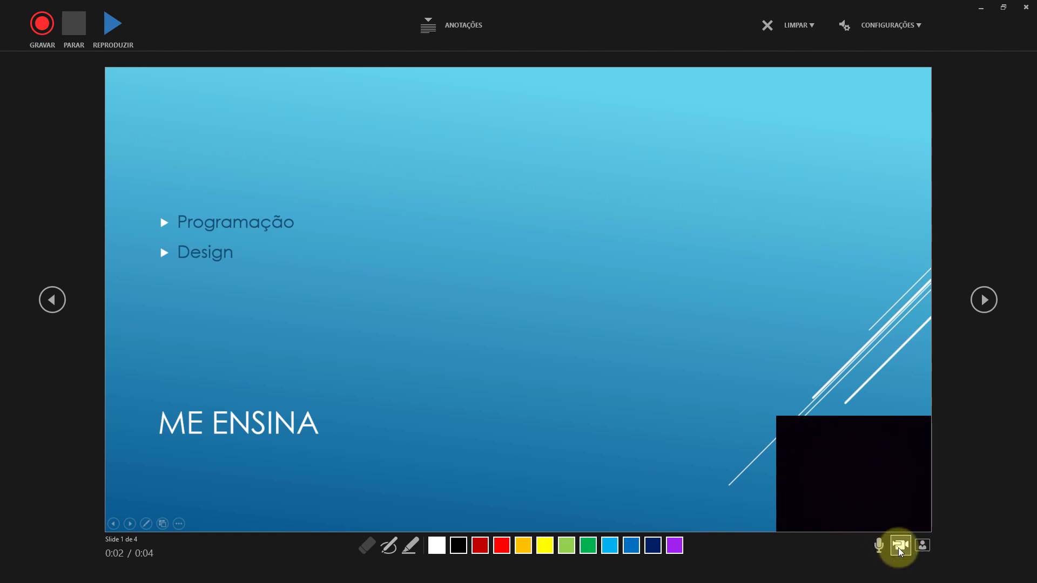
pyautogui.click(900, 550)
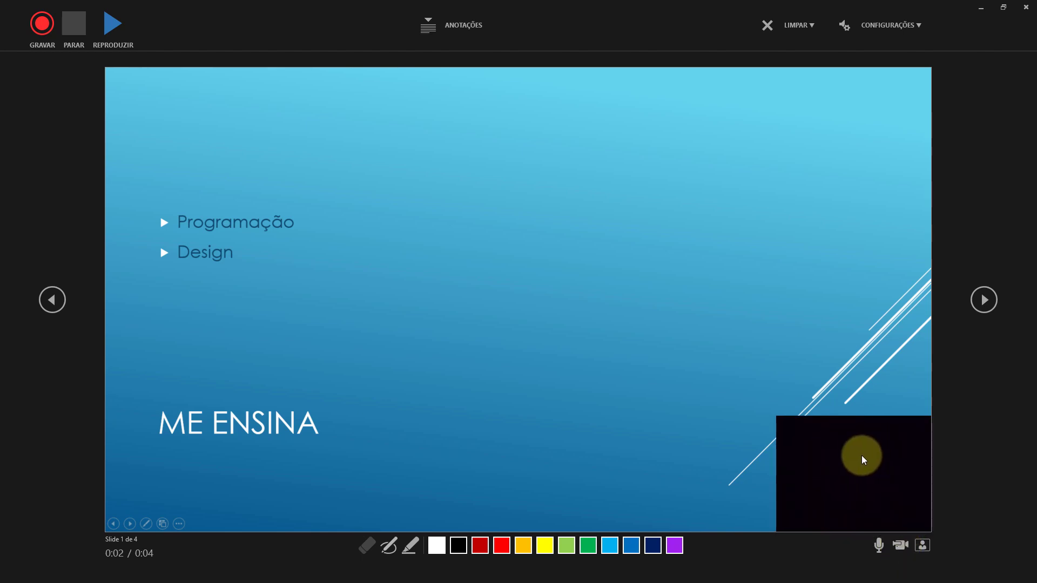
pyautogui.click(900, 549)
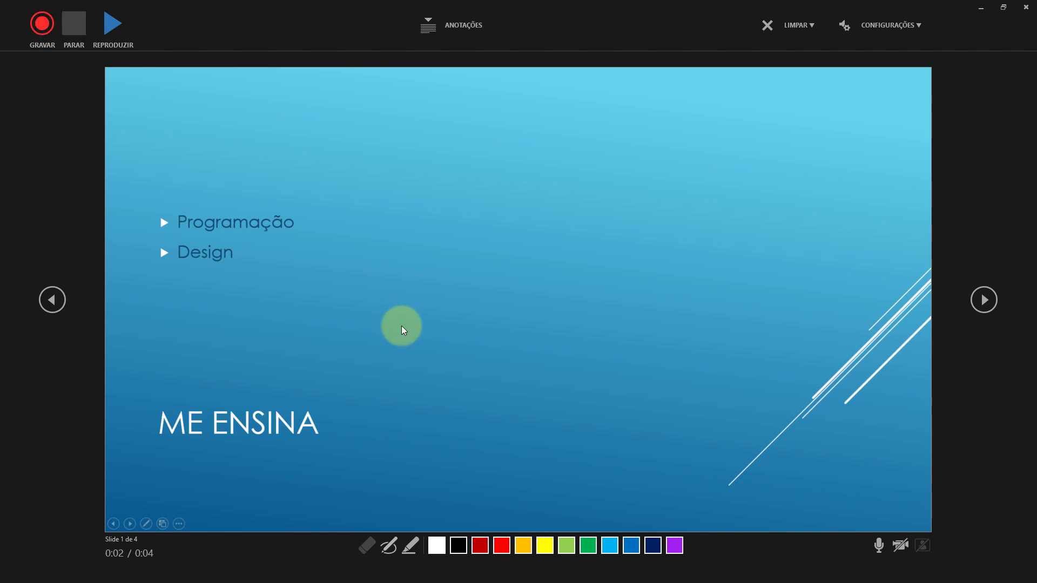
# On slide 3, draw yellow and red highlighter strokes over the lower pictures and erase them.
pyautogui.click(984, 299)
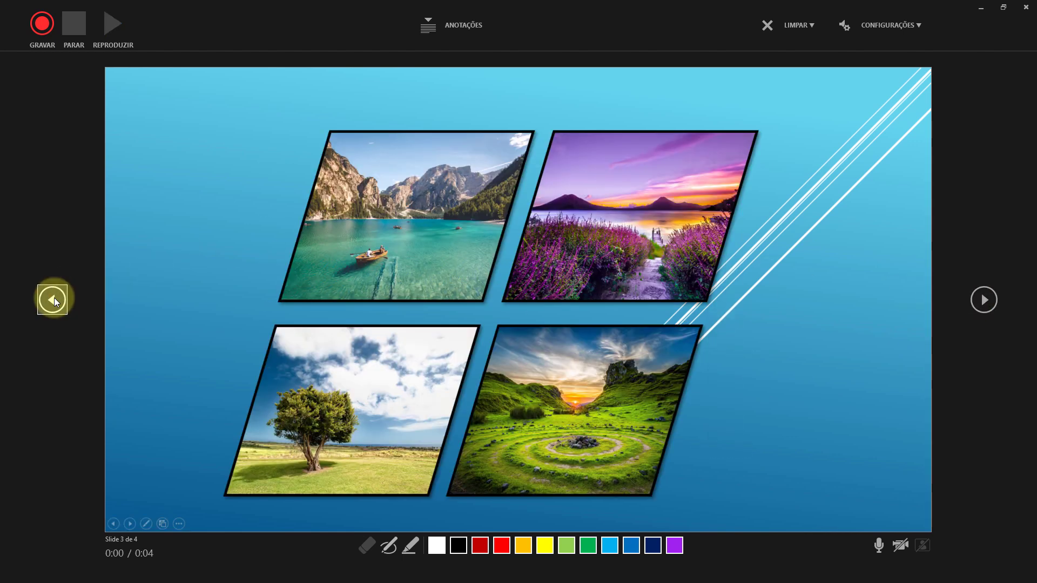
pyautogui.click(409, 552)
pyautogui.moveTo(456, 426)
pyautogui.mouseDown()
pyautogui.moveTo(528, 420)
pyautogui.moveTo(475, 327)
pyautogui.moveTo(412, 344)
pyautogui.moveTo(541, 336)
pyautogui.mouseUp()
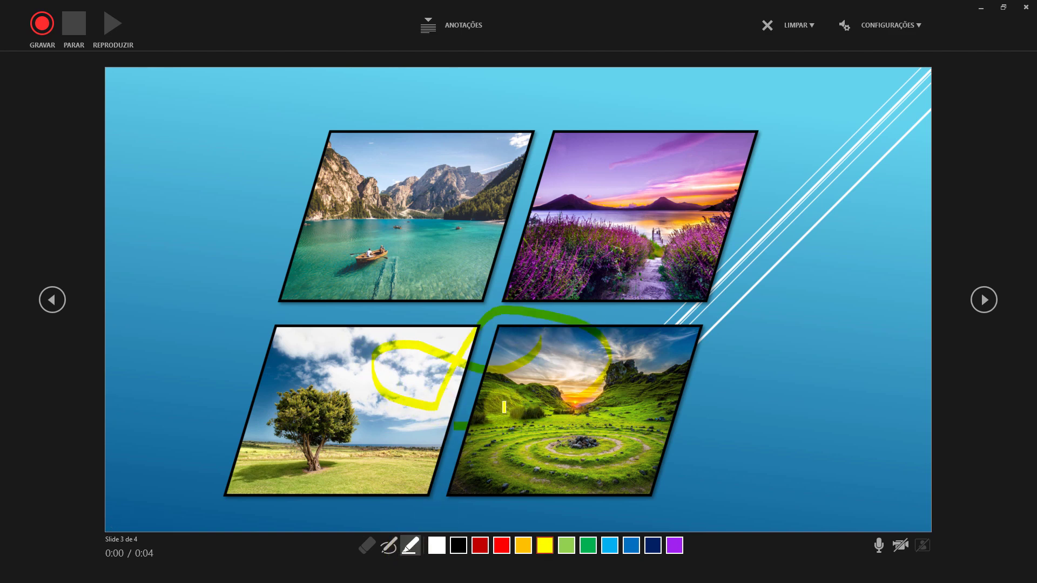
pyautogui.click(501, 546)
pyautogui.moveTo(418, 435)
pyautogui.mouseDown()
pyautogui.moveTo(575, 411)
pyautogui.moveTo(381, 416)
pyautogui.moveTo(519, 379)
pyautogui.moveTo(499, 394)
pyautogui.mouseUp()
pyautogui.click(367, 545)
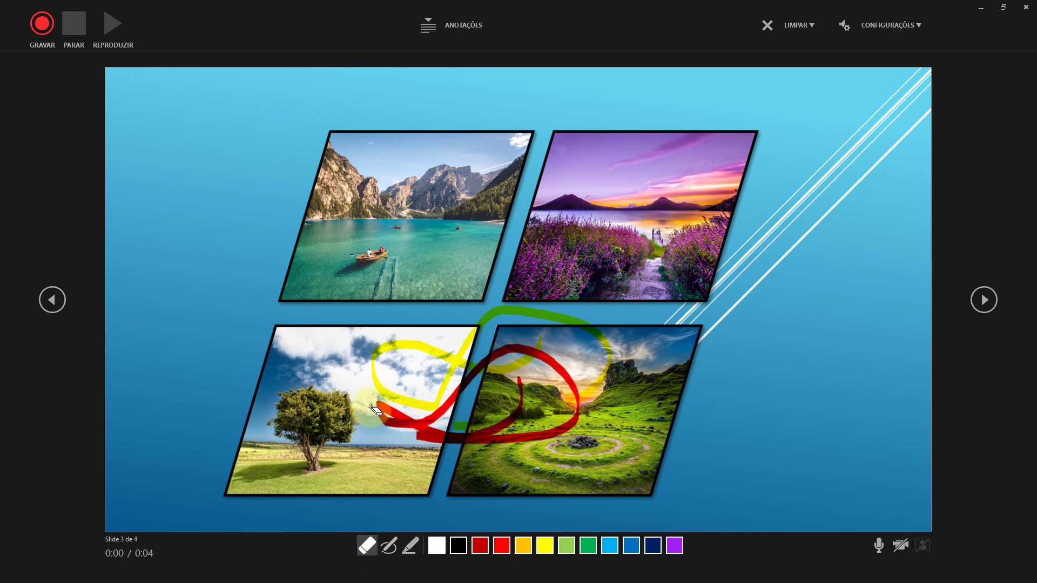
pyautogui.moveTo(373, 410)
pyautogui.mouseDown()
pyautogui.moveTo(494, 339)
pyautogui.moveTo(561, 386)
pyautogui.mouseUp()
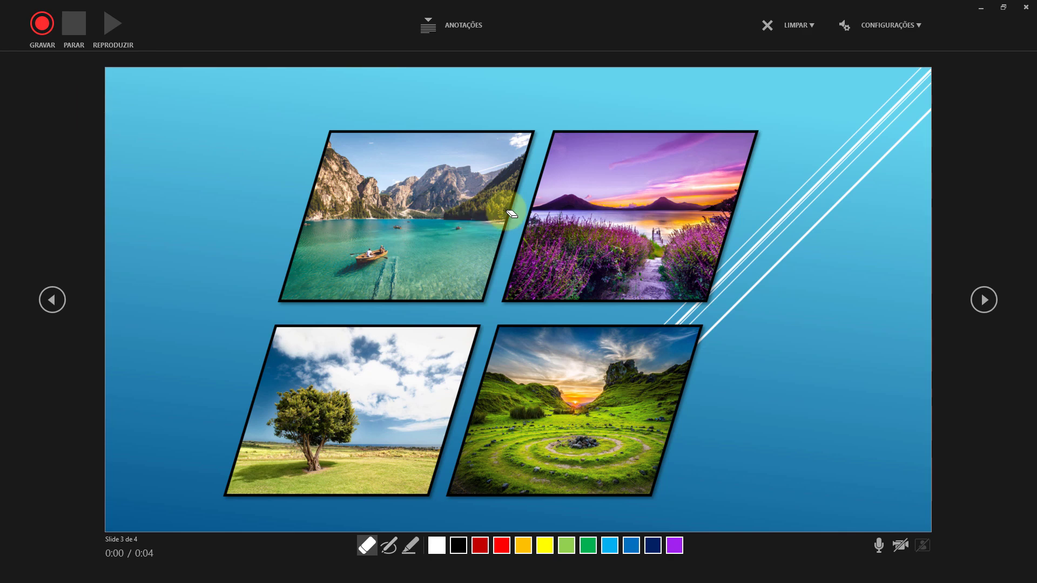
# Leave the recording view and create the video using recorded narrations and timings, saving it as "Me Ensina" in MPEG-4 format in Documents.
pyautogui.click(1023, 10)
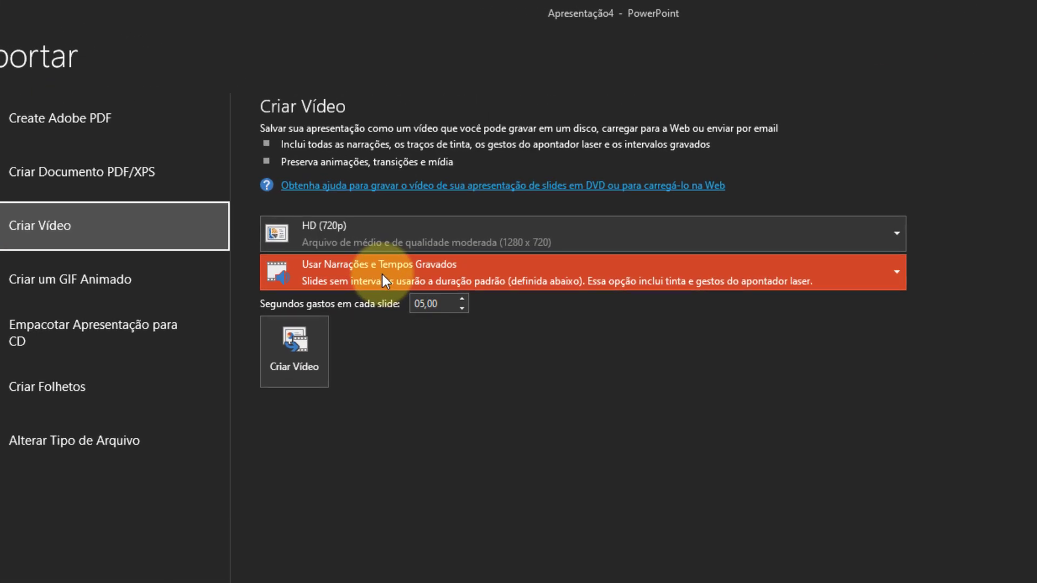
pyautogui.click(390, 275)
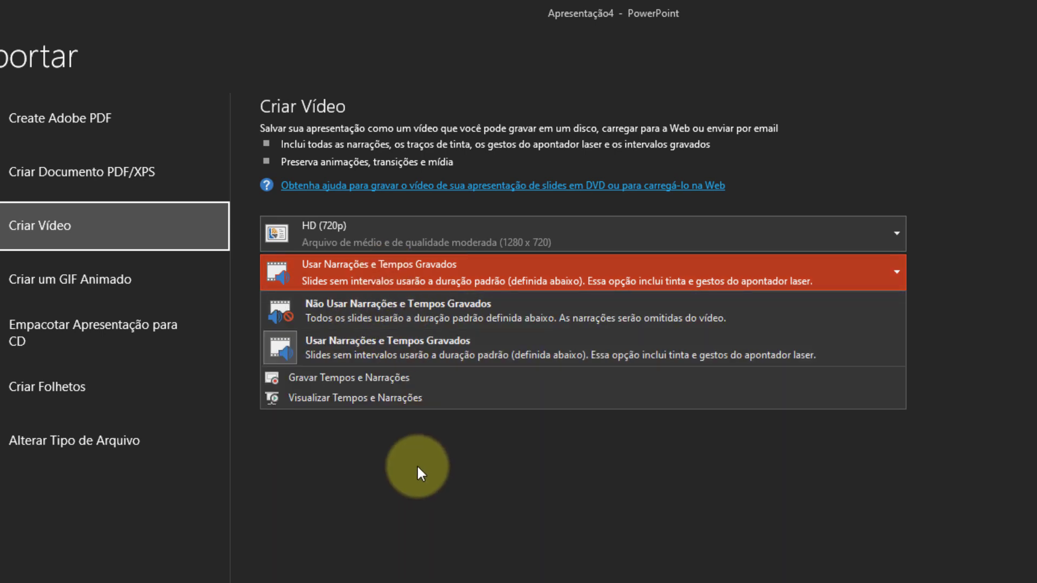
pyautogui.click(370, 452)
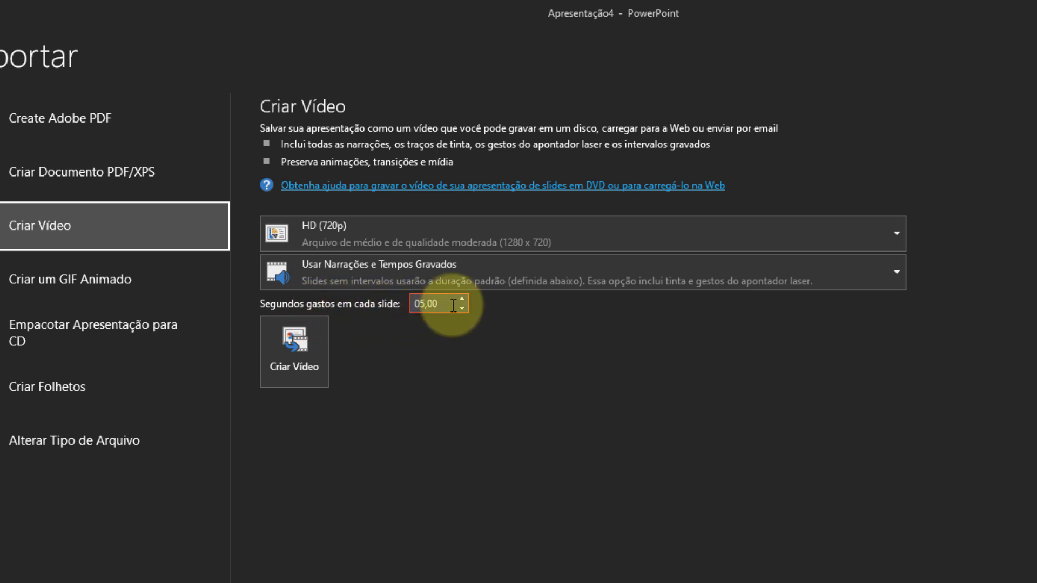
pyautogui.click(285, 360)
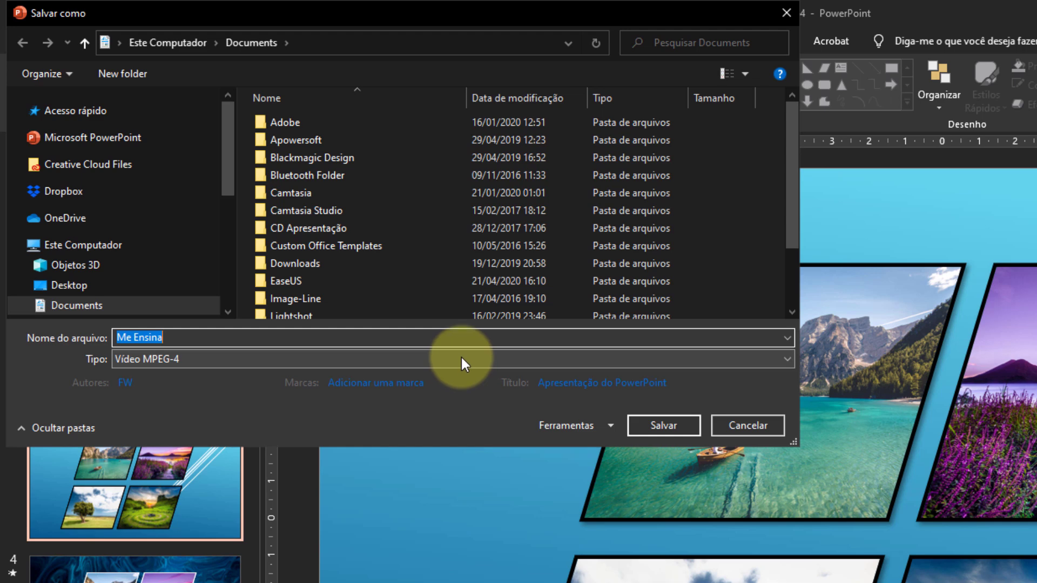
pyautogui.press('Return')
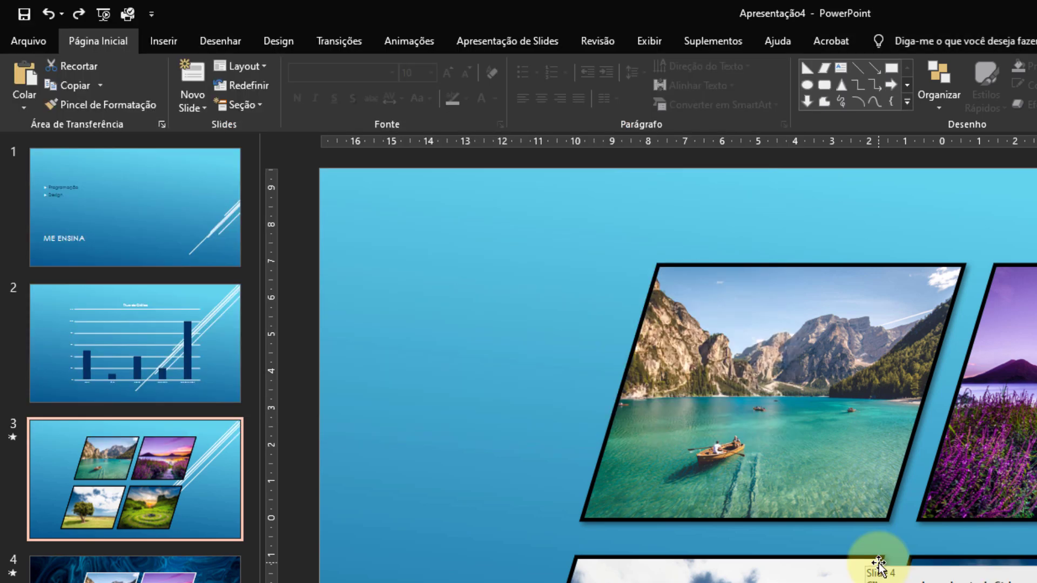